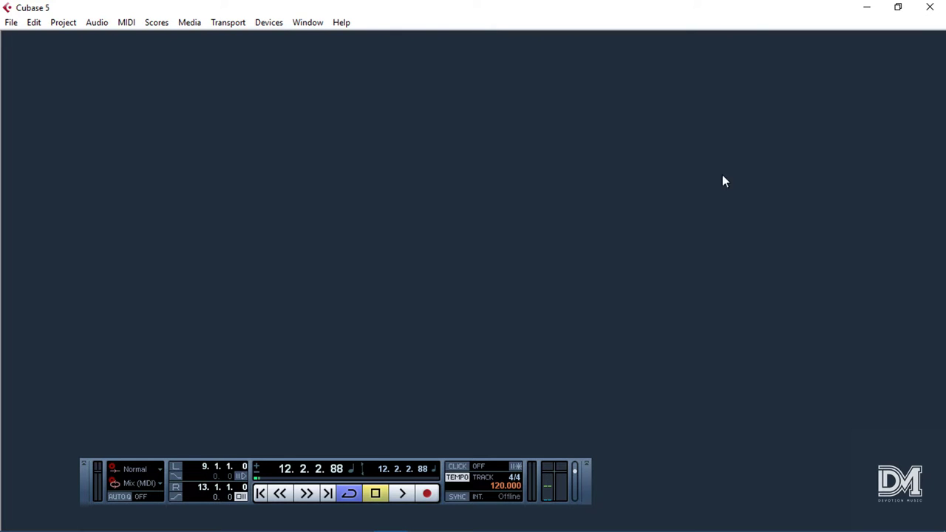
Create a new project from the Empty template and set the artist's existing folder as its project folder
left_click(12, 23)
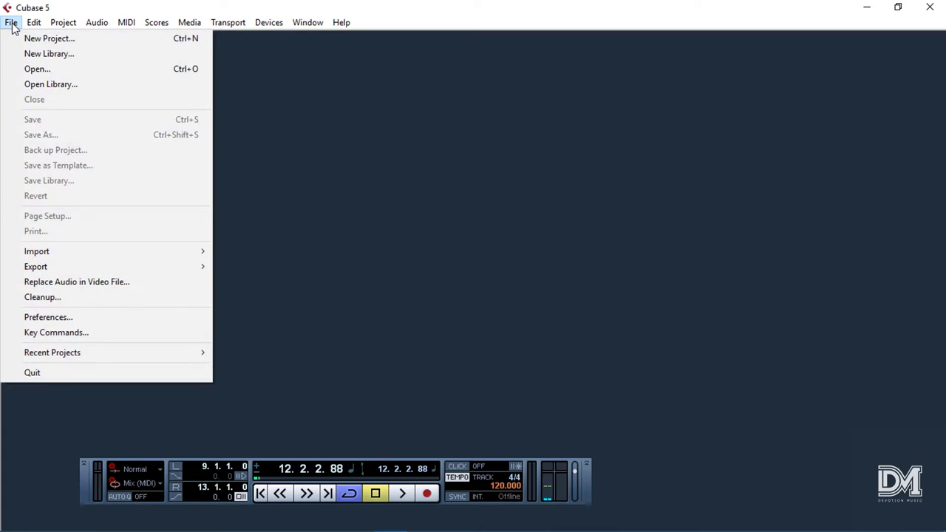
left_click(56, 41)
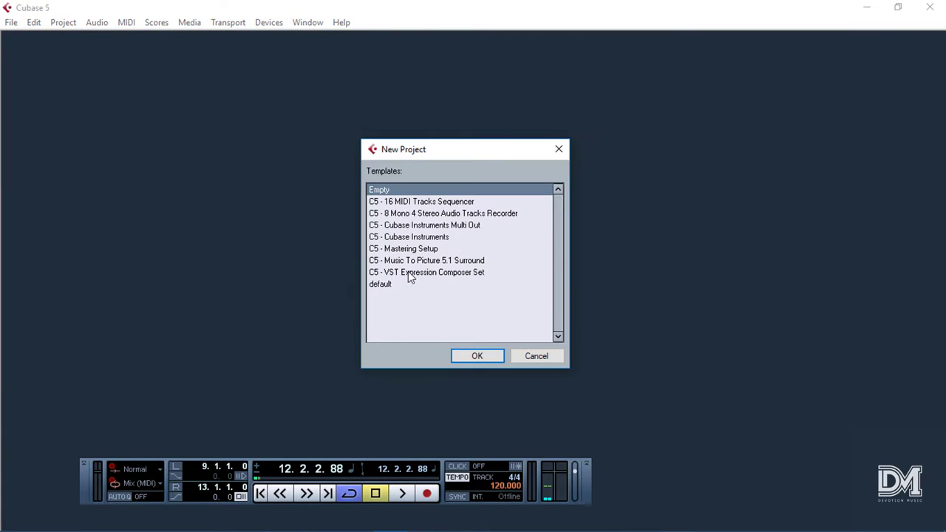
left_click(477, 356)
scroll(473, 311, "down", 10)
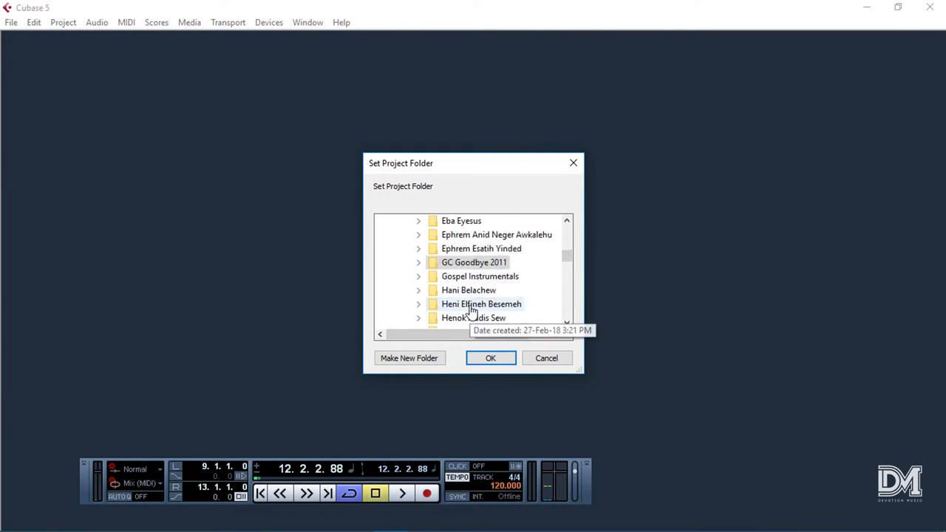
scroll(468, 310, "down", 3)
left_click(460, 275)
left_click(491, 358)
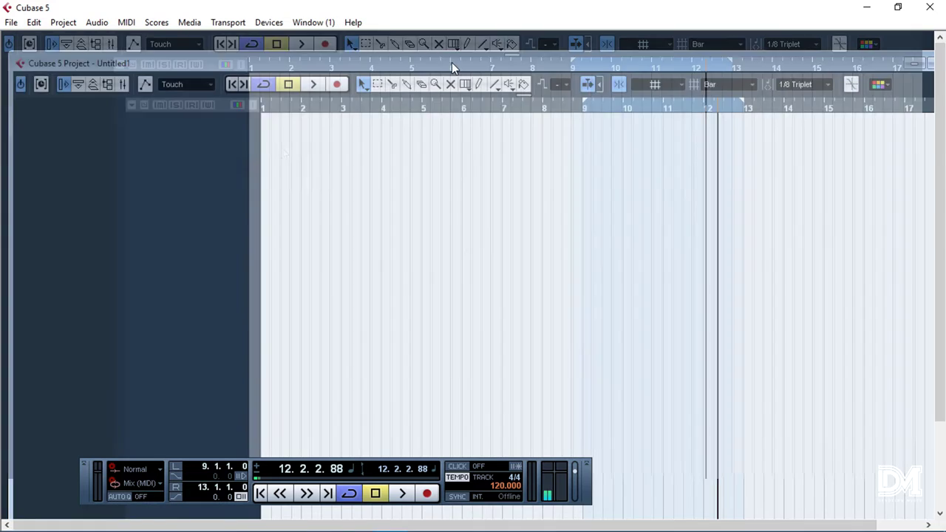
Save the project under the artist's name with "[Mix]" added to the file name
key("ctrl+s")
left_click(190, 143)
left_click(258, 342)
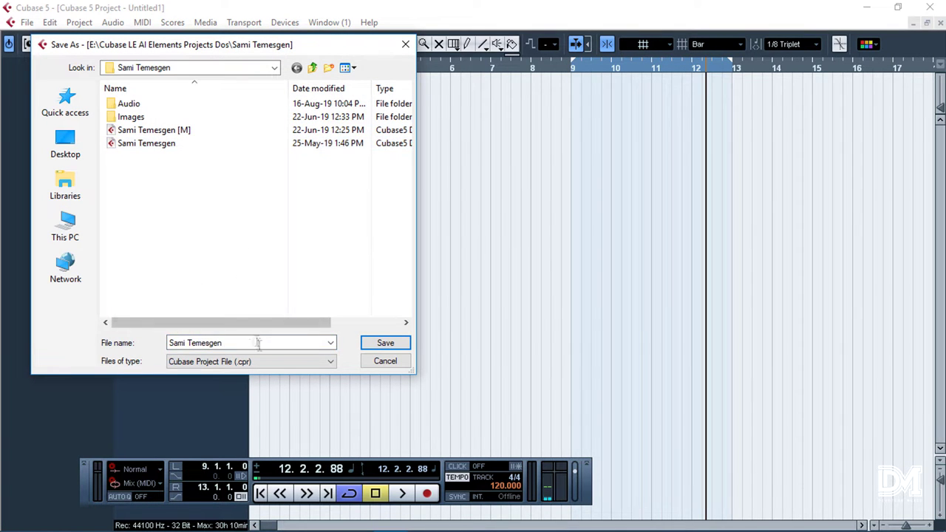
type("[Mix]")
key("Return")
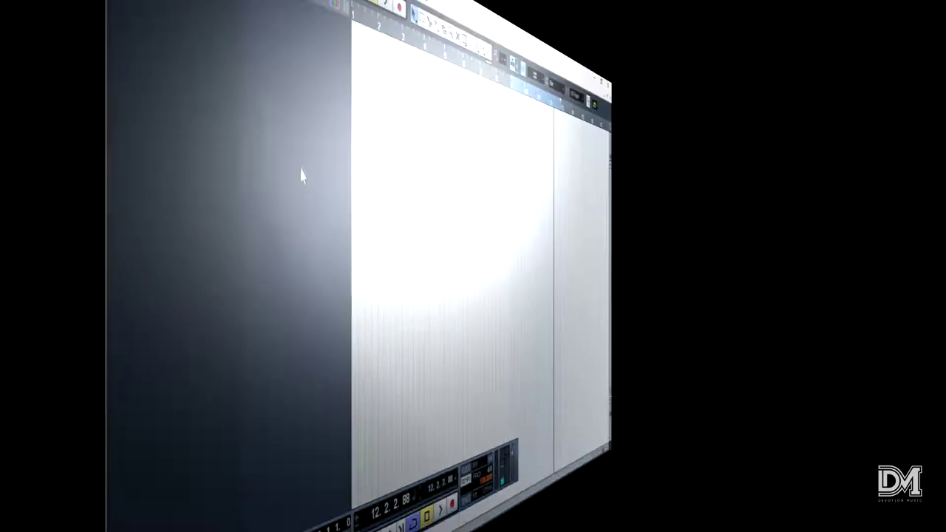
Set the project to a fixed tempo of 138 in 3/4 time and place the left locator at bar 1
left_click(484, 479)
double_click(495, 487)
type("138")
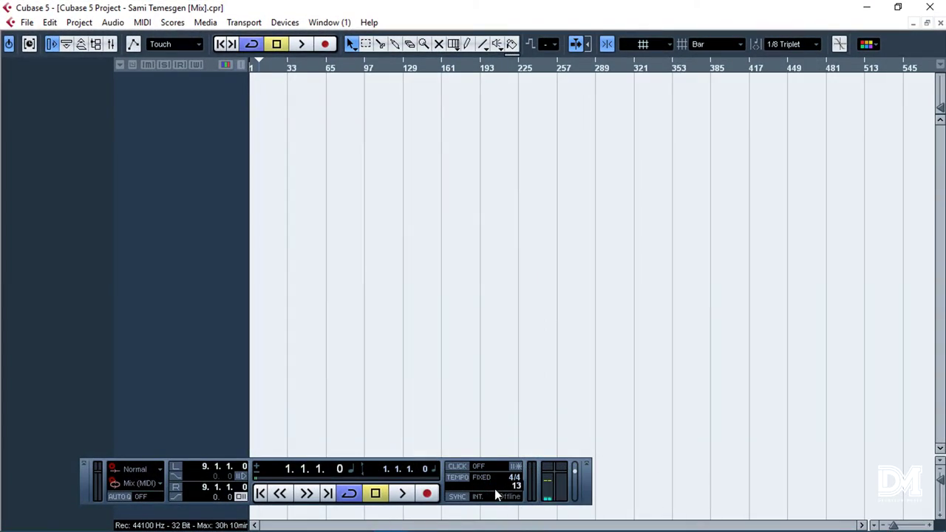
key("Return")
left_click(255, 68, "ctrl")
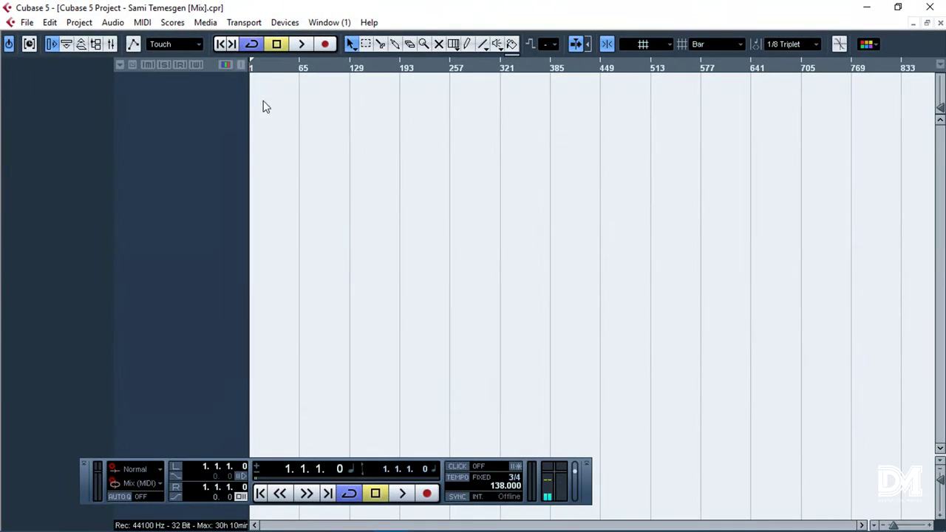
Start an audio file import and browse to the Audio folder inside the artist's project folder
left_click(28, 25)
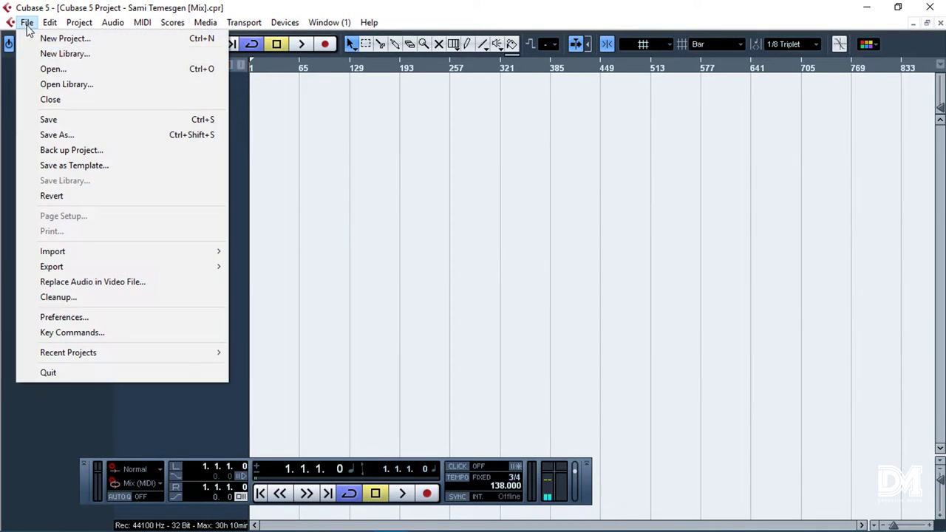
mouse_move(145, 255)
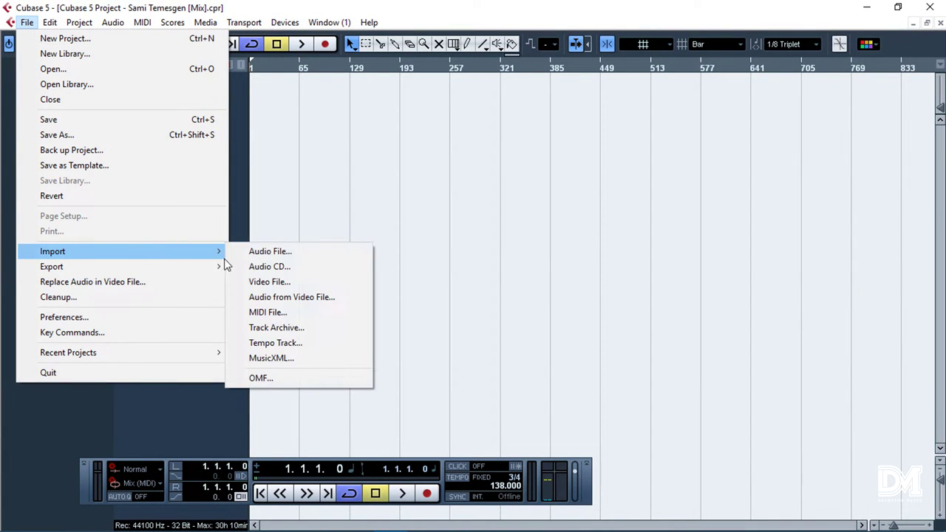
left_click(266, 252)
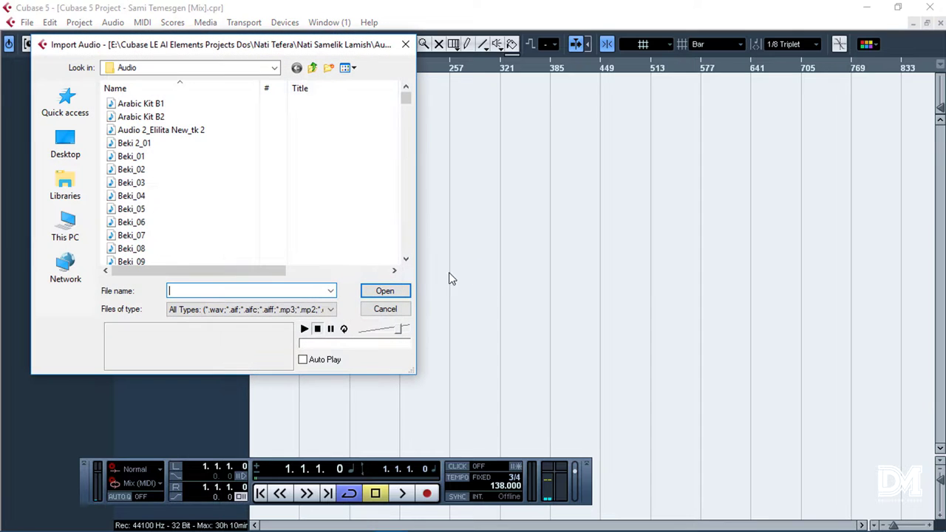
scroll(223, 213, "down", 5)
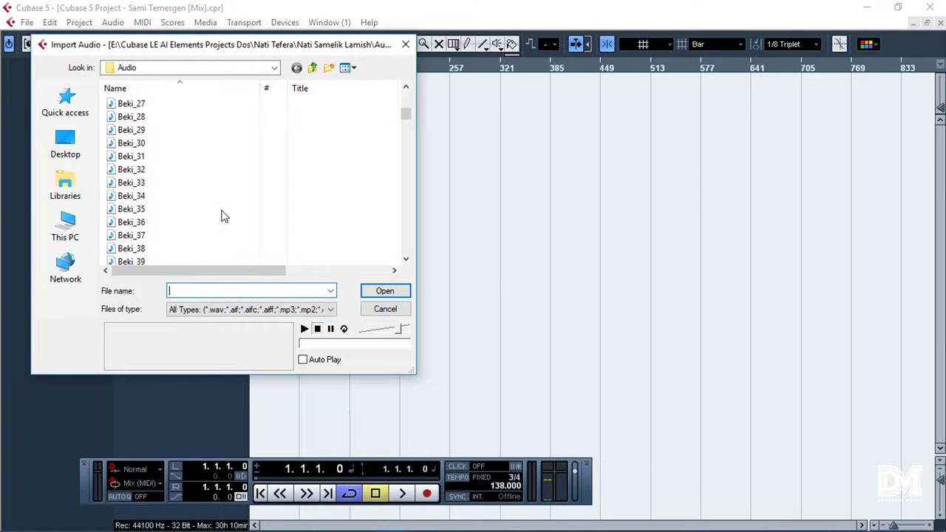
scroll(223, 216, "down", 4)
left_click(313, 67)
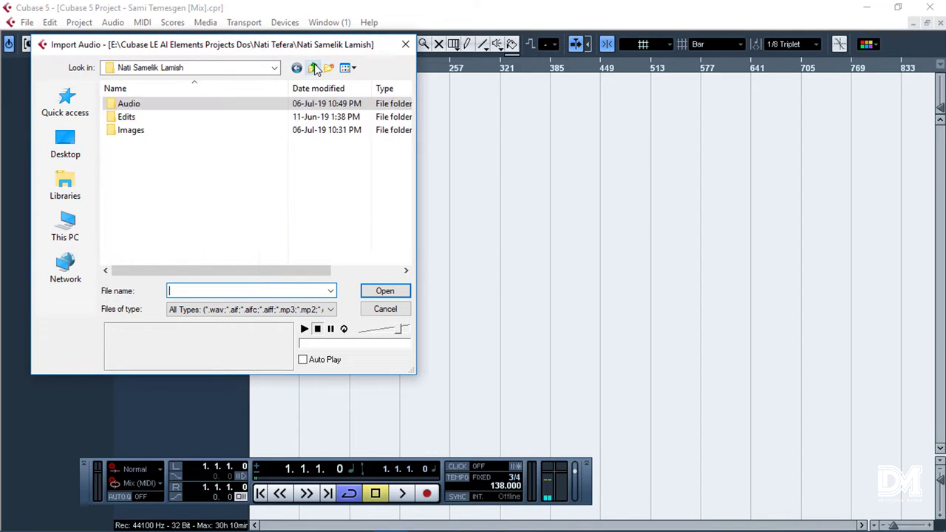
left_click(313, 67)
left_click(315, 67)
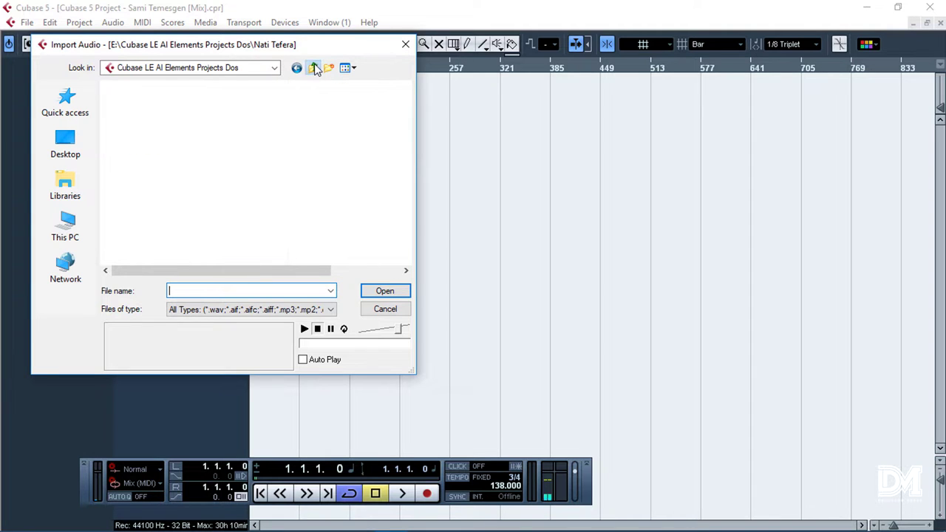
scroll(235, 194, "down", 5)
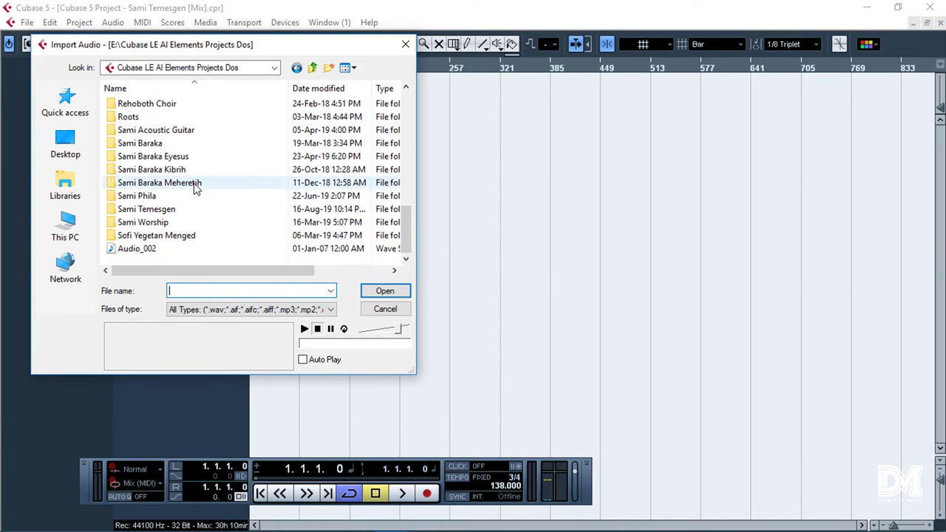
double_click(201, 210)
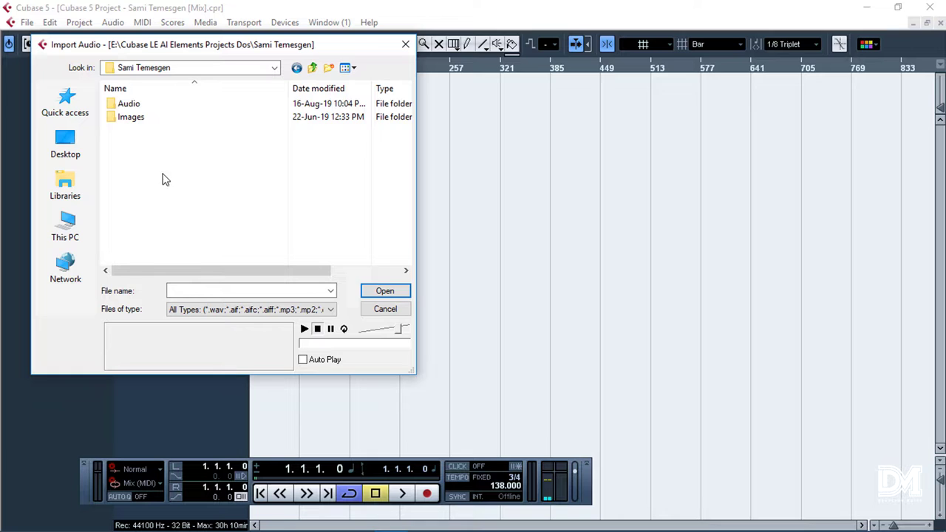
double_click(163, 105)
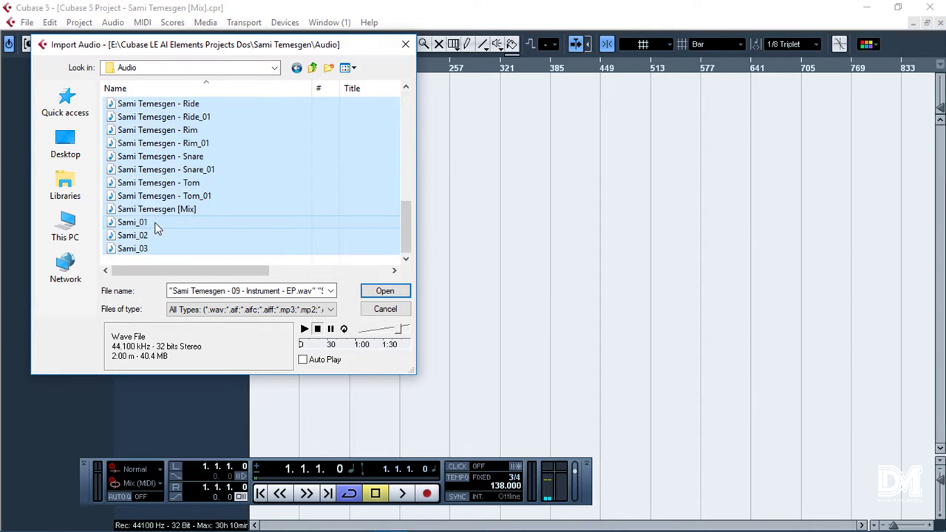
Import the selected stems except the last three numbered files, copying them to the working directory and placing each on a different track
left_click(154, 223, "ctrl")
left_click(145, 236, "ctrl")
left_click(147, 251, "ctrl")
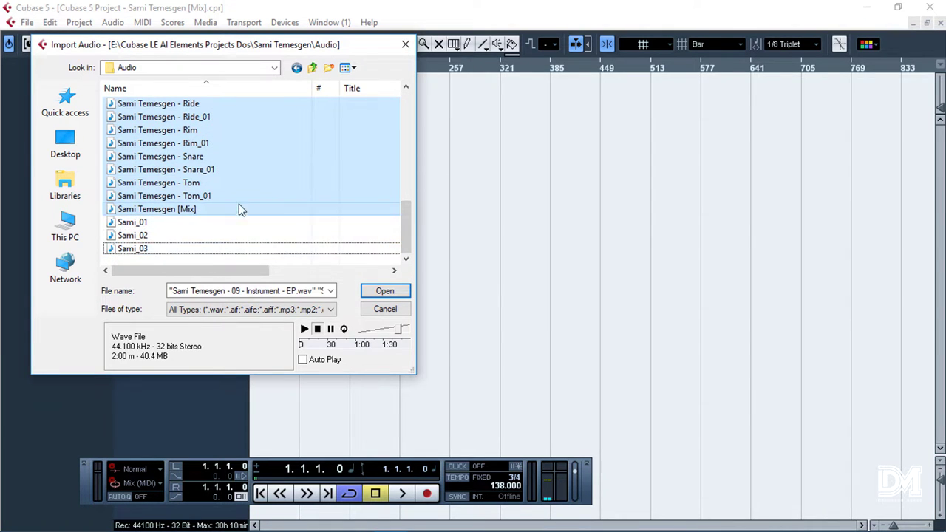
left_click(385, 291)
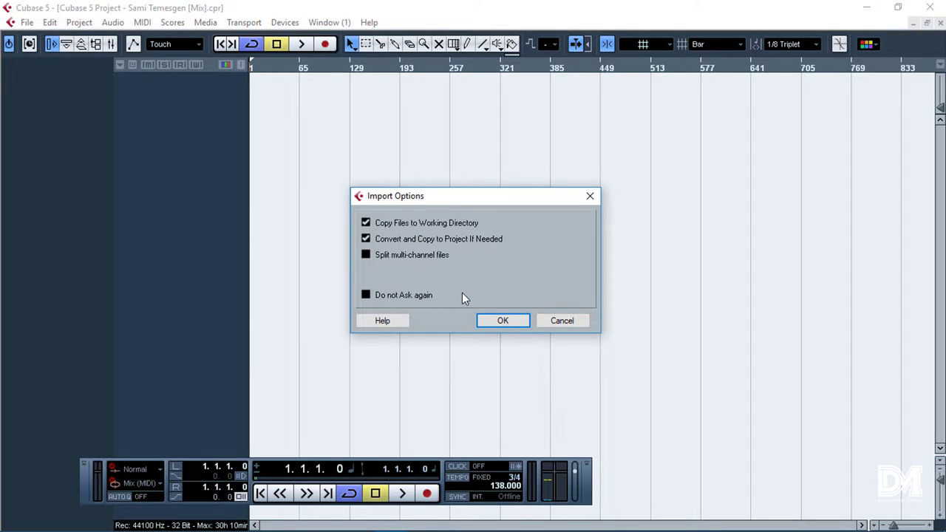
left_click(494, 321)
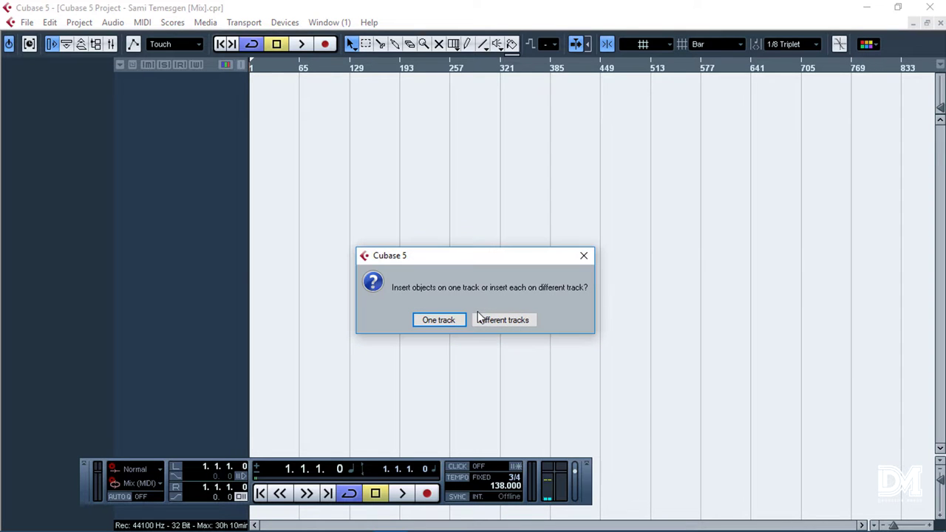
left_click(491, 323)
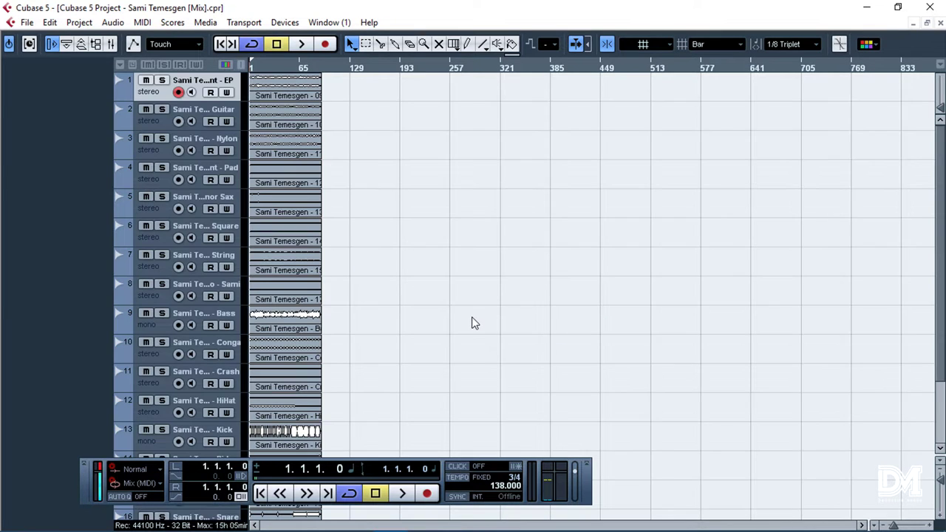
Look over the imported tracks and hide the transport panel
scroll(372, 289, "down", 3)
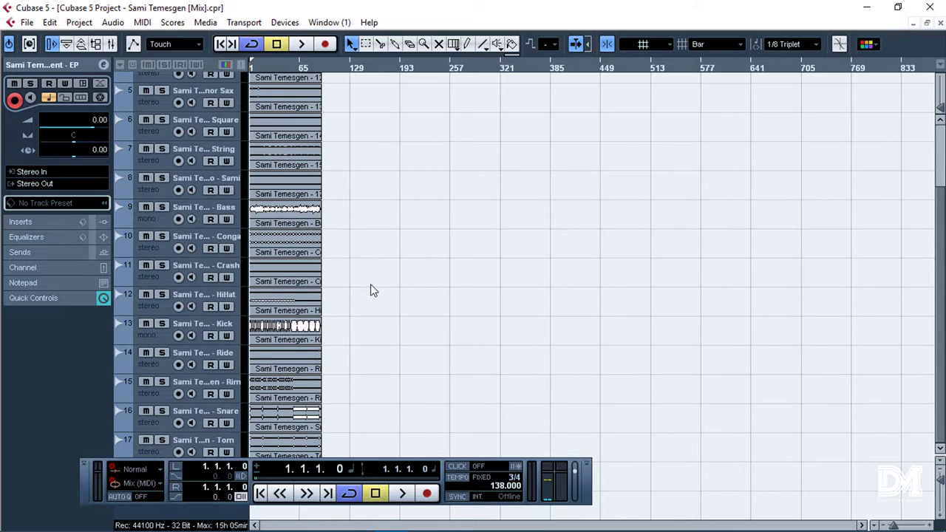
scroll(367, 286, "up", 3)
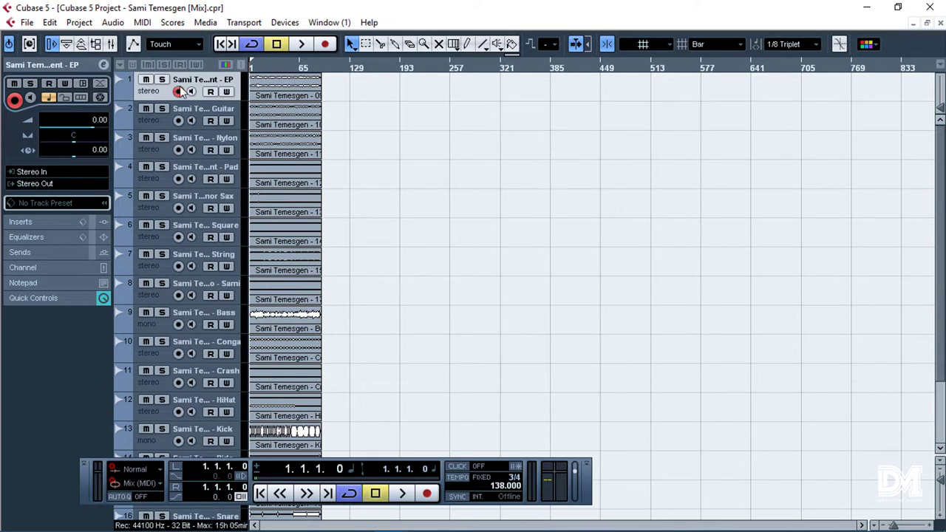
left_click(83, 464)
Select all imported audio events and shift them together a few bars later from bar 1
key("h")
key("h")
key("h")
key("h")
key("h")
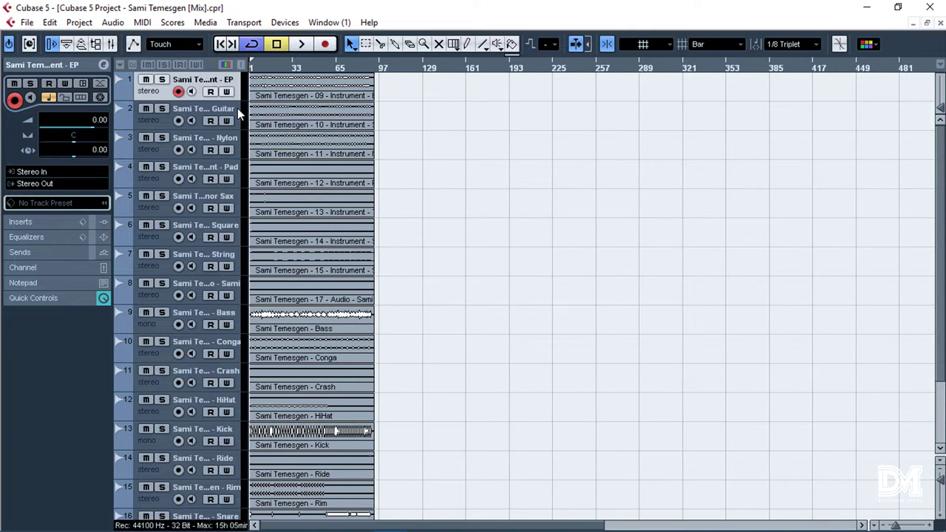
key("ctrl+a")
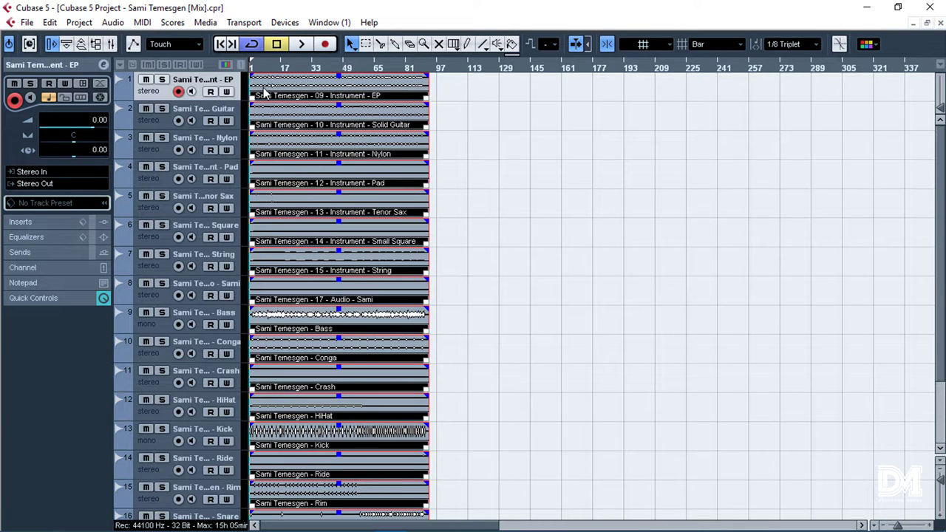
key("h")
key("h")
key("h")
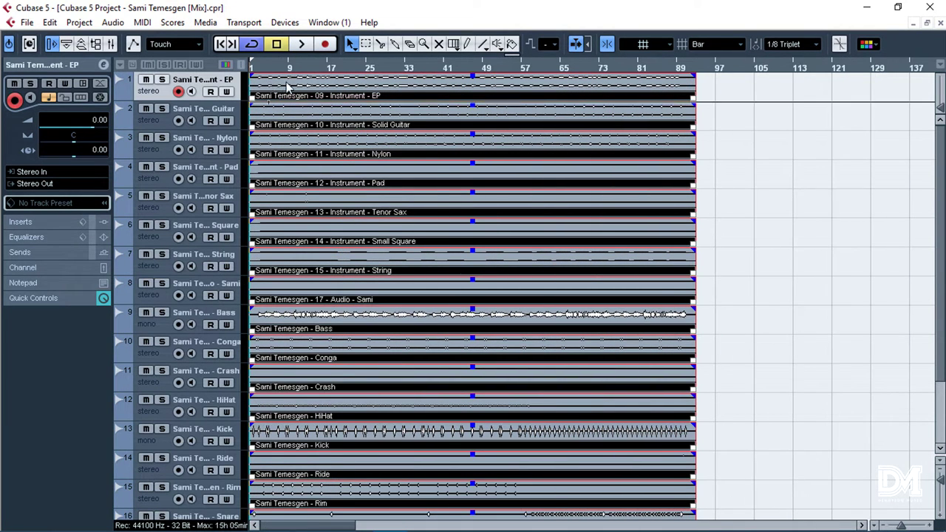
left_click_drag(266, 85, 285, 87)
key("h")
key("h")
key("h")
key("h")
key("h")
left_click(270, 113)
Add a folder track below the EP track and duplicate it to get three folder tracks
key("g")
key("g")
key("g")
key("g")
key("g")
key("g")
key("g")
key("g")
key("g")
key("g")
right_click(188, 78)
mouse_move(231, 87)
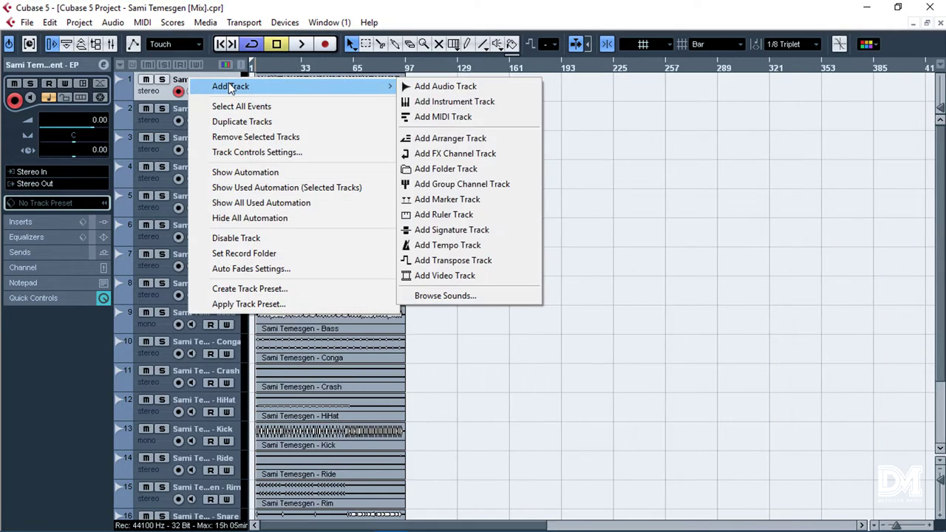
left_click(446, 168)
right_click(200, 111)
left_click(227, 153)
Rename the three folder tracks as Drum, Chord and Melody
double_click(196, 111)
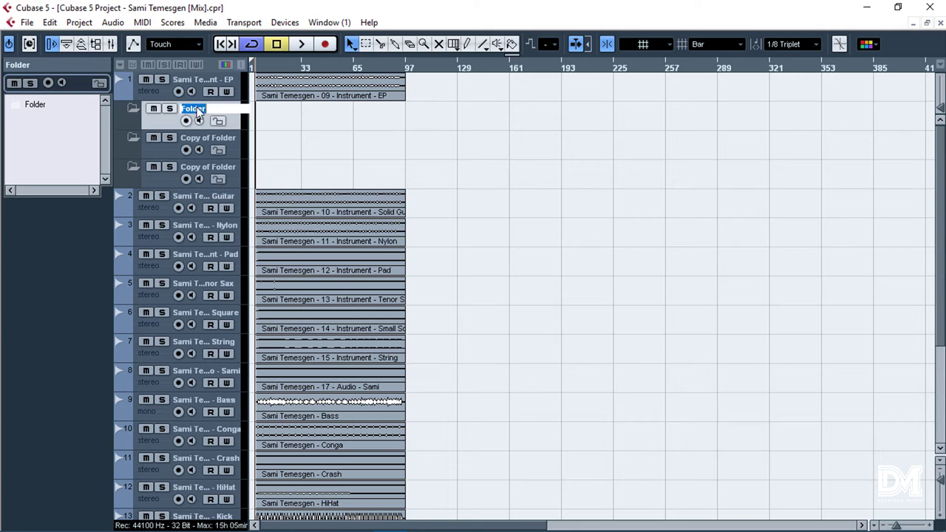
key("Return")
double_click(210, 141)
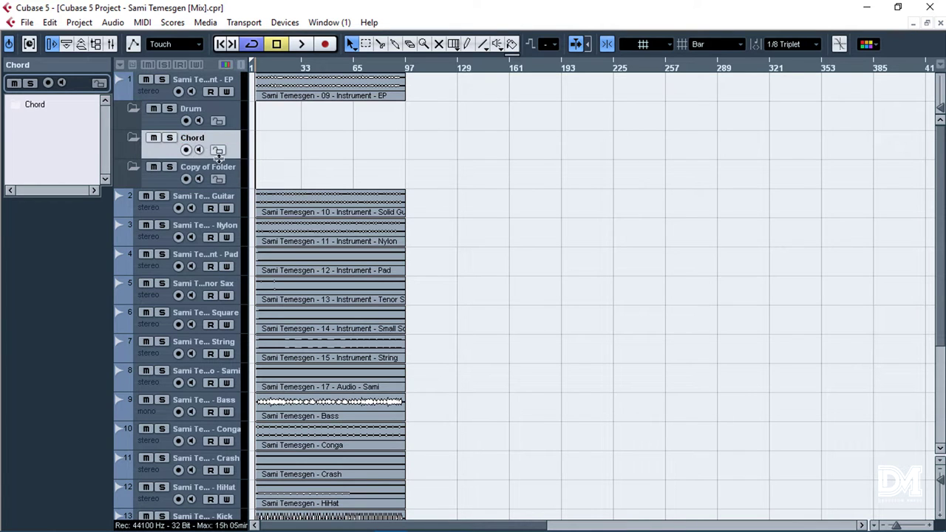
double_click(221, 167)
type("Melody")
key("Return")
Move the Drum folder to the top of the track list and remove the [Mix] track at the end
left_click_drag(217, 110, 216, 79)
scroll(231, 413, "down", 6)
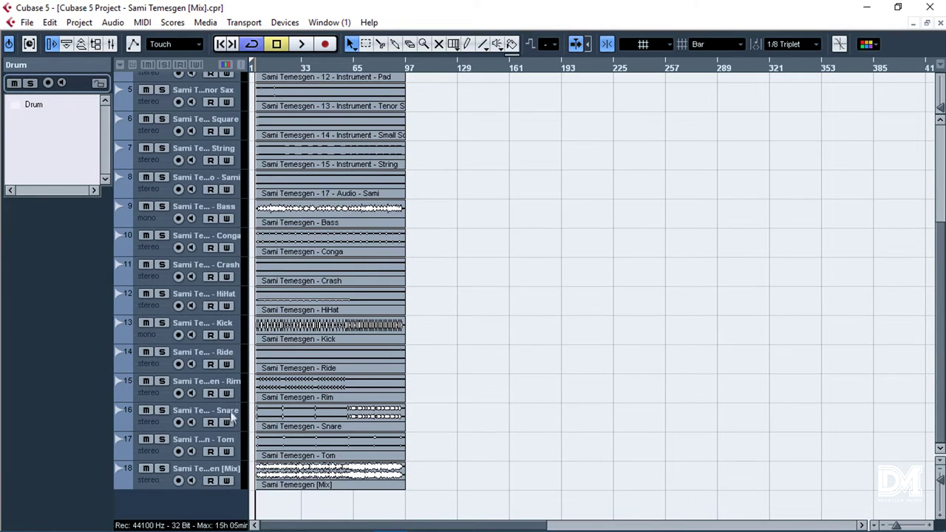
left_click(224, 437)
scroll(211, 458, "up", 5)
scroll(214, 444, "down", 5)
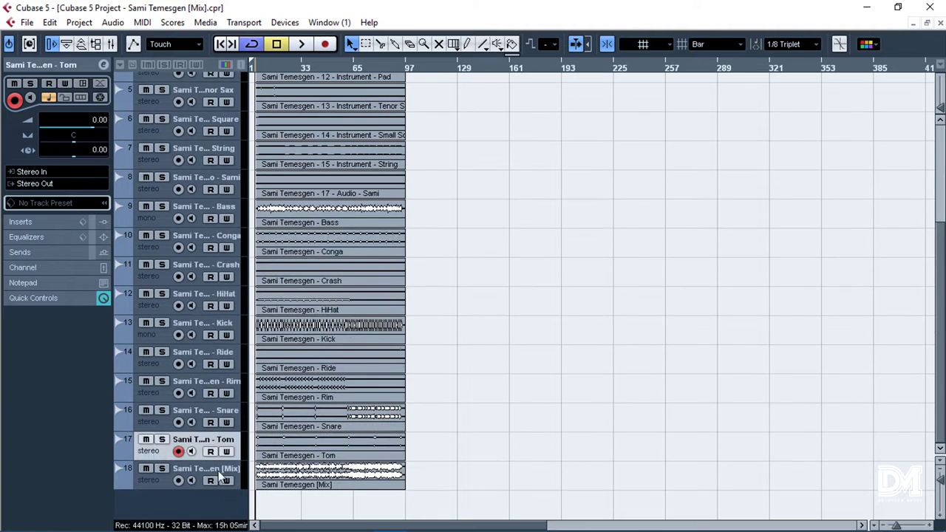
scroll(272, 378, "up", 5)
scroll(204, 324, "down", 5)
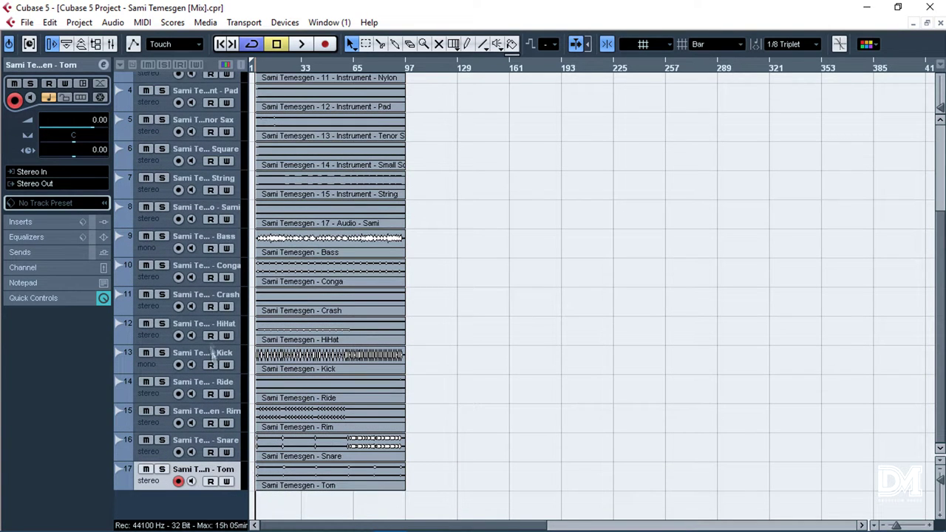
Move the tracks from Conga through Tom into the Drum folder
left_click(210, 269, "shift")
left_click_drag(209, 277, 254, 80)
left_click(222, 255)
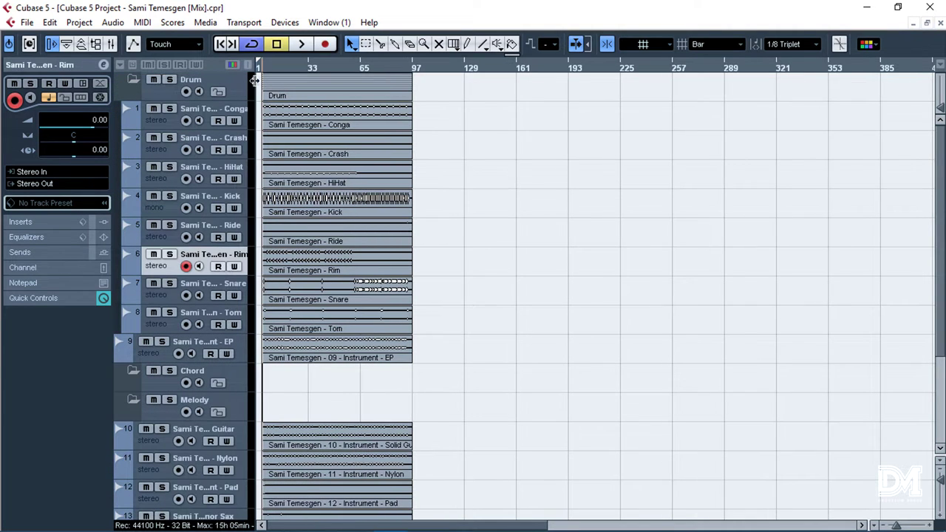
Reorder the tracks in the Drum folder as Kick, Rim, Snare, Tom, HiHat, Crash, Ride, Conga
left_click_drag(210, 203, 215, 111)
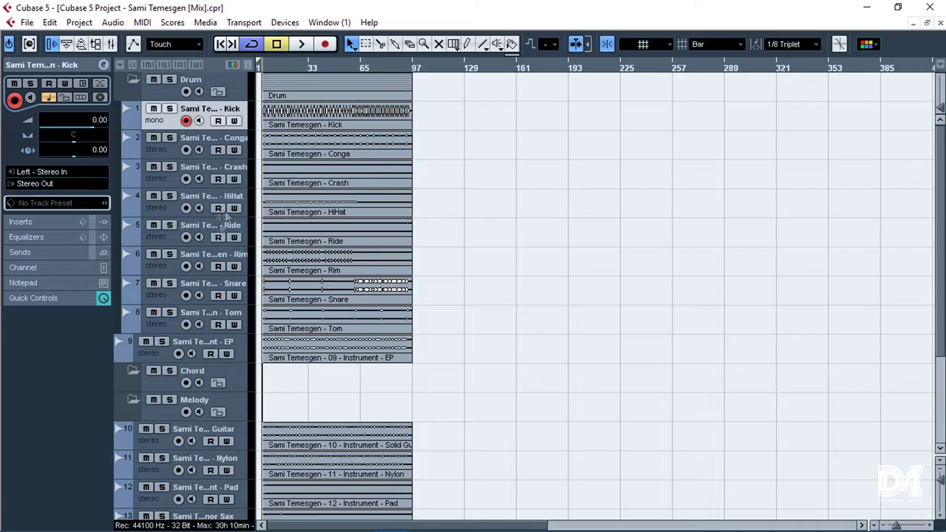
left_click_drag(220, 256, 217, 140)
left_click_drag(214, 228, 223, 186)
left_click_drag(222, 288, 224, 187)
left_click_drag(224, 321, 220, 215)
left_click_drag(222, 287, 224, 255)
left_click_drag(224, 315, 221, 282)
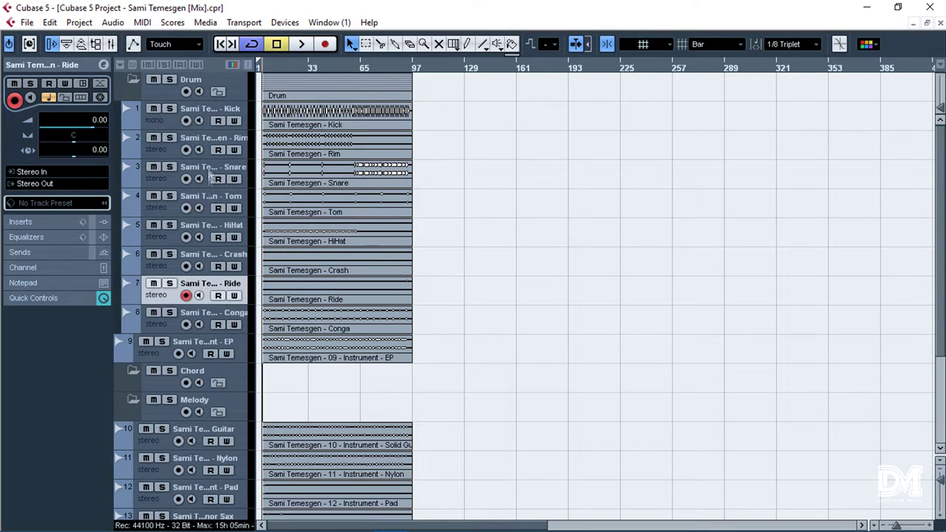
Collapse the Drum folder and place the EP track directly above the Guitar track, below the folders
left_click(133, 80)
left_click_drag(198, 109, 211, 214)
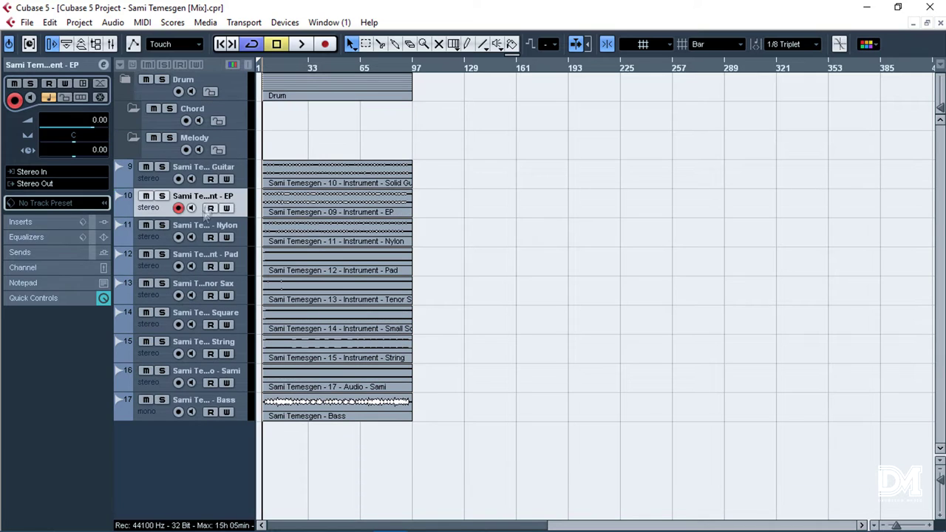
left_click_drag(214, 170, 215, 213)
Move the EP, Guitar, Nylon and Pad tracks into the Chord folder and collapse that folder
left_click(215, 170)
left_click(215, 256, "shift")
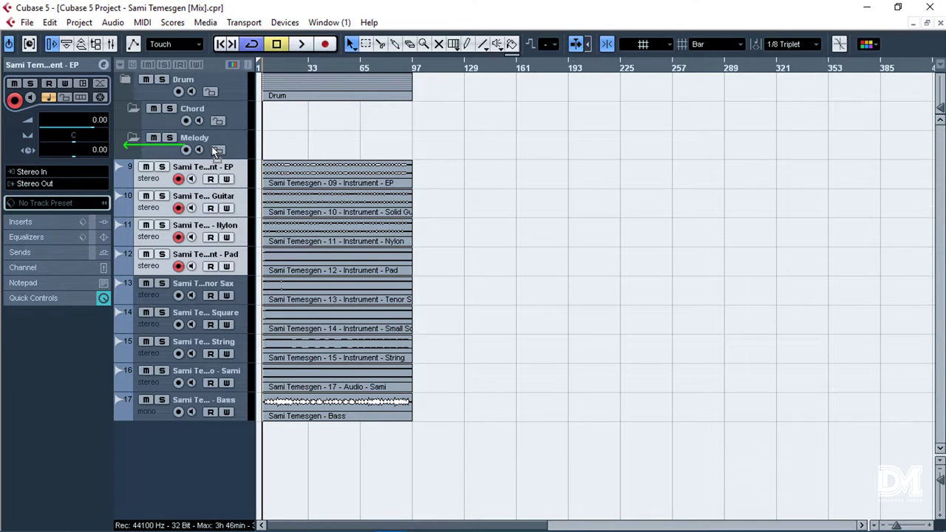
left_click_drag(216, 150, 217, 147)
left_click(221, 172)
left_click(133, 108)
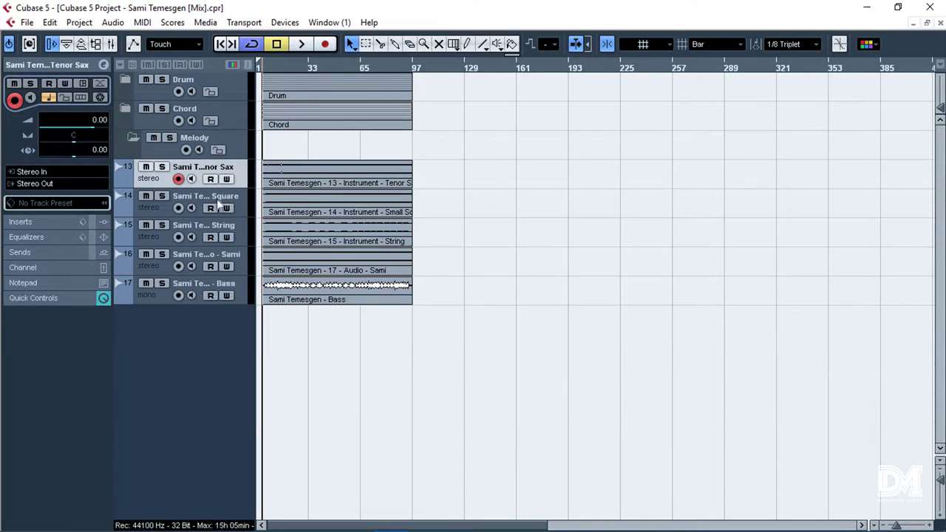
Move the Tenor Sax, Square and String tracks into the Melody folder and collapse that folder
left_click(217, 227, "shift")
left_click_drag(217, 228, 215, 150)
left_click(133, 138)
Play the whole mix from bar 5 and move the Bass track above the 17 - Audio track
key("h")
key("h")
key("h")
key("h")
key("h")
key("h")
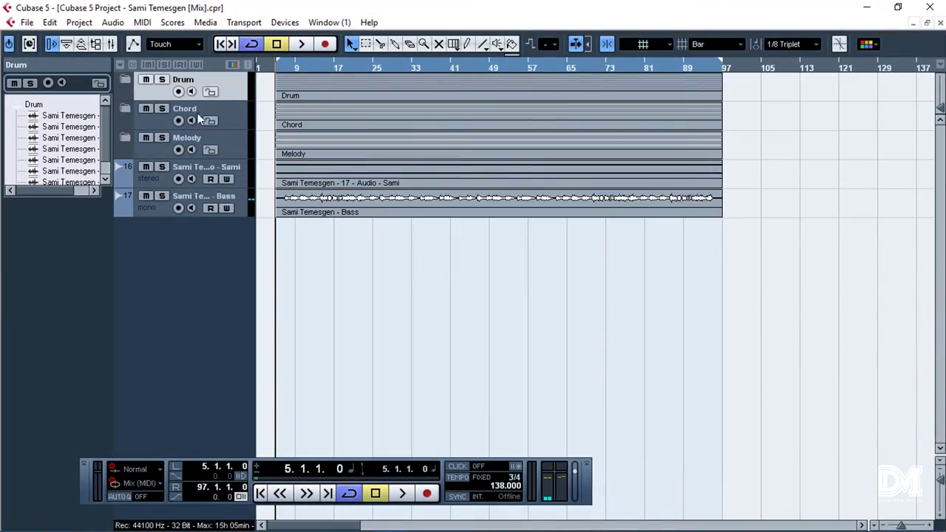
key("space")
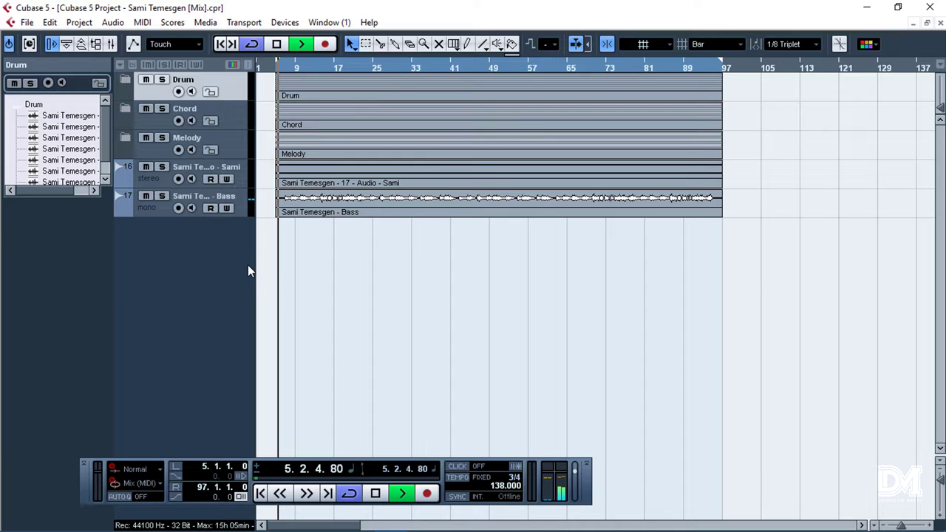
key("g")
key("g")
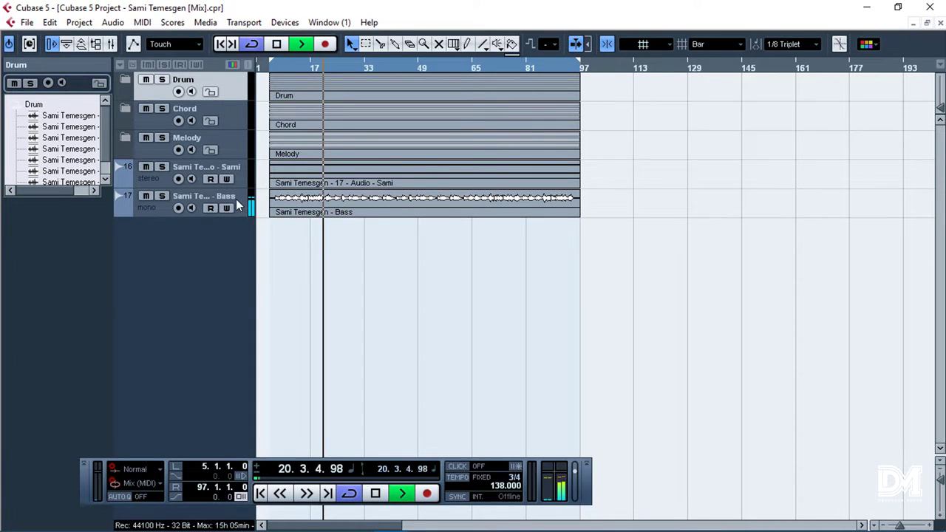
left_click_drag(236, 198, 238, 182)
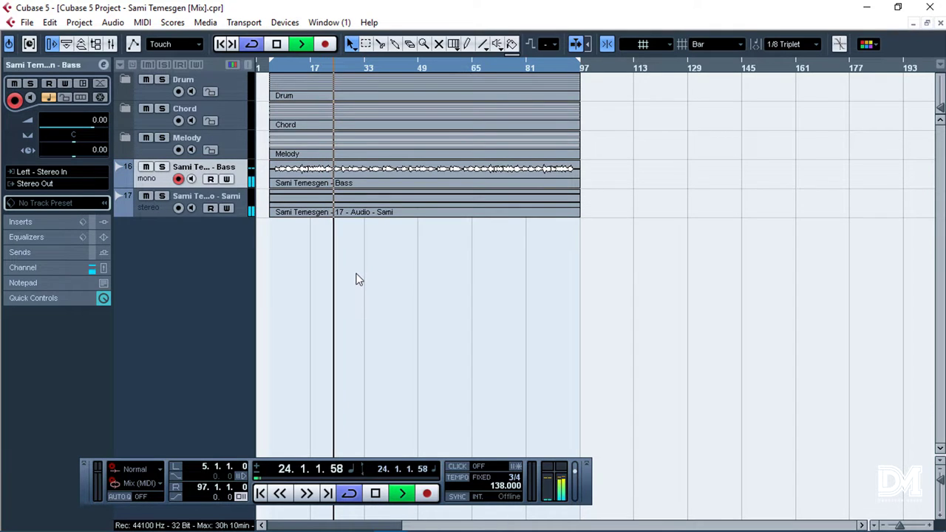
key("space")
Solo the 17 - Audio track and listen to a short passage of it
left_click(218, 195)
key("s")
key("space")
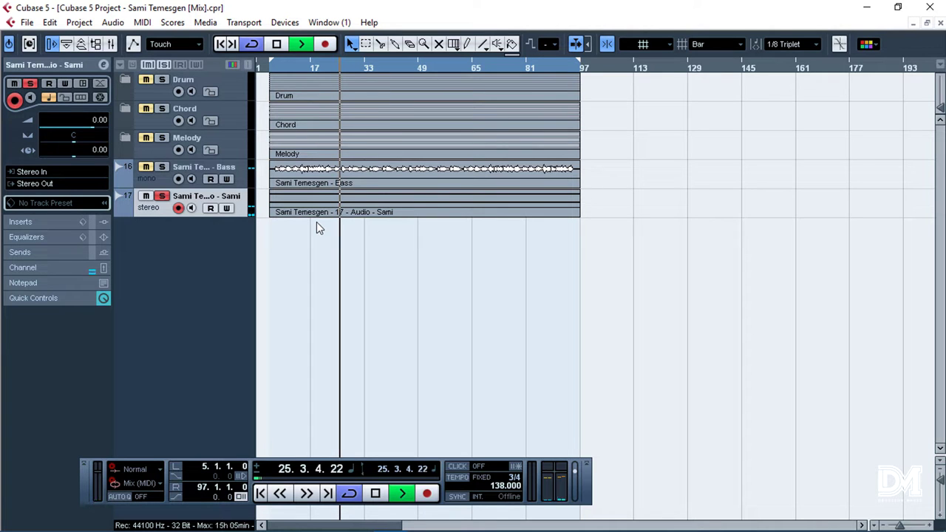
key("space")
Load the Maximizer dynamics effect in the first insert slot of the 17 - Audio track
left_click(53, 221)
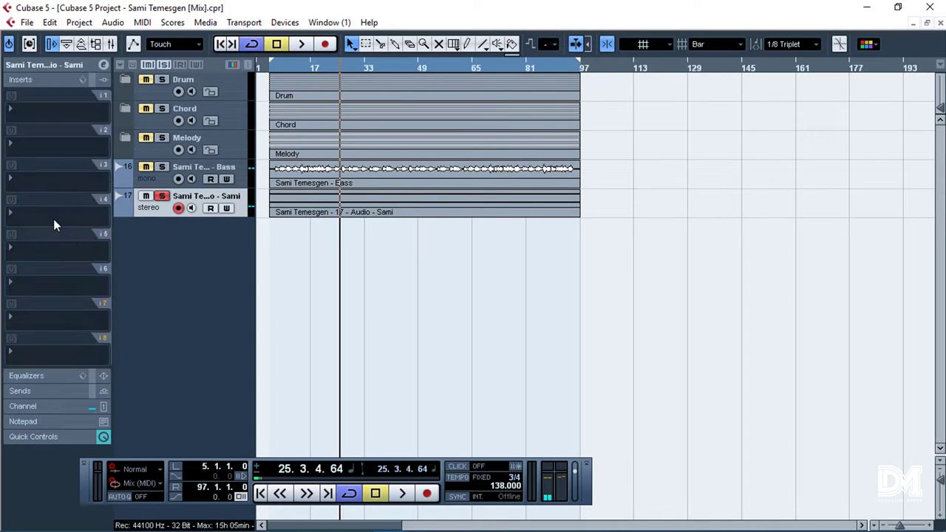
left_click(46, 108)
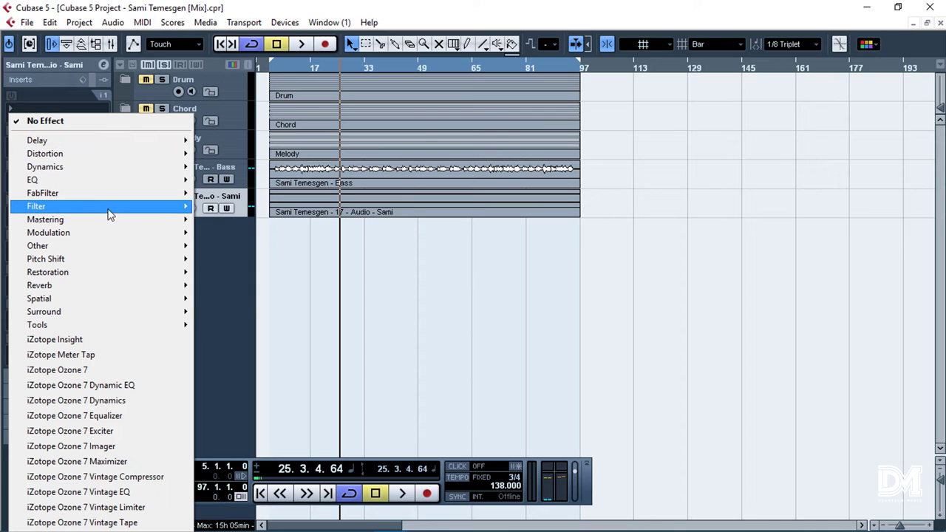
mouse_move(114, 177)
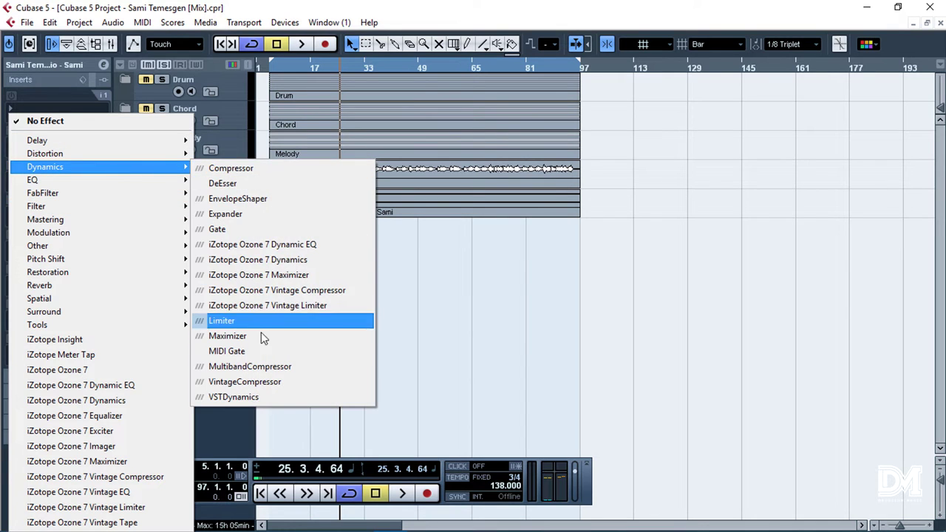
left_click(252, 339)
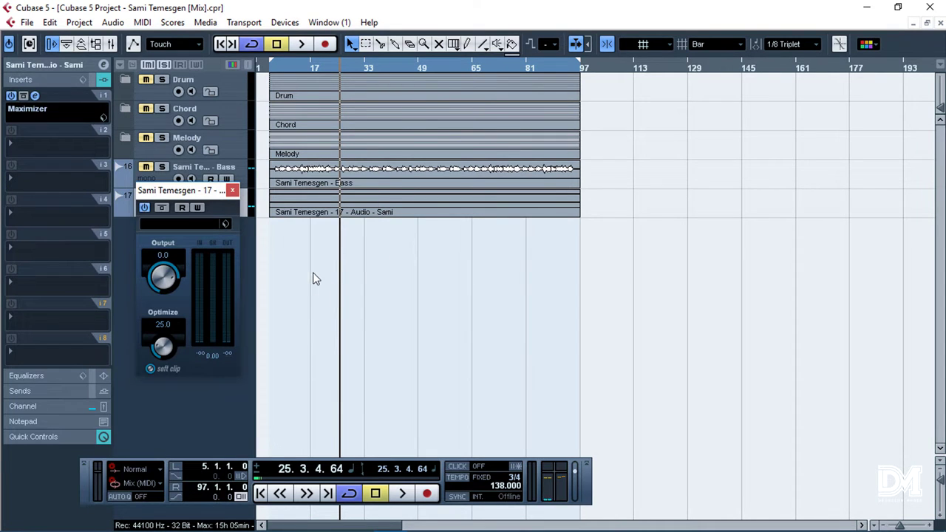
Set the Maximizer's Optimize value to 75 during playback, close the effect window and stop playback
key("space")
left_click(162, 325)
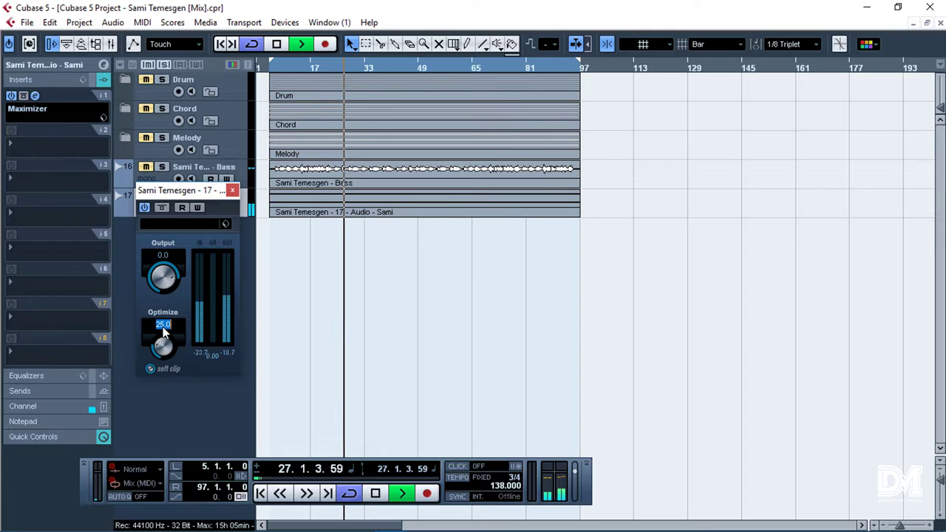
type("75")
key("Return")
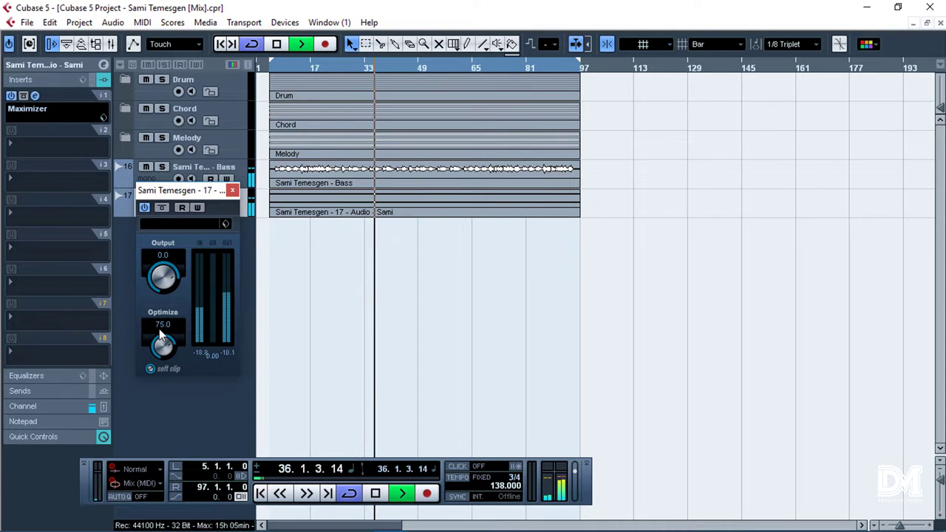
left_click(233, 190)
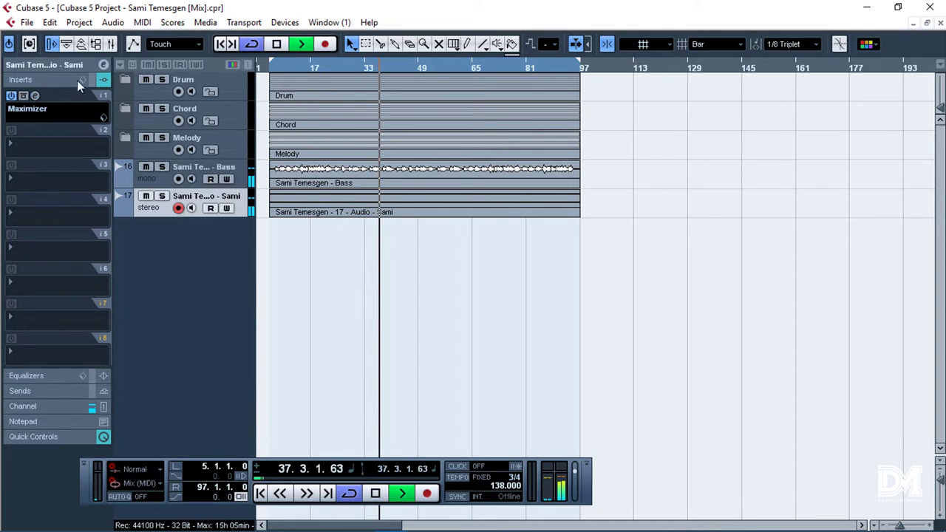
left_click(77, 80)
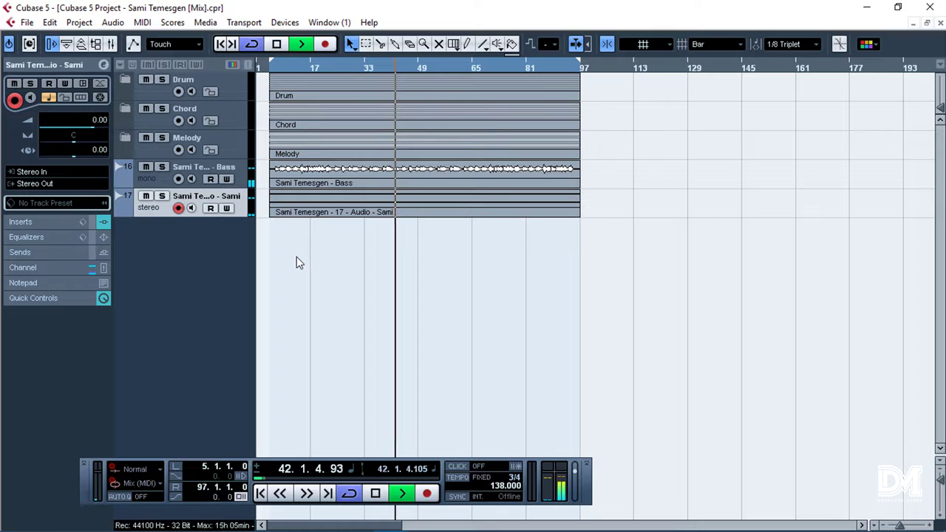
key("space")
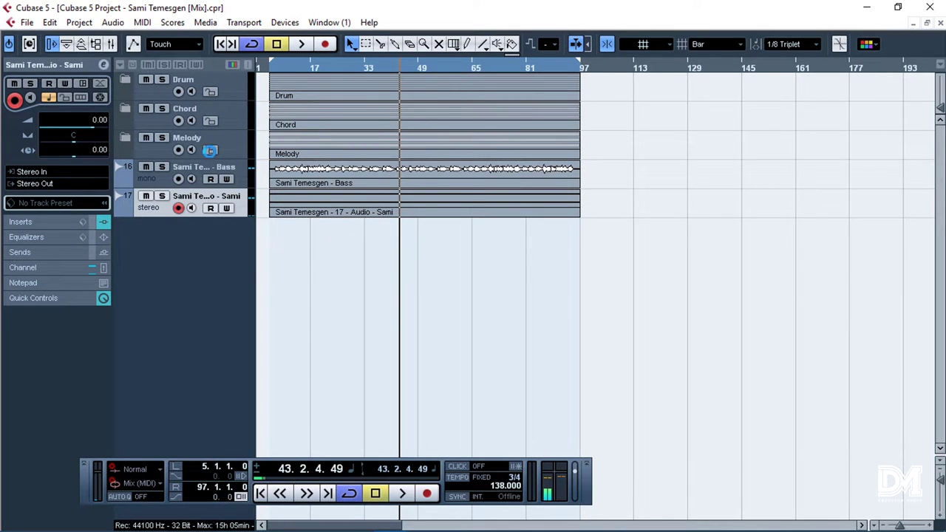
Expand the Drum folder, solo it and listen to all the drum tracks from bar 5
left_click(124, 79)
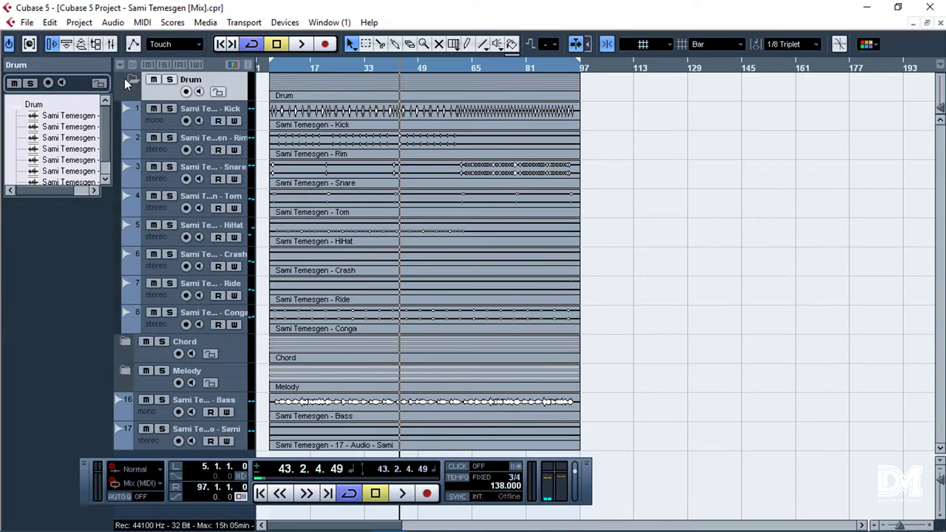
left_click(272, 70)
left_click(169, 79)
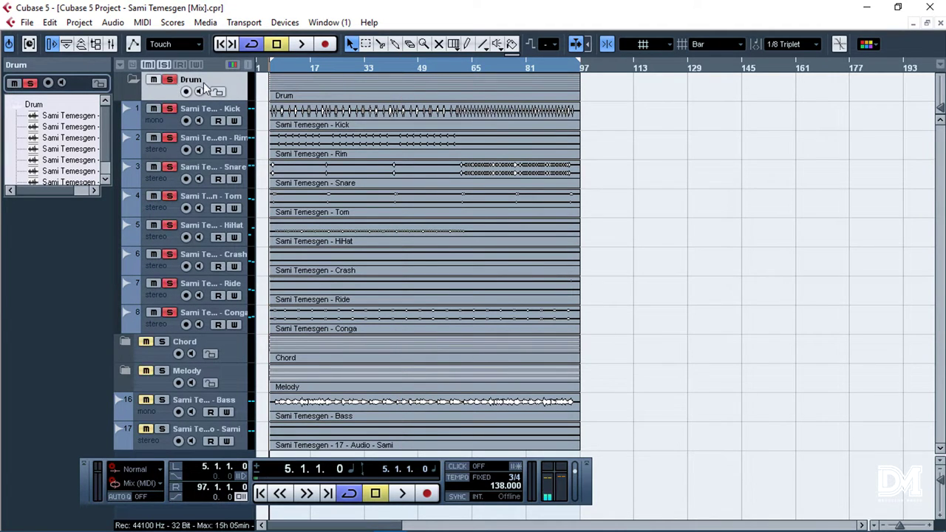
key("space")
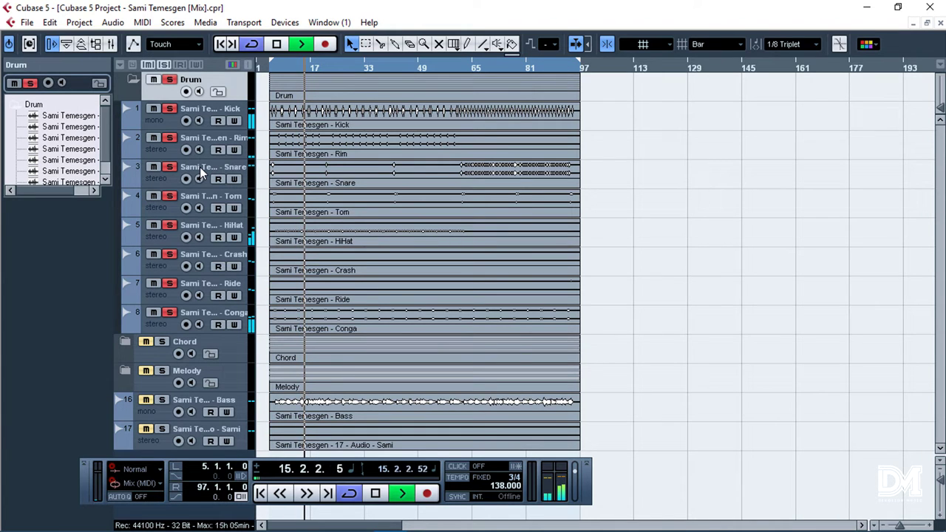
key("space")
Remove the solo from the Drum folder, leaving only the Kick track soloed, and listen to it
left_click(229, 110)
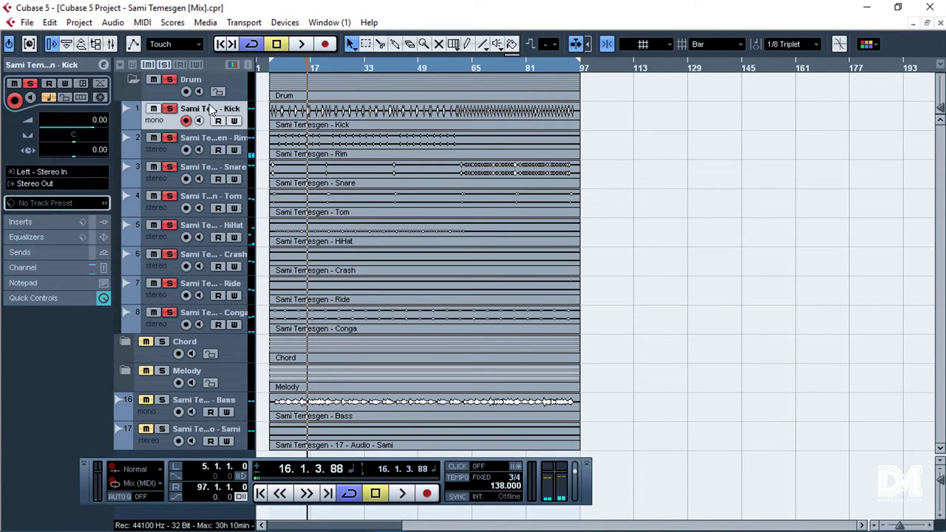
left_click(173, 79)
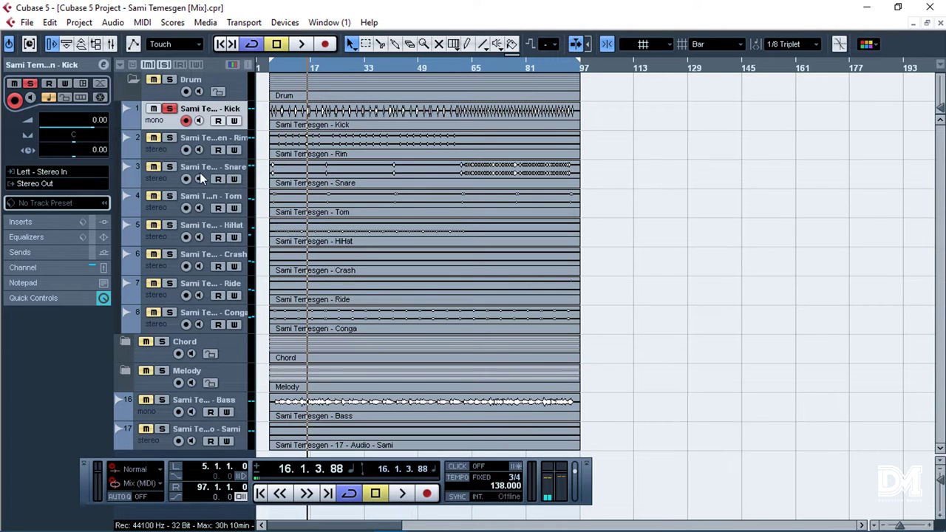
key("space")
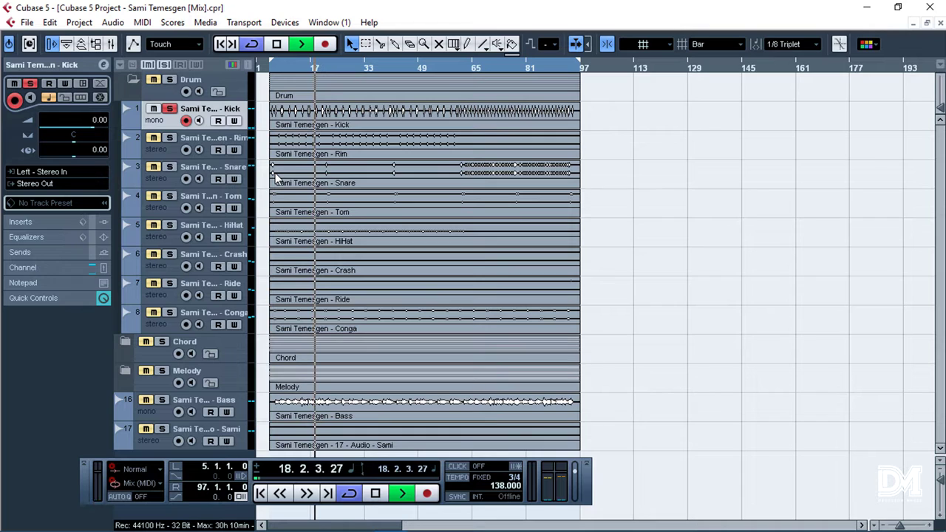
key("space")
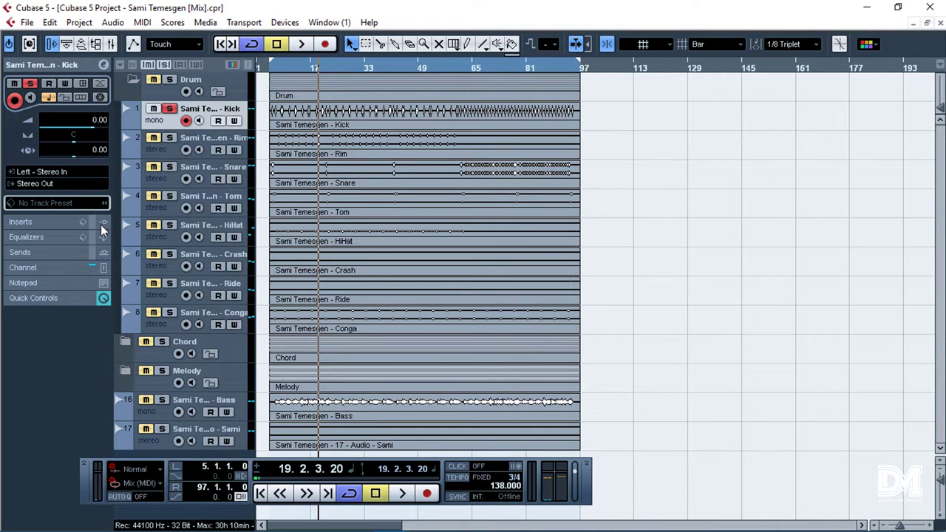
Load the Compressor dynamics effect in the first insert slot of the Kick track
left_click(59, 224)
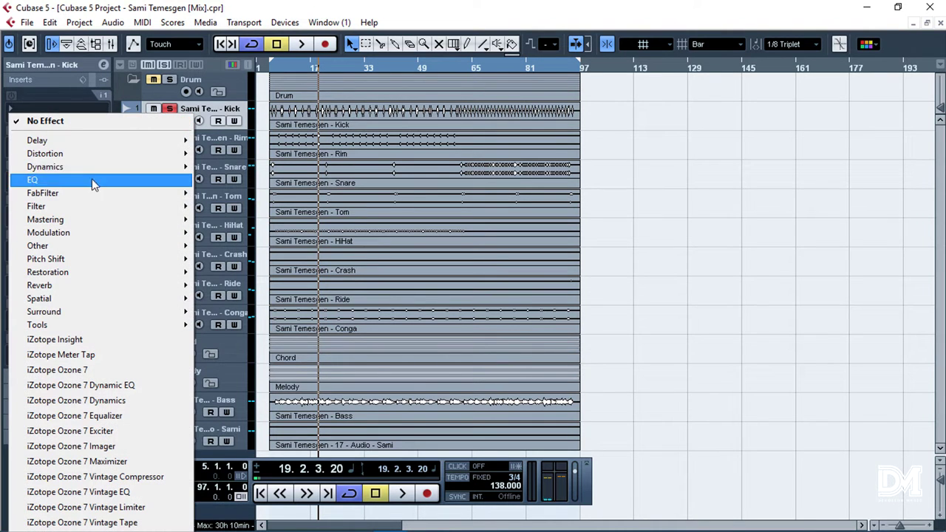
mouse_move(95, 172)
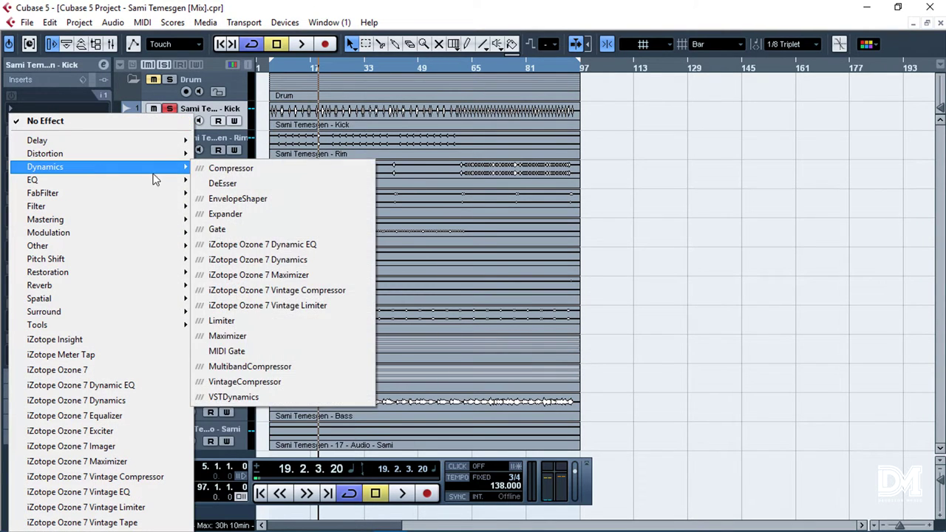
left_click(247, 171)
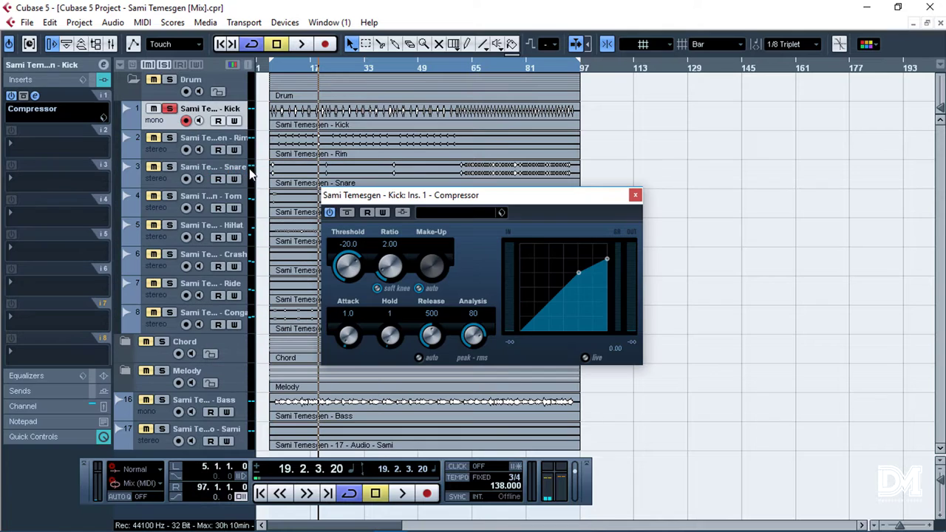
Bypass the Kick's Compressor and play the track to hear it uncompressed
left_click(347, 212)
key("space")
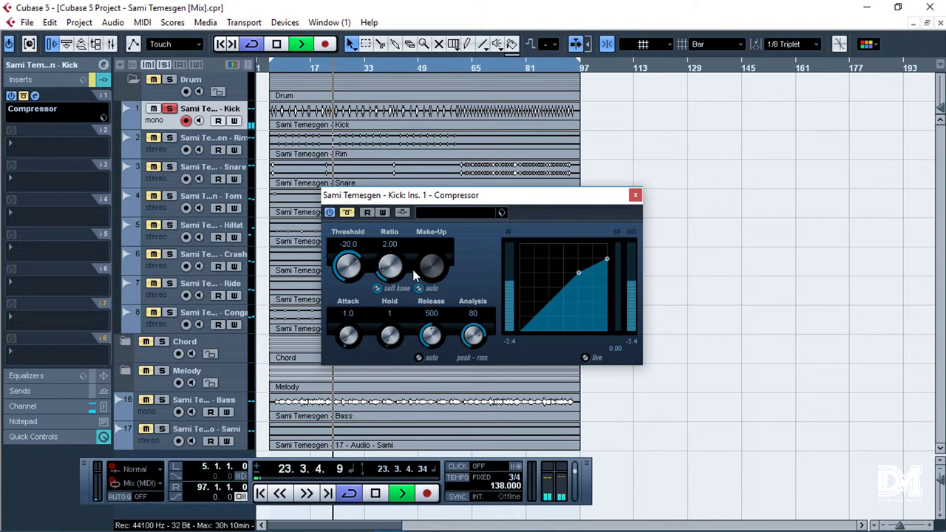
key("space")
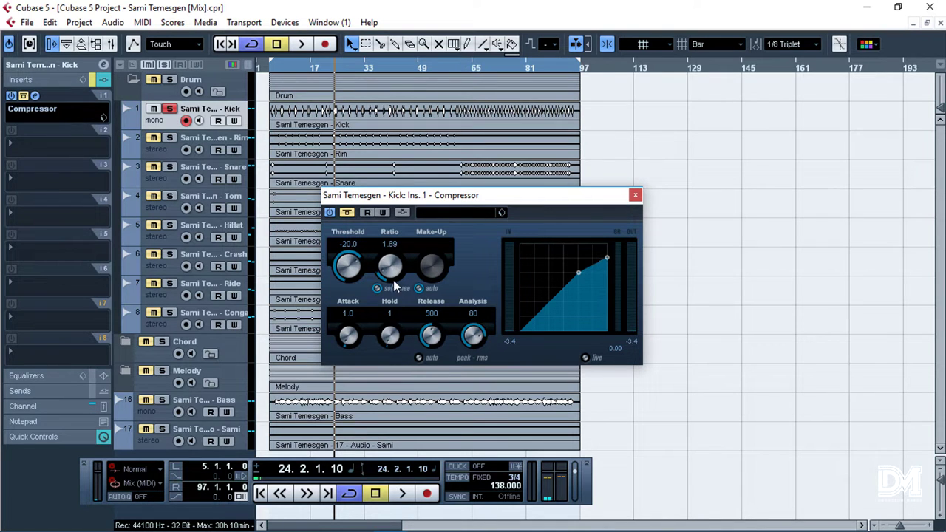
Try other ratio and threshold amounts in the Kick's Compressor, returning the ratio to 2 and the threshold to -20
left_click_drag(392, 267, 398, 244)
left_click_drag(396, 180, 416, 172)
type("2")
key("Return")
left_click_drag(357, 262, 361, 323)
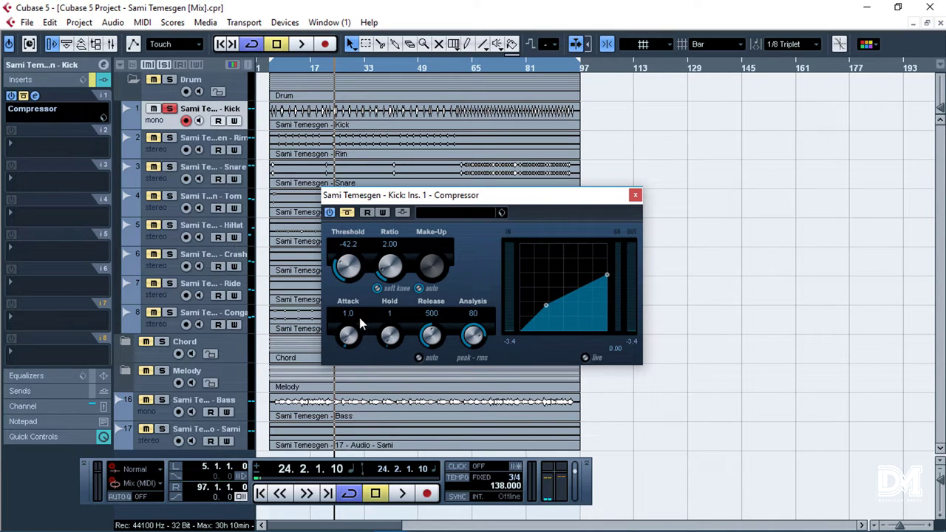
left_click(350, 247)
type("-20")
key("Return")
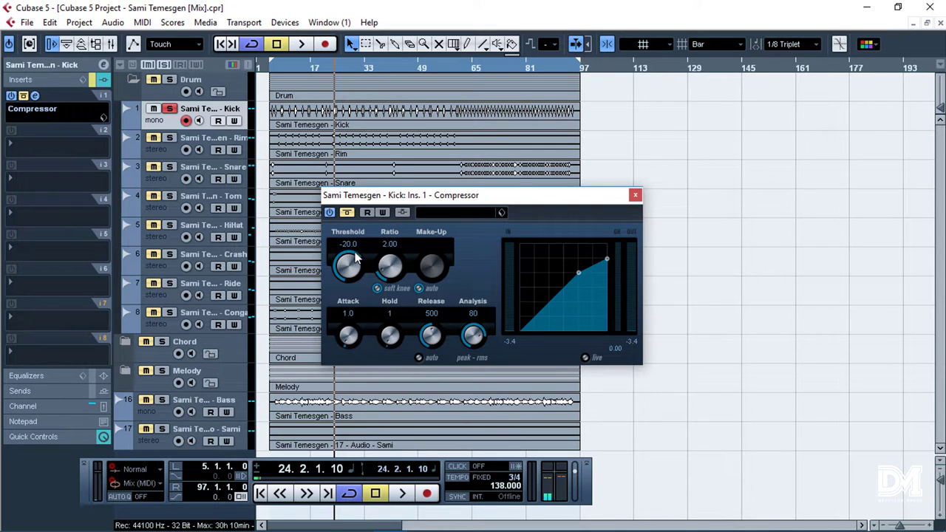
Play the soloed Kick and compare its sound with the Compressor active and bypassed
left_click(418, 288)
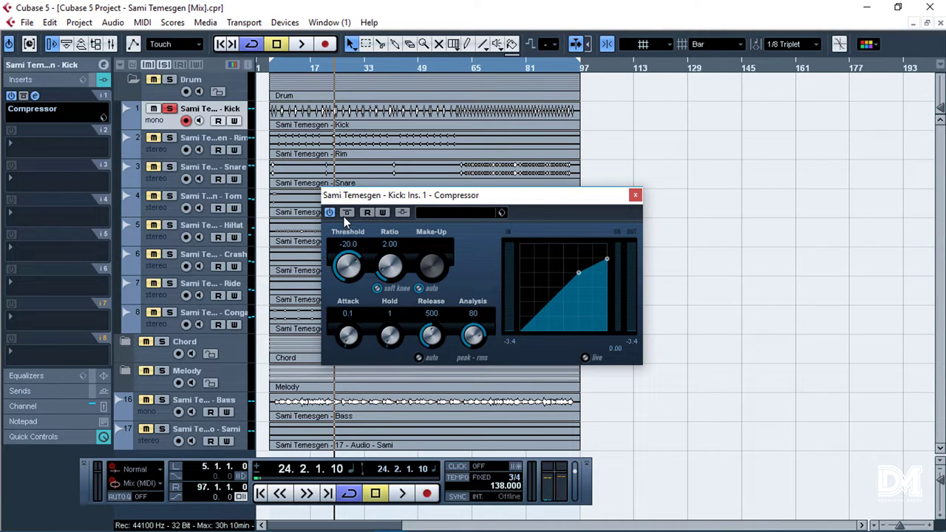
key("space")
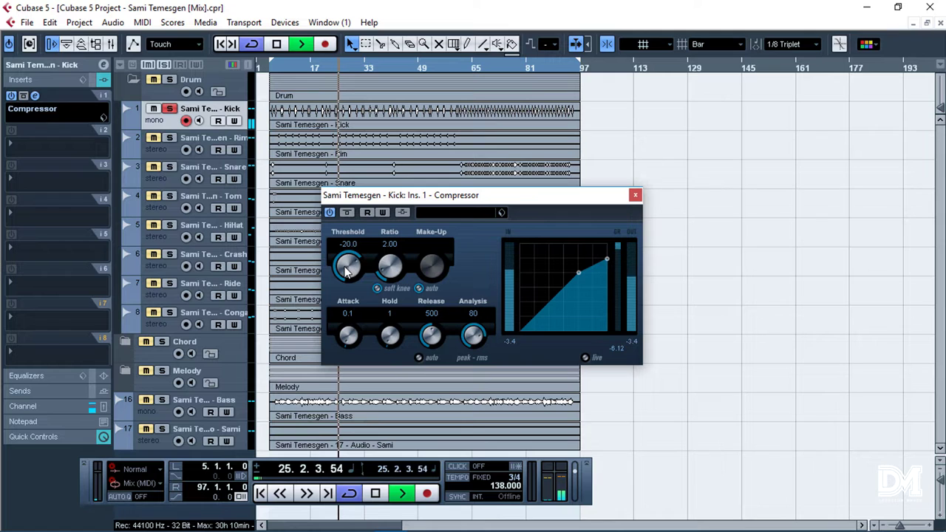
left_click(344, 214)
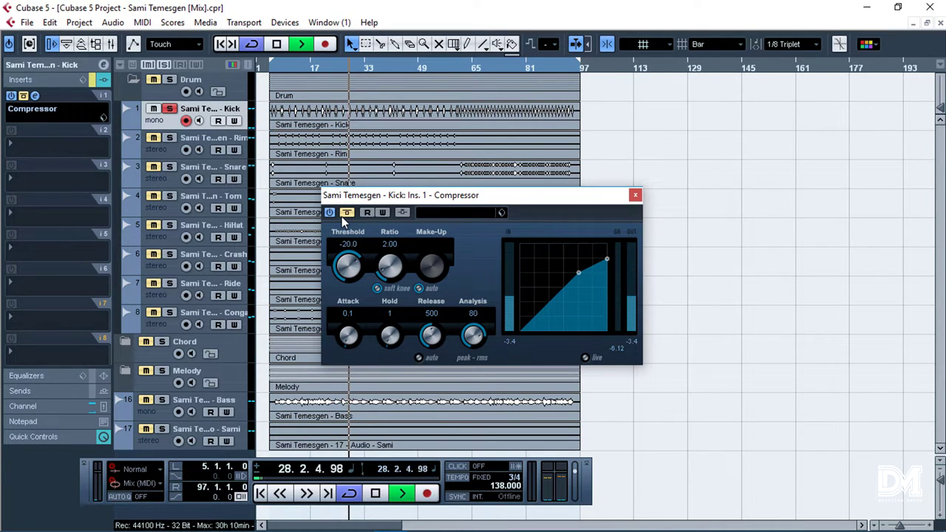
left_click(345, 215)
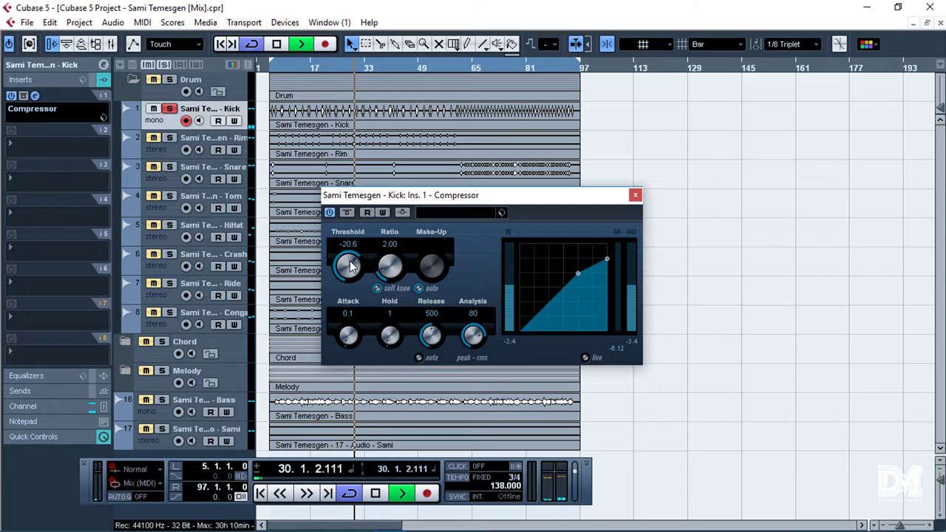
Set the Kick Compressor to threshold -35, ratio 5, attack 10, hold 0 and release 1000, and play from about bar 65
left_click_drag(347, 244, 351, 288)
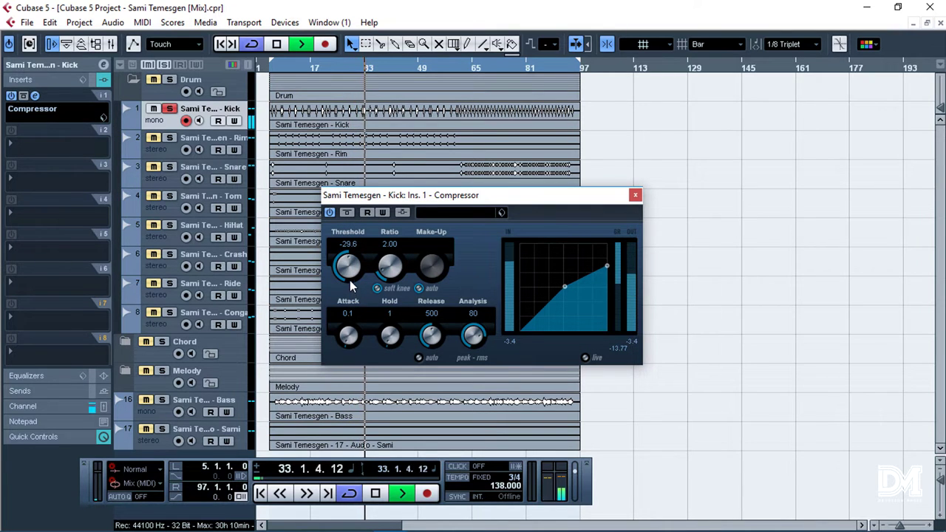
left_click_drag(390, 265, 392, 232)
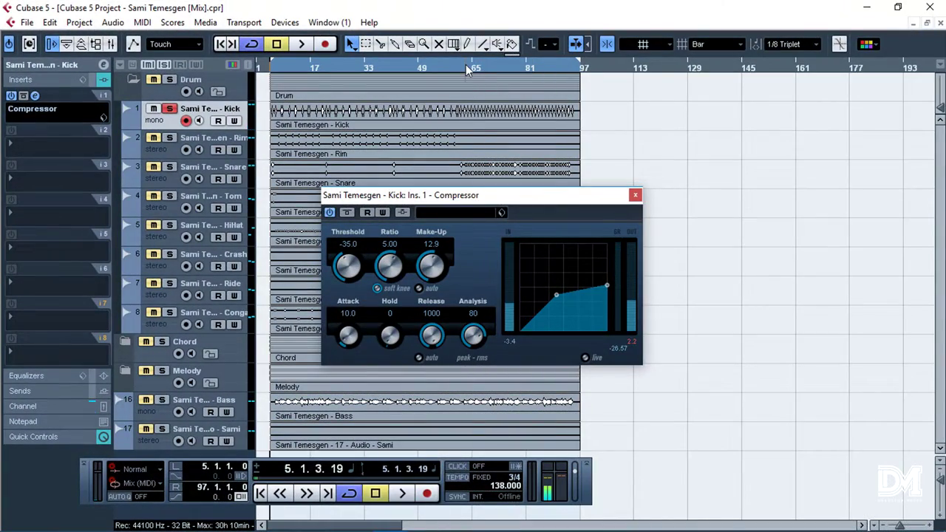
left_click(466, 64)
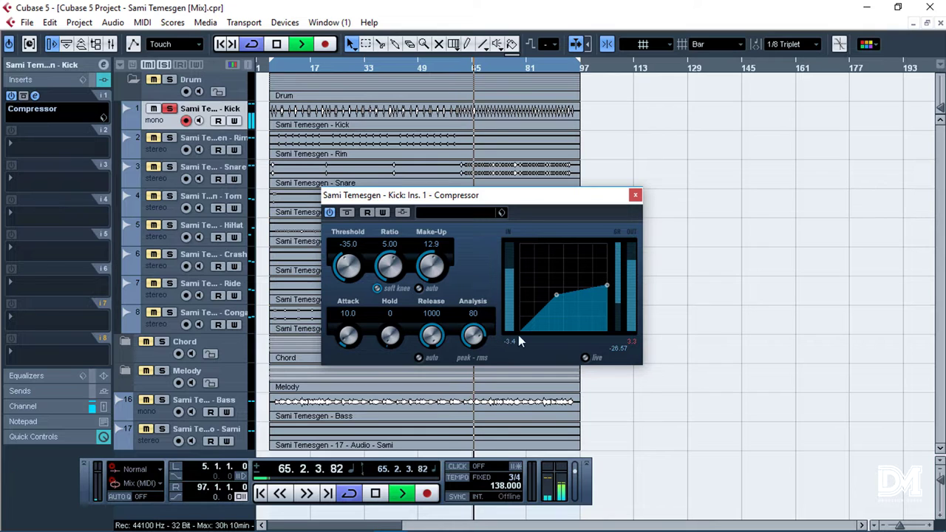
Set the Kick Compressor's make-up gain to 12 and close its window
left_click(436, 248)
key("Left")
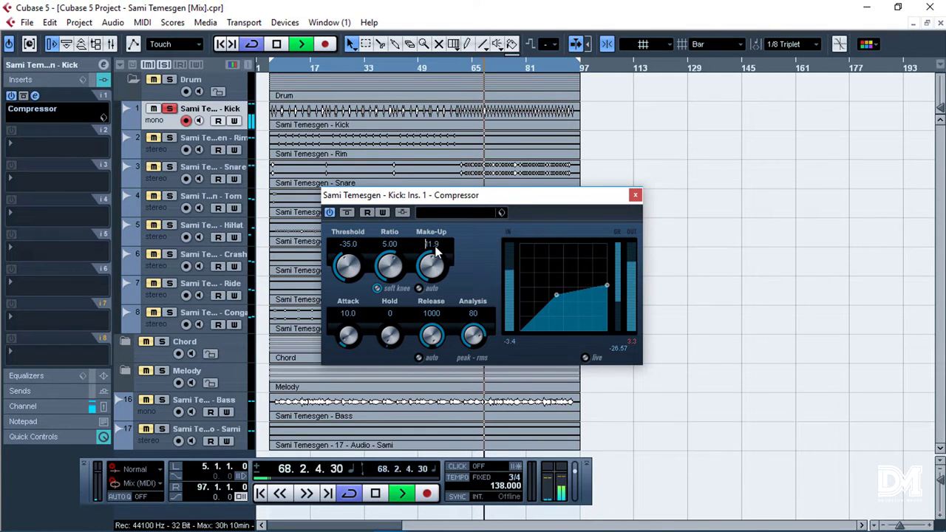
key("Right")
key("Right")
key("Right")
key("Right")
key("BackSpace")
type("0")
key("Return")
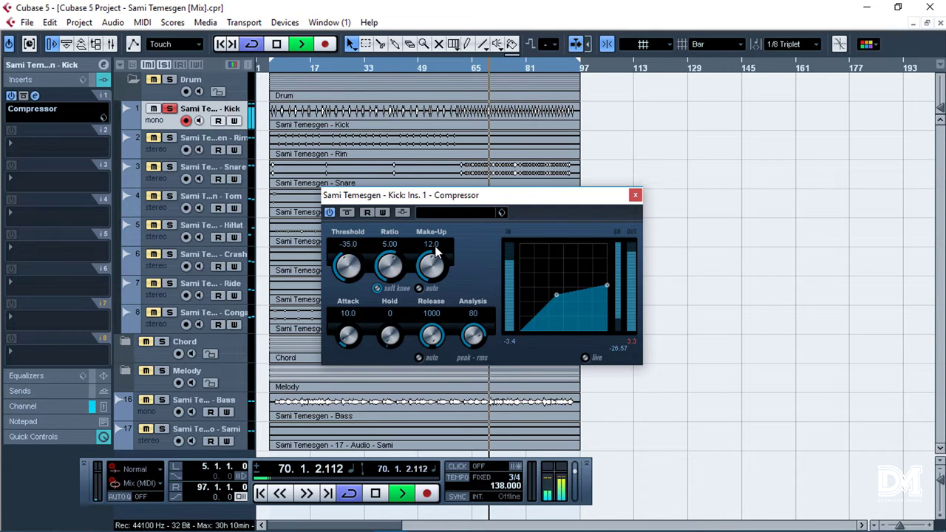
left_click(634, 195)
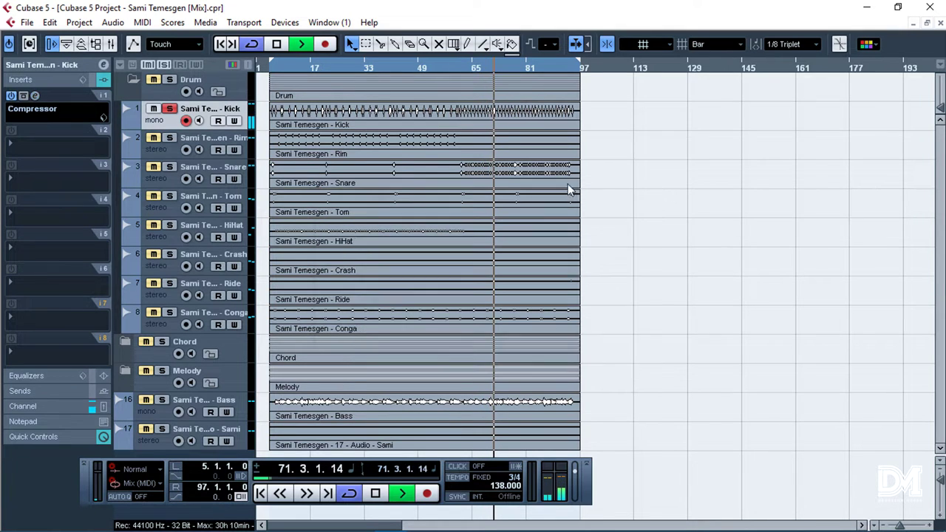
Listen to the soloed Drum folder, return the solo to the Kick alone and compare it with its Compressor bypassed and active
left_click(169, 81)
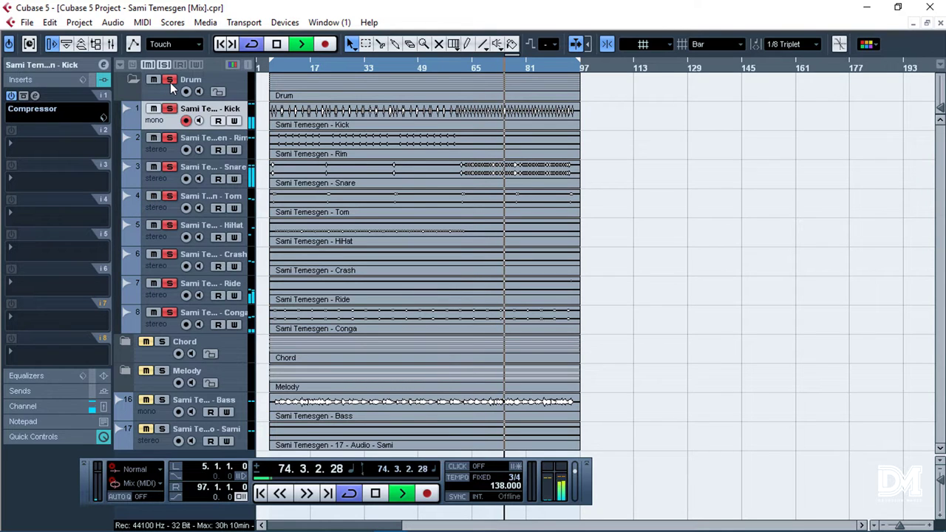
left_click(170, 81)
left_click(169, 110)
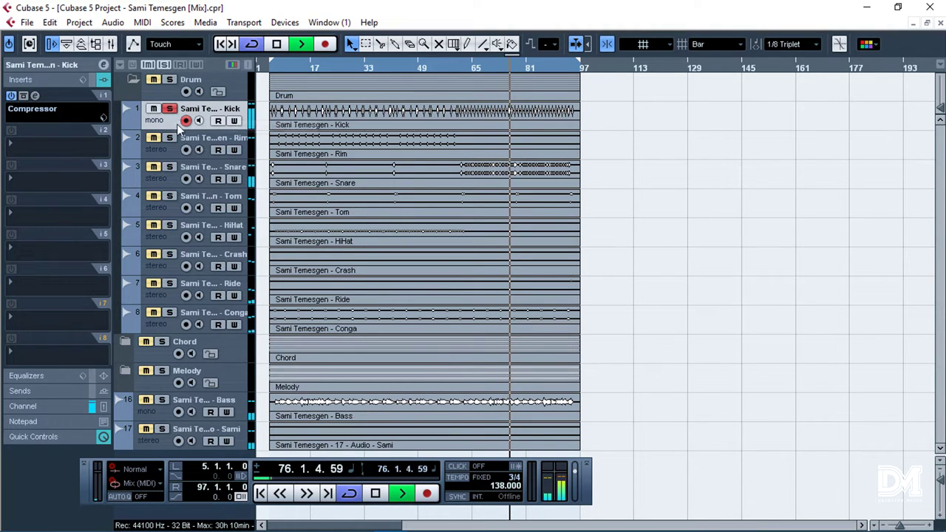
left_click(11, 96)
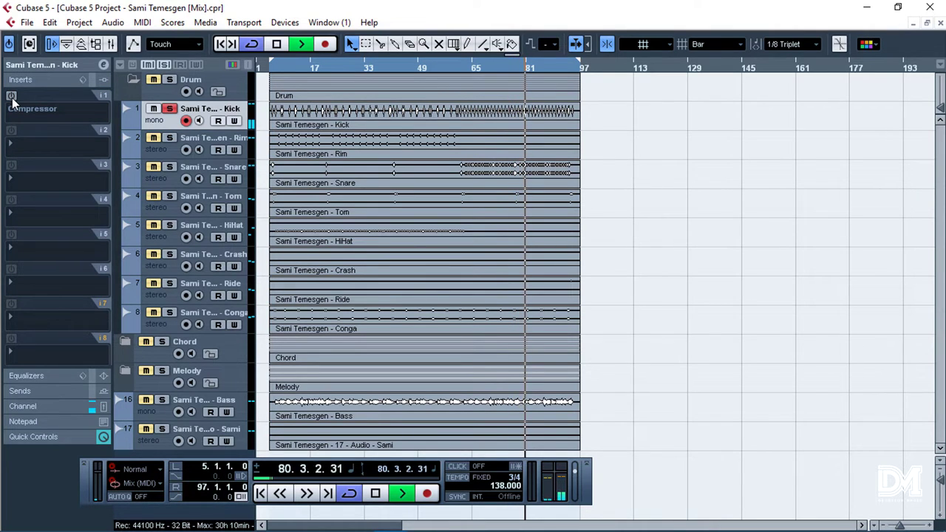
left_click(11, 96)
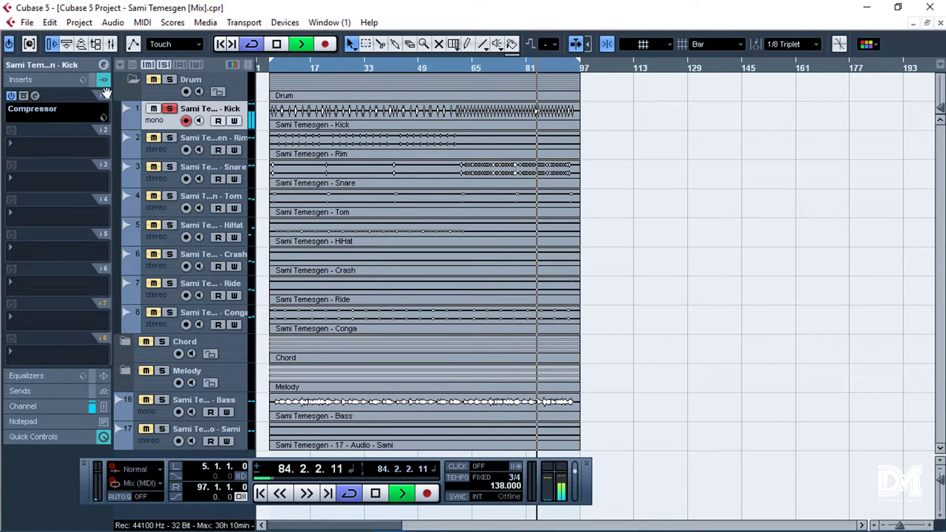
left_click(103, 68)
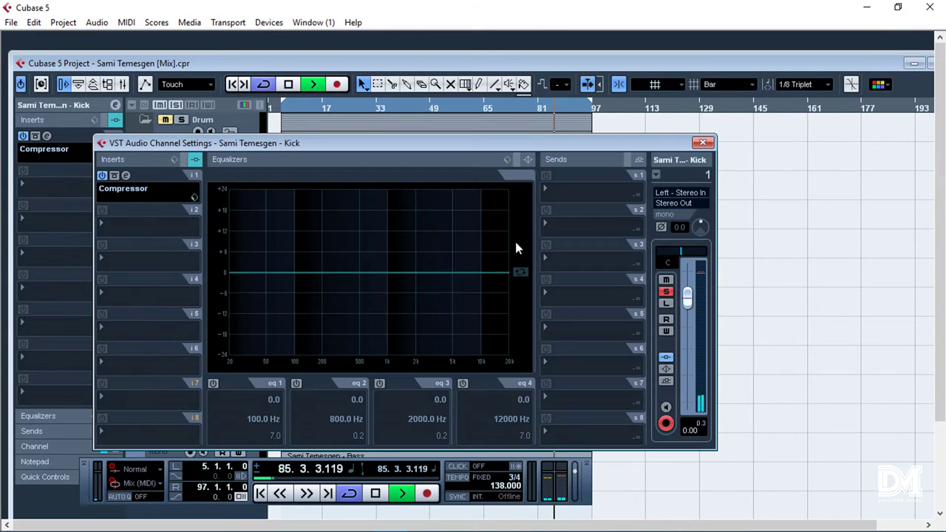
left_click(497, 107)
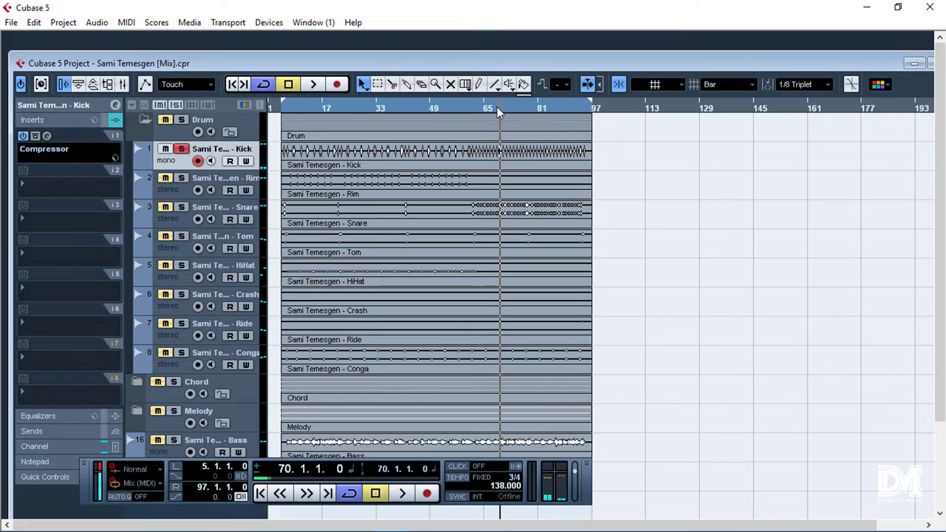
left_click(115, 106)
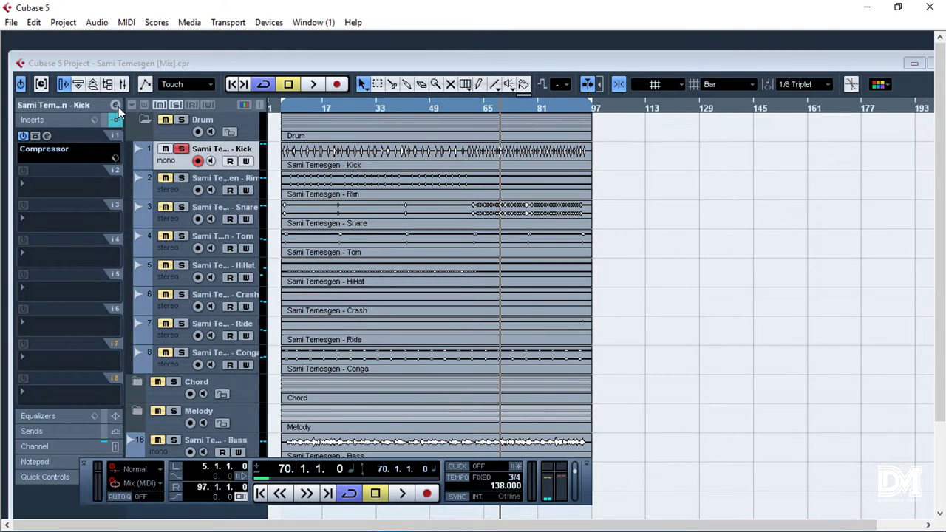
left_click(507, 158)
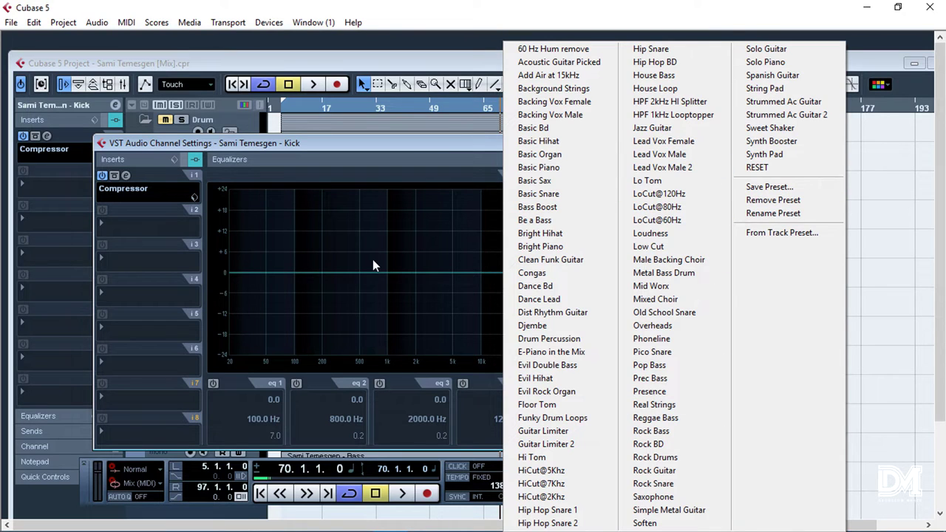
left_click(390, 210)
Enable all four equalizer bands on the Kick and set band 1's frequency to 39.3 Hz, checking the sound in playback
left_click(213, 383)
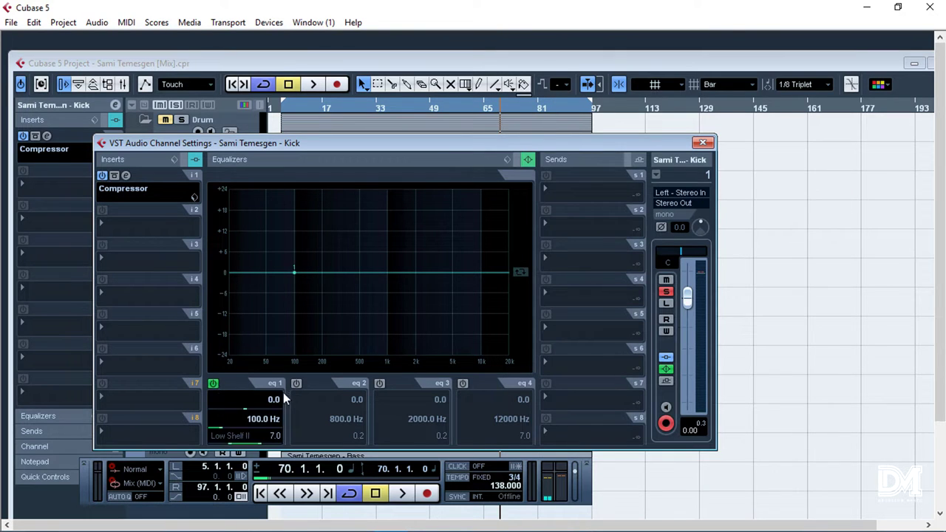
left_click(296, 385)
left_click(379, 383)
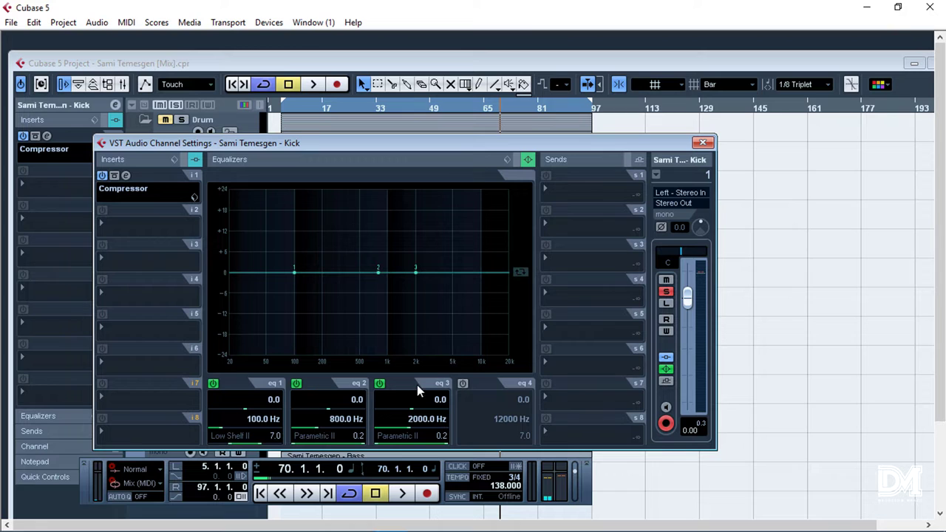
left_click(462, 384)
key("space")
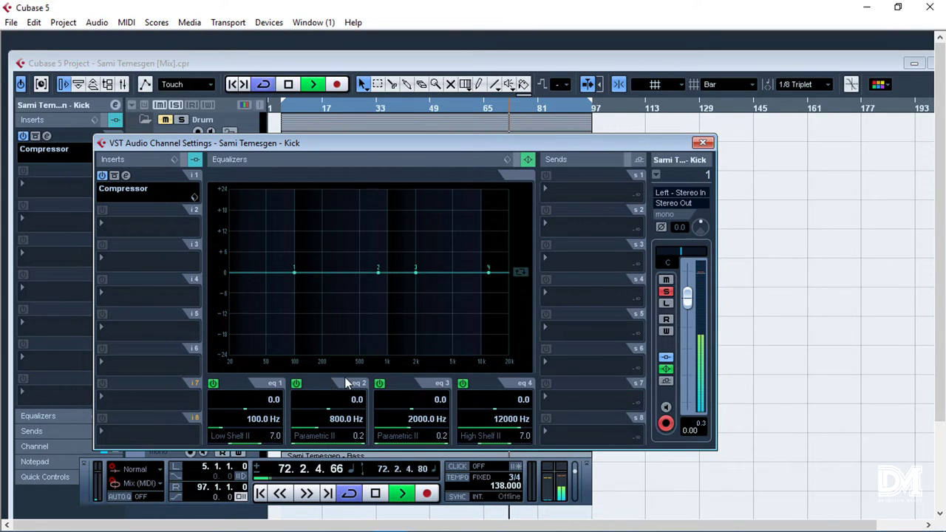
key("space")
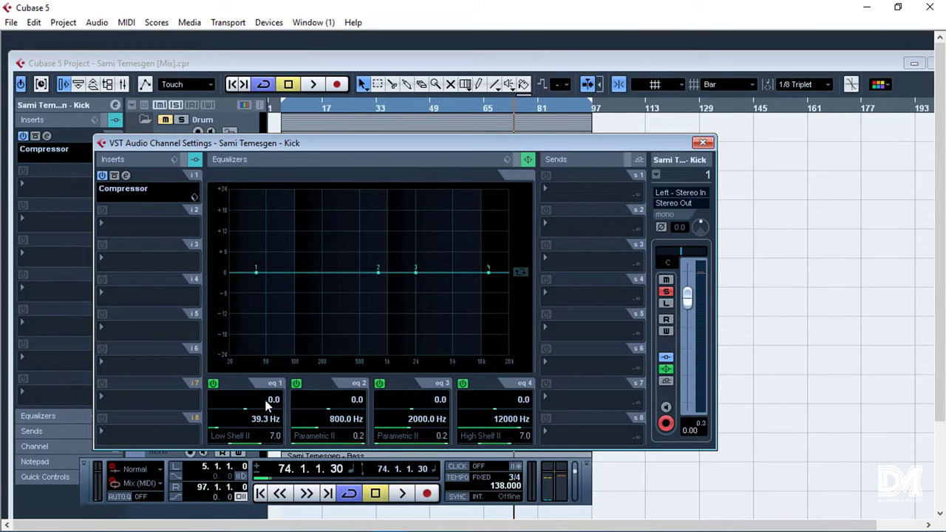
key("space")
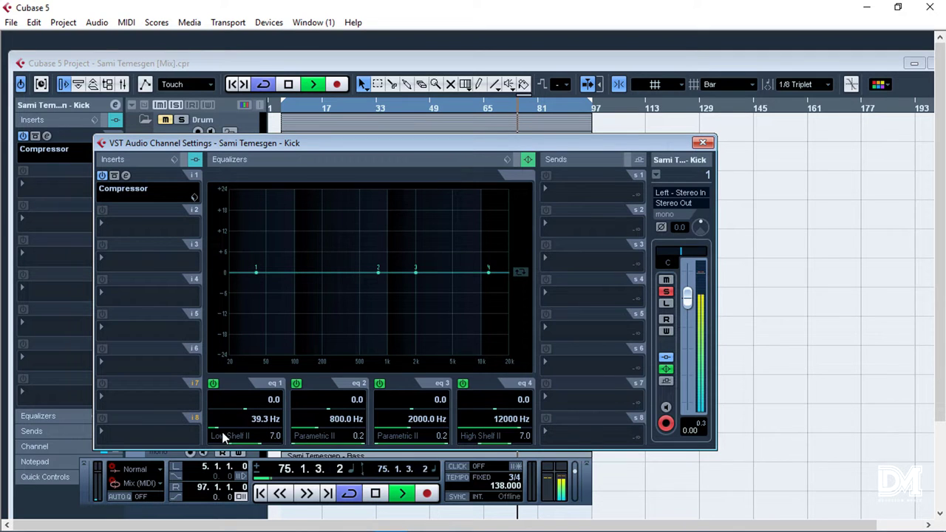
Try the Parametric I filter type on the Kick's EQ band 1 and return it to Low Shelf II
left_click(233, 432)
left_click(264, 323)
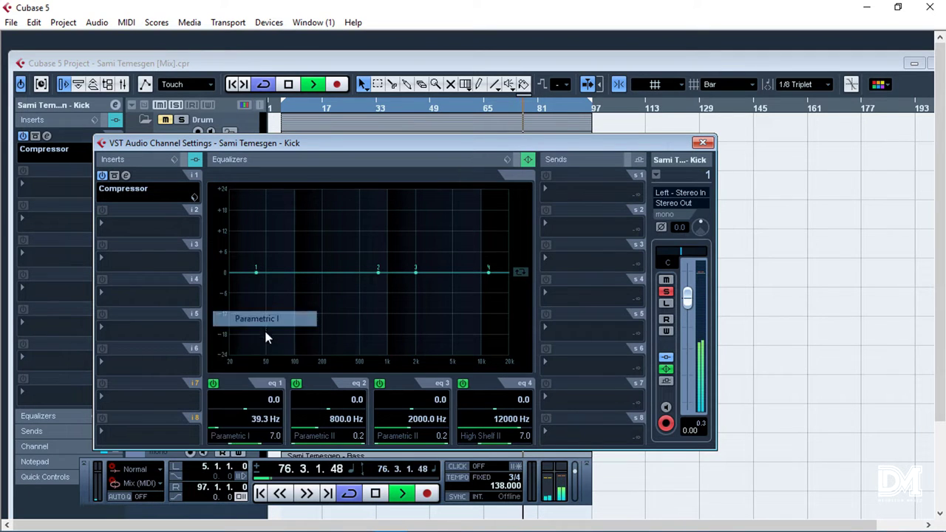
left_click(246, 439)
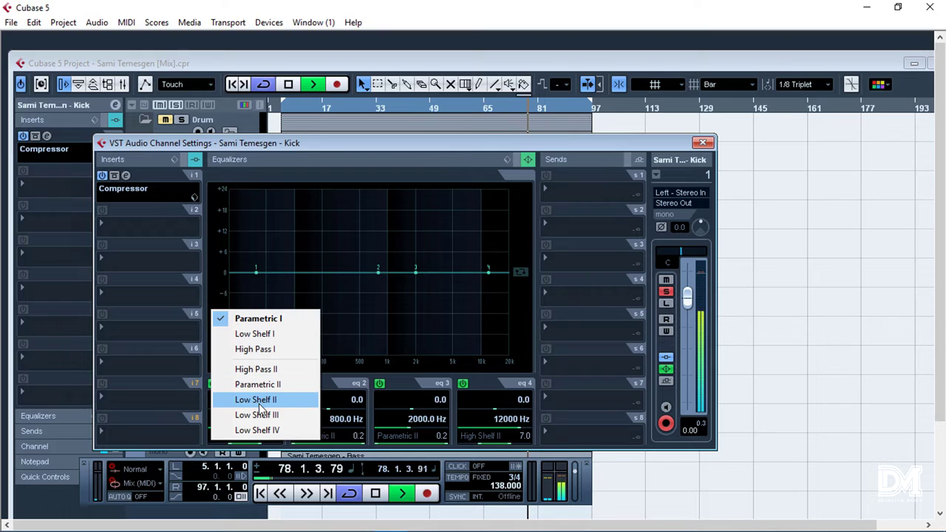
left_click(256, 400)
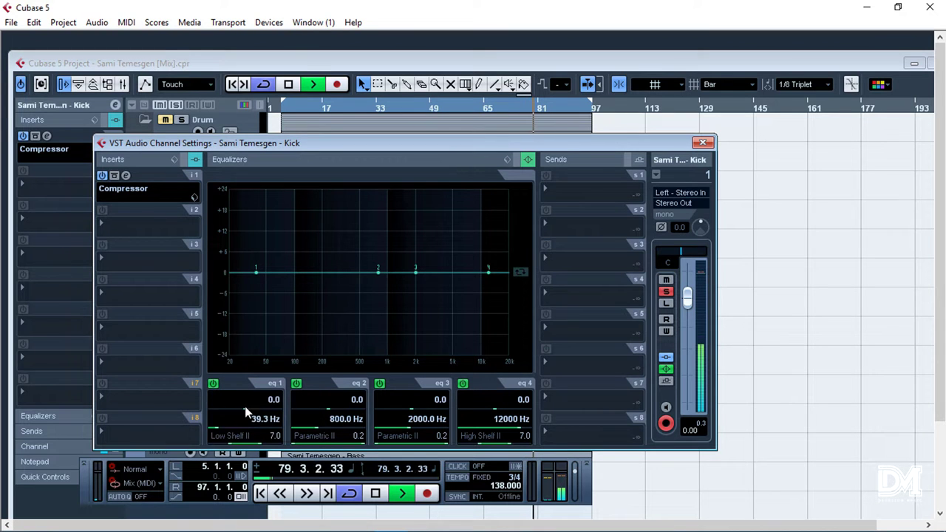
Lower the gain of the Kick's EQ band 1 to -24 and change its filter type to Low Shelf IV
scroll(272, 399, "up", 4)
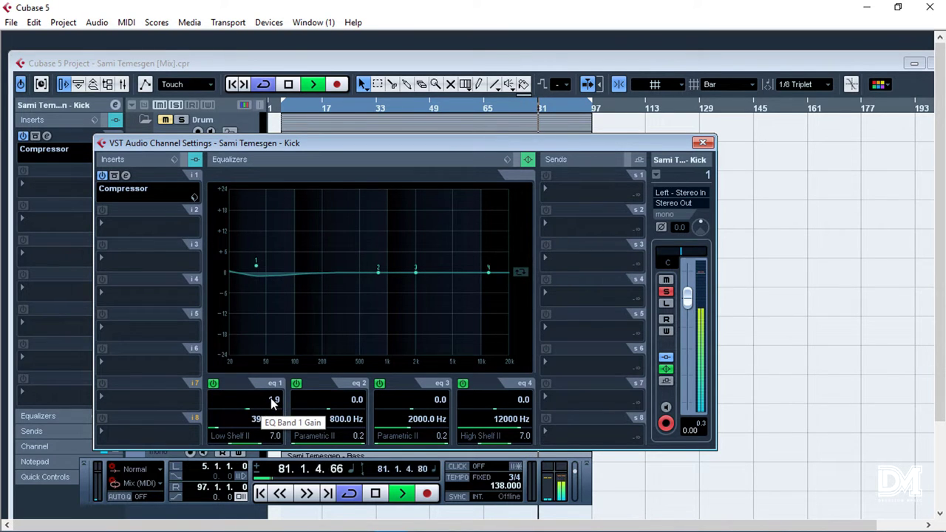
scroll(271, 400, "down", 10)
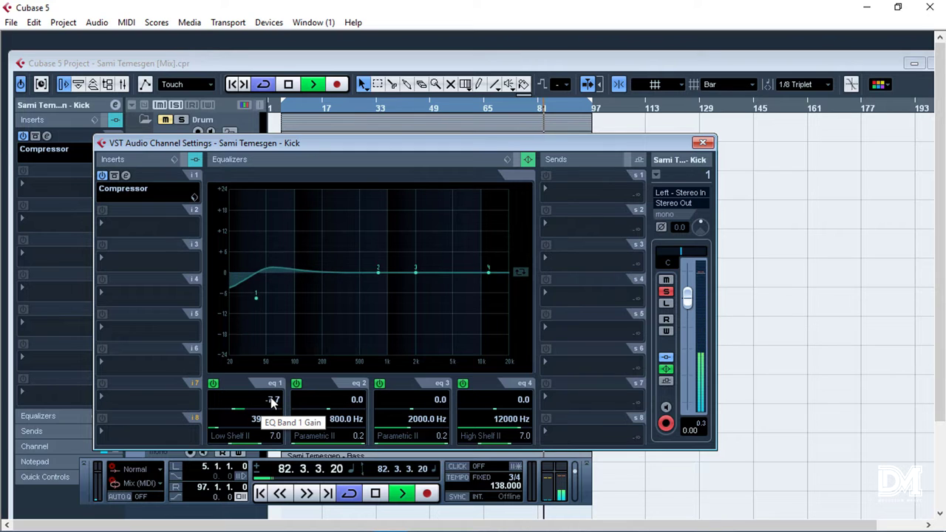
scroll(271, 399, "down", 12)
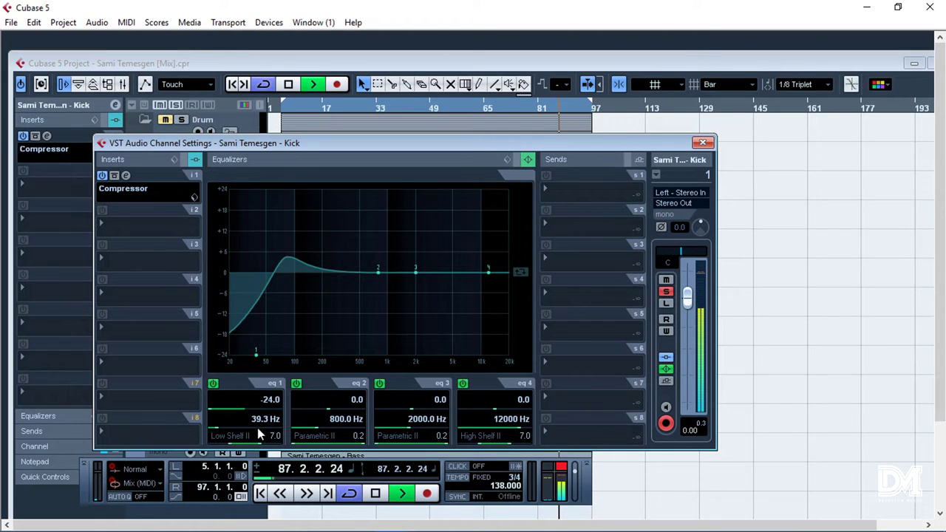
scroll(248, 438, "up", 2)
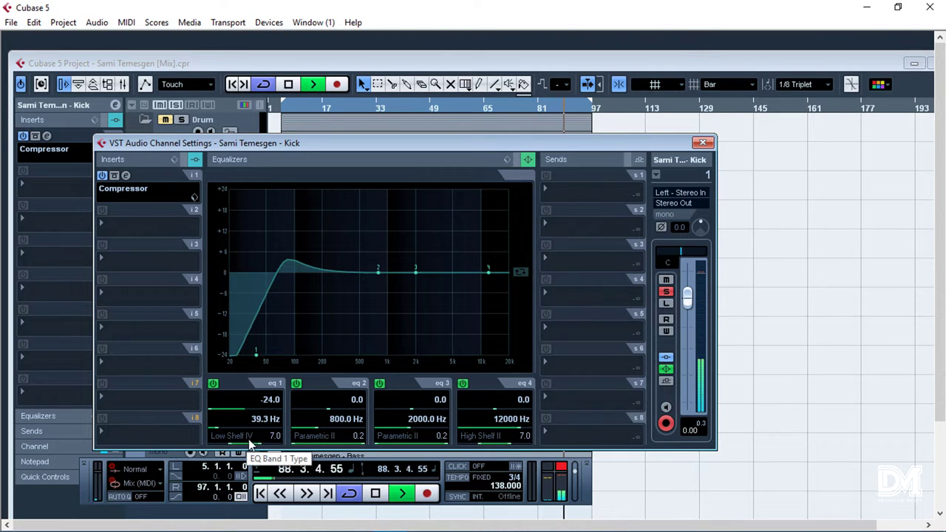
Try several Q amounts on the Kick's EQ band 1, ending at 12
scroll(256, 442, "down", 4)
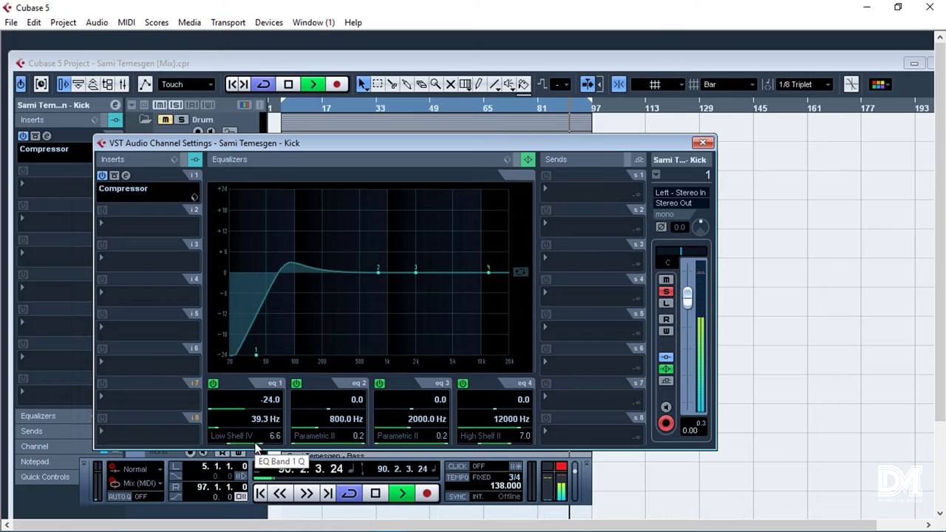
scroll(256, 442, "up", 6)
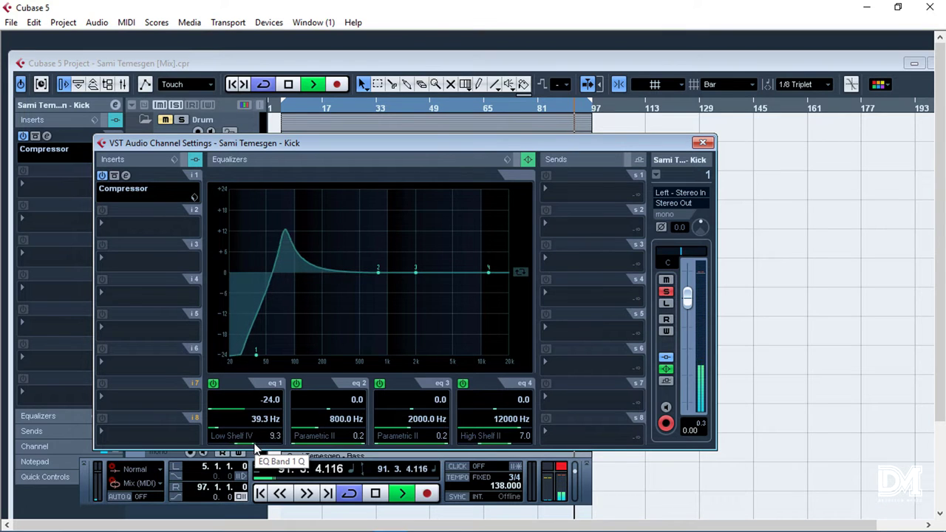
scroll(254, 446, "up", 2)
scroll(255, 446, "up", 2)
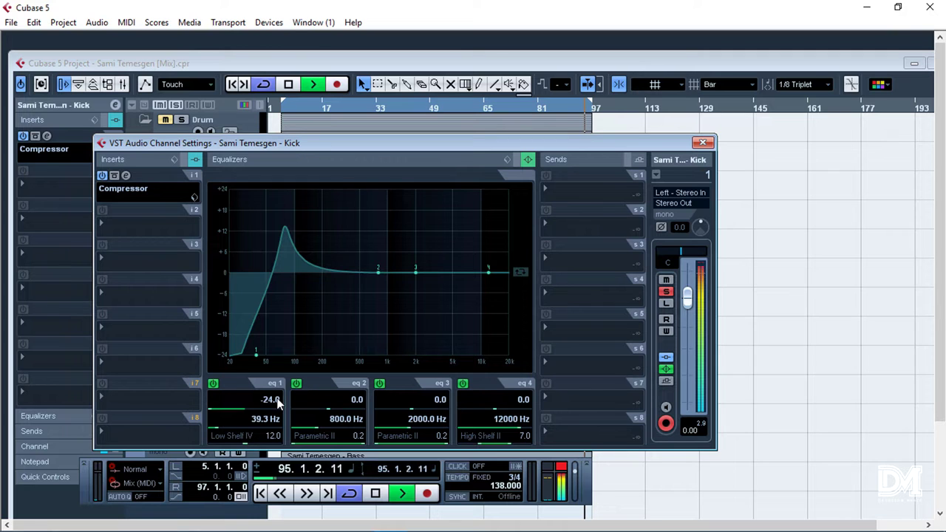
Try higher gain amounts on the Kick's EQ band 1 during playback and return it to -24
scroll(277, 401, "up", 6)
scroll(277, 401, "up", 9)
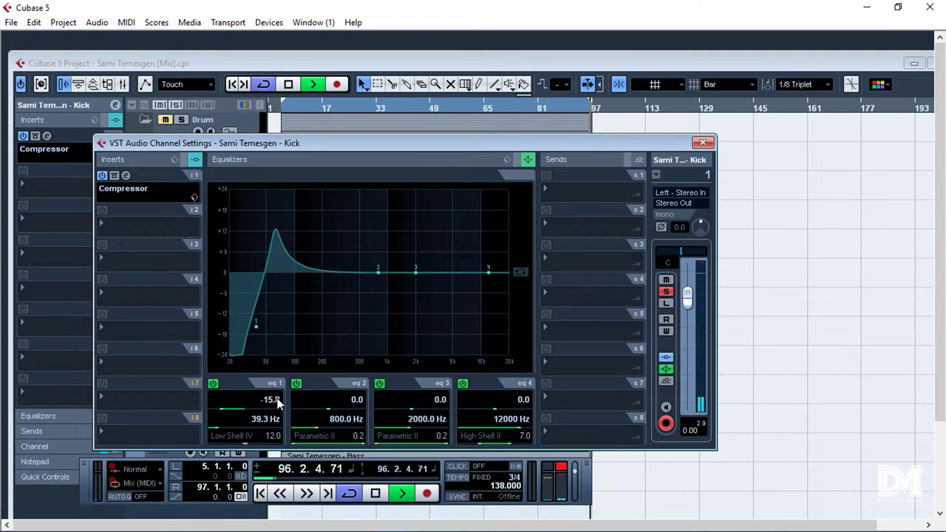
scroll(277, 401, "down", 11)
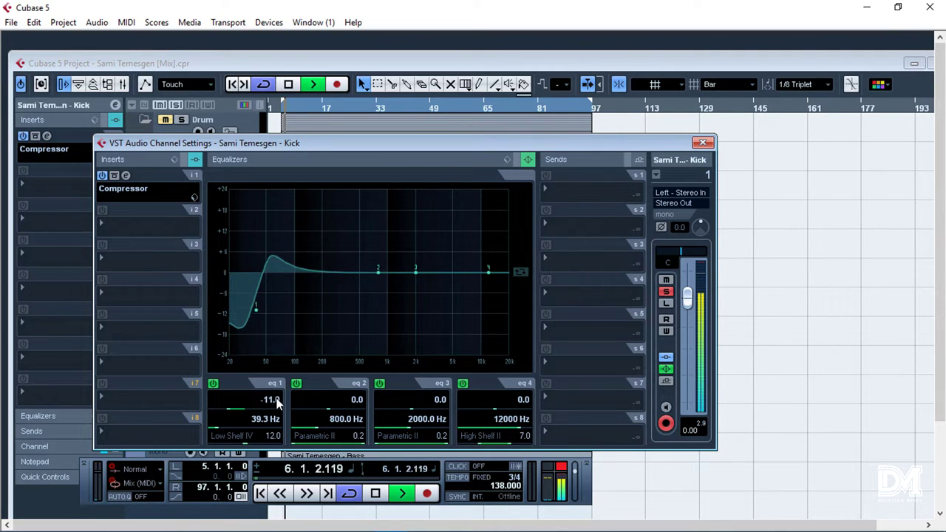
scroll(277, 401, "down", 3)
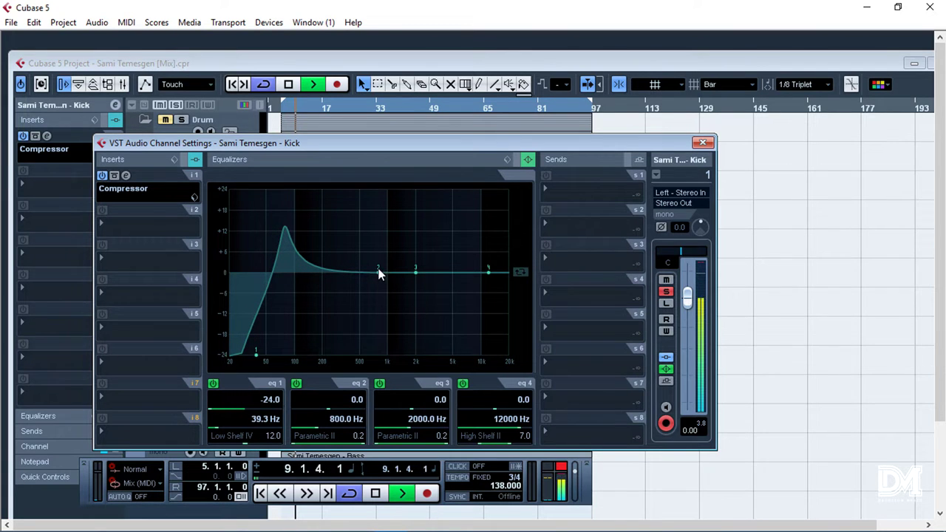
Shape the Kick's low cut by moving EQ band 1 to 33 Hz and band 2 to 27 Hz with a gain of -14.2
left_click_drag(375, 272, 258, 310)
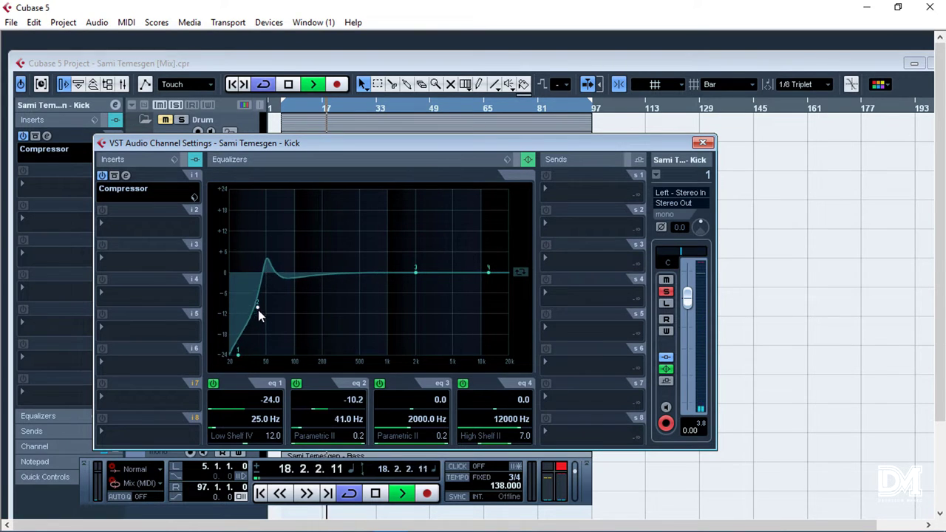
left_click_drag(239, 354, 249, 356)
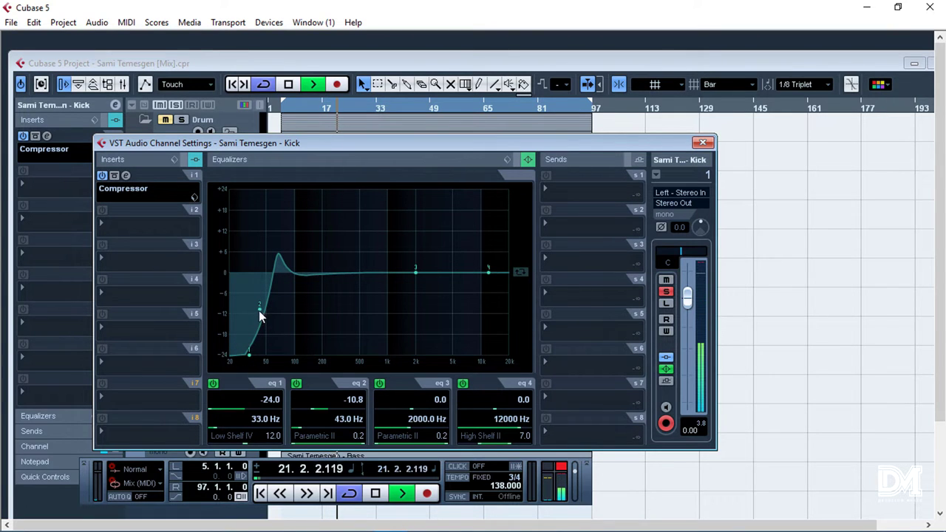
left_click_drag(259, 310, 241, 321)
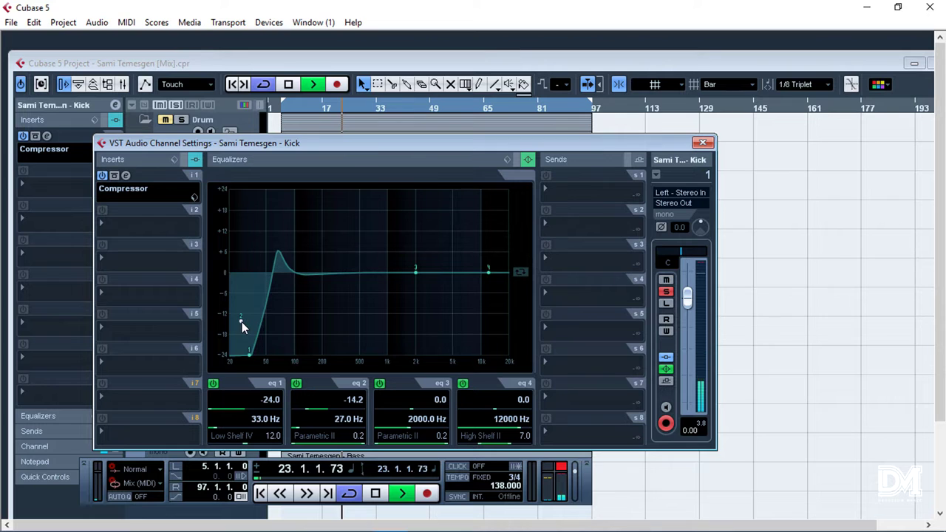
Adjust the Kick's EQ band 1 frequency to 32 Hz, keeping its gain at -24, and close the channel settings
left_click_drag(244, 355, 244, 357)
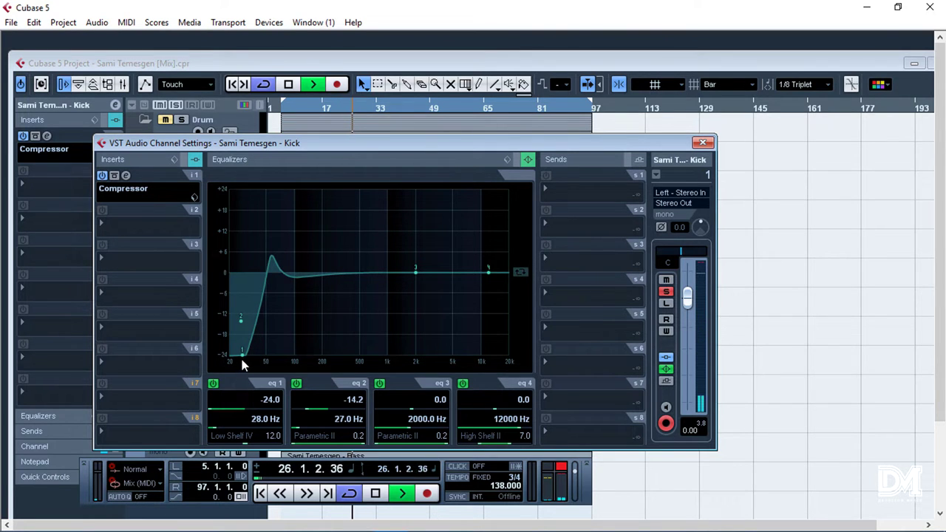
left_click_drag(241, 361, 248, 358)
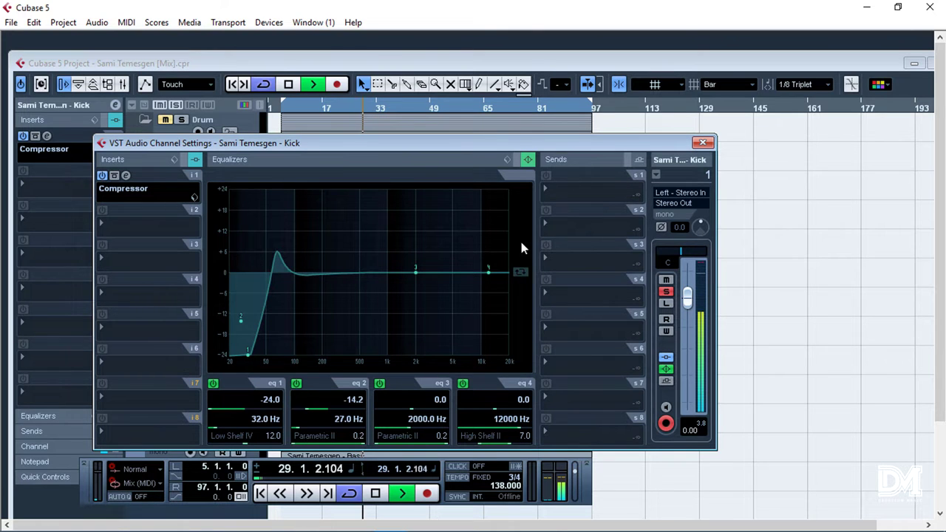
left_click(703, 143)
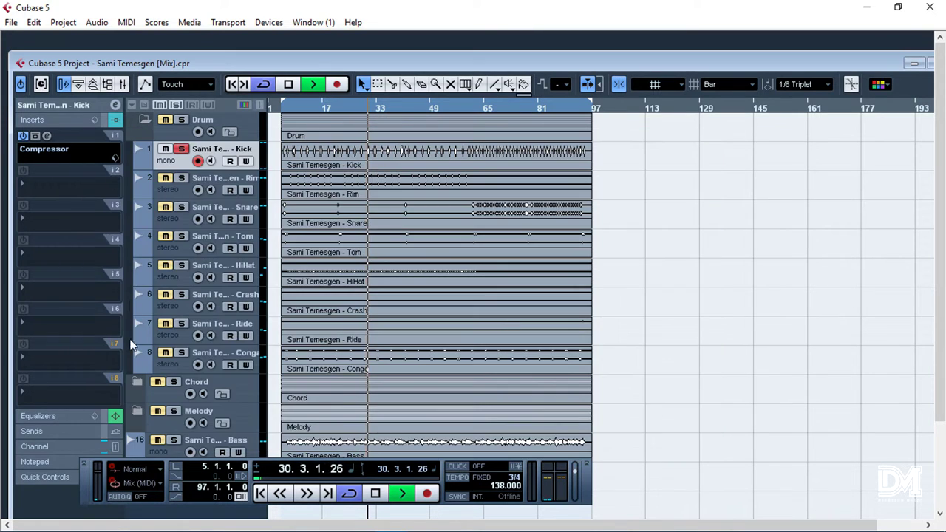
Compare the soloed Kick during playback with its inserts and equalizers bypassed and re-enabled
key("space")
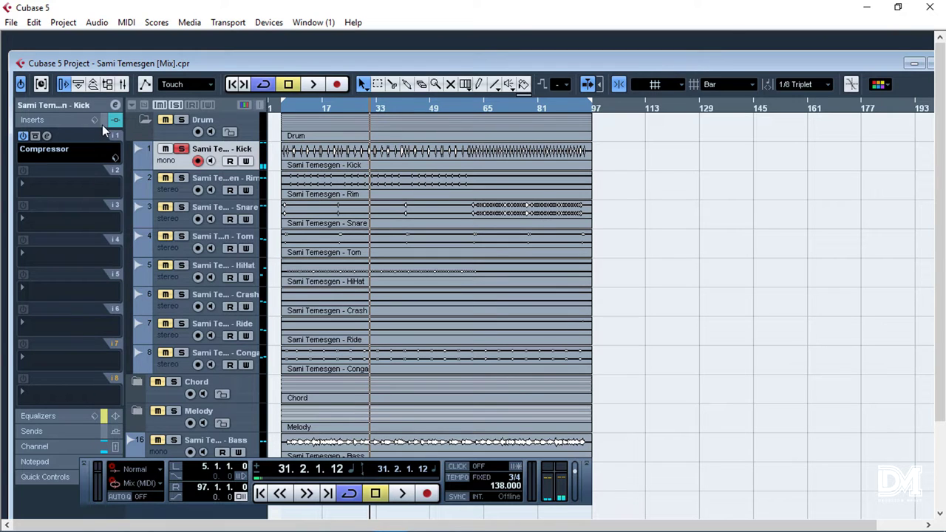
key("space")
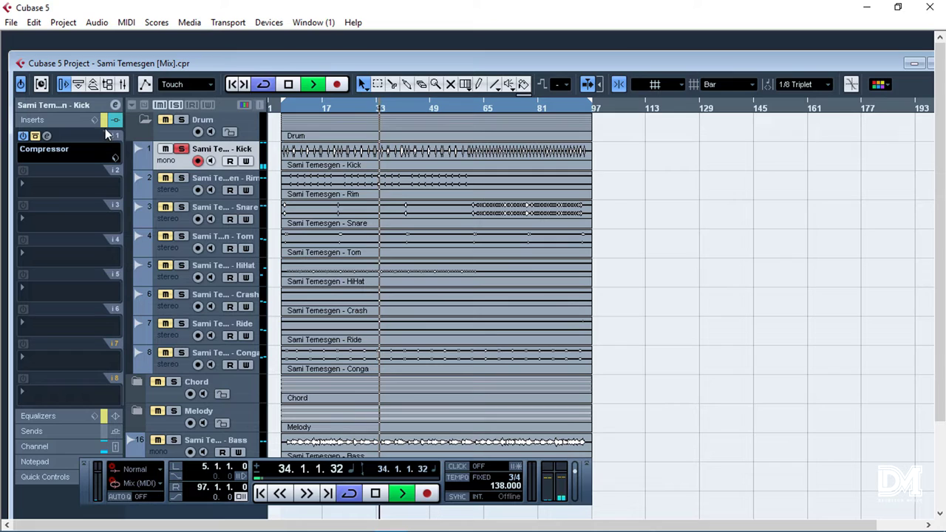
left_click(104, 418)
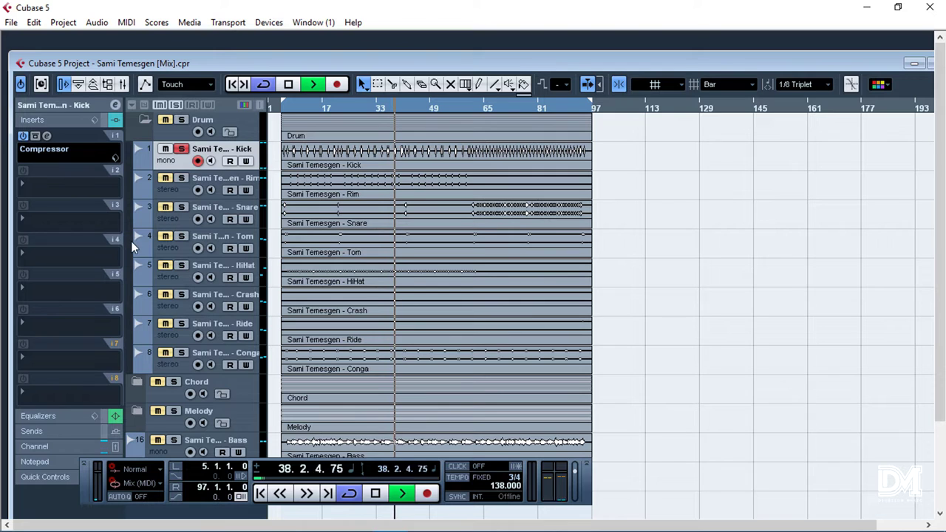
Solo the whole Drum folder, maximize the project window and show the Kick's basic track settings
left_click(181, 120)
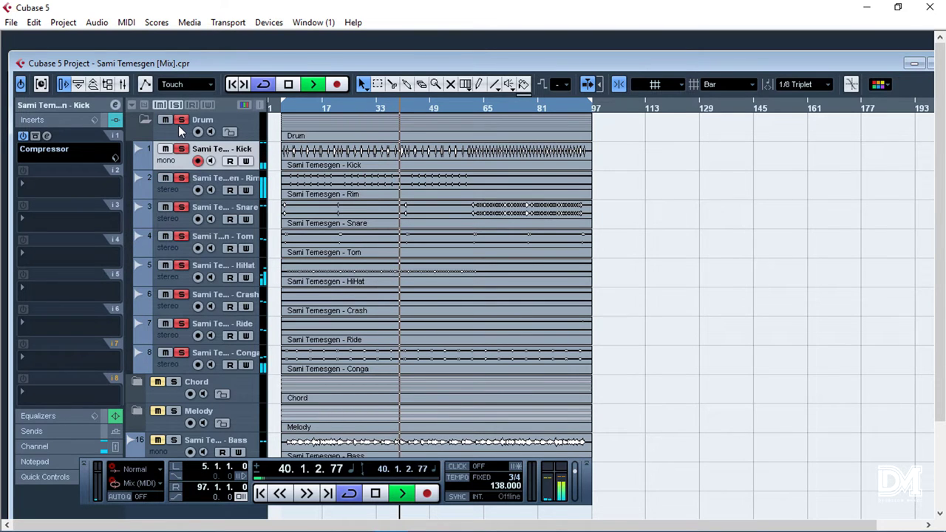
double_click(299, 66)
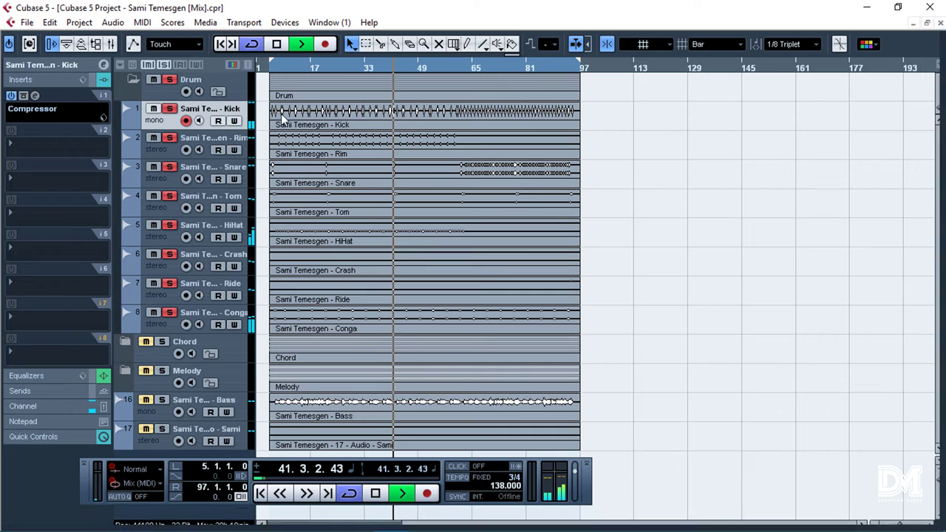
left_click(81, 66)
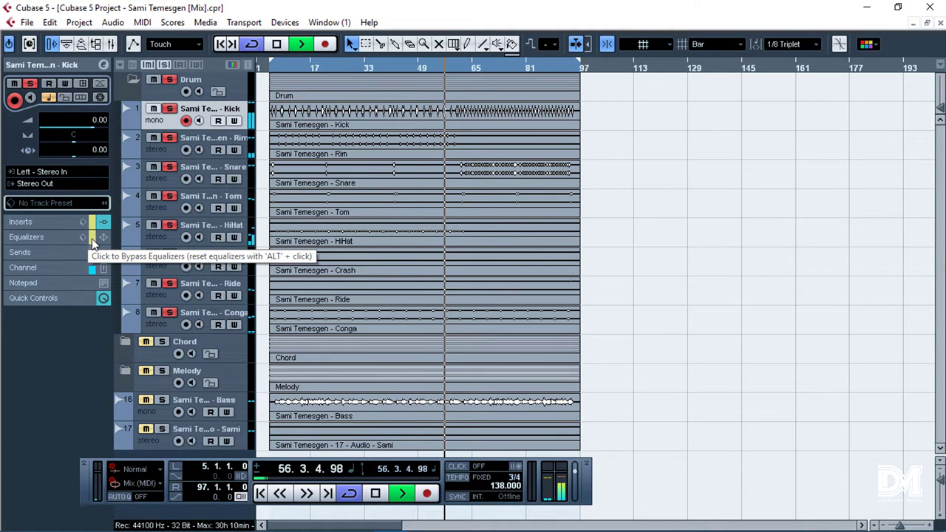
Compare the drum mix with the Kick's inserts and equalizers bypassed and switched back on
key("space")
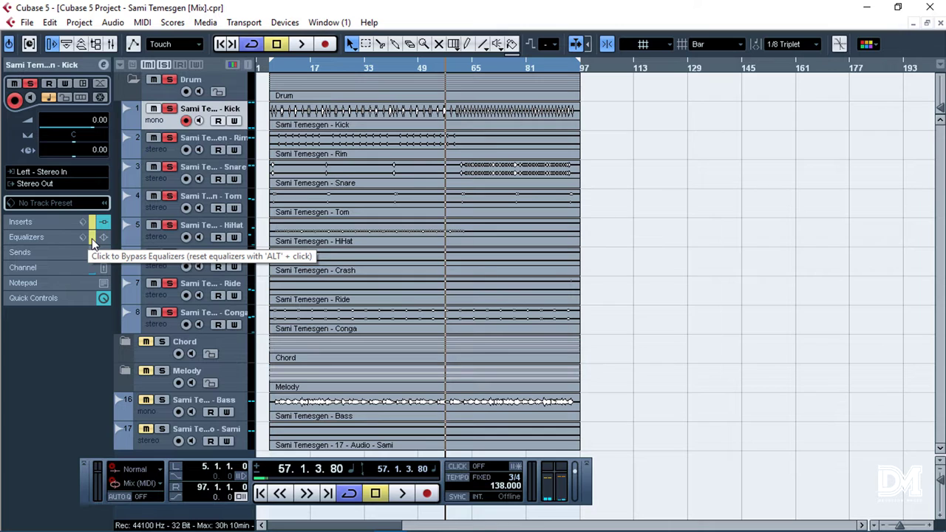
key("space")
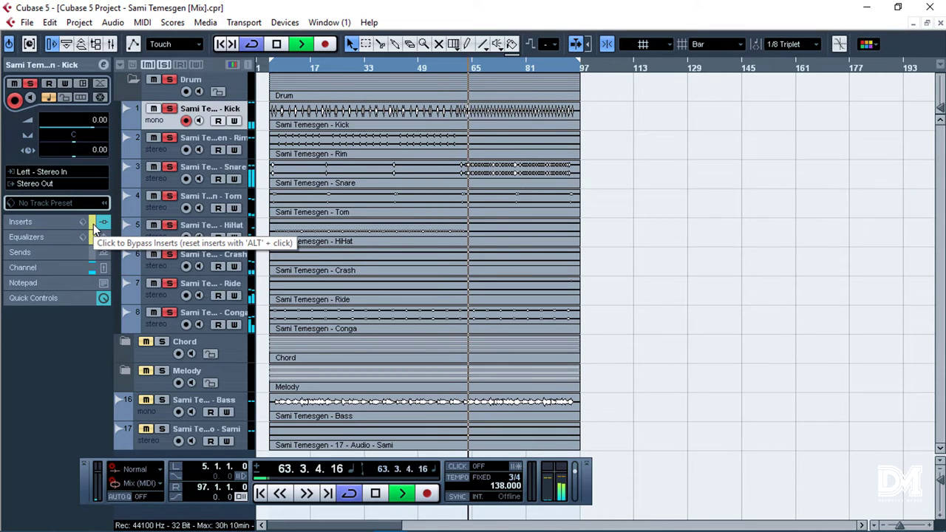
key("space")
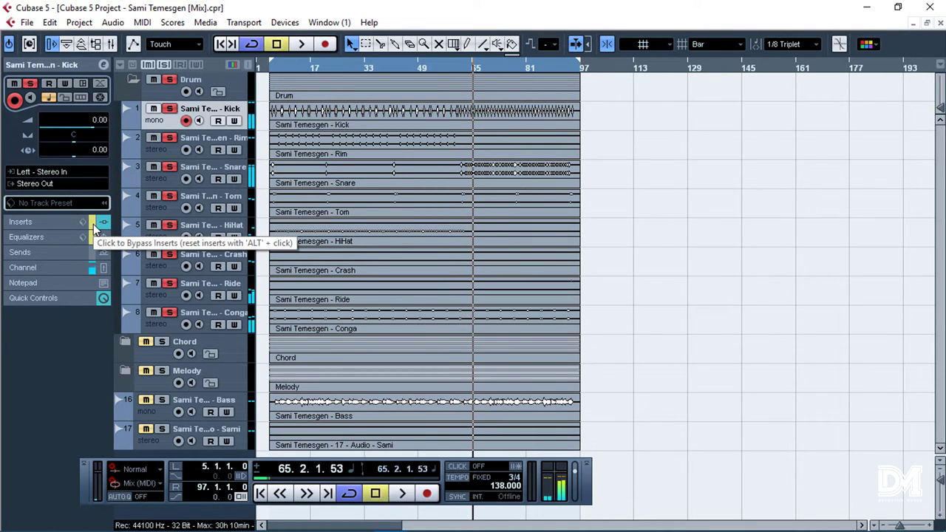
key("space")
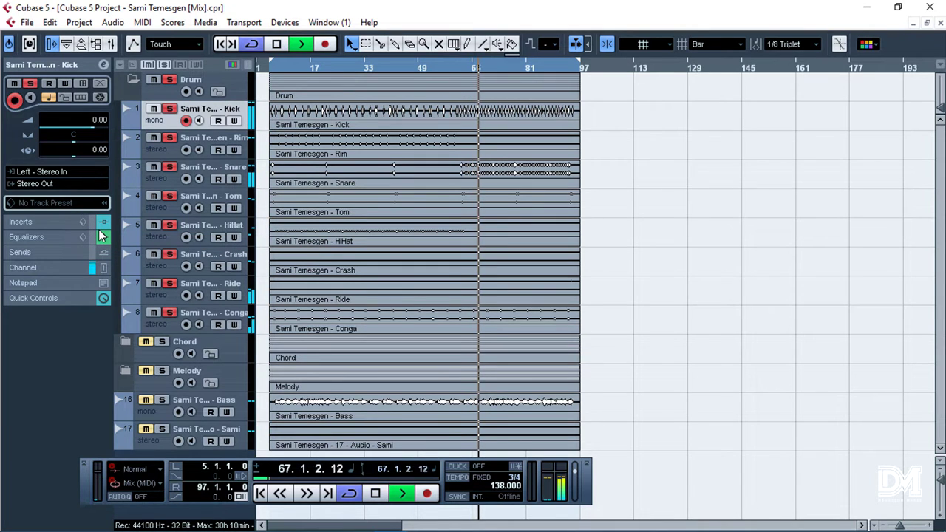
Try cutting the Kick's EQ band 3 at 890 Hz with a gain of -3.4 during playback
left_click(62, 237)
key("space")
left_click(104, 64)
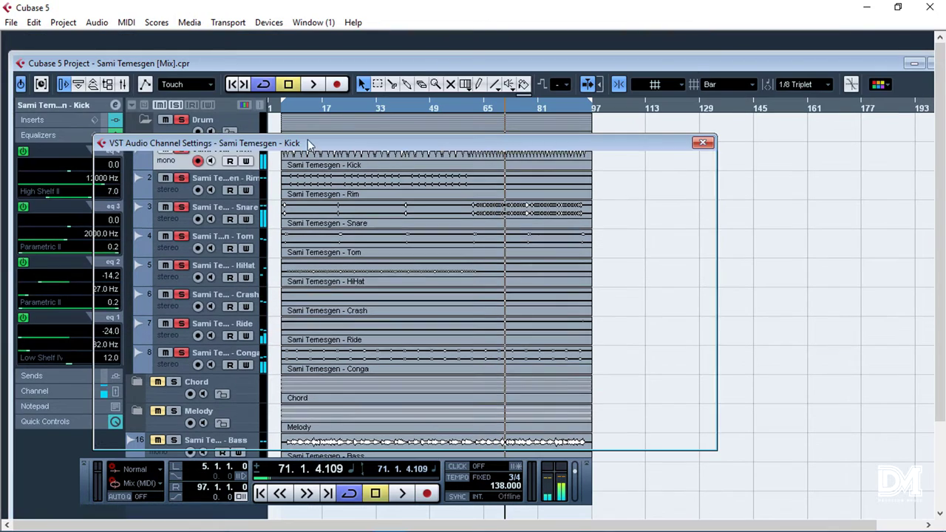
key("space")
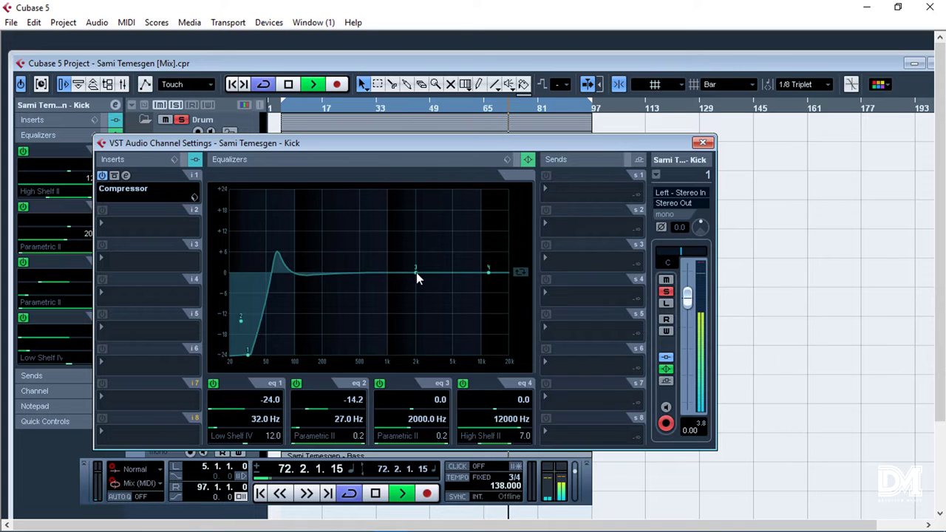
left_click_drag(415, 272, 382, 284)
key("space")
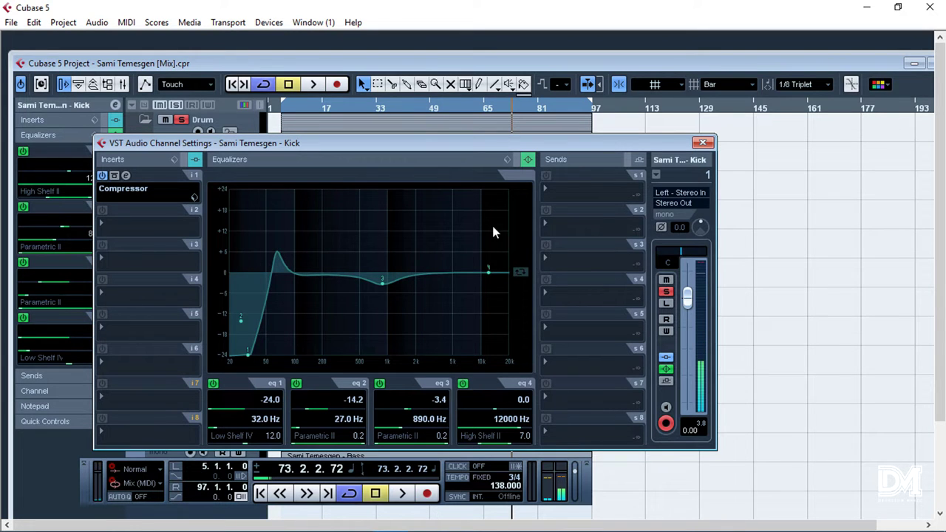
Solo the Kick and boost its EQ band 3 to a gain of 5.8 at 153 Hz during playback
left_click(189, 118)
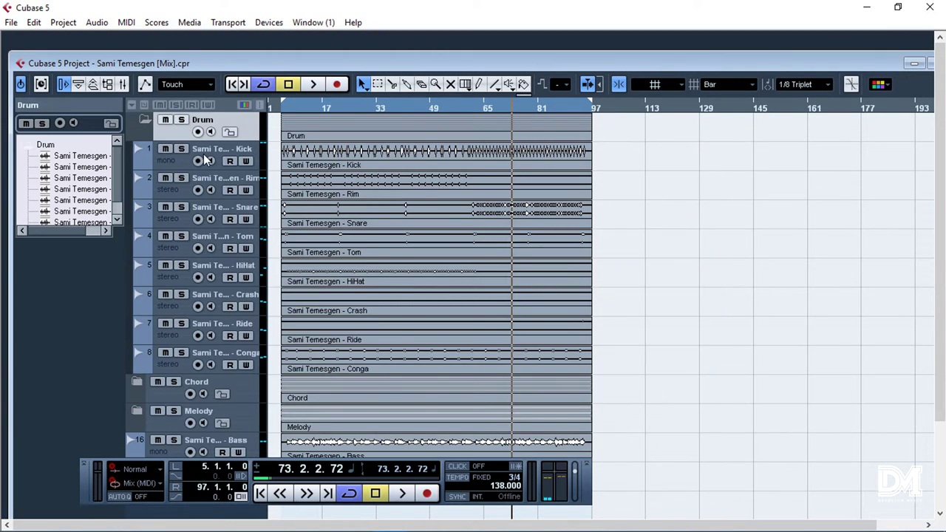
left_click(234, 155)
key("s")
key("space")
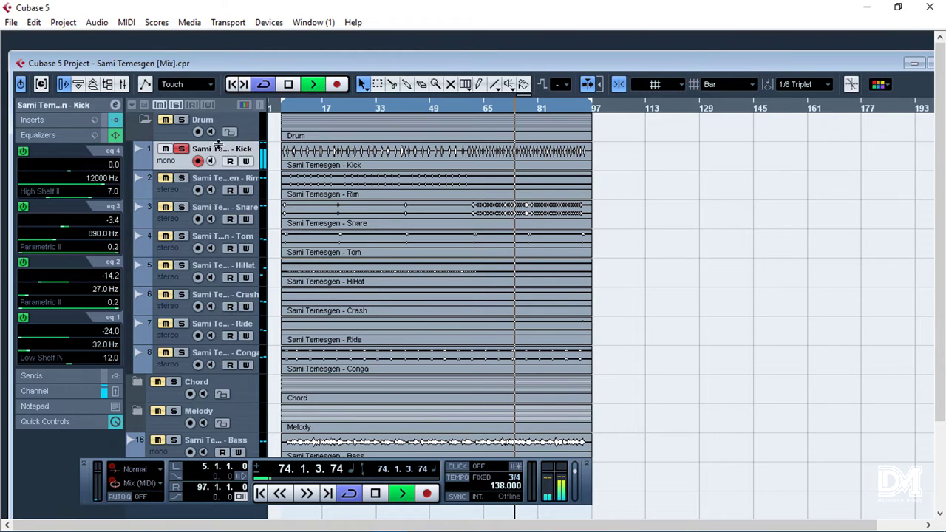
left_click(114, 105)
left_click_drag(379, 282, 311, 257)
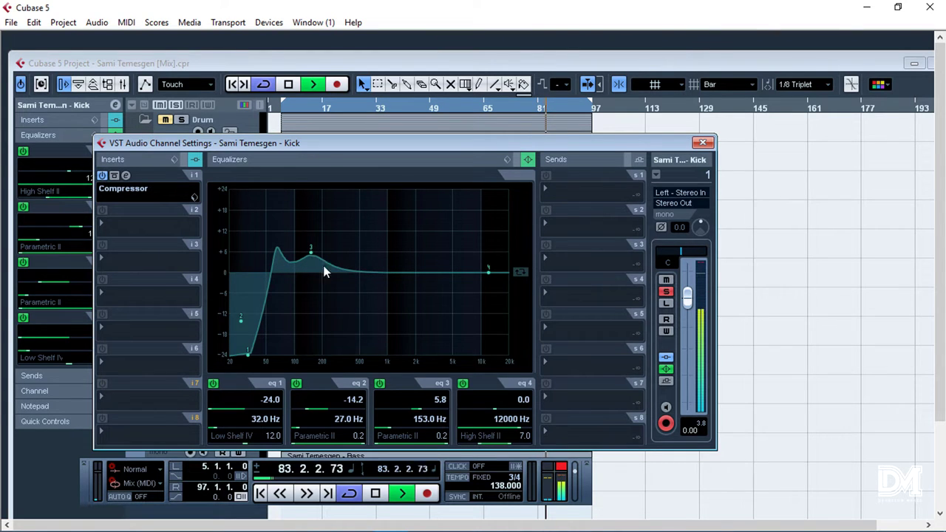
Reset the output clip indicator and boost the Kick's EQ band 4 to a gain of 12.2 at 6470 Hz
left_click(561, 469)
left_click_drag(488, 272, 463, 230)
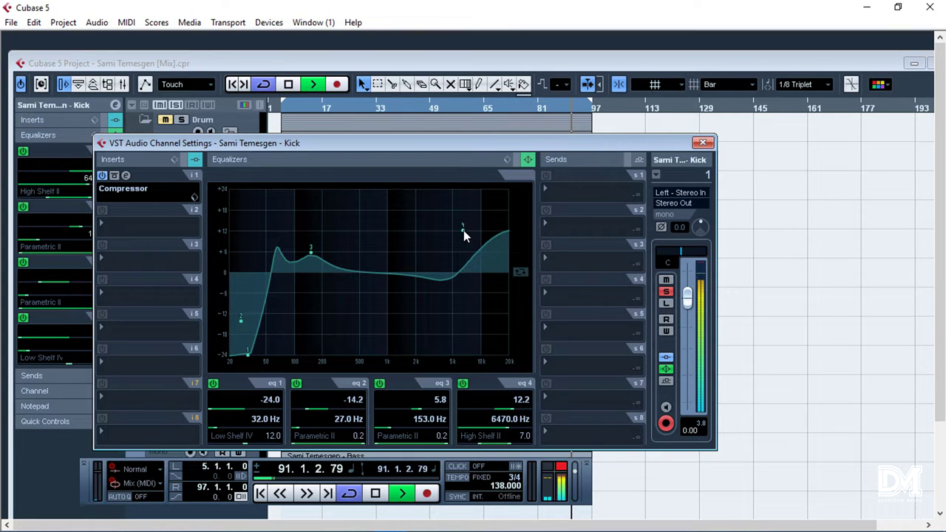
left_click(702, 143)
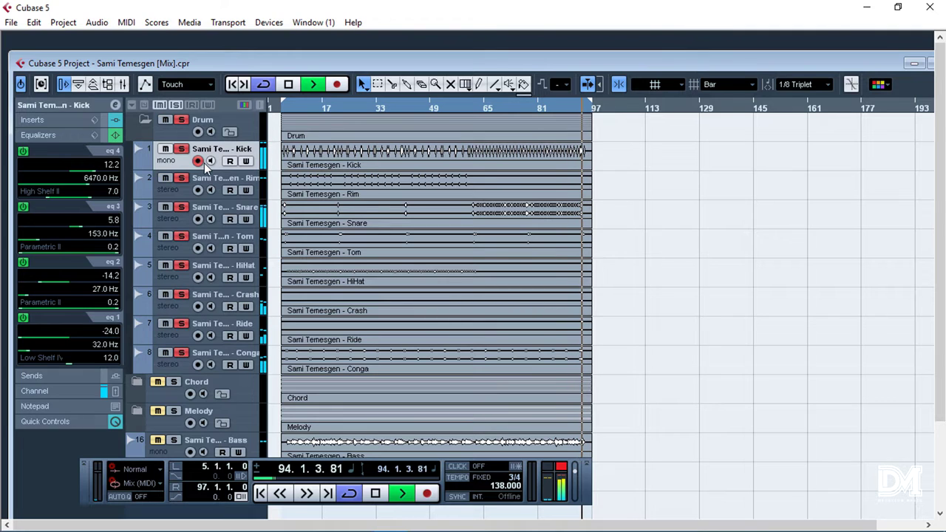
Replay the soloed drums from about bar 60 to check the output level
key("space")
left_click(468, 107)
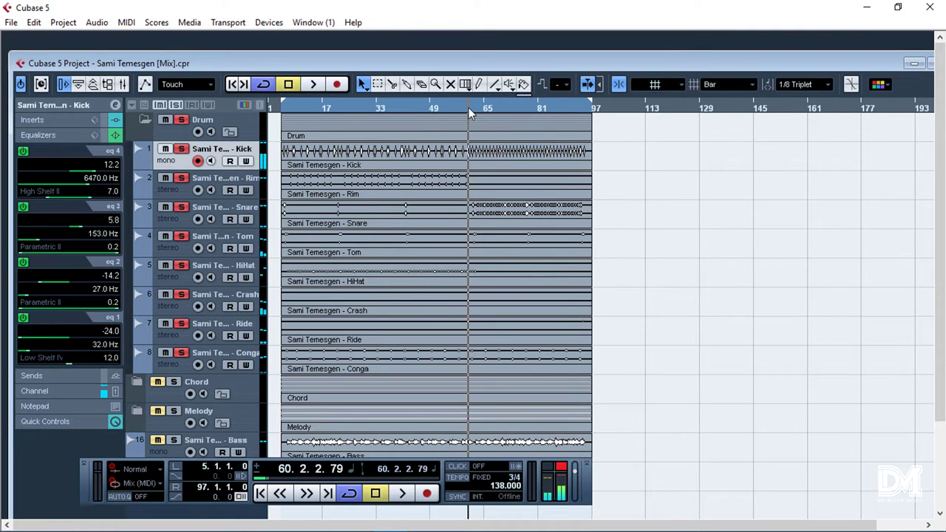
key("space")
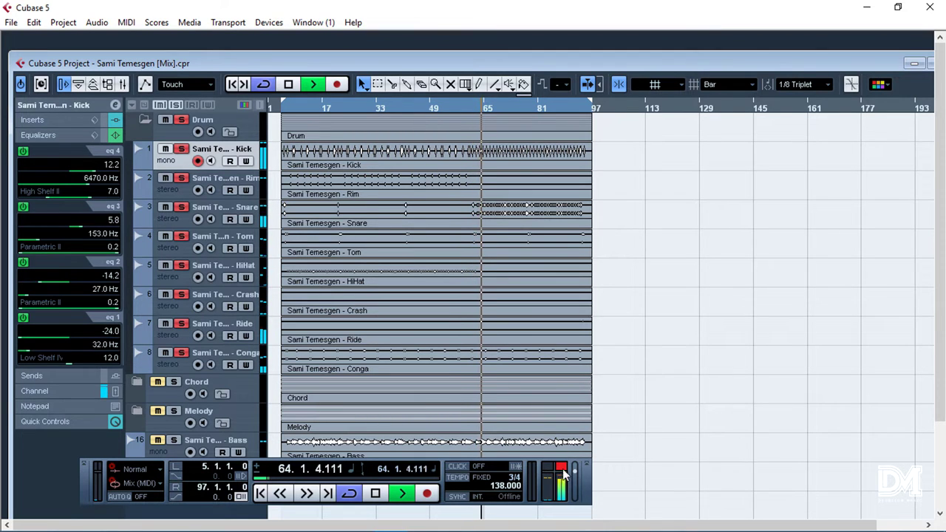
Lower the Kick's volume to -2.00 and resume playback
left_click(102, 104)
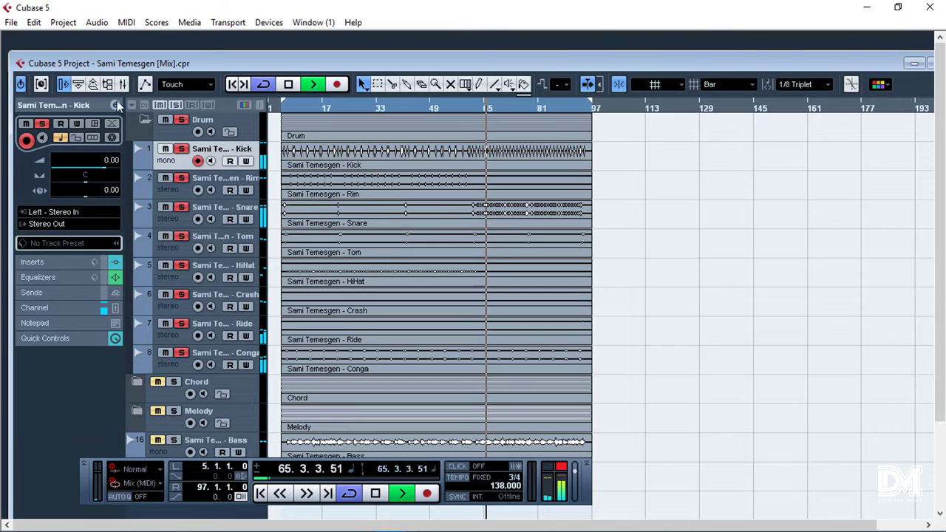
key("space")
left_click(114, 161)
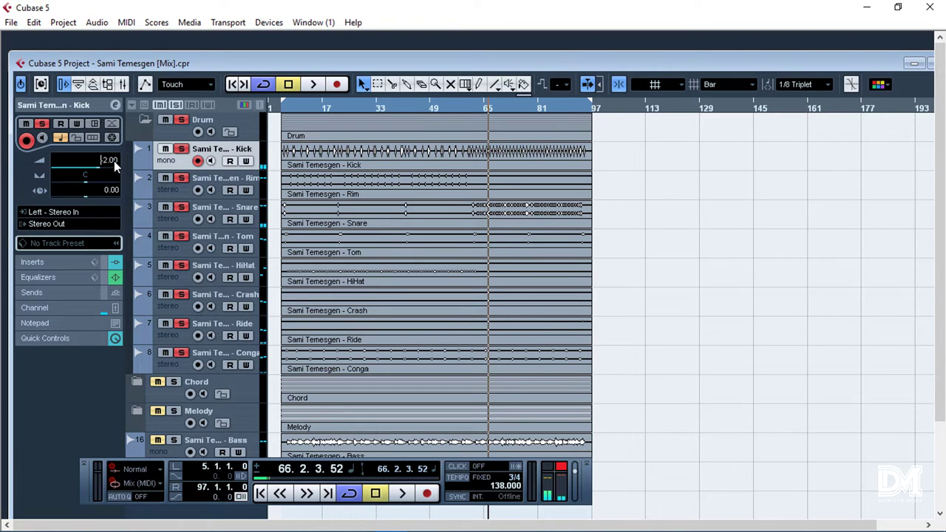
type("-2")
key("Return")
key("space")
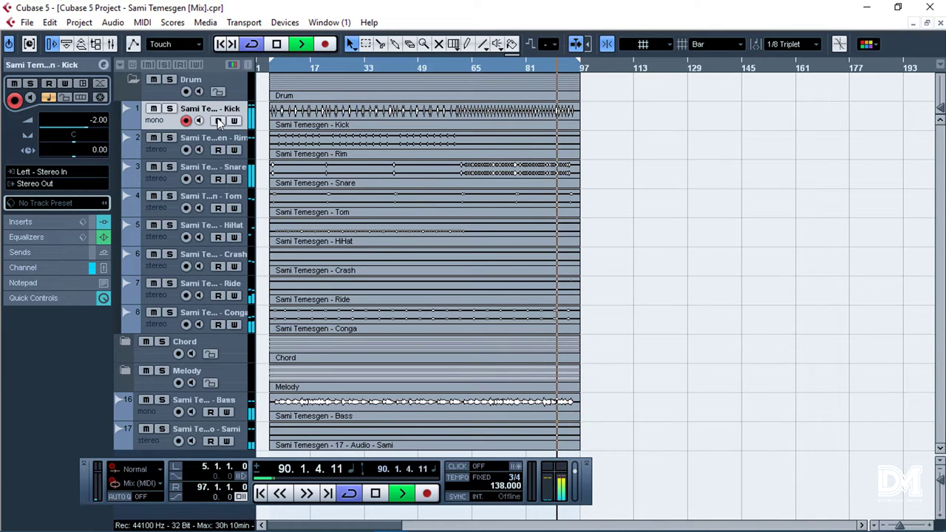
Stop playback, clear the Drum folder solo and solo only the Rim track
key("space")
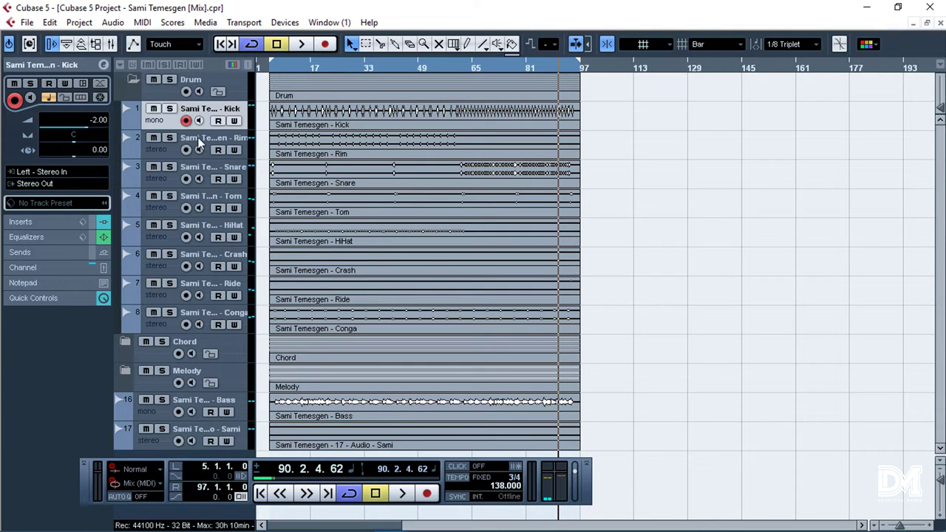
key("Down")
left_click(169, 81)
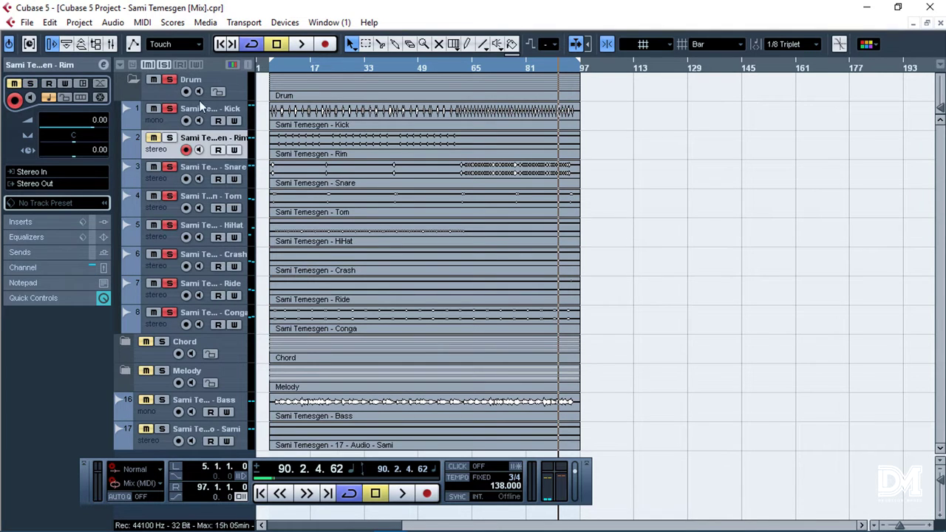
left_click(169, 80)
left_click(193, 113)
left_click(191, 138)
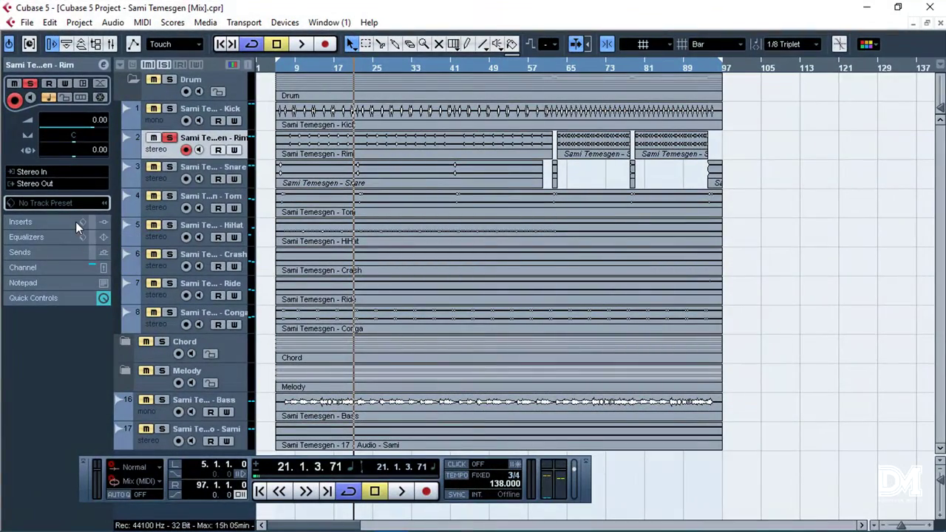
left_click(103, 65)
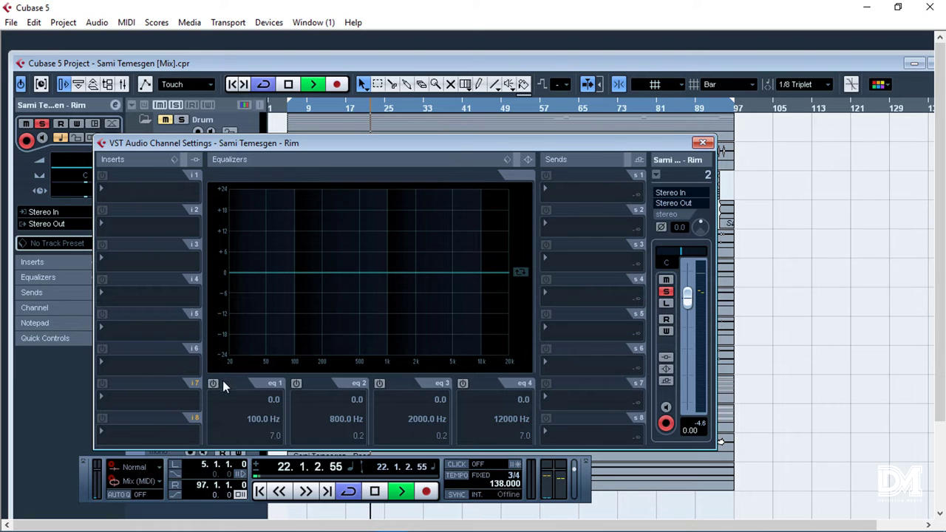
left_click(213, 382)
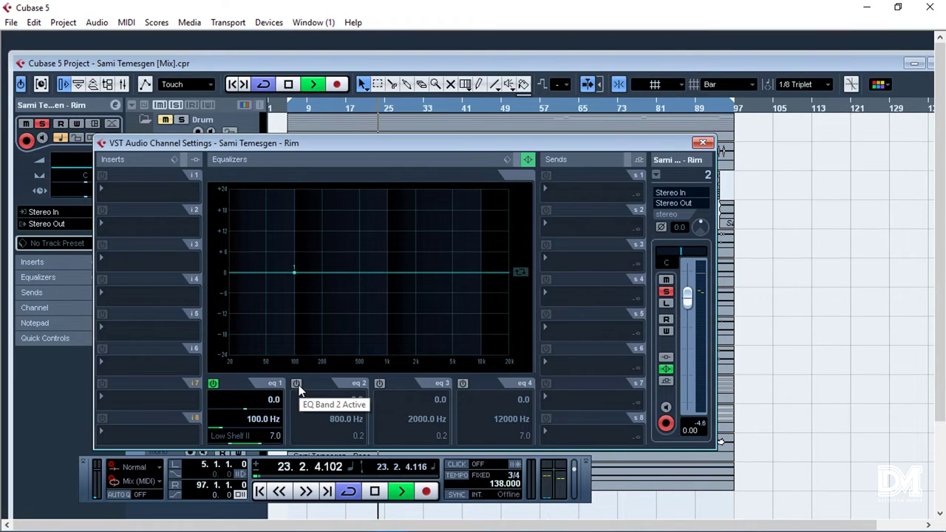
left_click(296, 383)
left_click(379, 384)
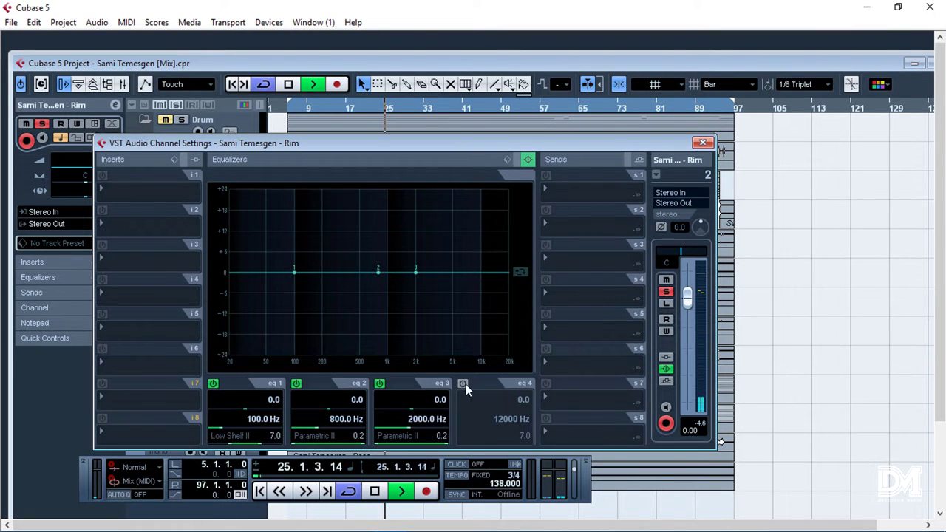
left_click(463, 383)
Shape the Rim's EQ with band 4 at 7944 Hz and 8.0, band 3 at 6252 Hz and 3.2, and band 2 at 298 Hz and -2.4
left_click_drag(490, 272, 471, 242)
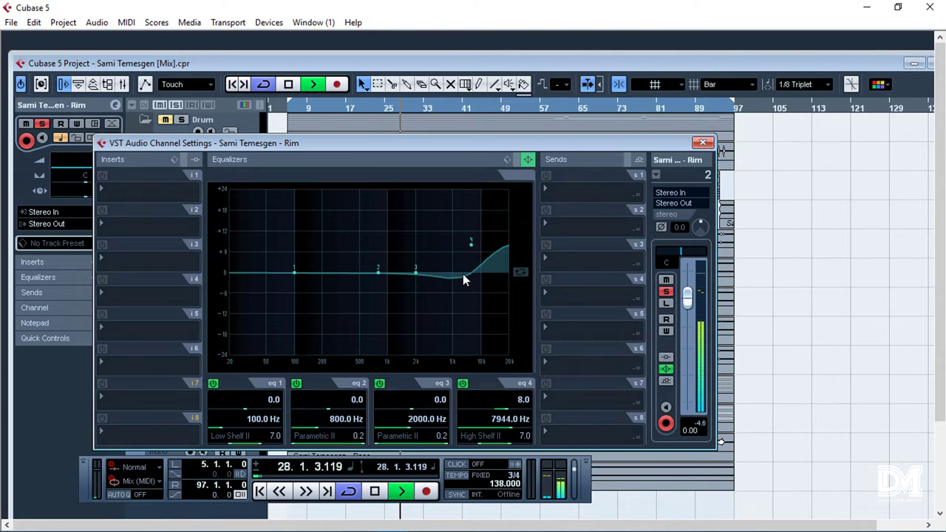
left_click_drag(415, 276, 460, 268)
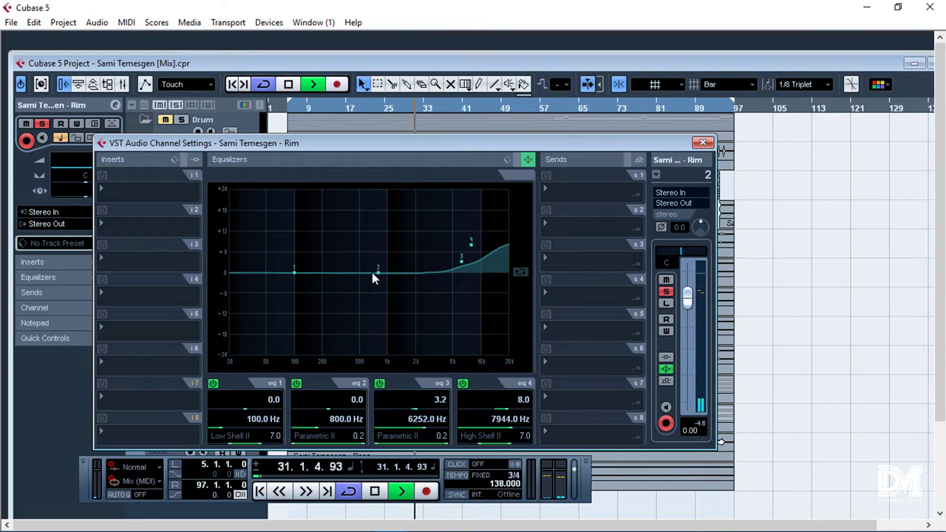
left_click_drag(373, 273, 338, 280)
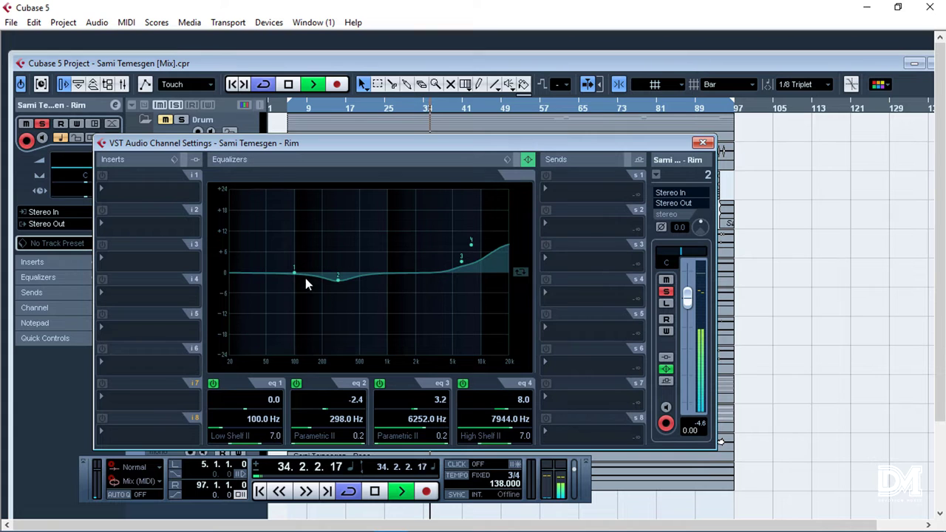
Cut the Rim's lows with EQ band 1 at 43 Hz and -24.0, and compare the sound with the EQ bypassed
left_click_drag(294, 272, 260, 358)
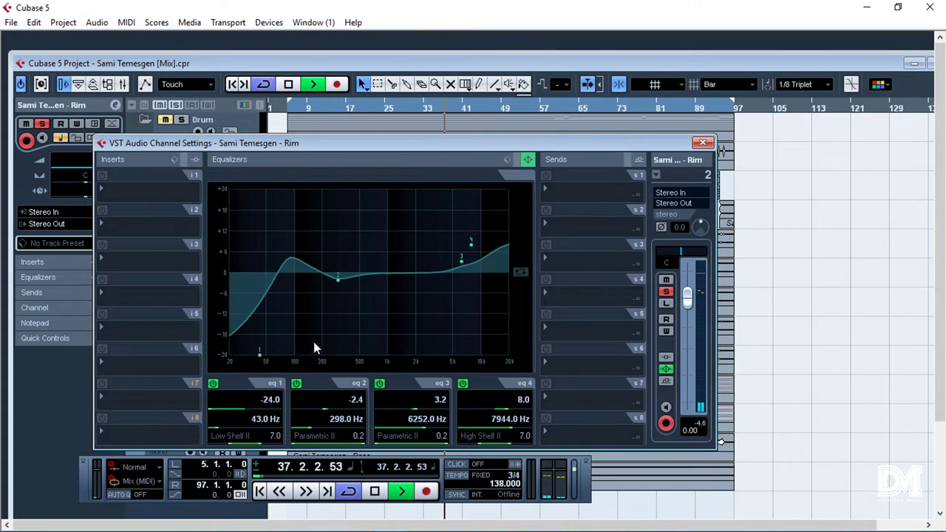
key("space")
left_click(516, 161)
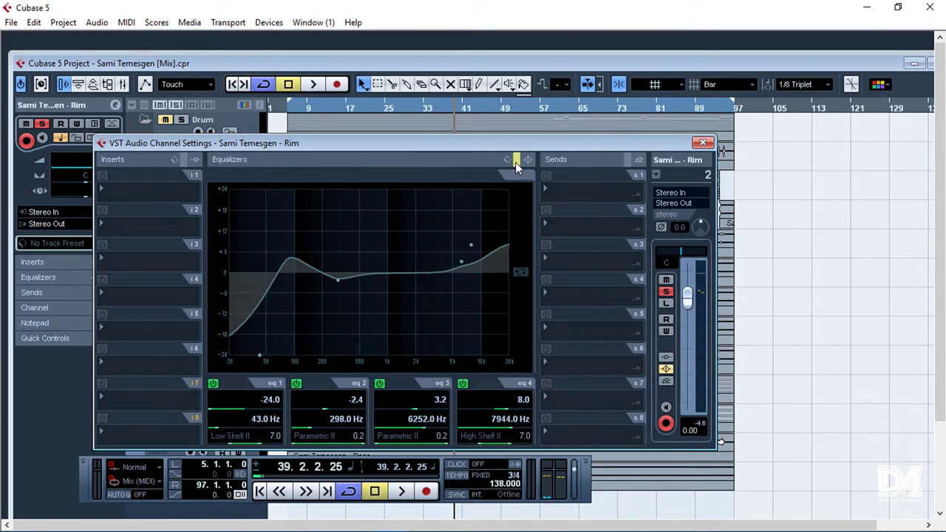
key("space")
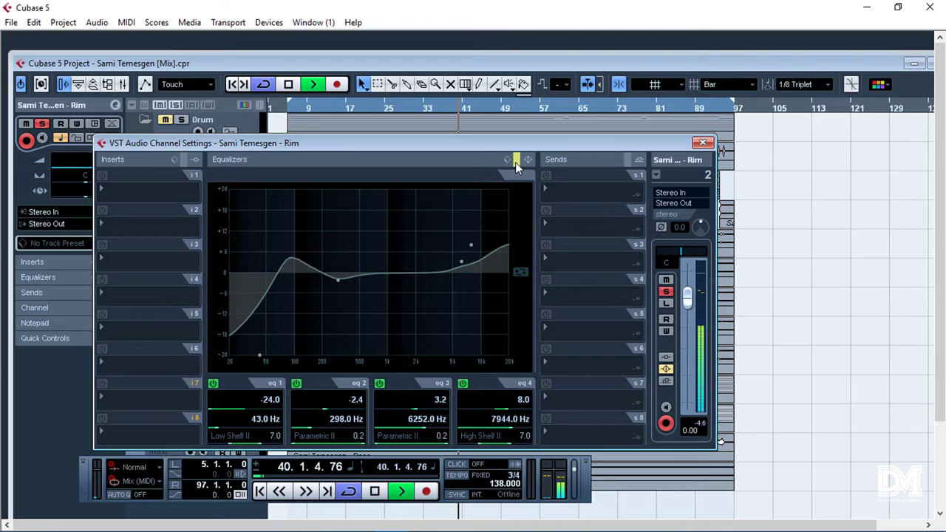
left_click(516, 161)
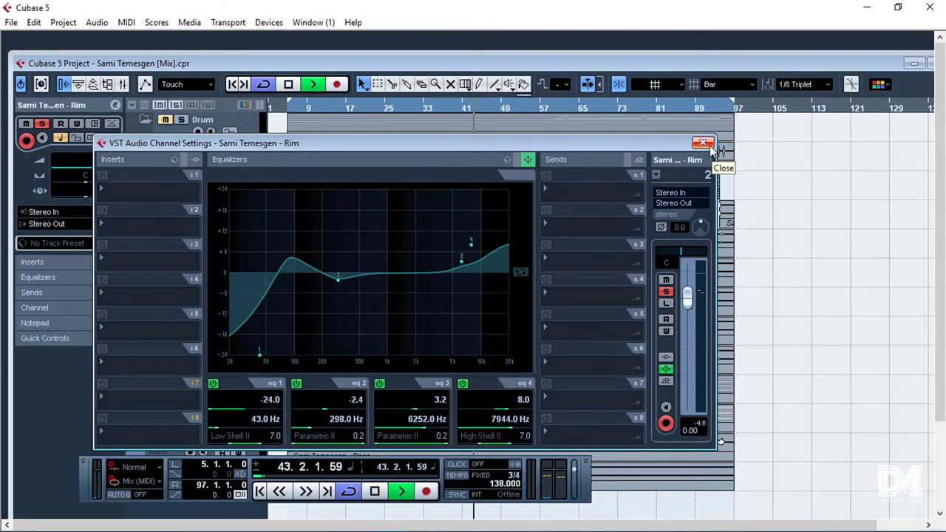
left_click(705, 144)
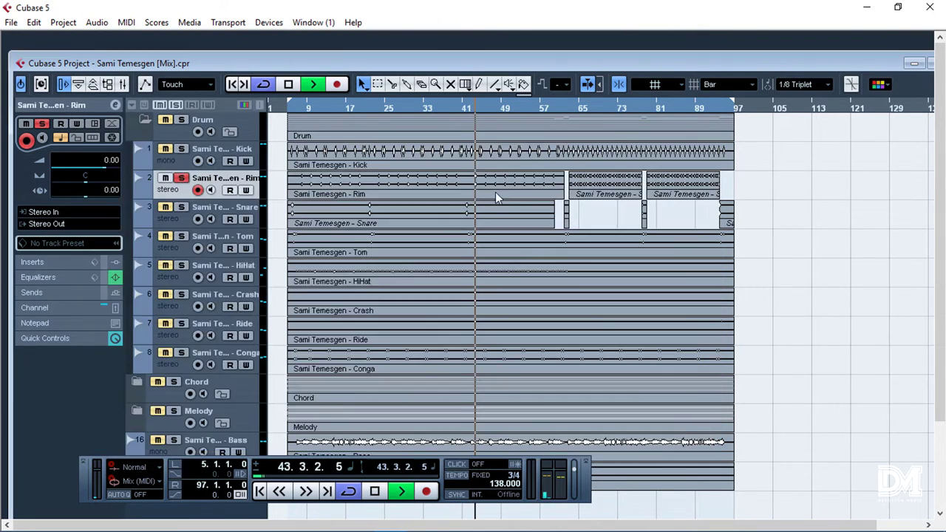
Audition the Rim together with the Kick, stop playback and solo only the Snare track
left_click(181, 150)
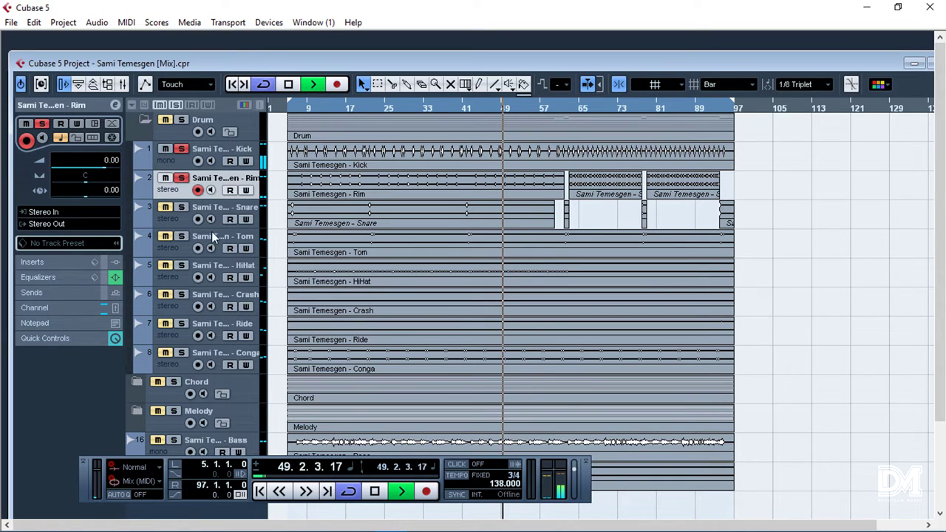
key("space")
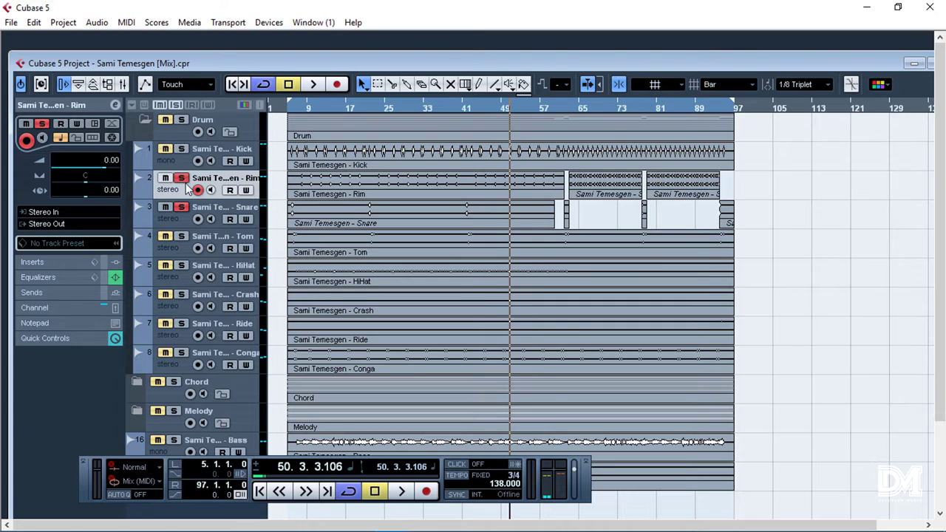
left_click(195, 211)
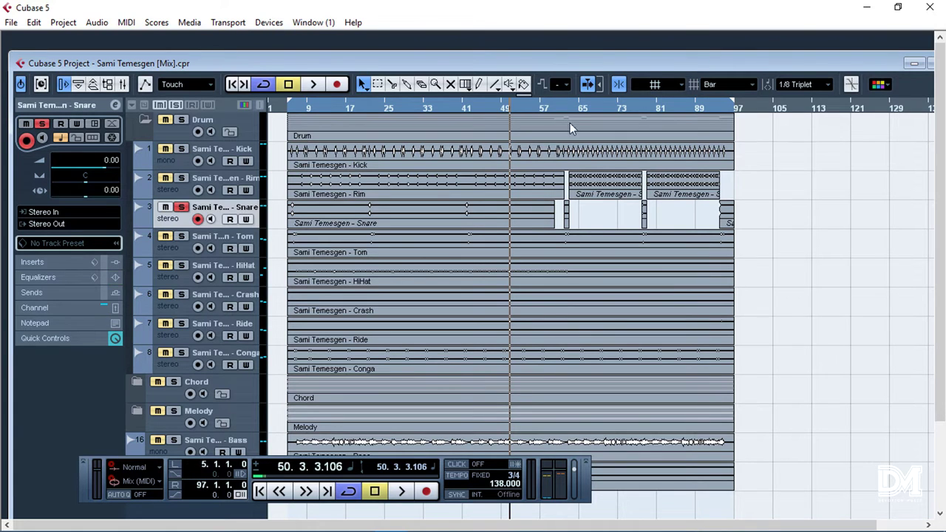
Listen to the soloed Snare from around bar 21
left_click(551, 111)
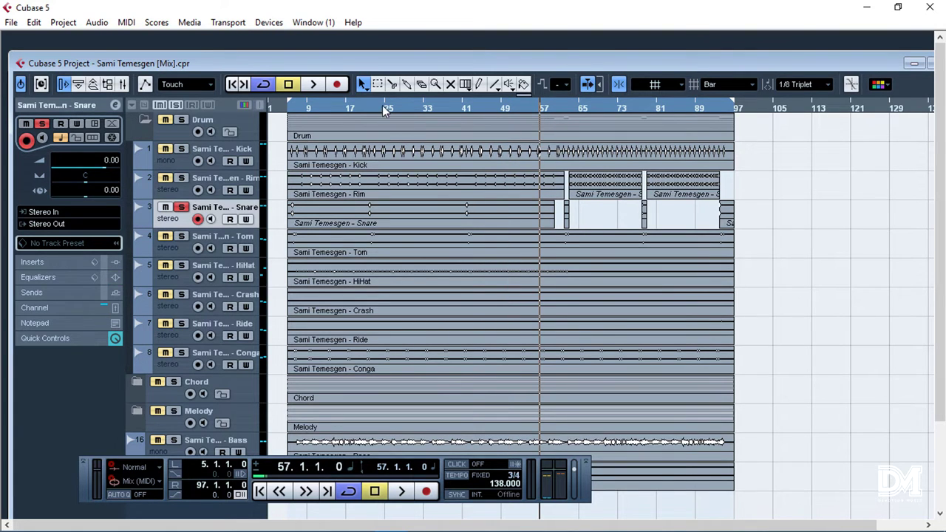
left_click(362, 109)
key("space")
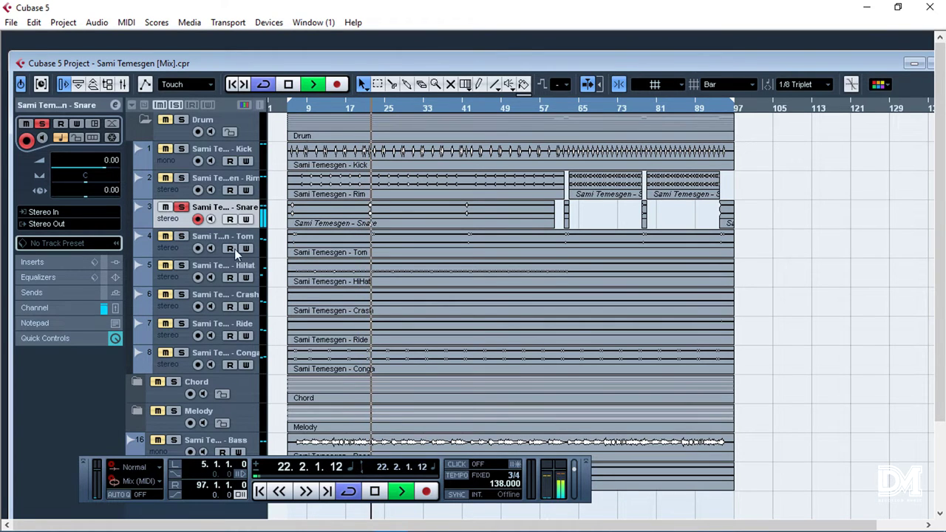
key("space")
left_click(114, 106)
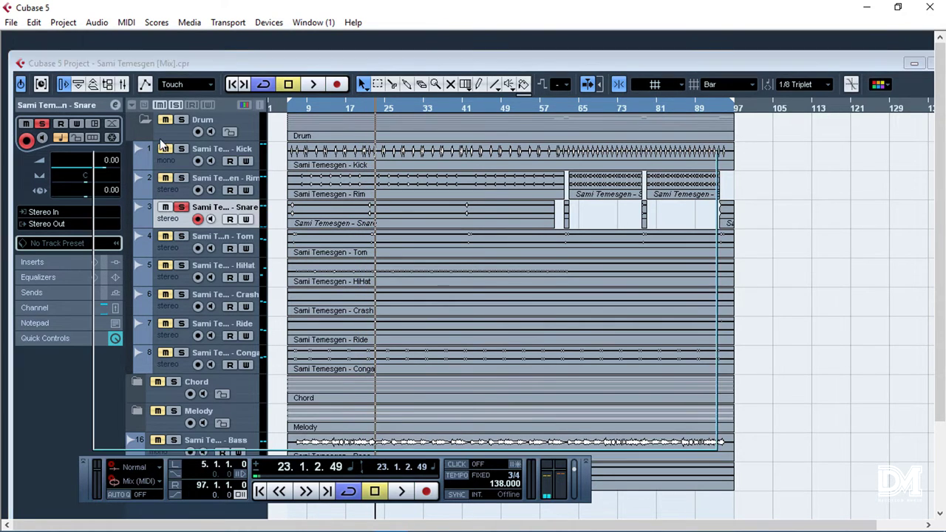
left_click(212, 384)
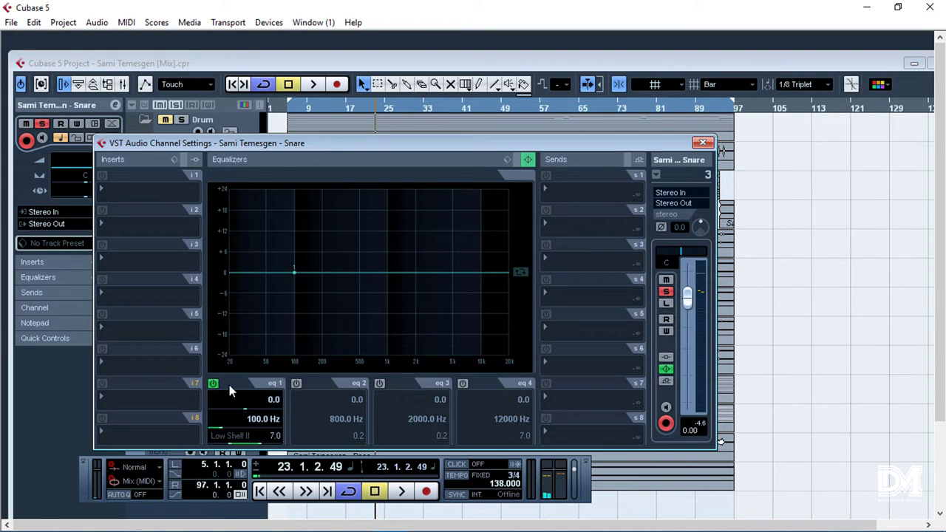
left_click(297, 384)
left_click(379, 383)
left_click(463, 384)
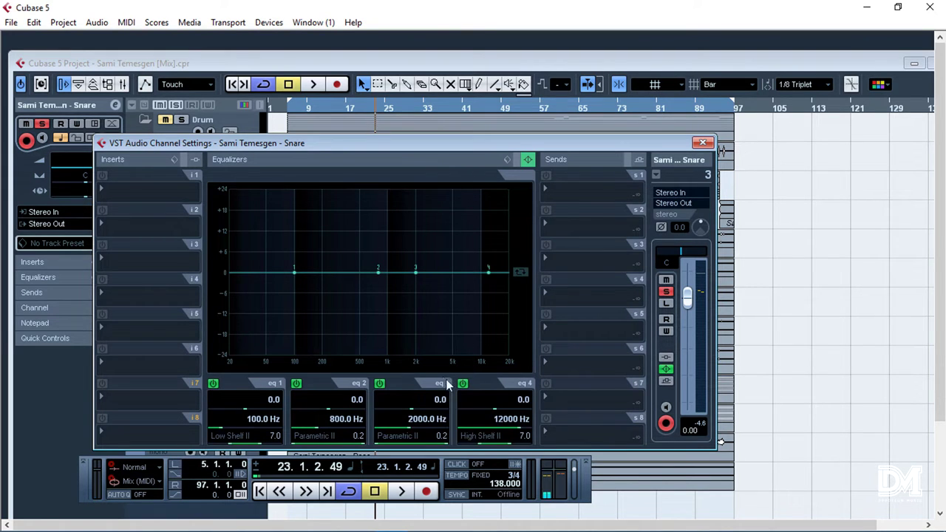
left_click(703, 142)
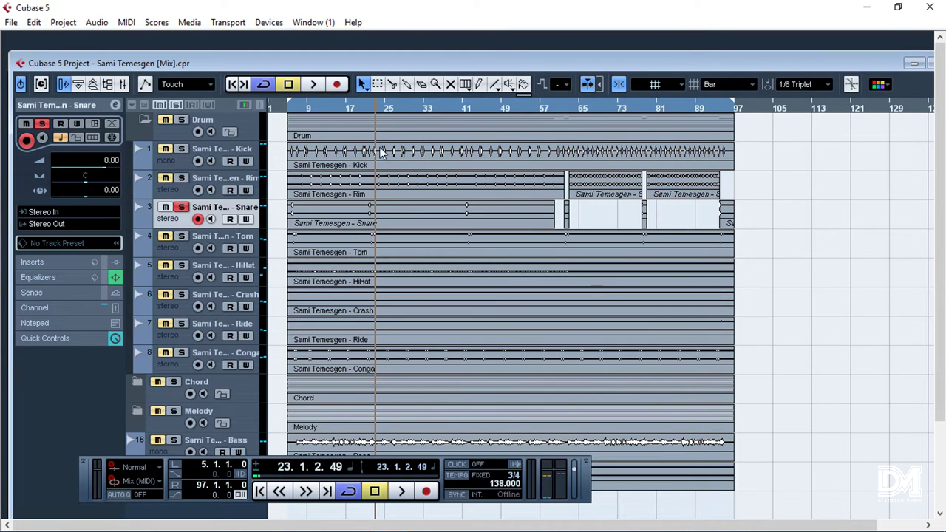
Set the locators around the Snare hit, from bar 22 to bar 23
left_click(364, 108, "ctrl")
left_click(380, 110, "alt")
left_click_drag(367, 109, 403, 181)
key("h")
key("h")
key("h")
key("h")
key("h")
key("h")
key("h")
key("h")
key("h")
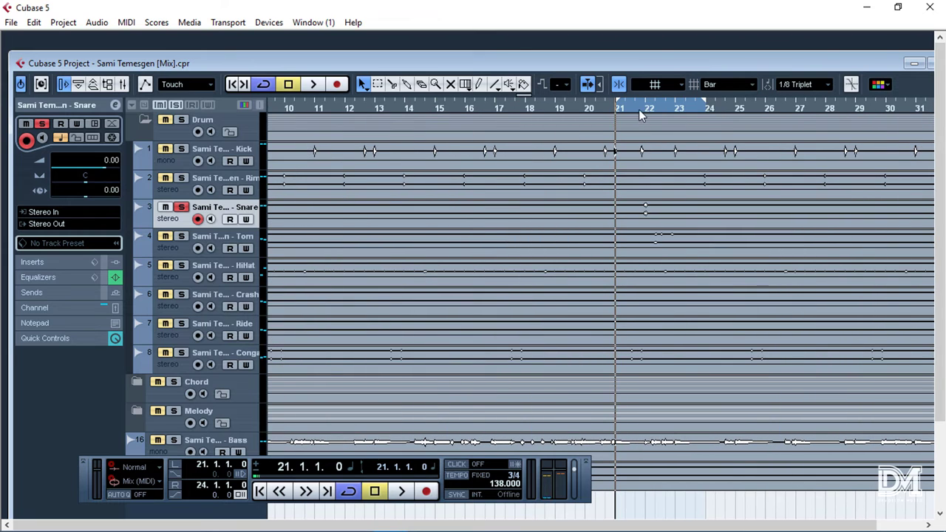
left_click(639, 107, "ctrl")
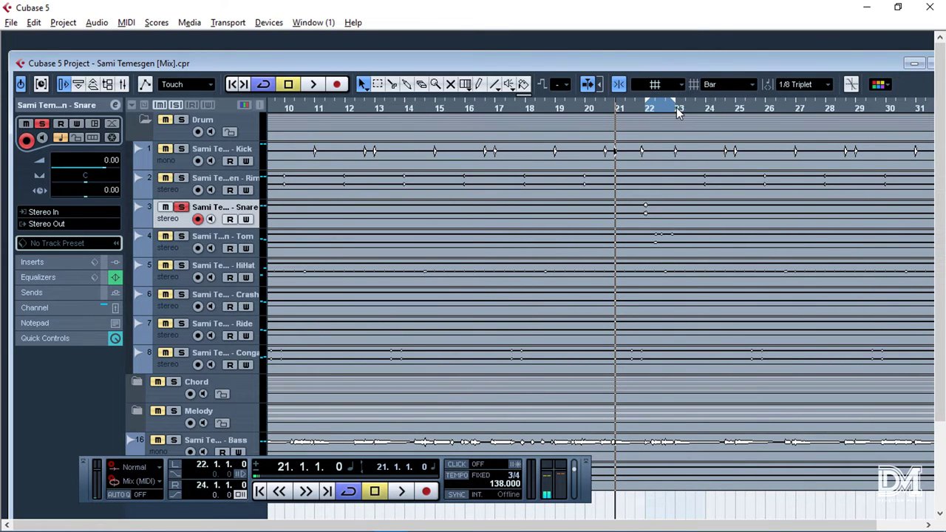
left_click(676, 107, "alt")
key("space")
key("g")
key("g")
key("g")
key("g")
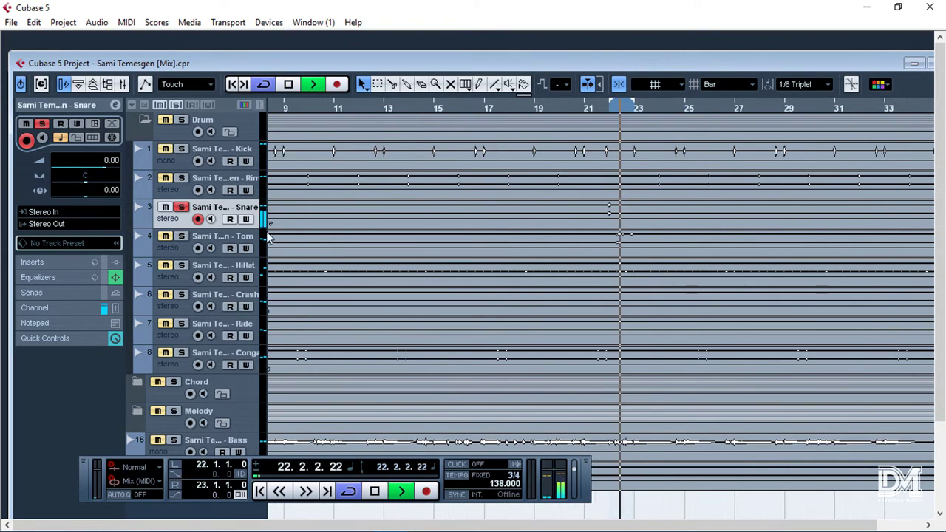
key("g")
key("g")
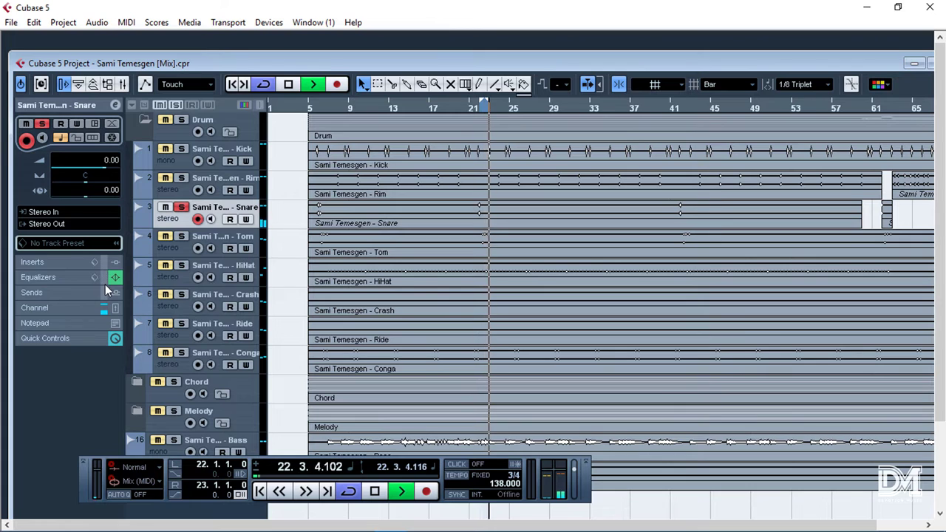
left_click(115, 105)
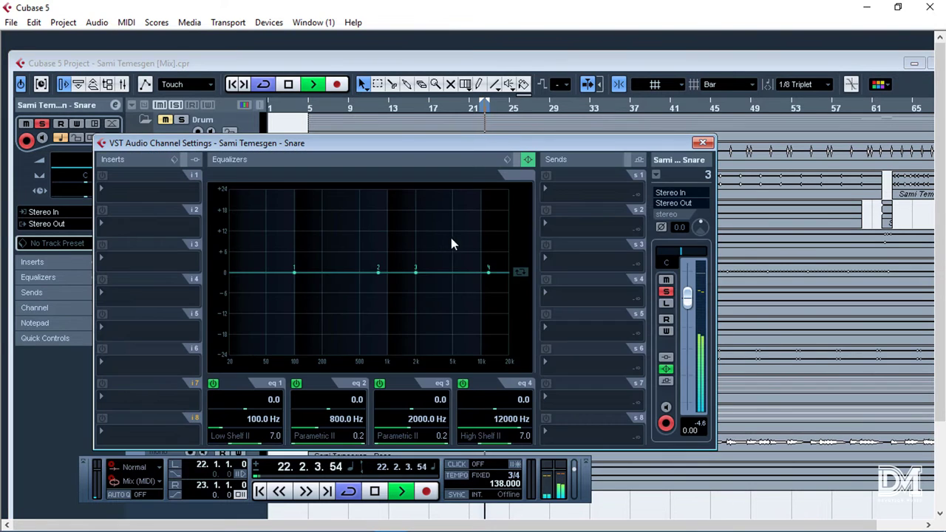
Cut the Snare's lows with EQ band 1 as Low Shelf III at 60 Hz and -23.0
left_click_drag(296, 278, 320, 358)
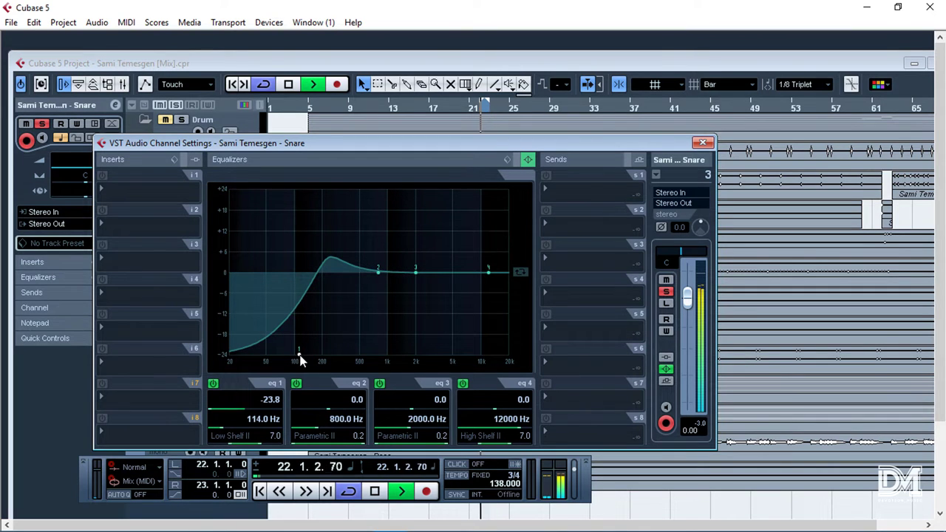
left_click_drag(299, 359, 273, 356)
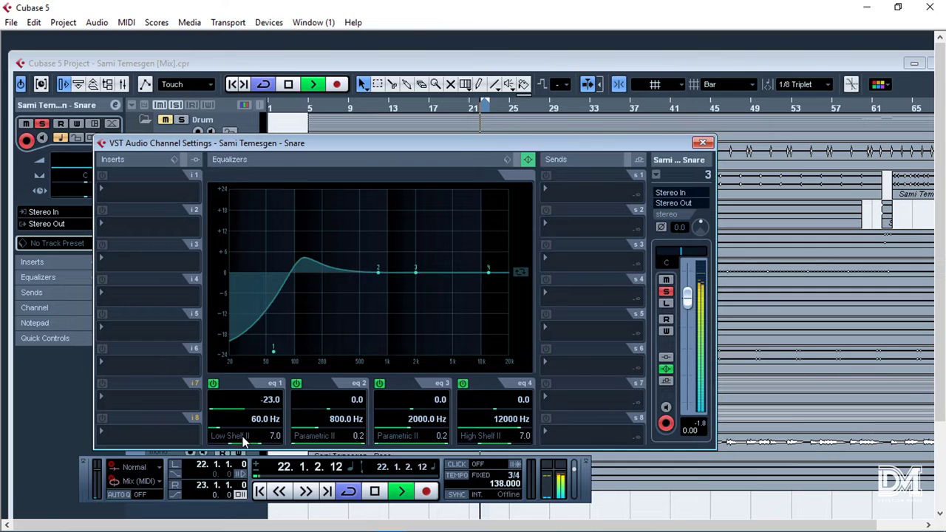
scroll(242, 437, "up", 2)
scroll(242, 437, "down", 1)
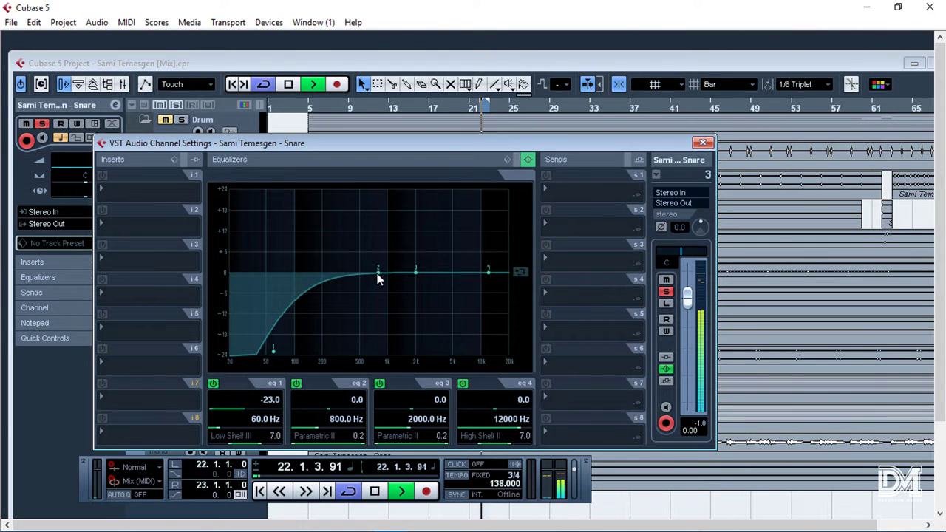
Set the Snare's EQ band 2 to 621 Hz and 3.8, band 3 to 1150 Hz and -4.2, and band 4 to High Shelf IV, 15742 Hz and 7.8
left_click_drag(331, 279, 391, 285)
left_click_drag(487, 277, 472, 241)
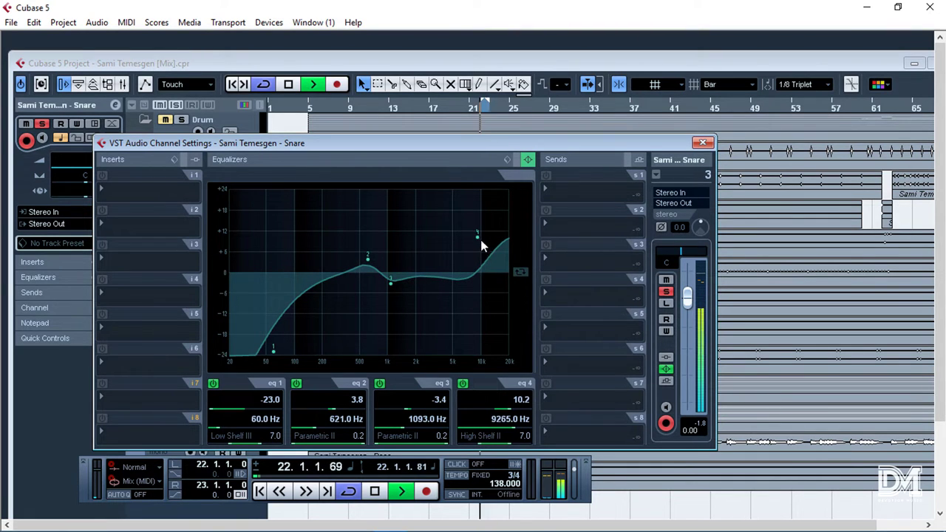
left_click_drag(499, 244, 503, 271)
scroll(488, 438, "up", 1)
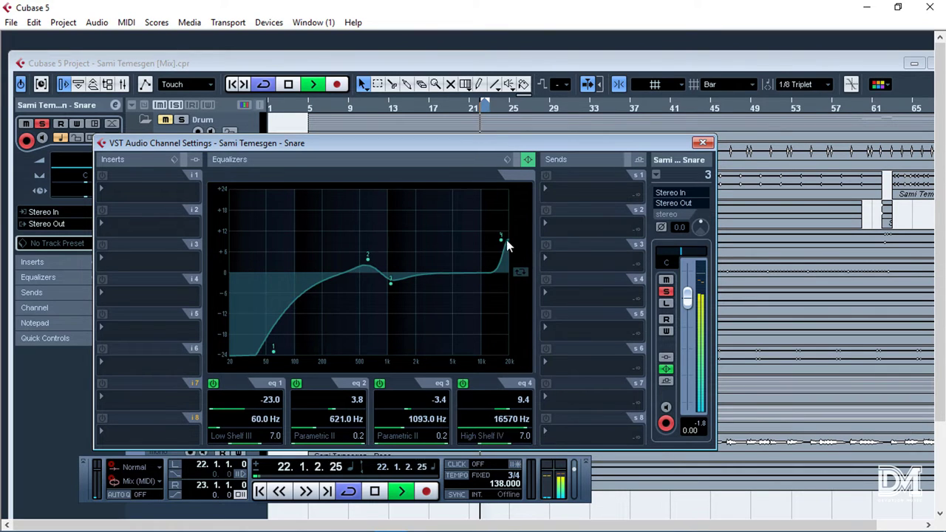
mouse_move(501, 241)
left_mouse_down()
mouse_move(468, 249)
mouse_move(499, 249)
left_mouse_up()
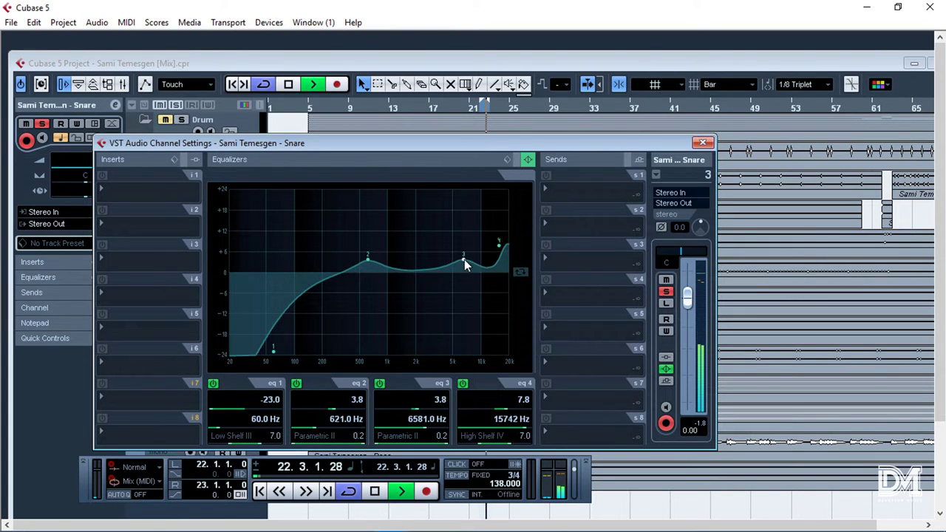
left_click_drag(464, 261, 393, 287)
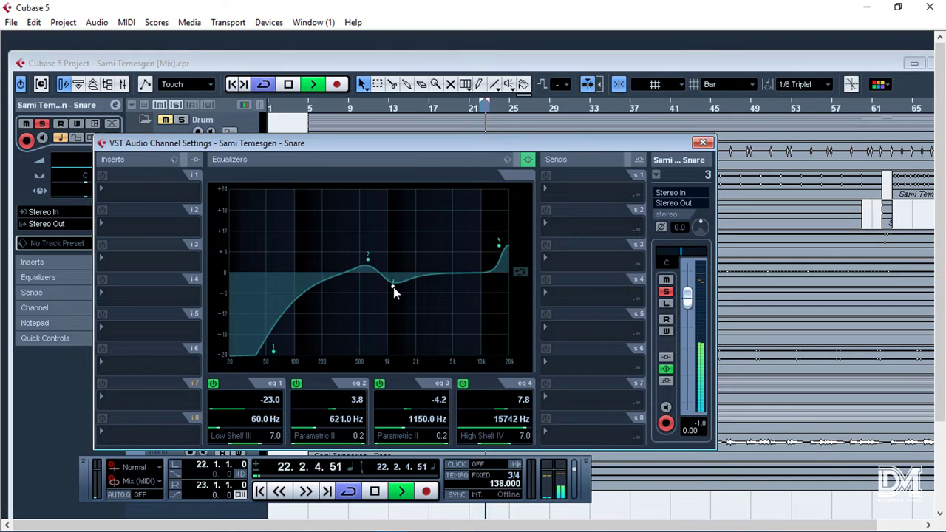
Compare the Snare's sound with the EQ bypassed and active, stop playback and close its channel settings
left_click(518, 159)
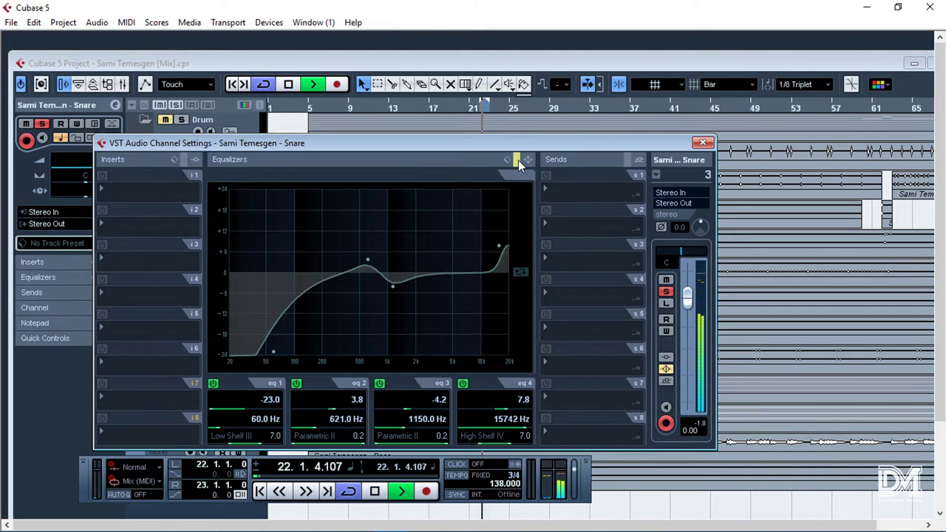
key("space")
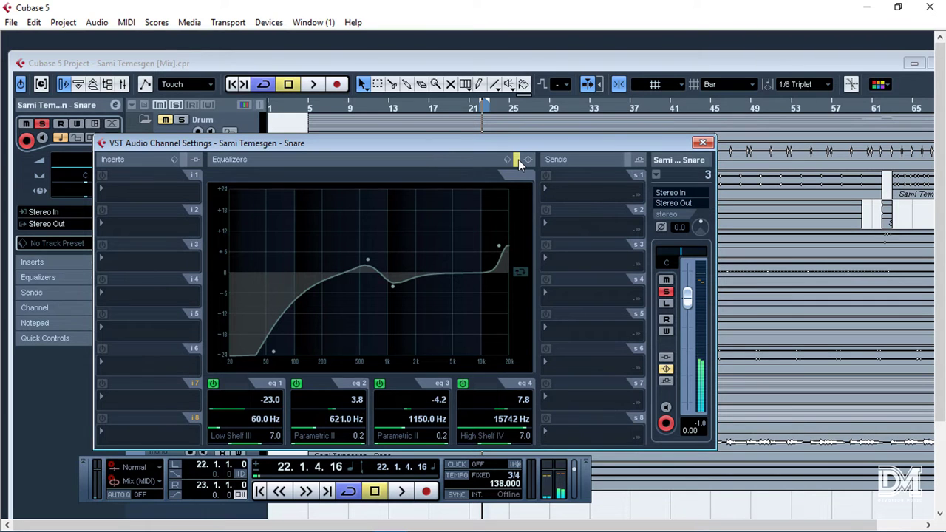
key("space")
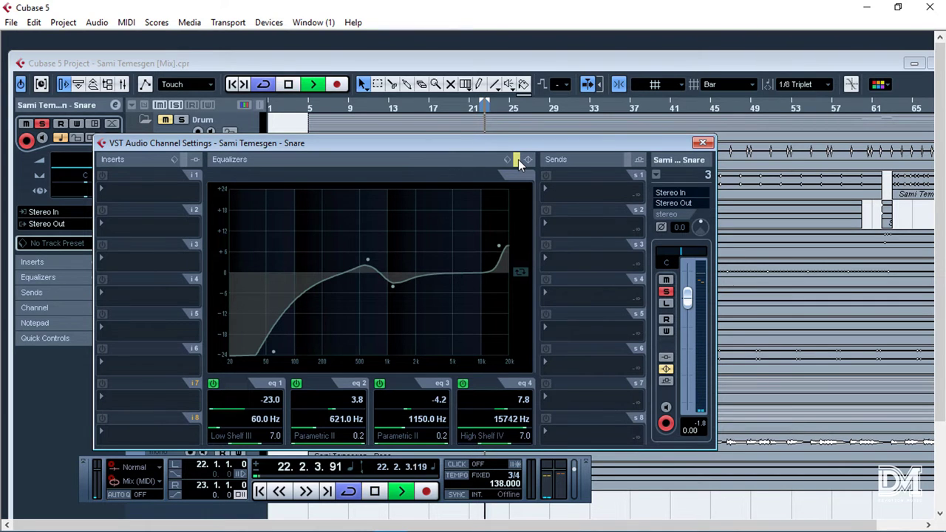
left_click(518, 160)
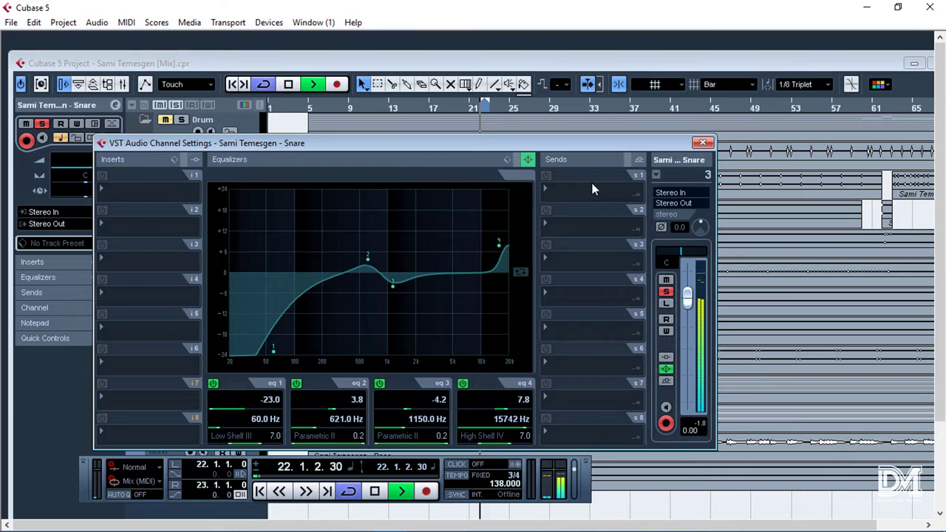
key("space")
left_click(702, 144)
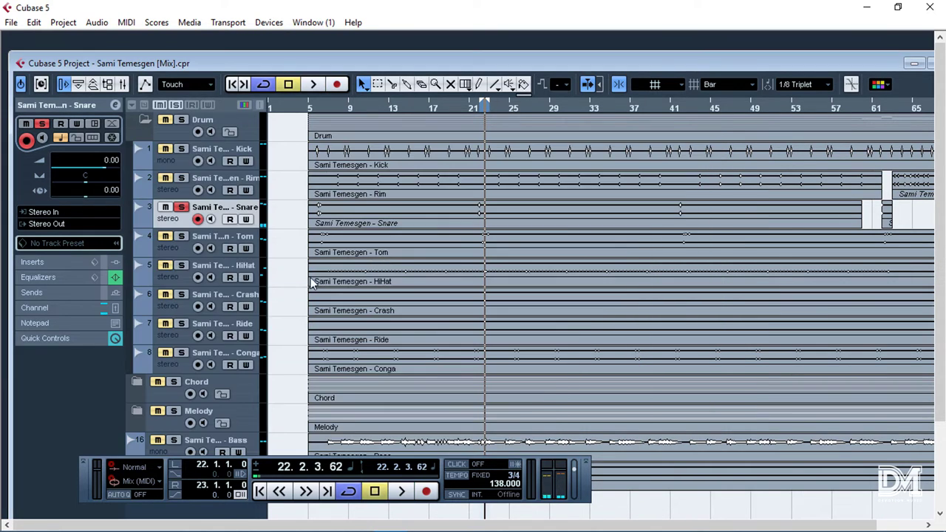
Solo the Drum folder, move the loop start to bar 21 and listen to the drums together
left_click(181, 119)
key("space")
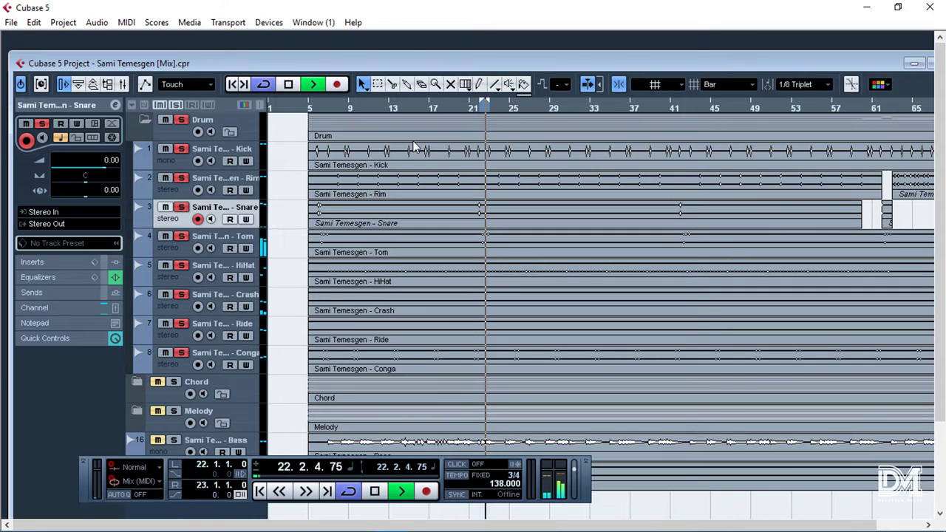
left_click(468, 110)
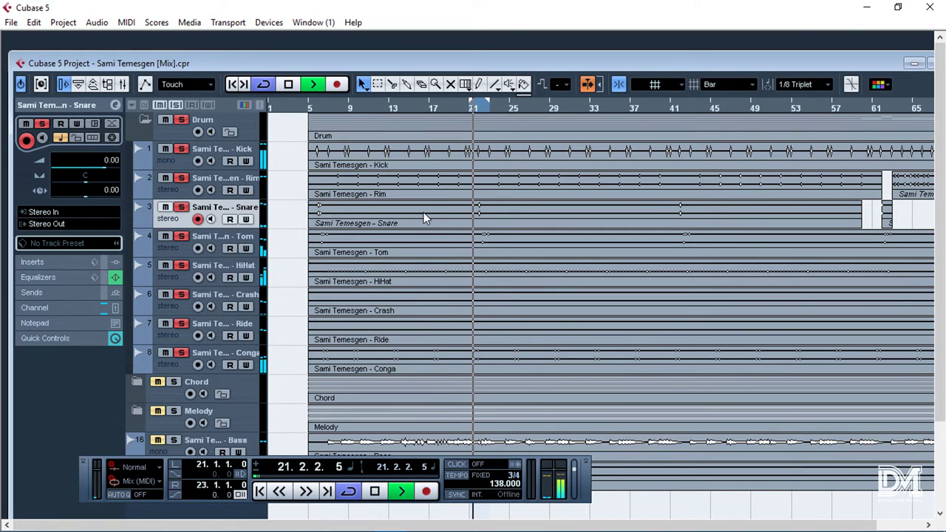
key("space")
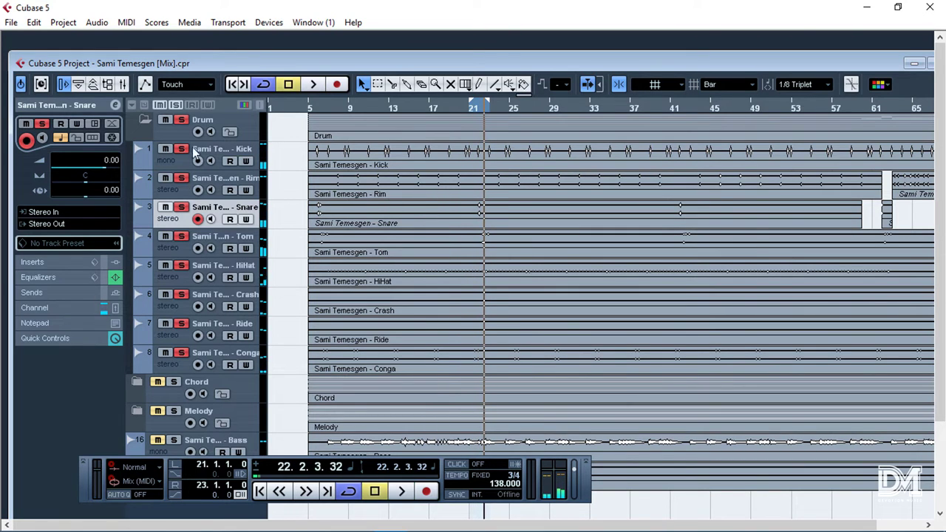
Clear the Drum folder solo and solo only the Tom track
left_click(184, 121)
left_click(224, 235)
key("s")
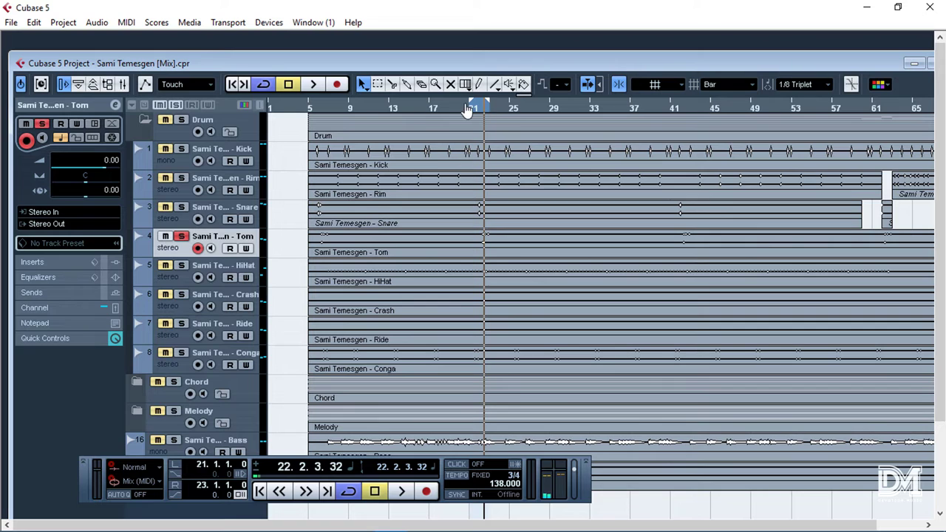
Play the soloed Tom from bar 21, move the loop start to bar 22 and stop playback
left_click(470, 109)
key("space")
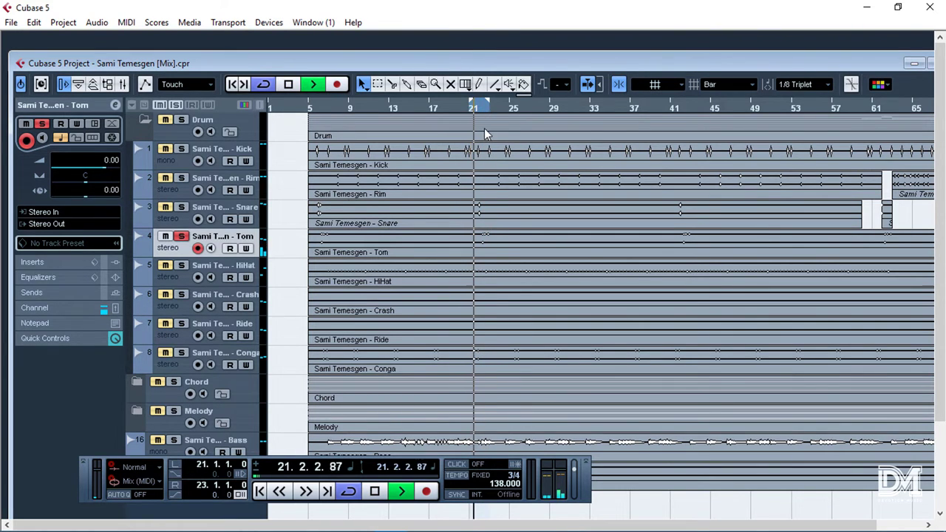
key("h")
key("h")
key("h")
left_click_drag(597, 106, 610, 107)
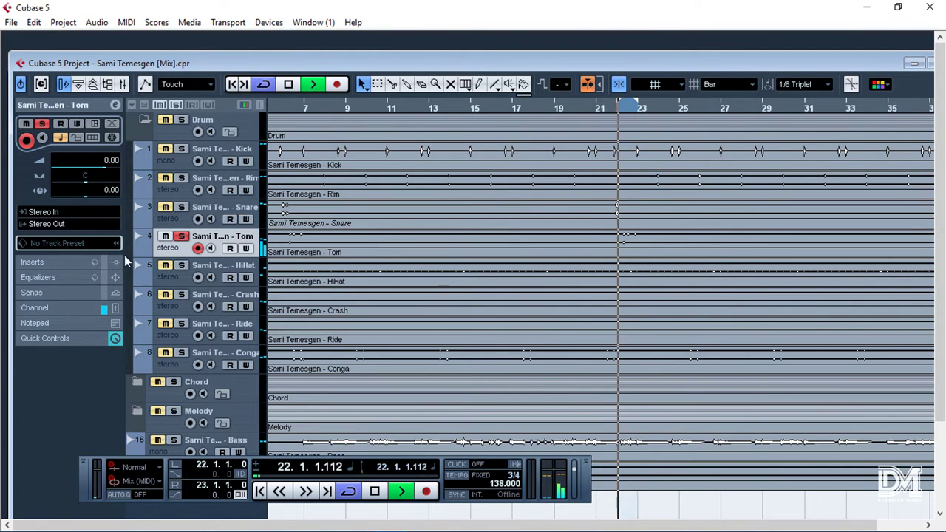
key("space")
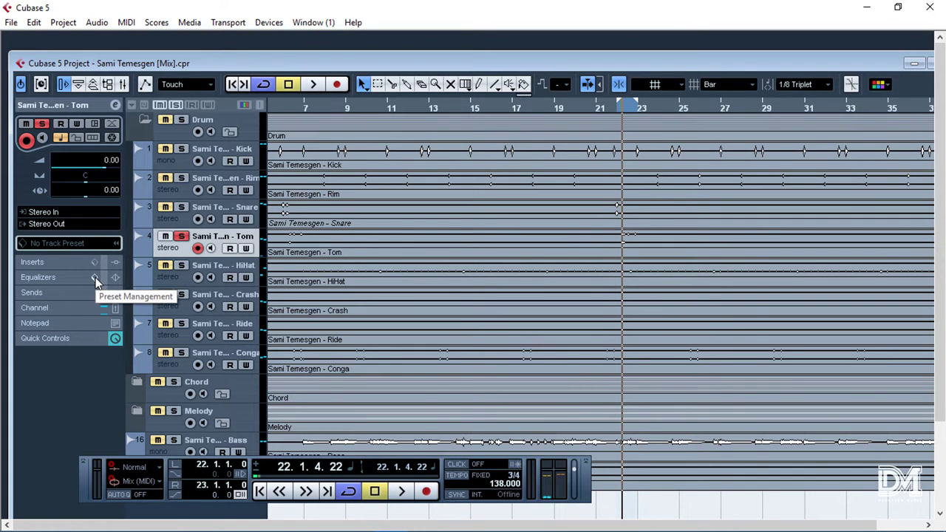
Try the Floor Tom EQ preset on the Tom track and listen to it from bar 22
left_click(115, 106)
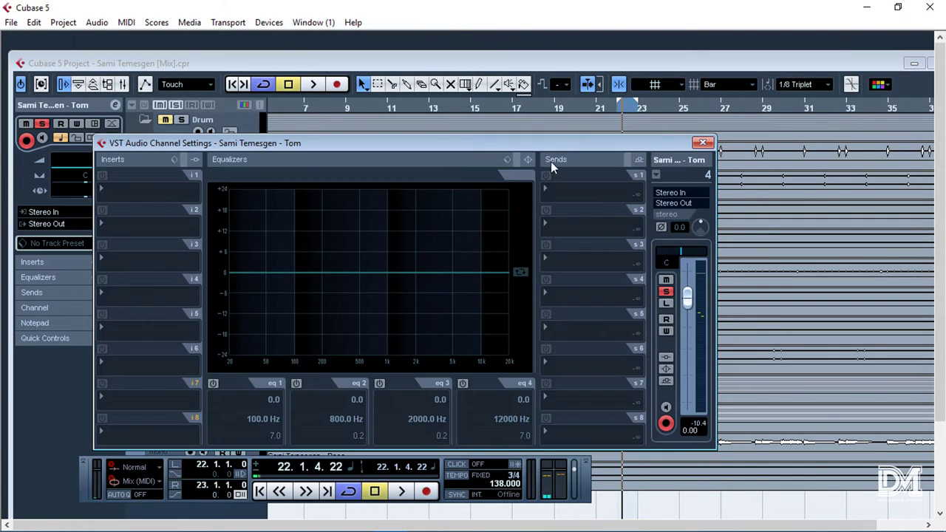
left_click(510, 160)
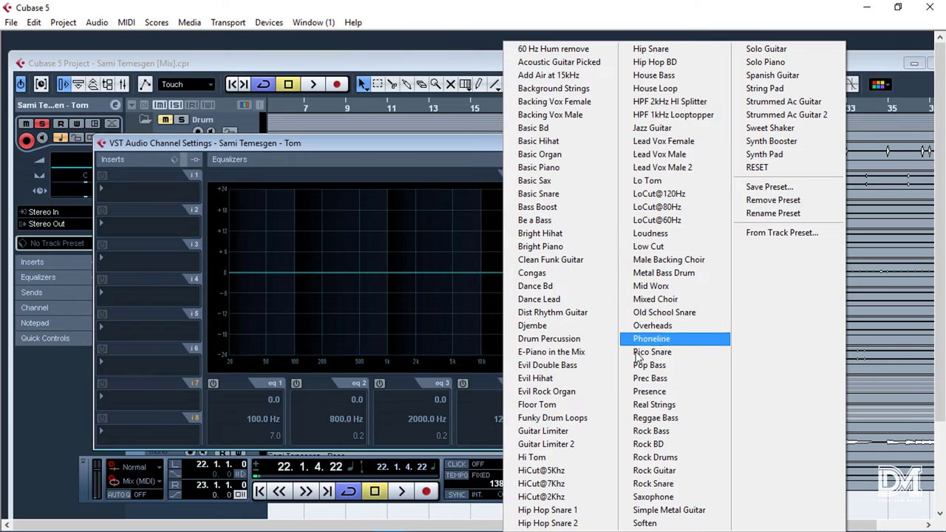
left_click(554, 404)
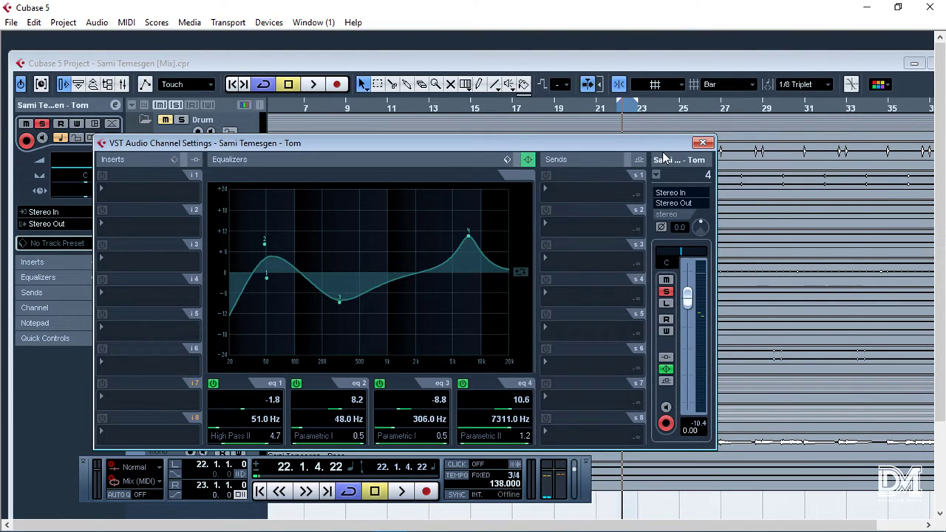
left_click(704, 143)
left_click(614, 111)
key("space")
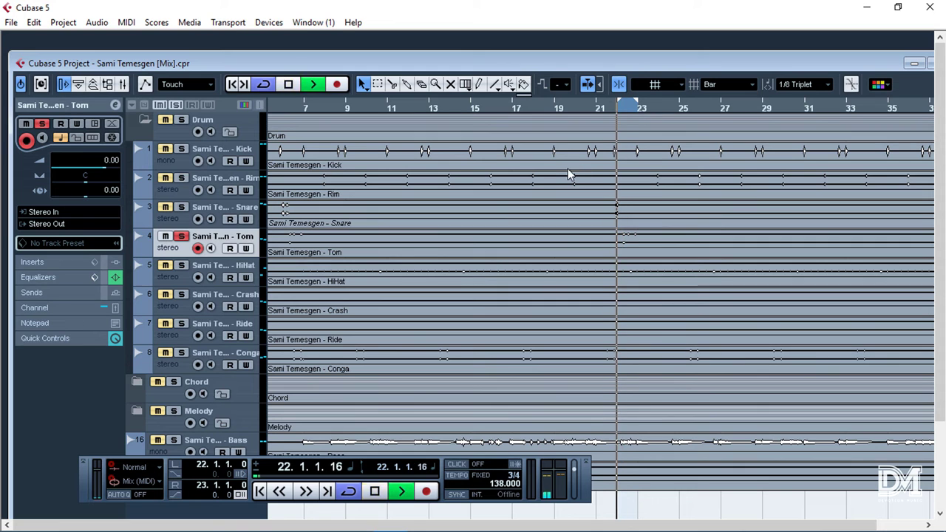
key("space")
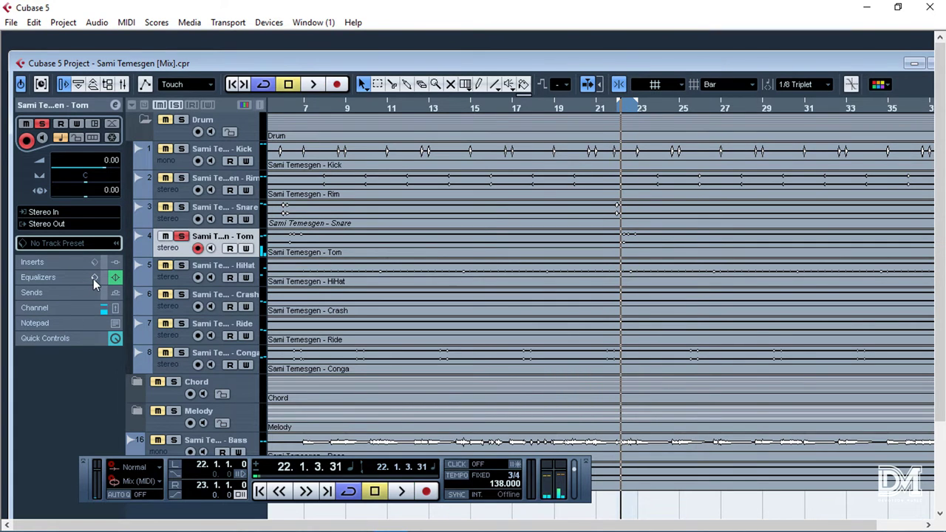
Compare the Hi Tom and Lo Tom EQ presets on the Tom track and keep Hi Tom
left_click(94, 279)
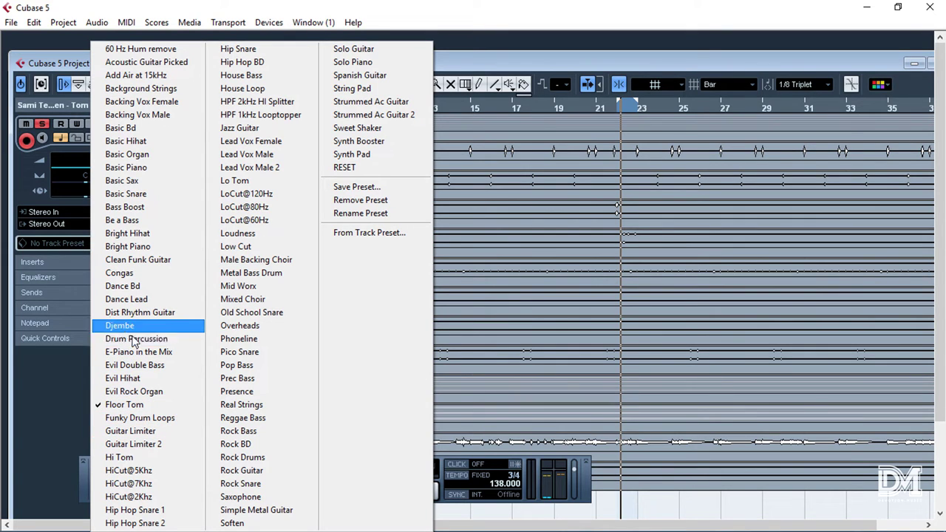
left_click(145, 457)
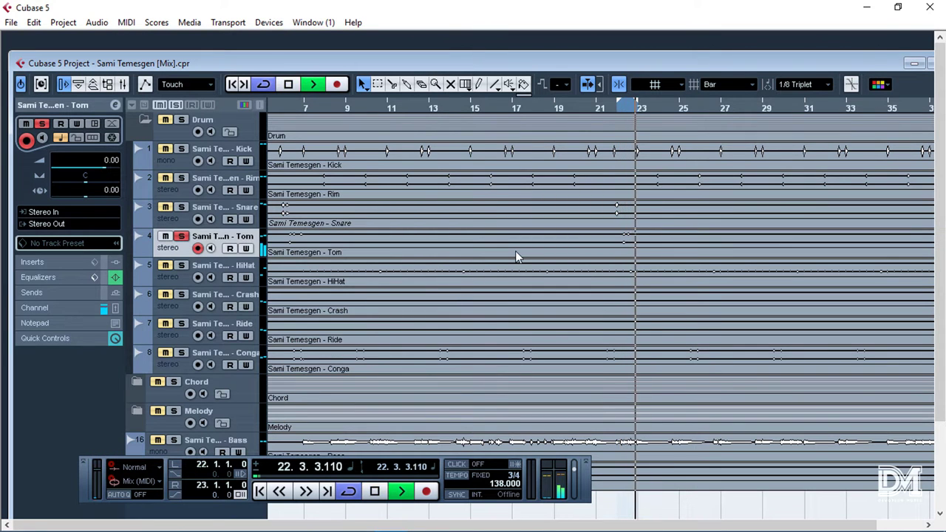
left_click(94, 277)
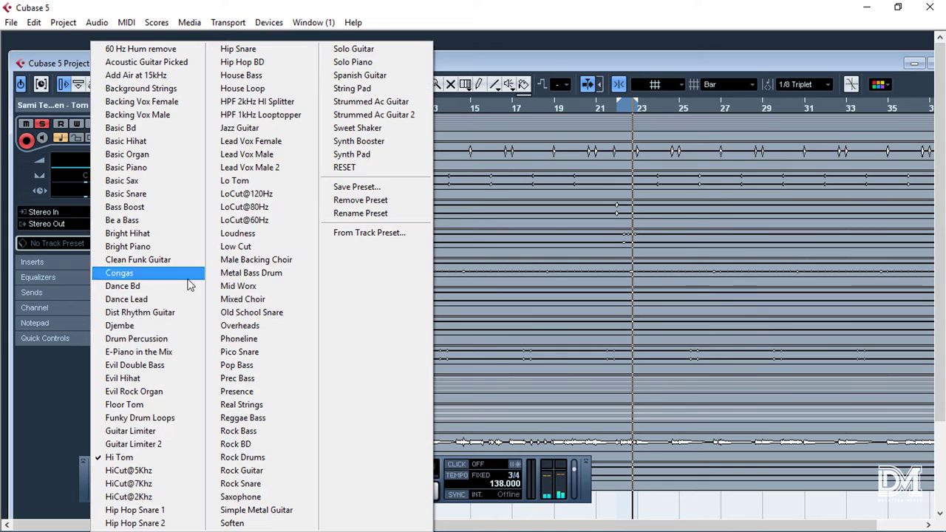
left_click(237, 181)
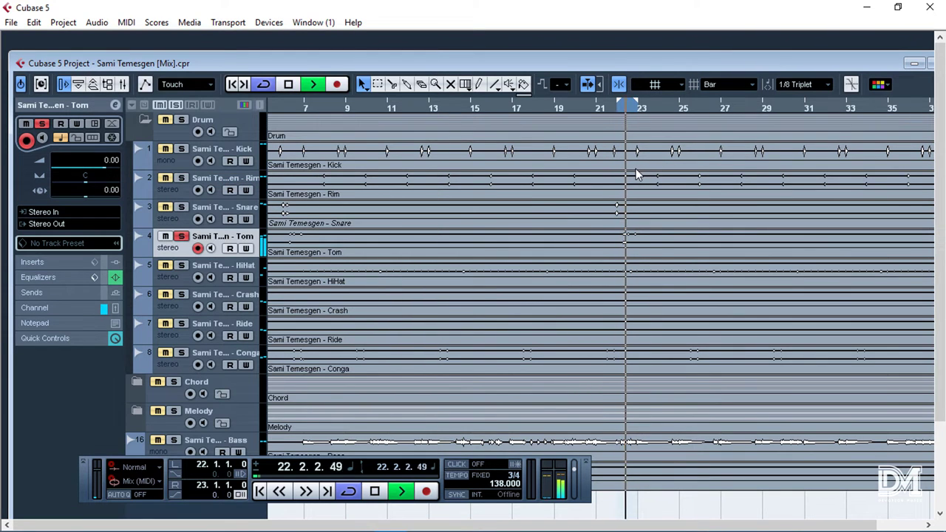
left_click(94, 277)
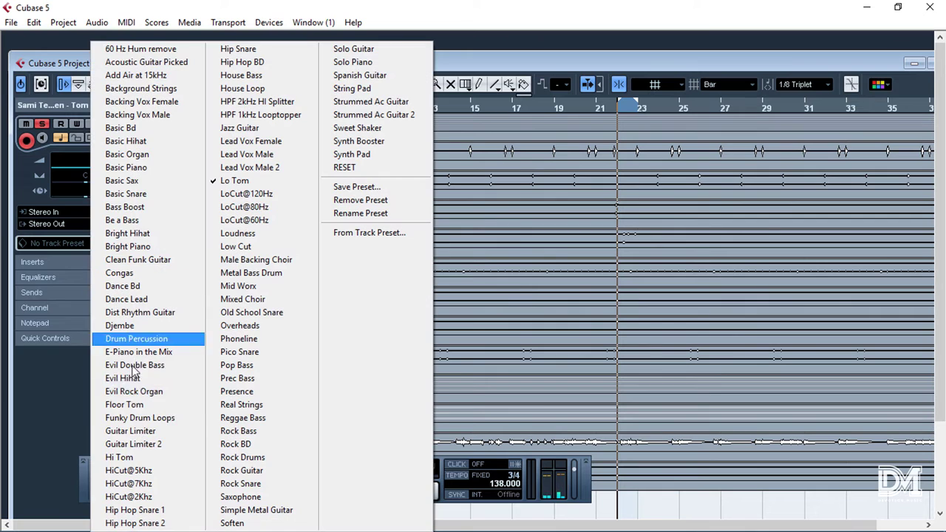
left_click(130, 457)
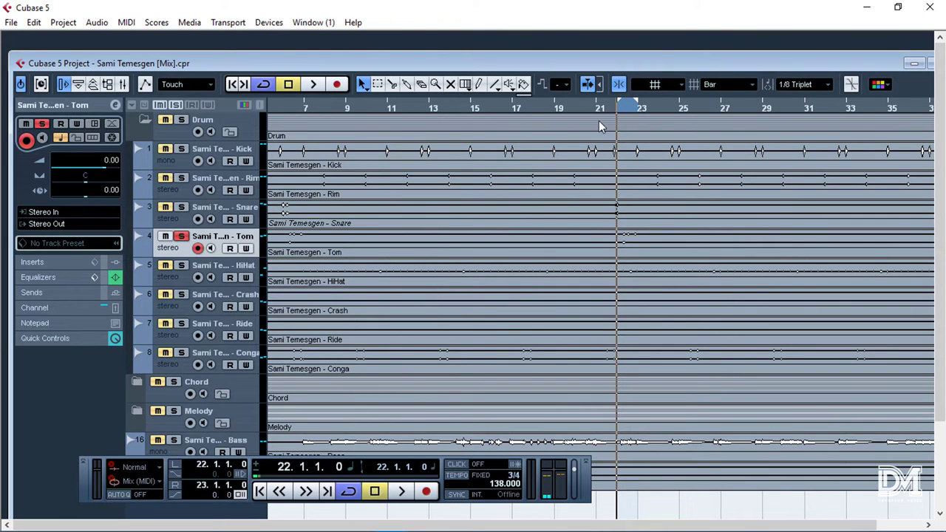
Listen to the Tom on its own and with the whole Drum folder soloed
key("space")
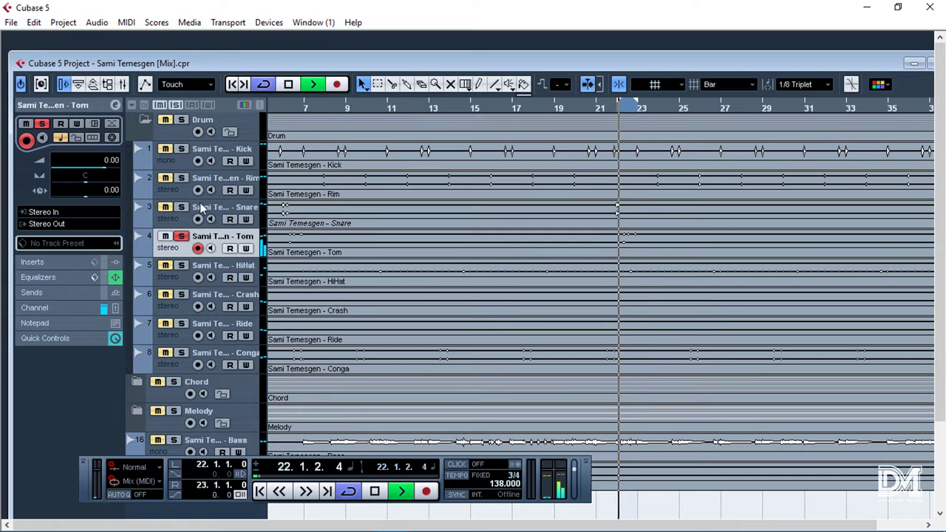
left_click(182, 120)
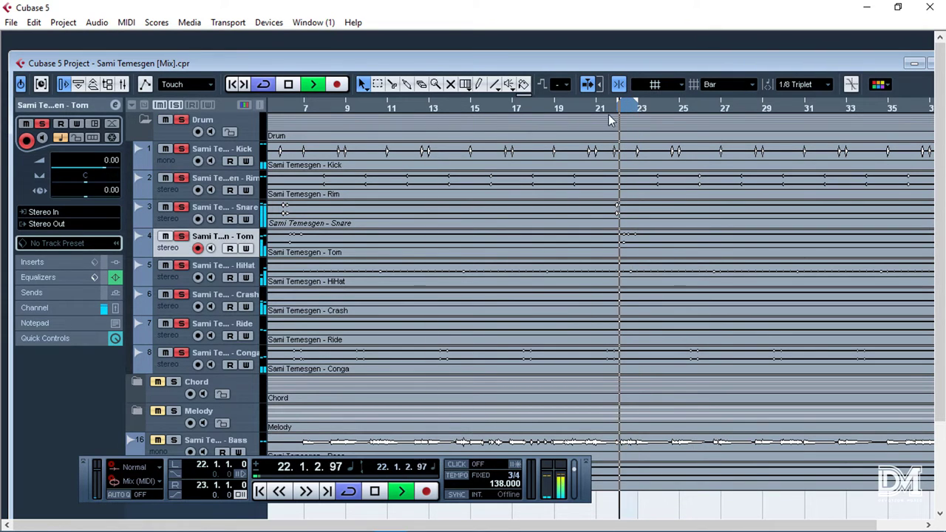
key("space")
Solo only the HiHat track and play it, jumping to bar 19
left_click(231, 271)
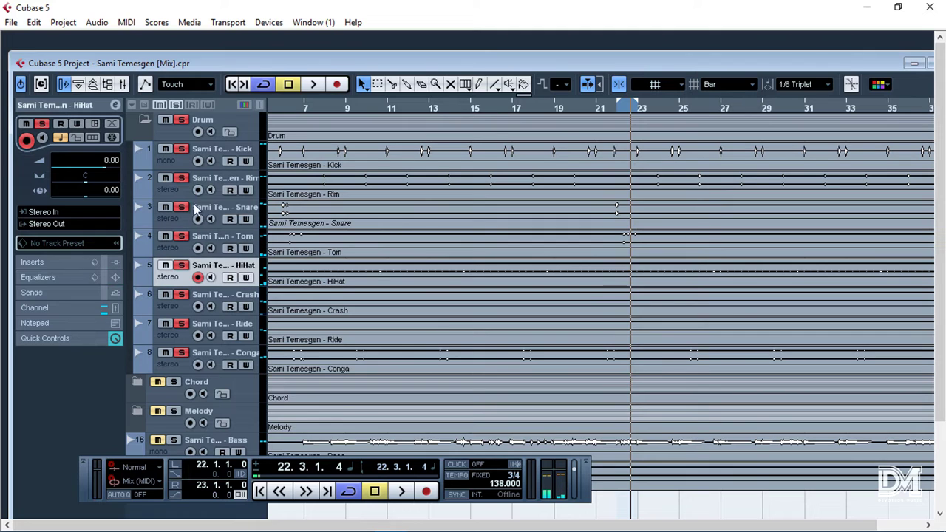
key("space")
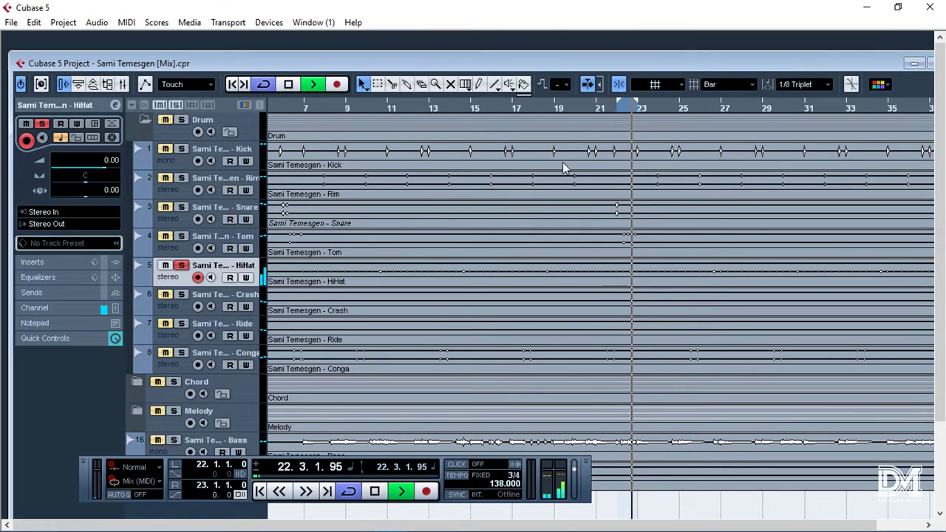
left_click(553, 105)
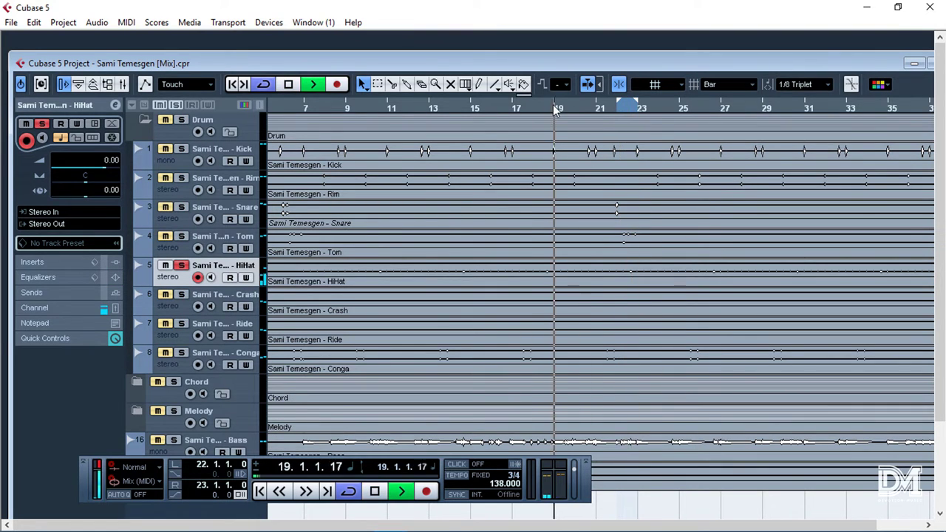
key("space")
Maximize the project window, set the loop from bar 9 to bar 13 and listen to the HiHat
left_click_drag(564, 106, 543, 64)
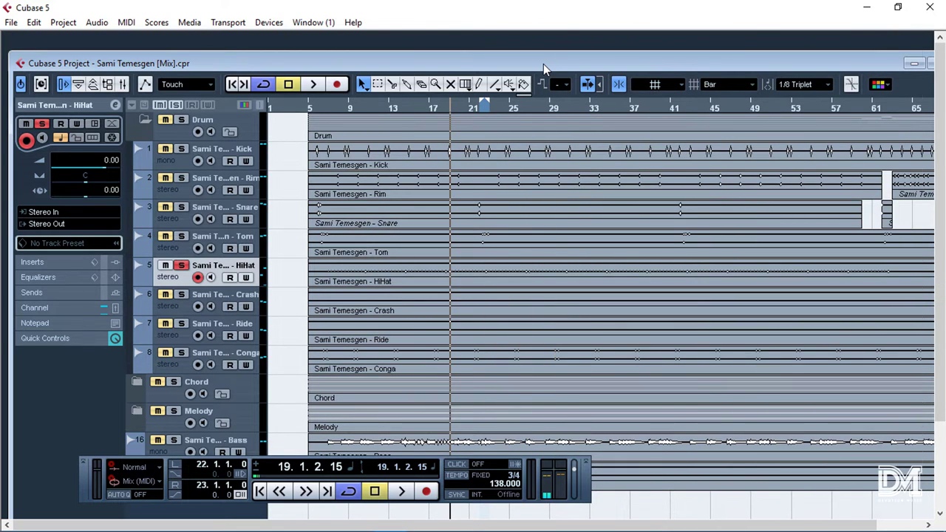
double_click(542, 63)
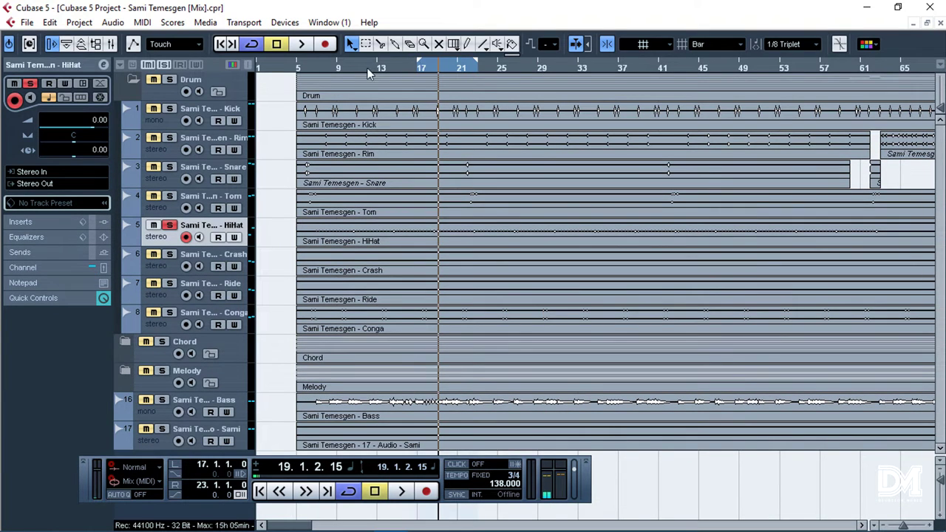
left_click(295, 68)
left_click(296, 68, "ctrl")
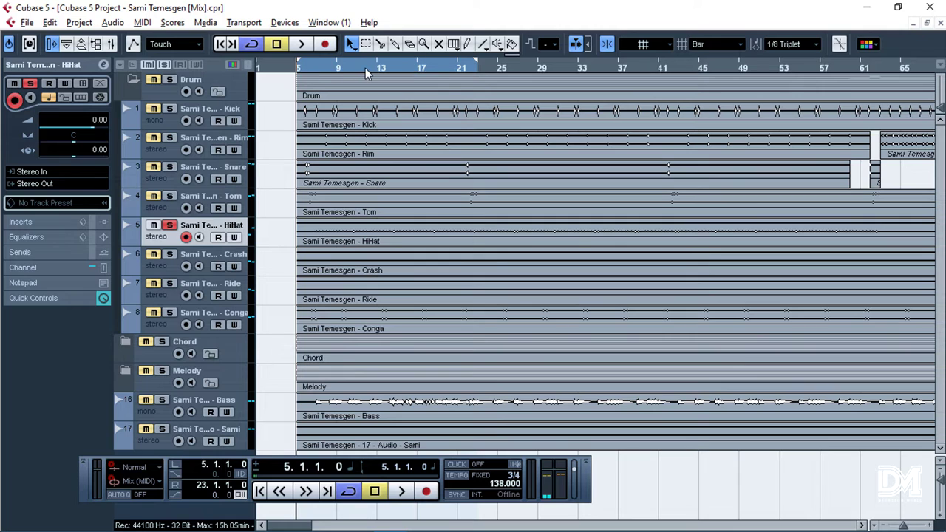
left_click(371, 65, "alt")
left_click(336, 65)
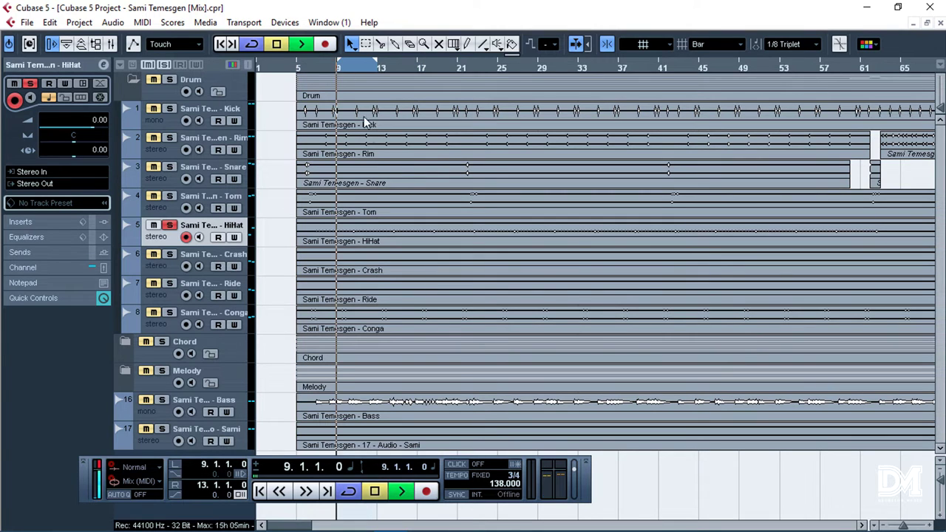
key("space")
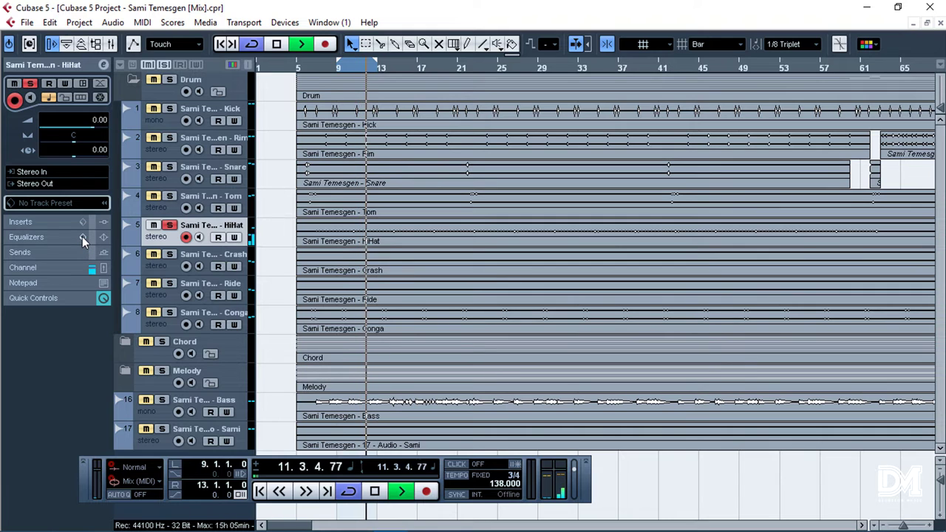
key("space")
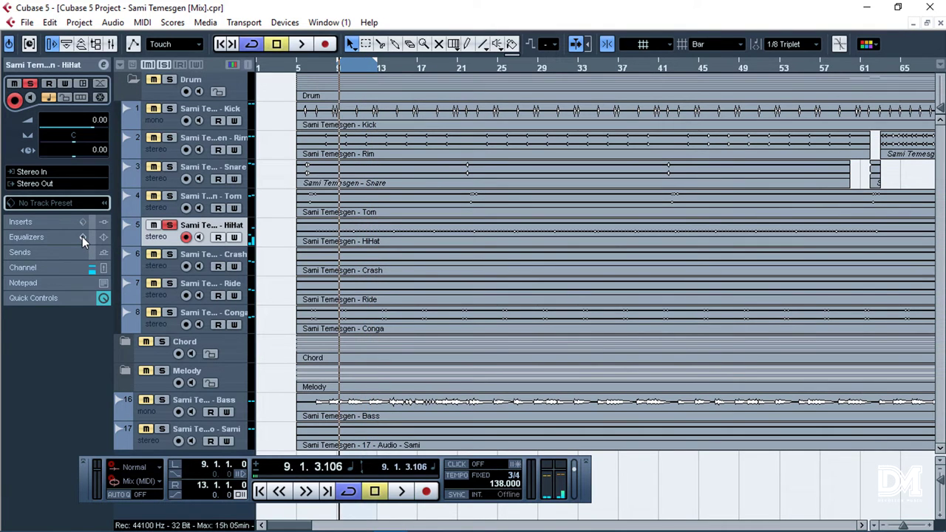
Compare the Basic Hihat and Bright Hihat EQ presets on the HiHat track and keep Basic Hihat
left_click(82, 236)
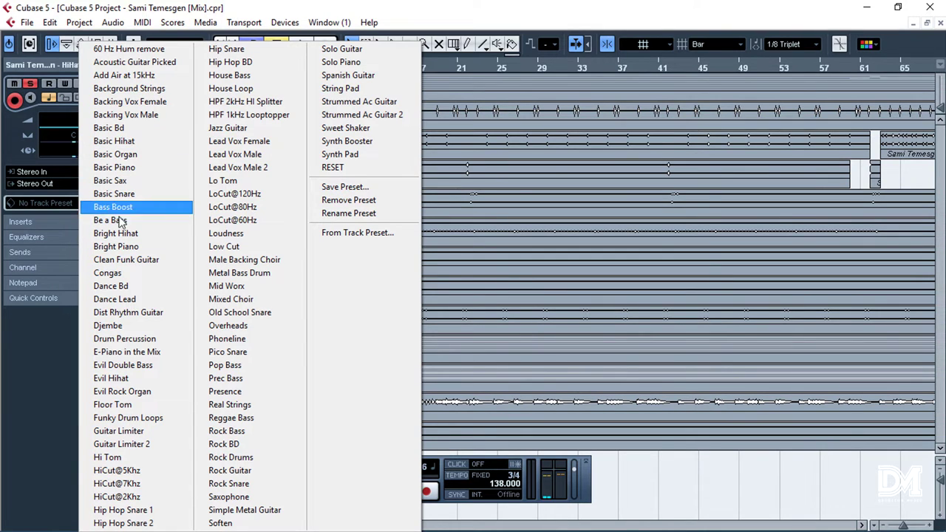
left_click(121, 141)
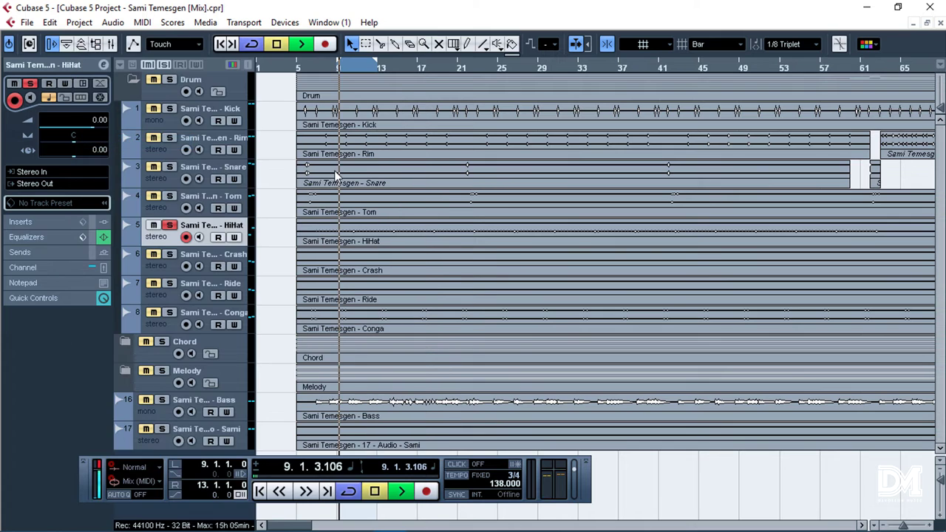
left_click(82, 237)
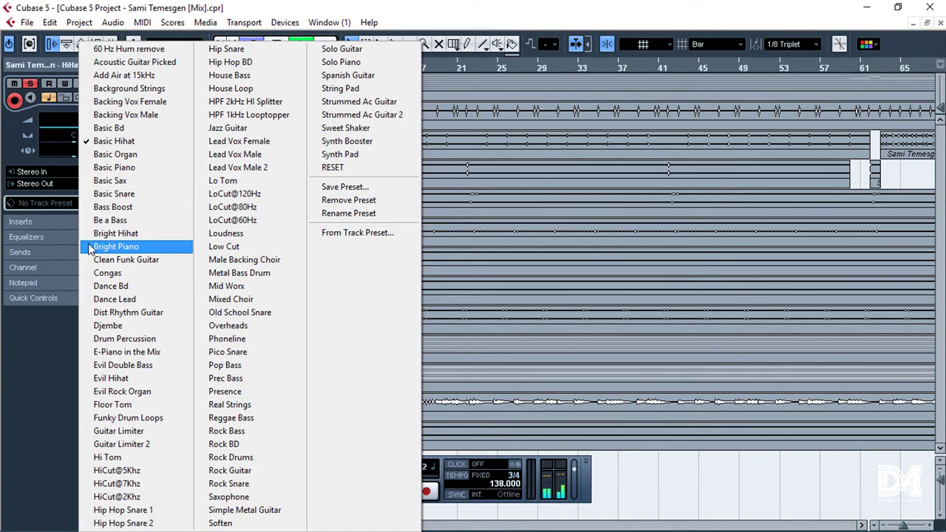
left_click(104, 237)
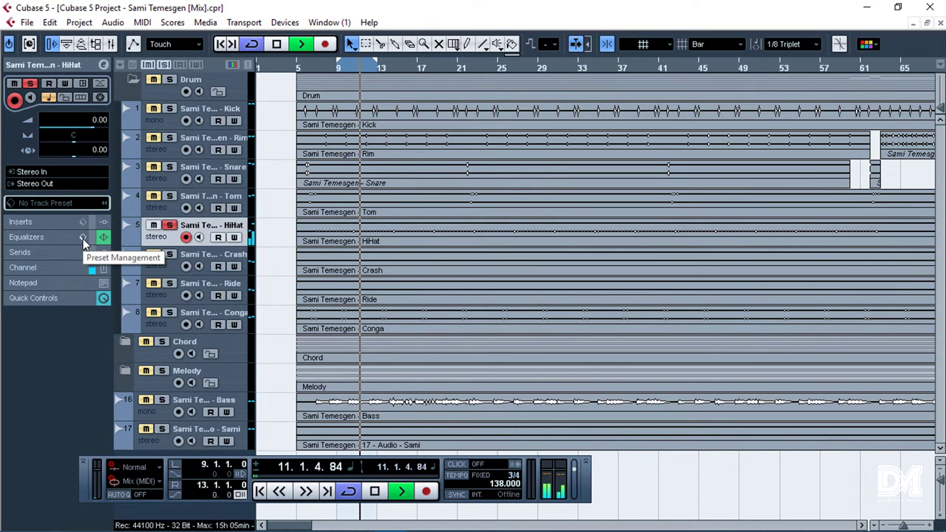
left_click(83, 240)
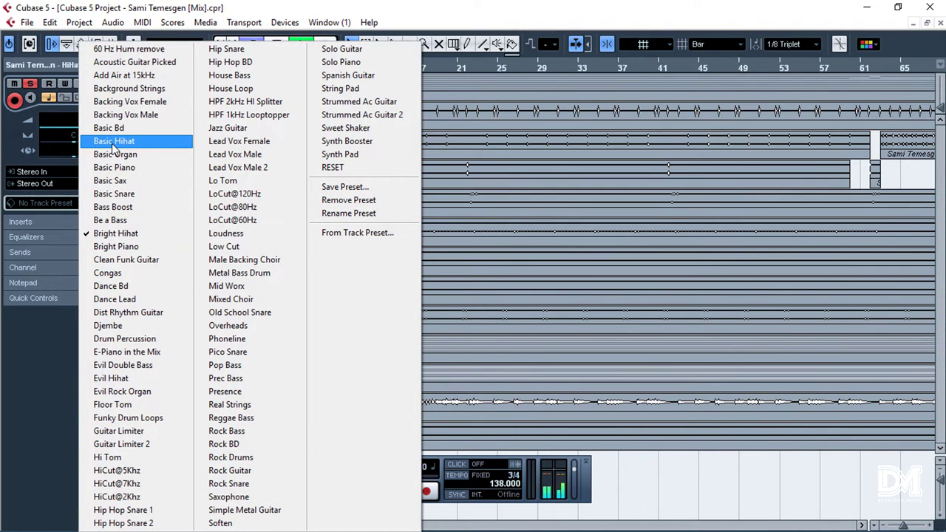
left_click(113, 145)
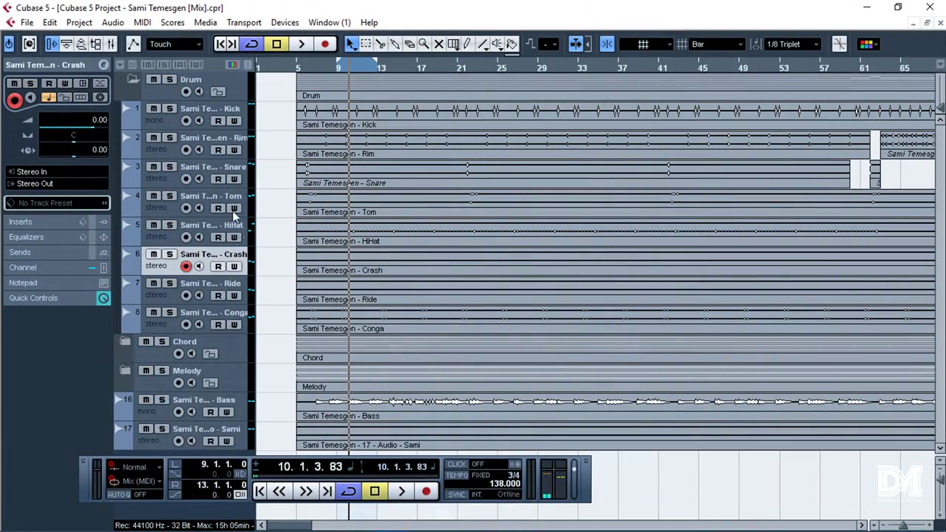
Play only the soloed Crash track and set the loop from bar 6 to bar 9
key("space")
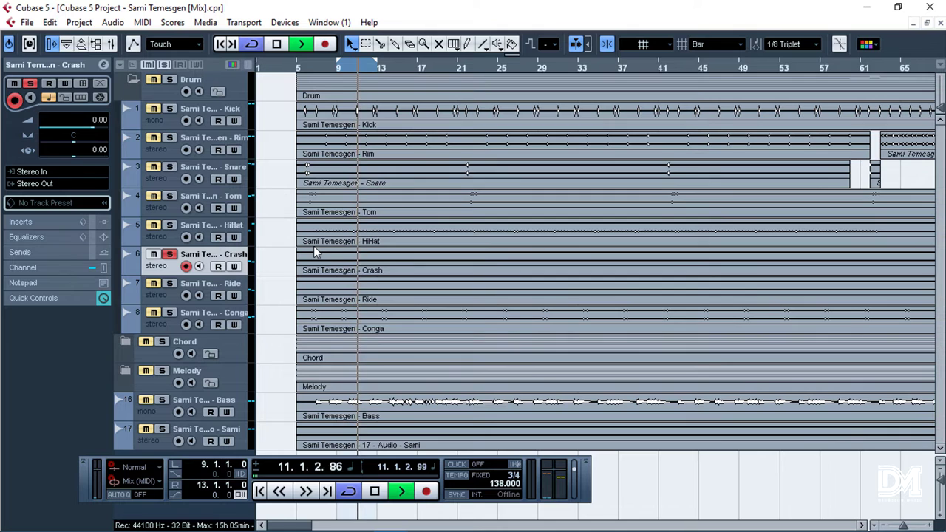
left_click_drag(298, 65, 324, 66)
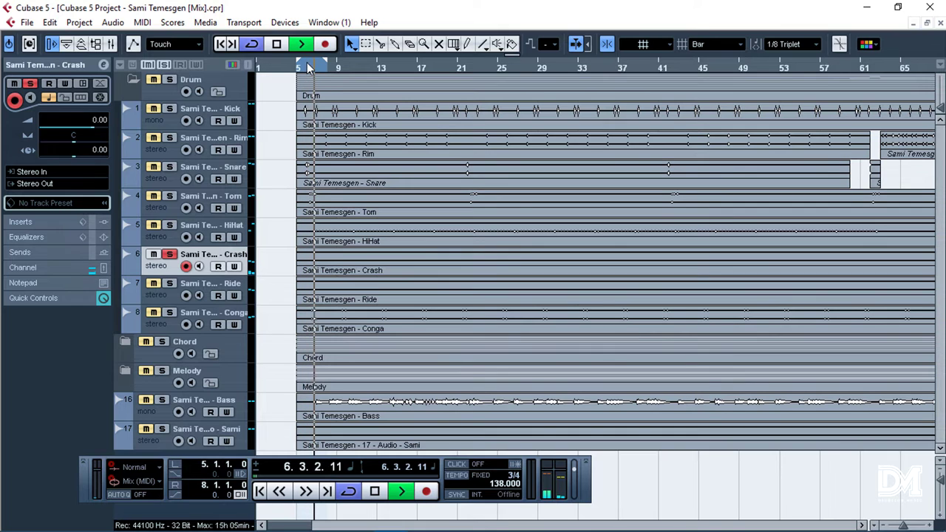
left_click_drag(298, 64, 337, 65)
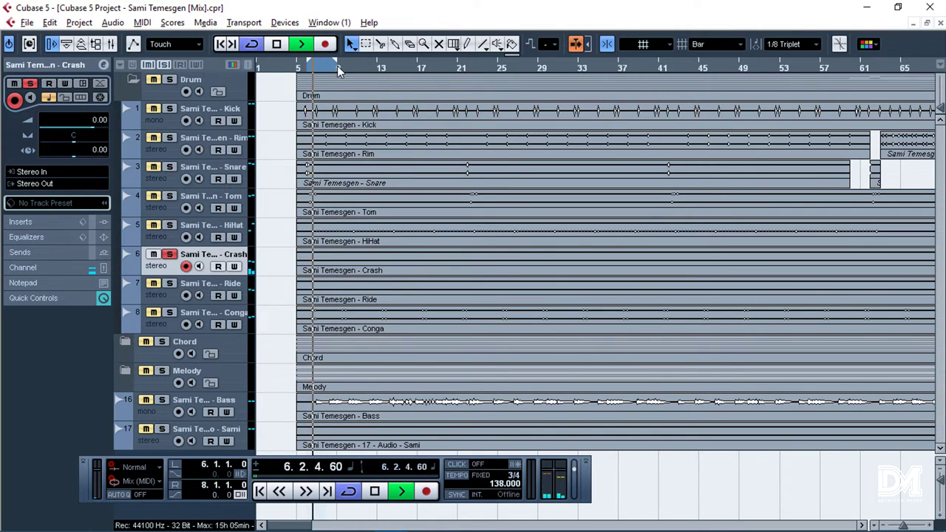
Insert the Compressor from the Dynamics effects in the first insert slot of the Crash track
left_click(51, 222)
left_click(43, 109)
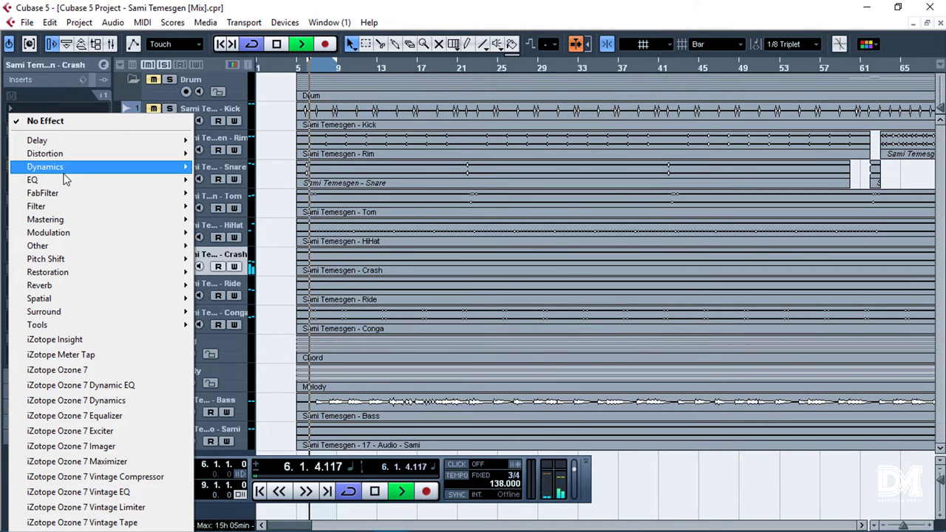
mouse_move(148, 167)
left_click(204, 169)
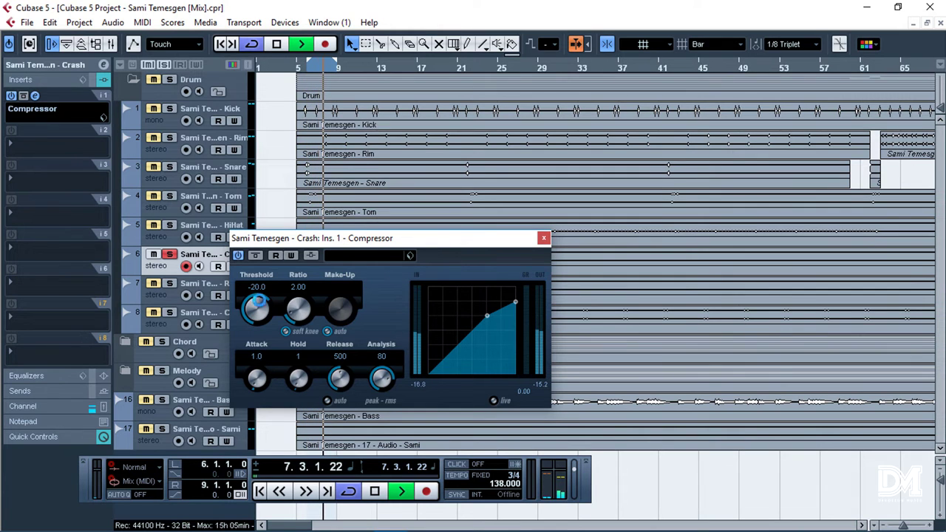
Set the Crash compressor's threshold to -30 and its ratio to 5
key("space")
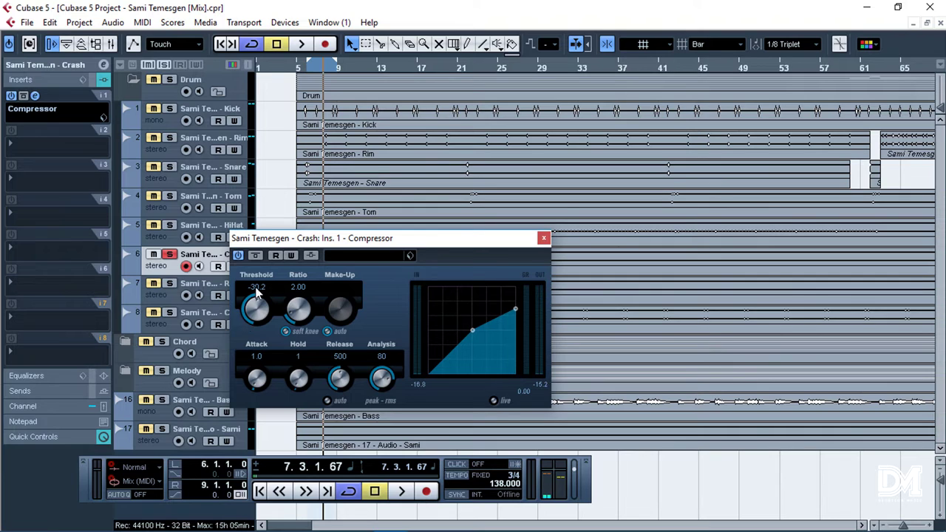
type("-30")
key("Return")
right_click(300, 282)
left_click(299, 288)
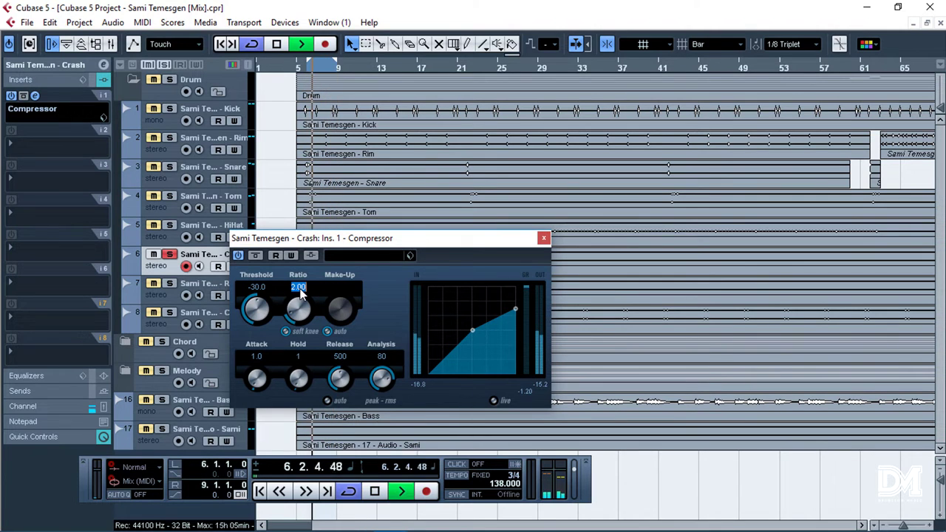
type("5")
key("Return")
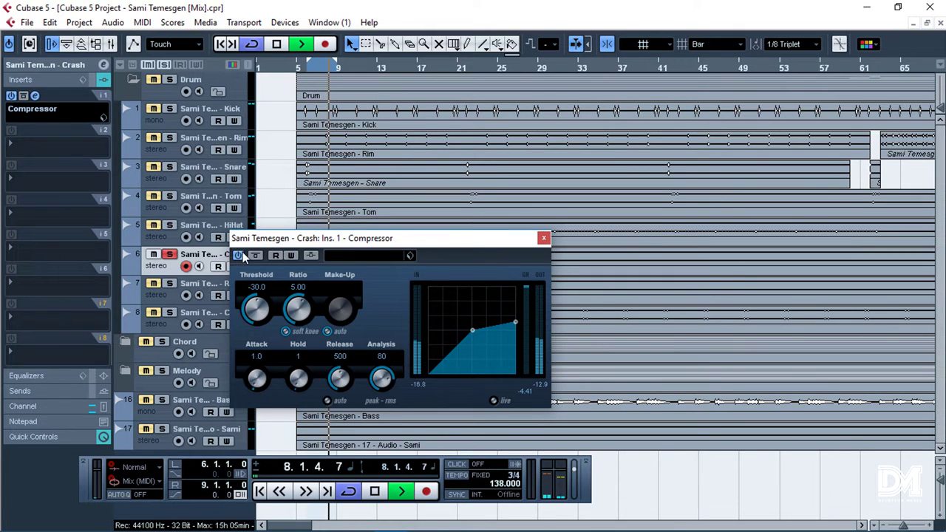
Compare the Crash with the compressor bypassed and active, close the effect window and stop playback
left_click(237, 256)
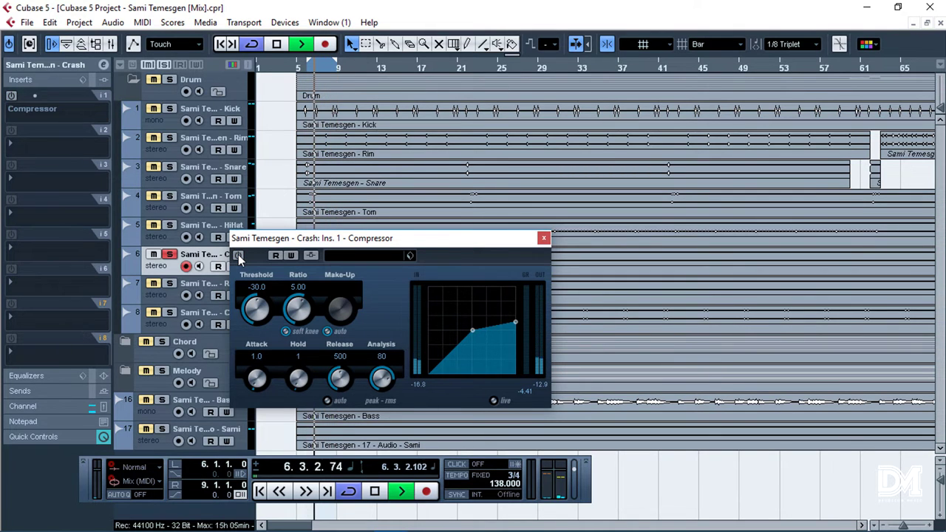
left_click(238, 256)
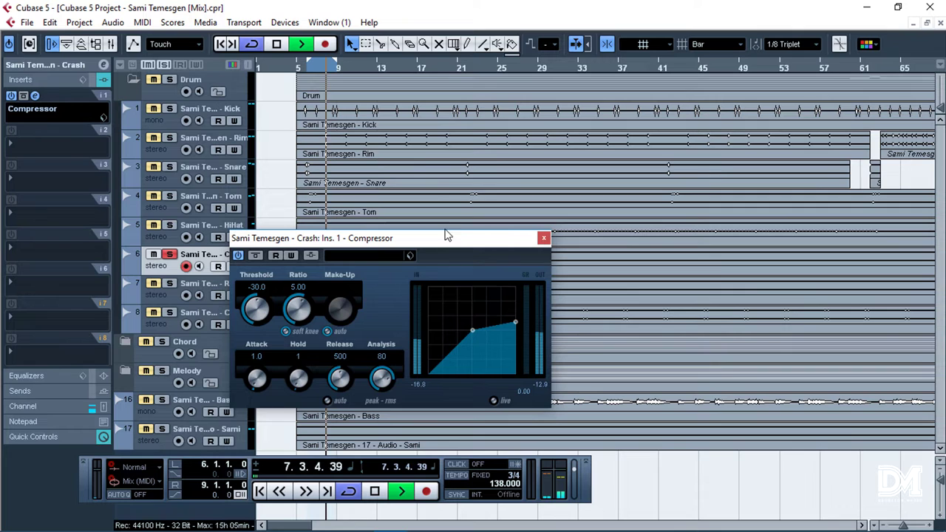
left_click(542, 238)
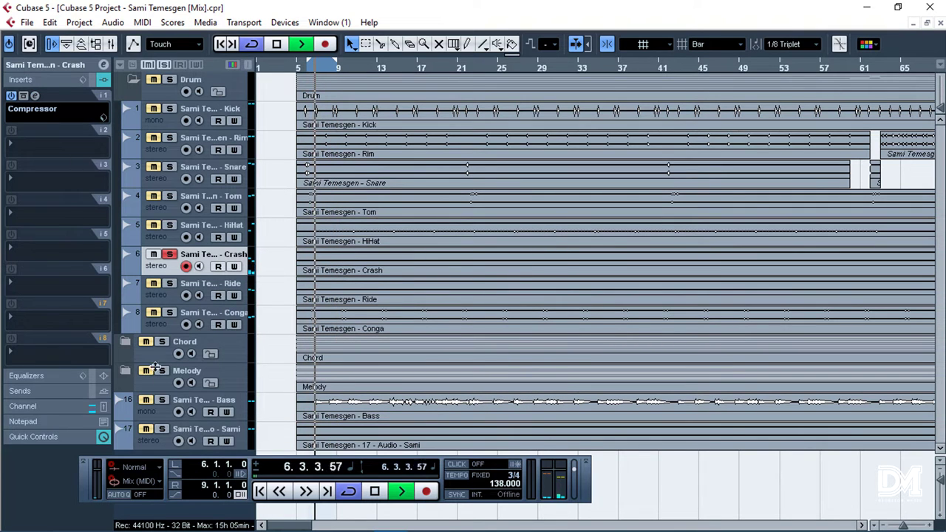
key("space")
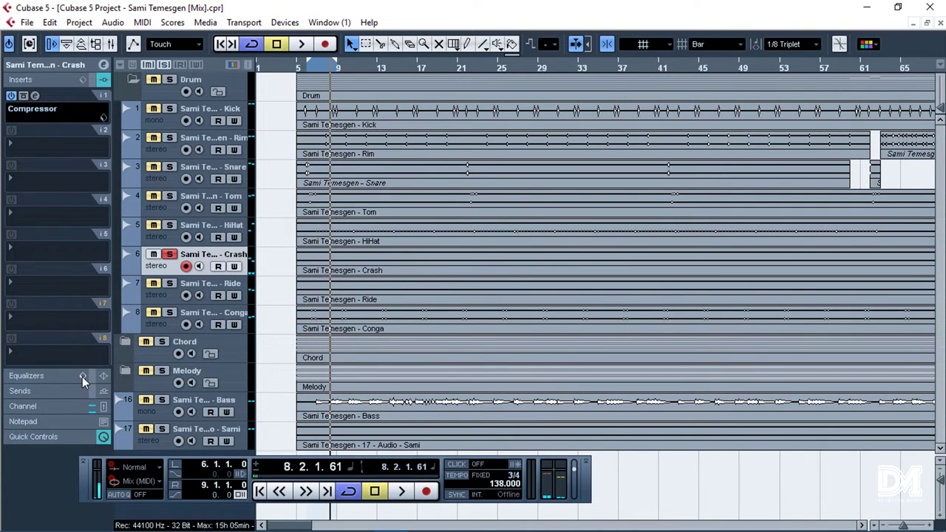
Apply the Basic Hihat EQ preset to the Crash track, and listen to it alone and with the whole Drum folder soloed
left_click(82, 376)
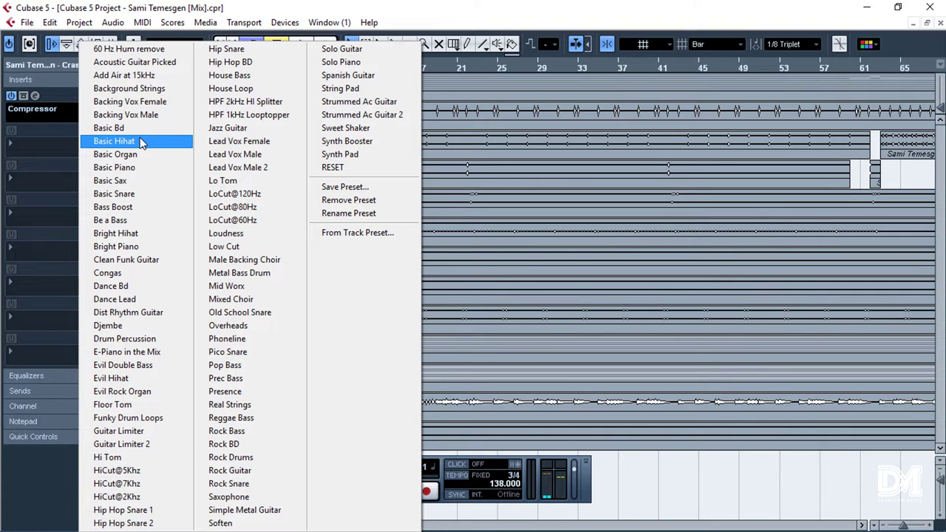
left_click(115, 141)
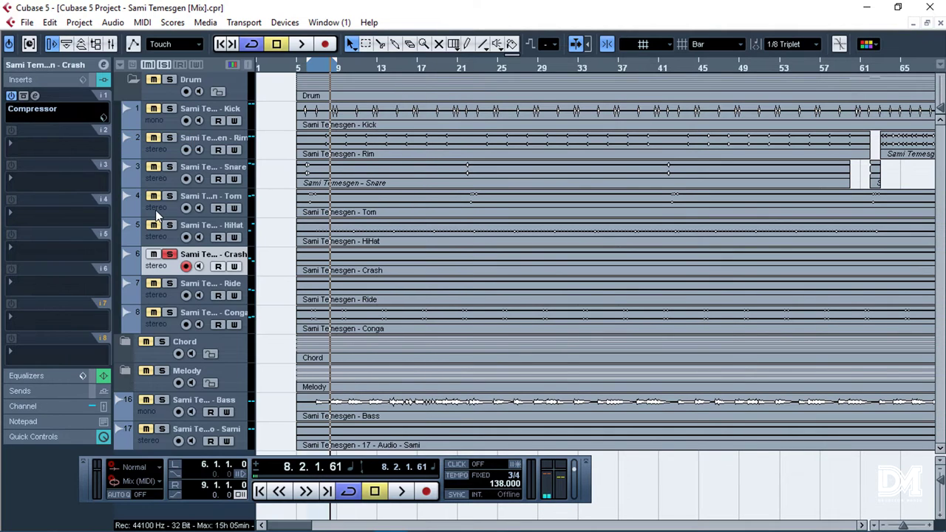
key("space")
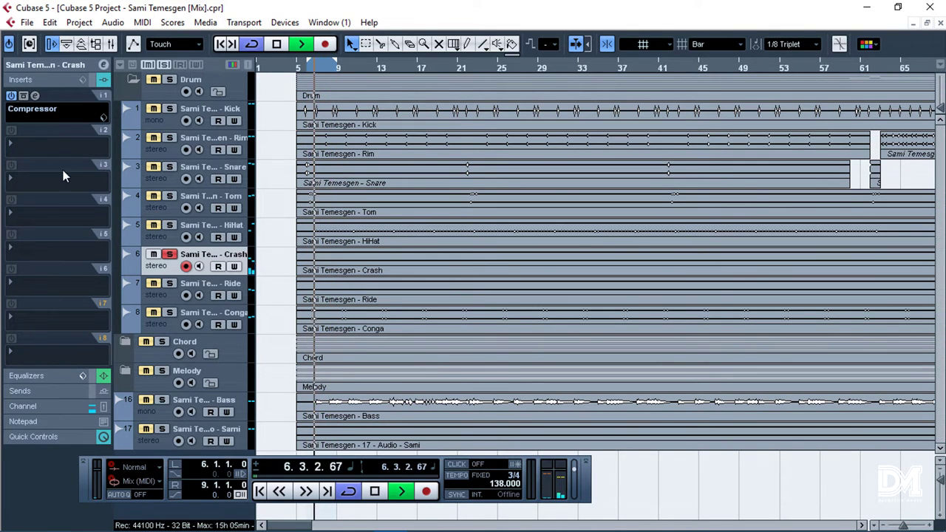
left_click(91, 379)
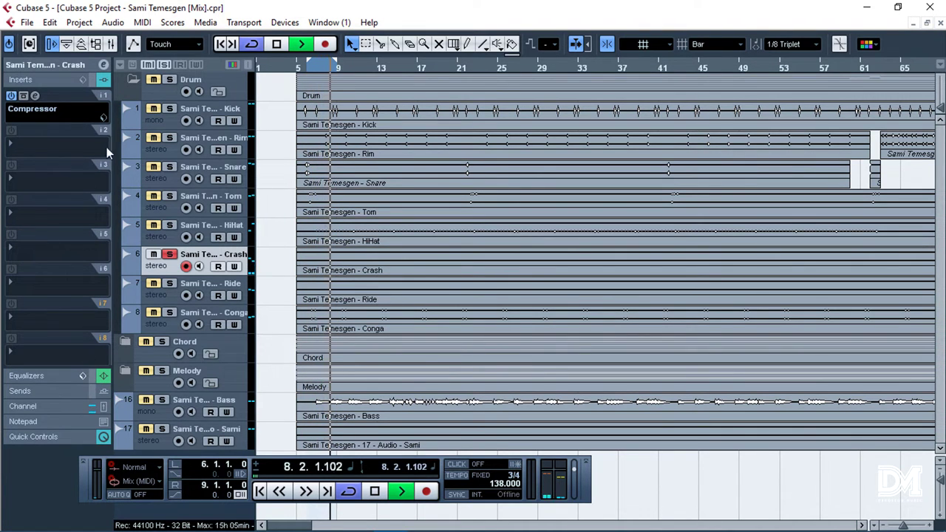
left_click(169, 80)
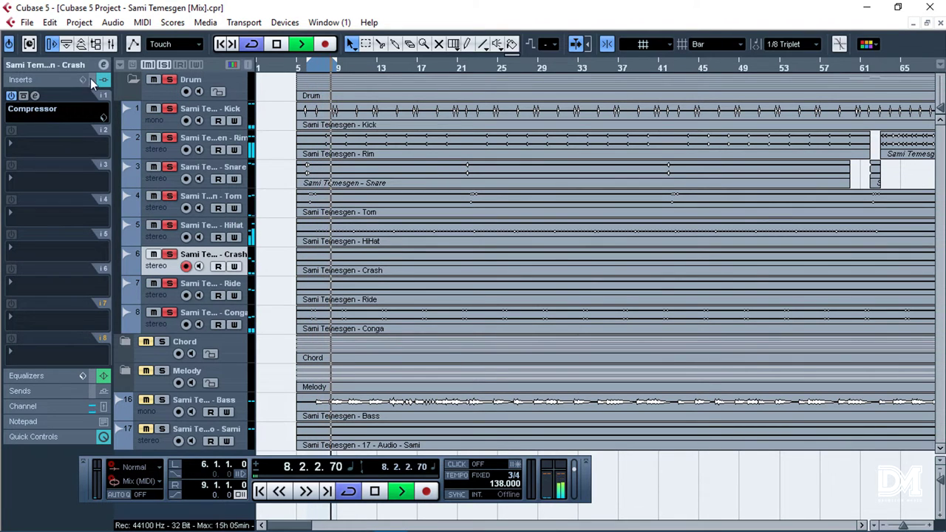
key("space")
Solo only the Ride track and start playback
left_click(211, 279)
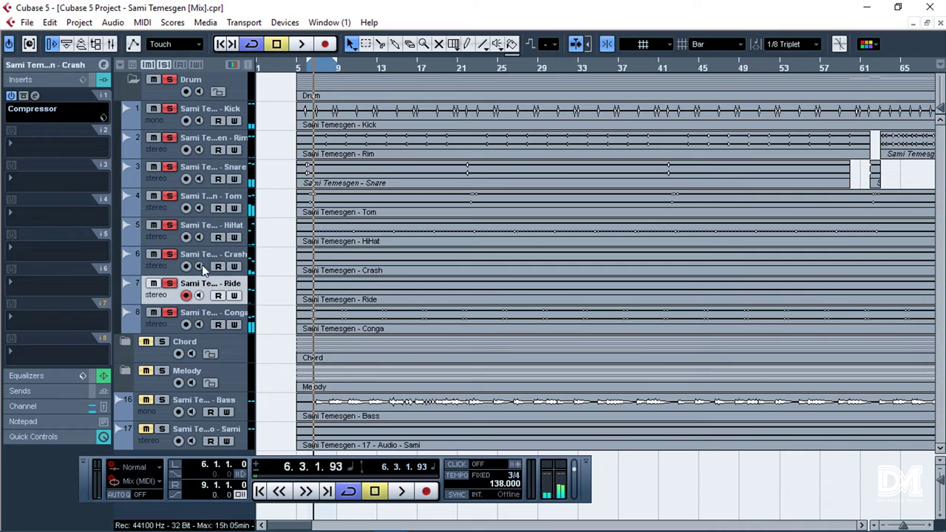
left_click(169, 80)
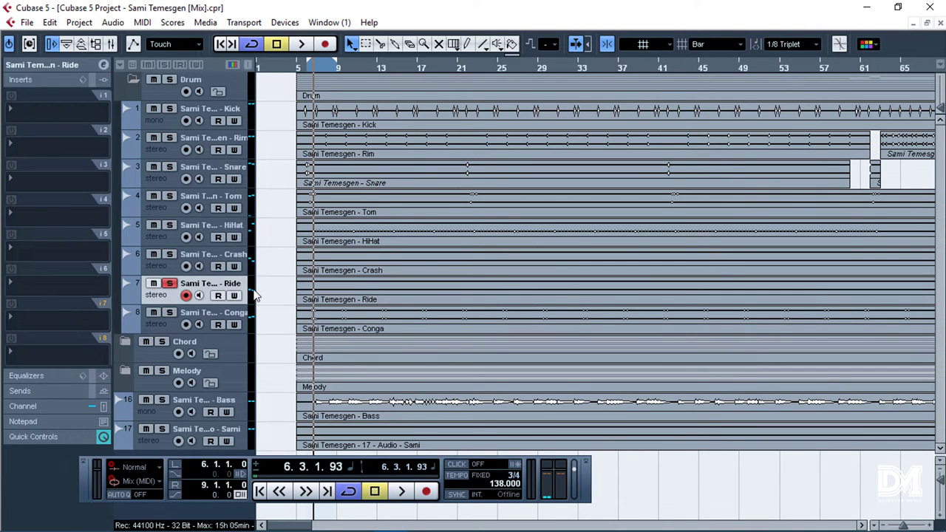
left_click(153, 80)
key("space")
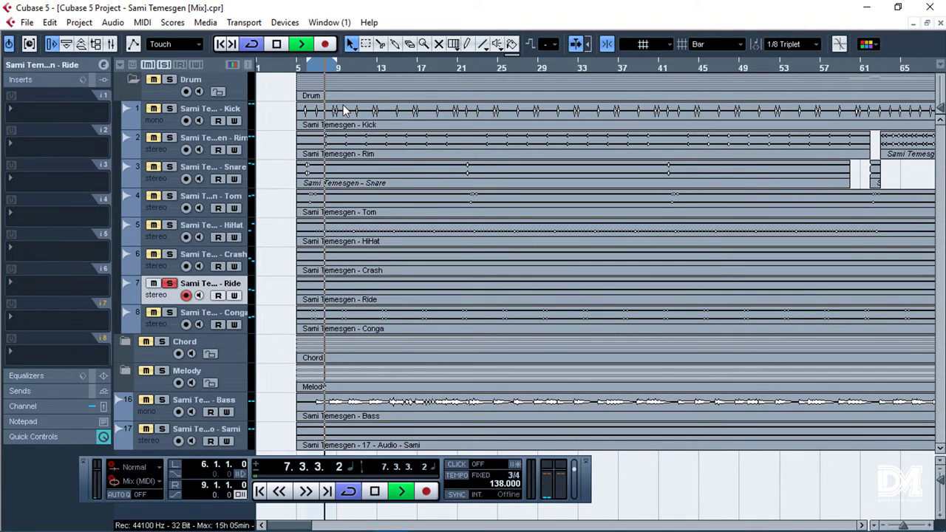
Set the loop from bar 5 to bar 6 and listen to the Ride
key("g")
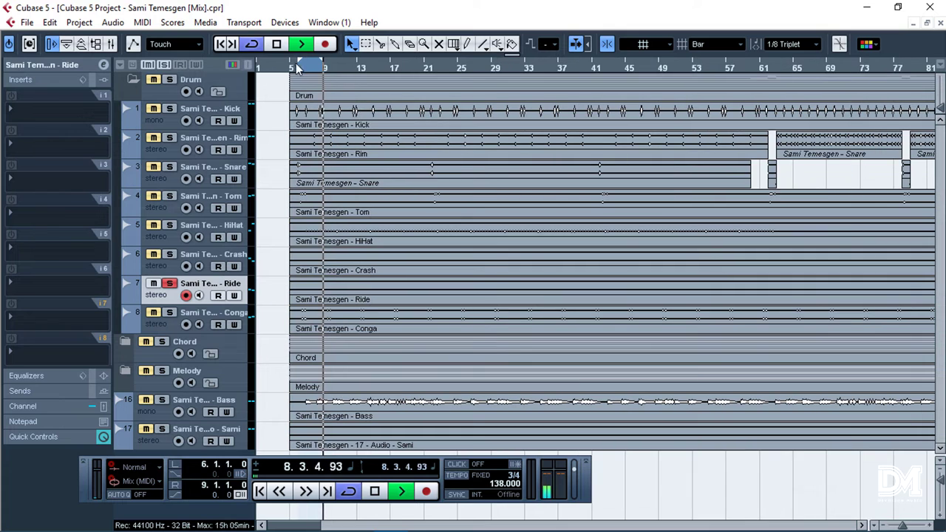
left_click_drag(292, 64, 301, 67)
left_click(291, 68)
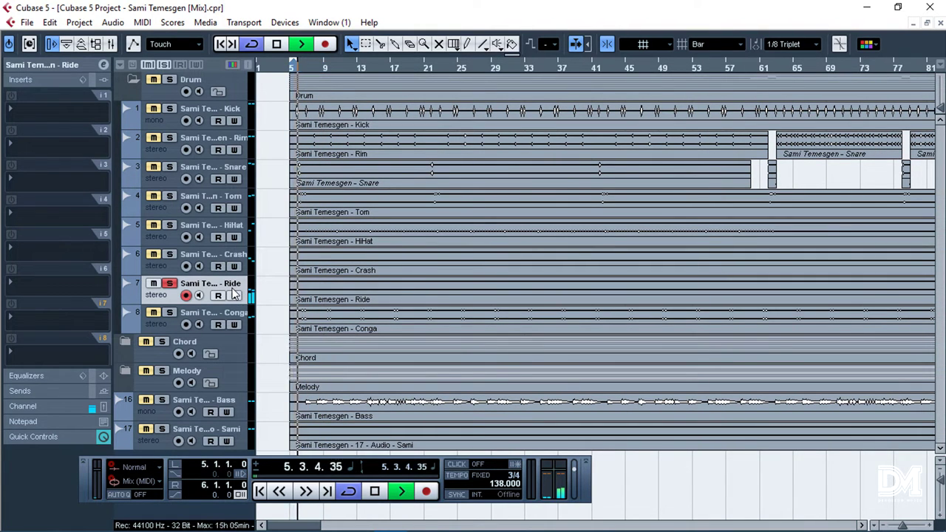
key("space")
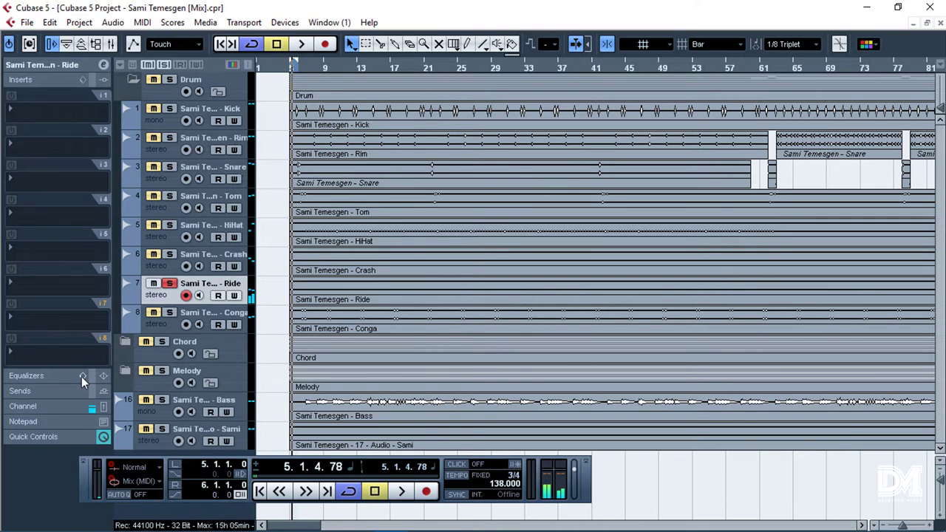
Compare the Basic Hihat and Evil Hihat EQ presets on the Ride track and keep Basic Hihat
left_click(82, 376)
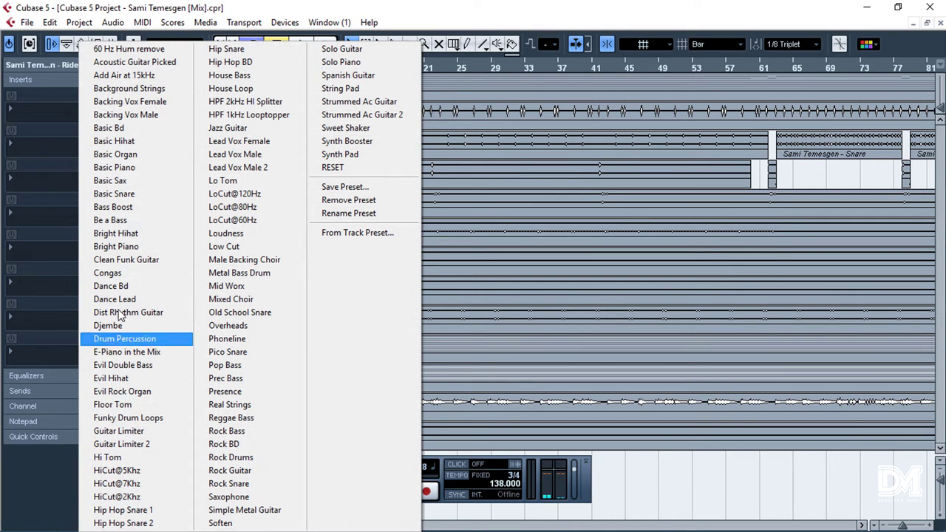
left_click(121, 141)
key("space")
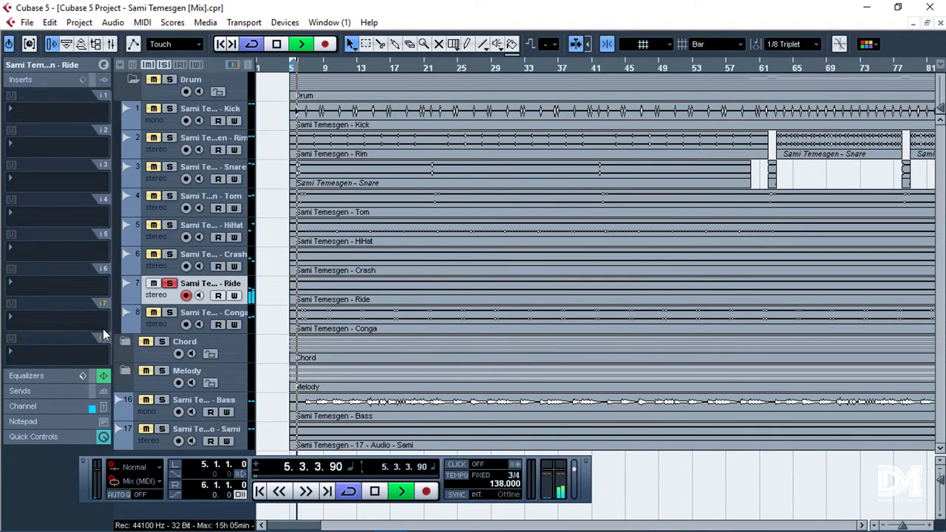
left_click(80, 376)
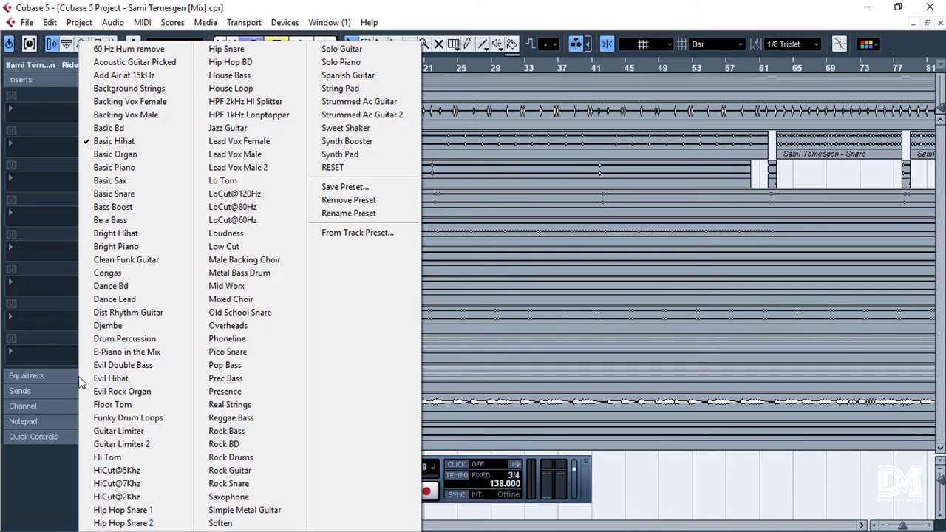
left_click(114, 377)
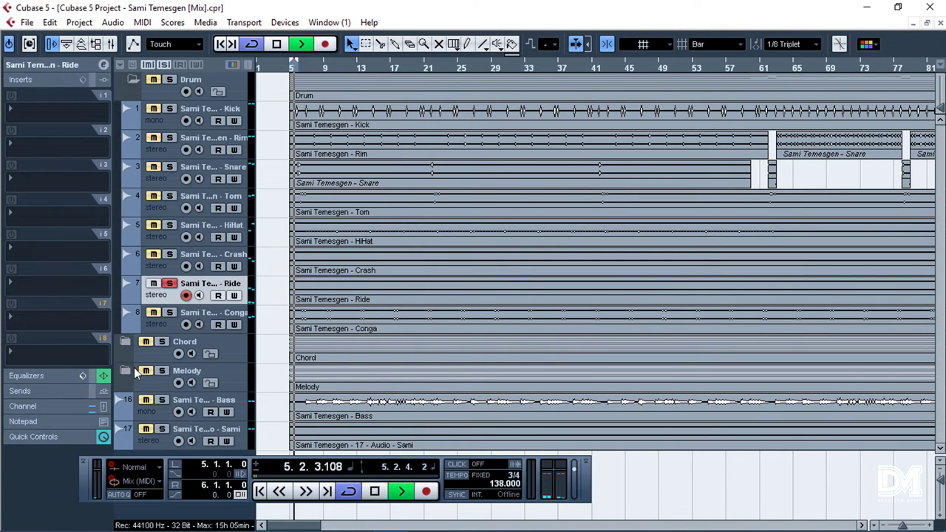
left_click(83, 375)
left_click(104, 140)
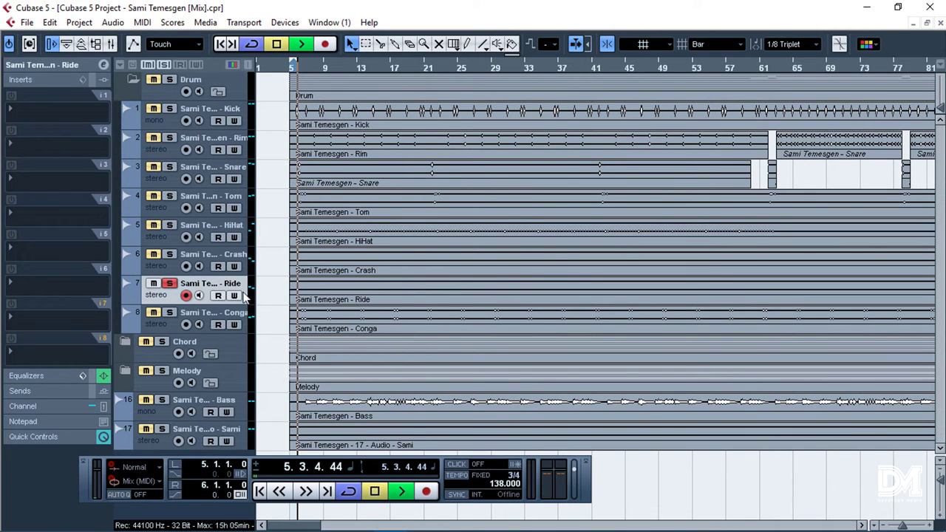
key("space")
Solo only the Conga track with a loop from bar 9 to bar 13 and apply the Congas EQ preset to it
left_click(170, 284)
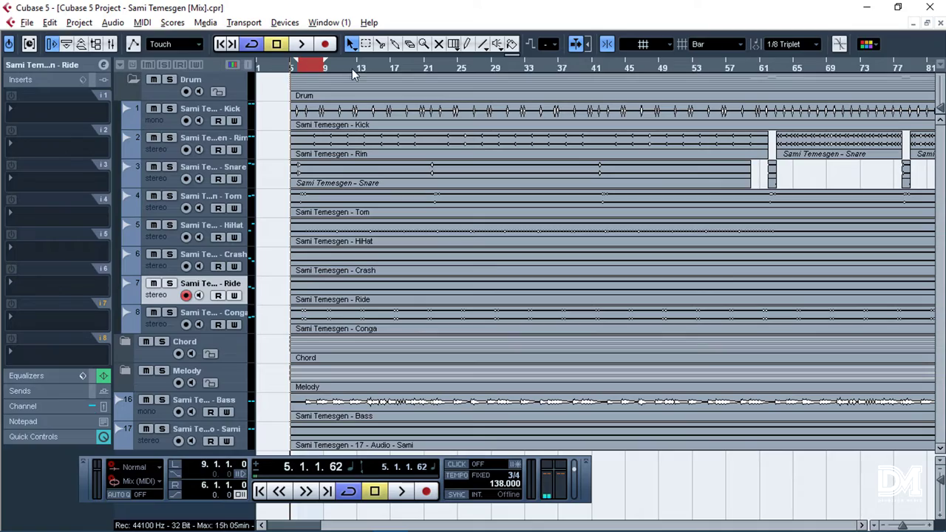
left_click(326, 68)
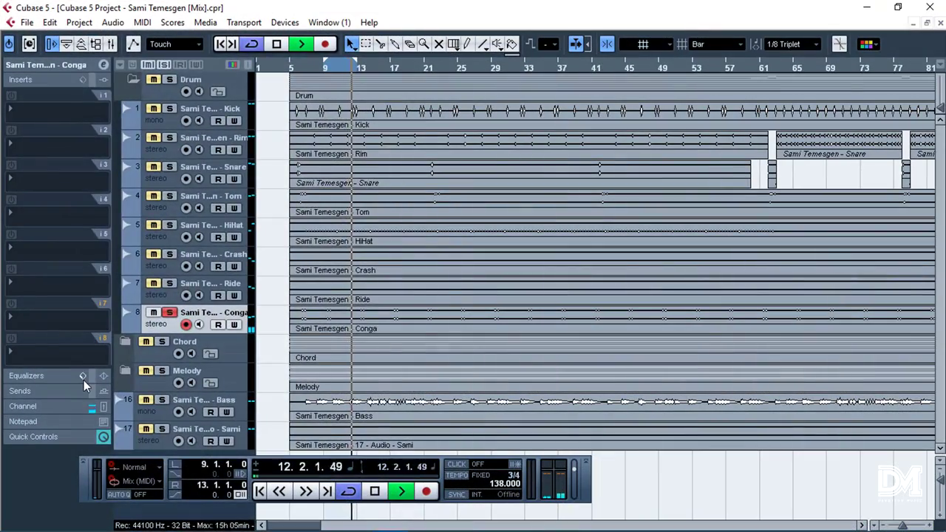
left_click(84, 379)
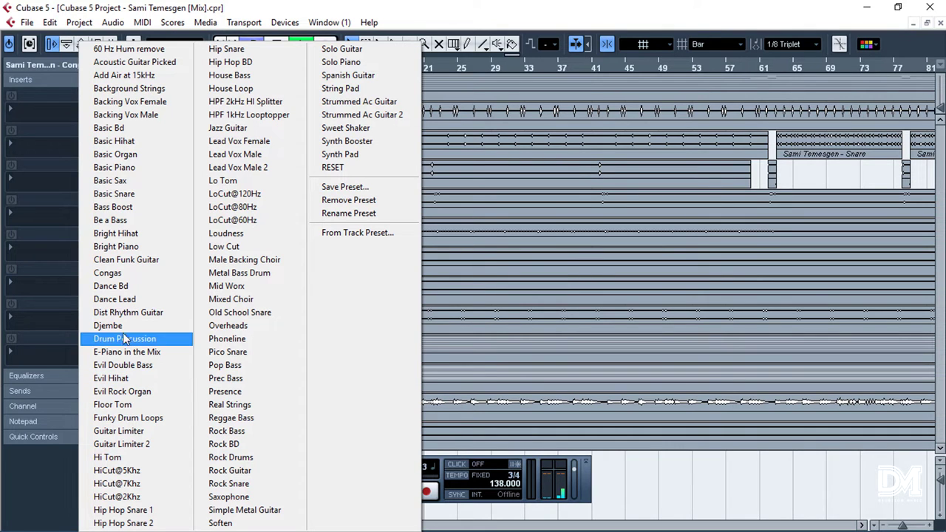
left_click(130, 273)
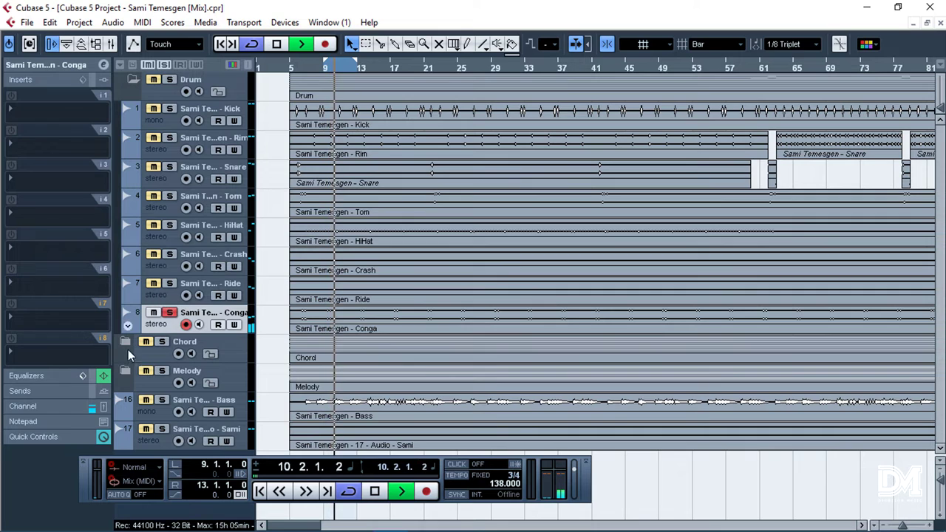
left_click(91, 379)
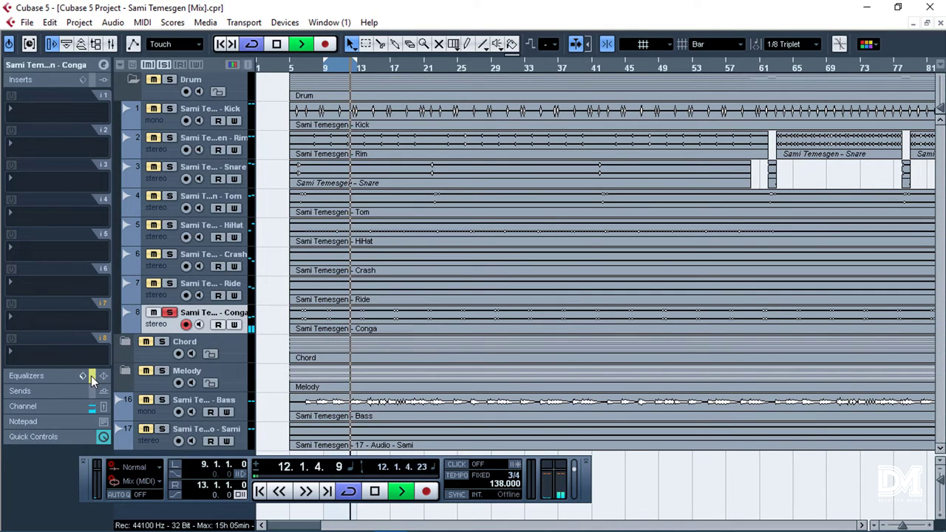
Solo the Drum folder and listen to all the drum tracks together
left_click(169, 79)
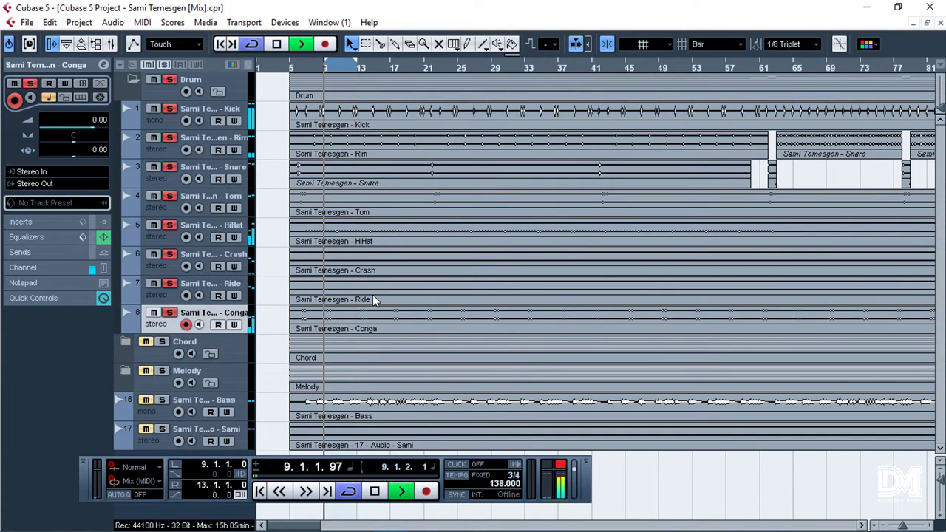
key("space")
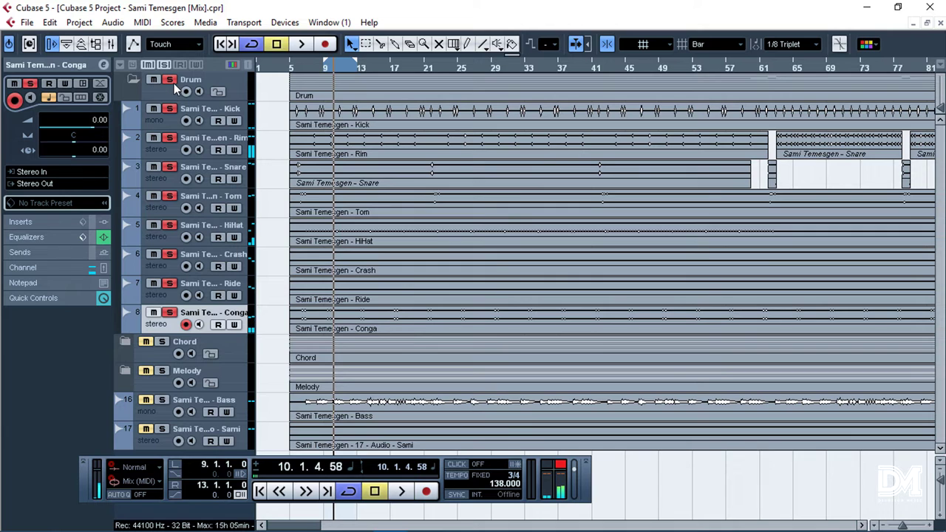
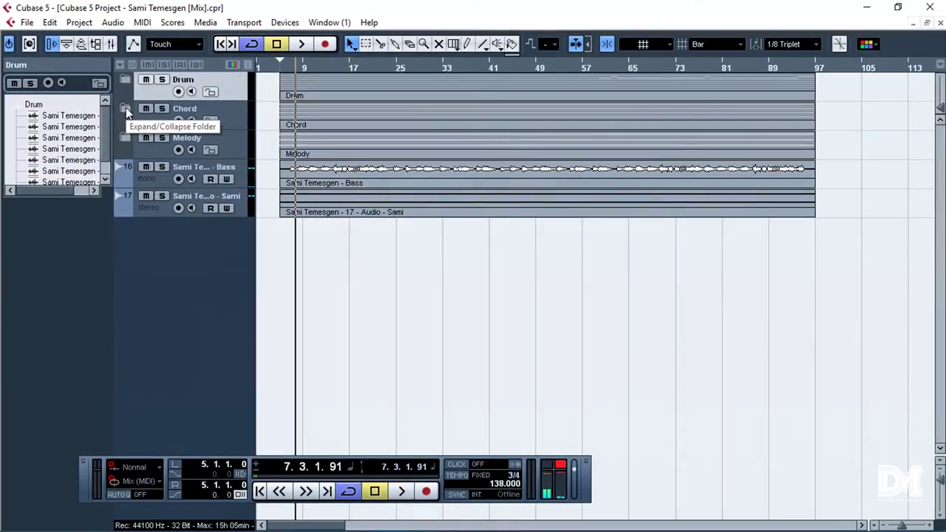
Expand the Chord folder, select the EP track and place the playback cursor at bar 7
left_click(133, 108)
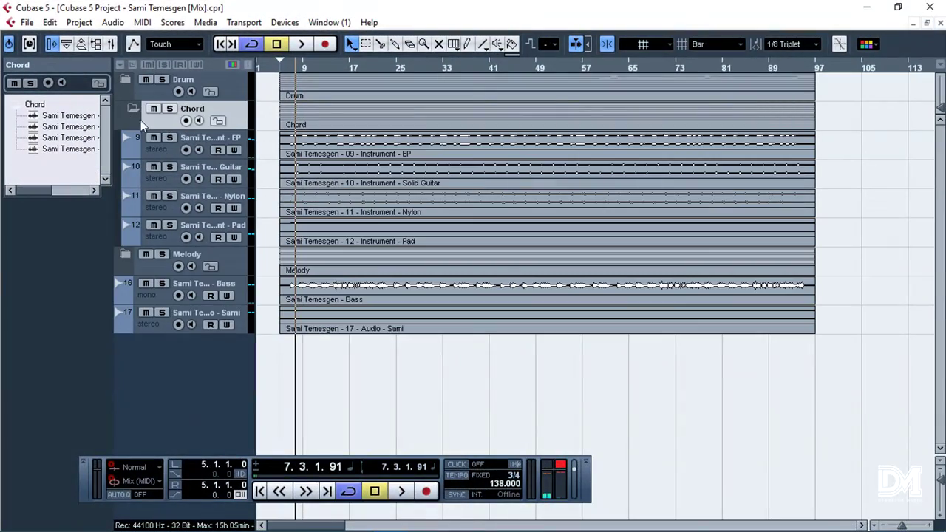
left_click(212, 140)
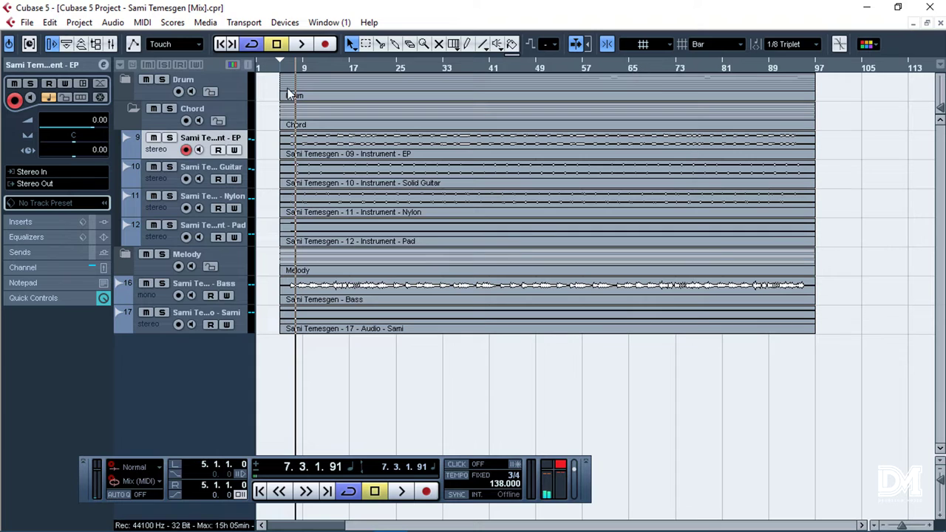
left_click(293, 66)
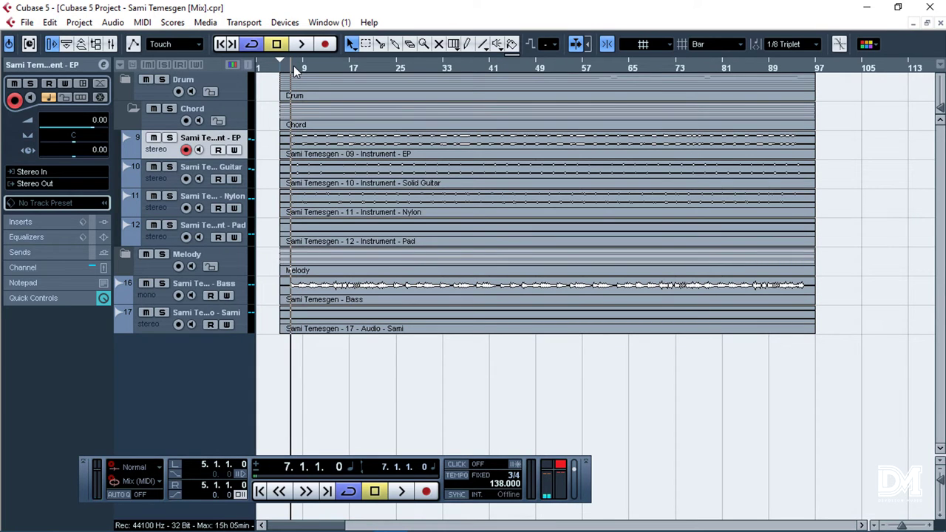
Solo the EP track and start playback
key("s")
key("space")
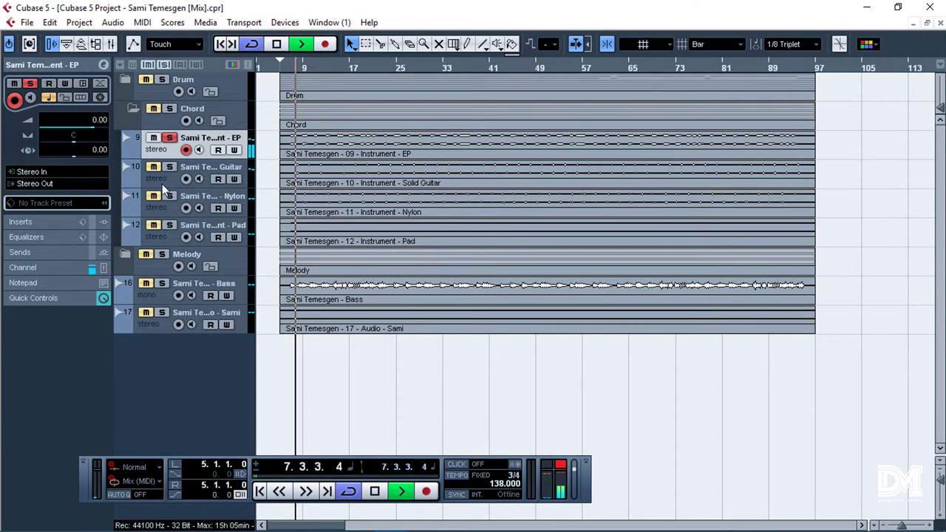
Try the E-Piano in the Mix equalizer preset on the EP track, and reset the equalizer
left_click(83, 238)
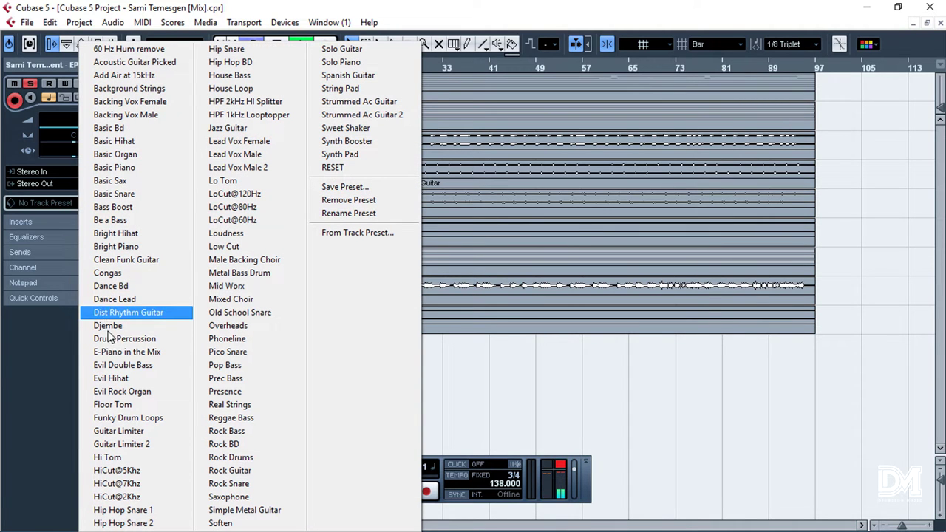
left_click(114, 353)
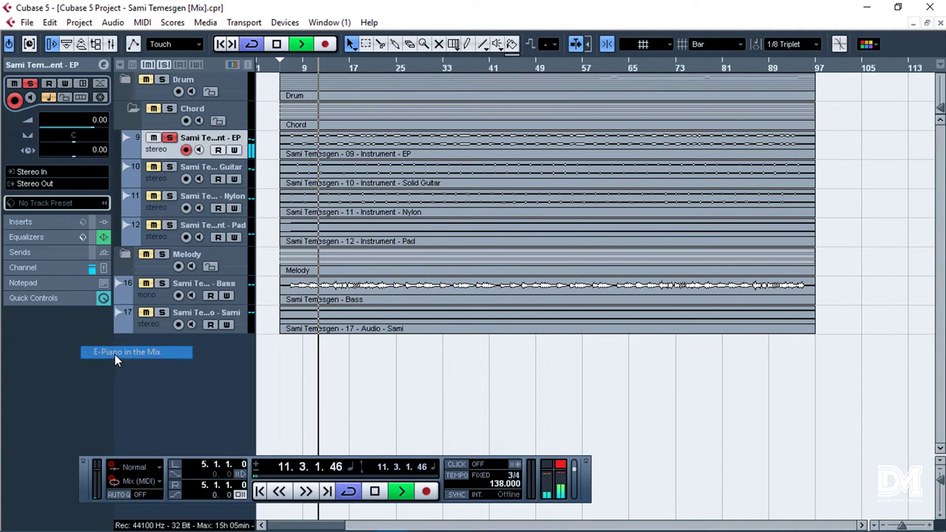
left_click(84, 238)
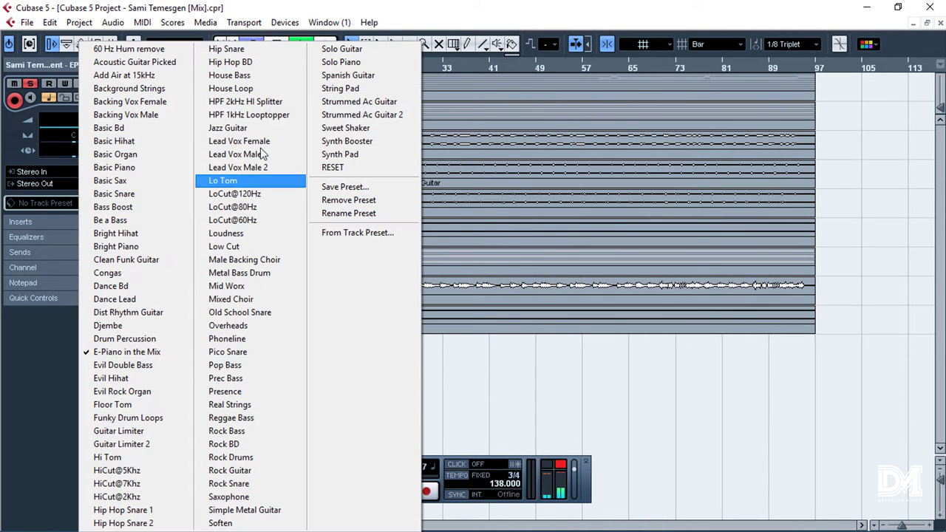
left_click(358, 170)
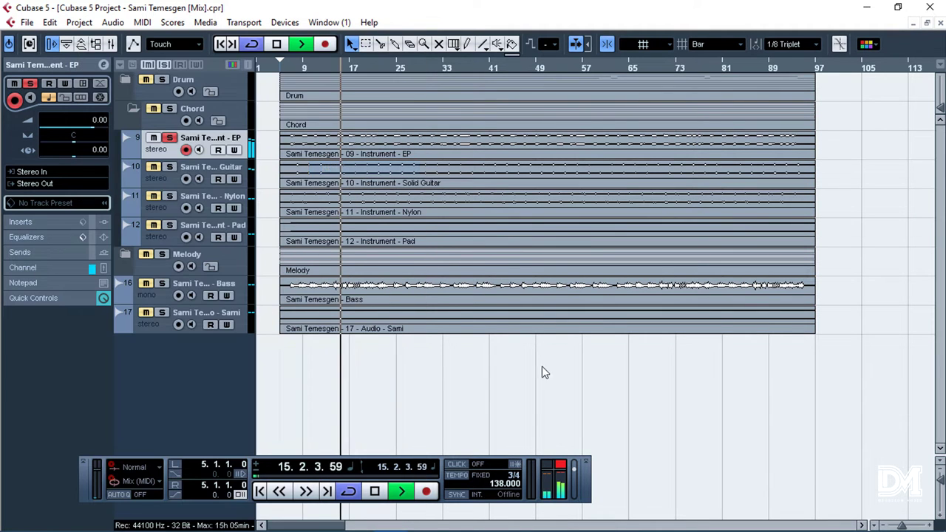
Open the EP track's channel settings and enable all four equalizer bands while it plays
key("space")
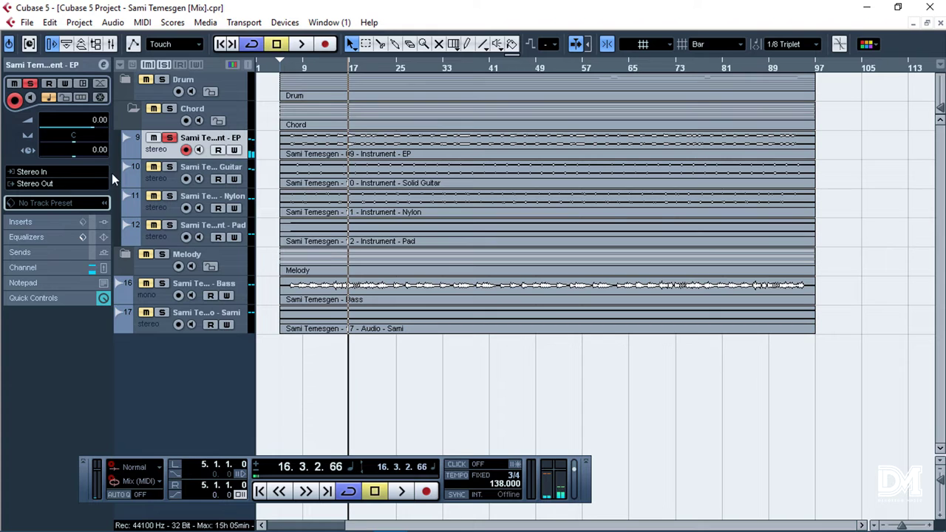
left_click(103, 66)
key("space")
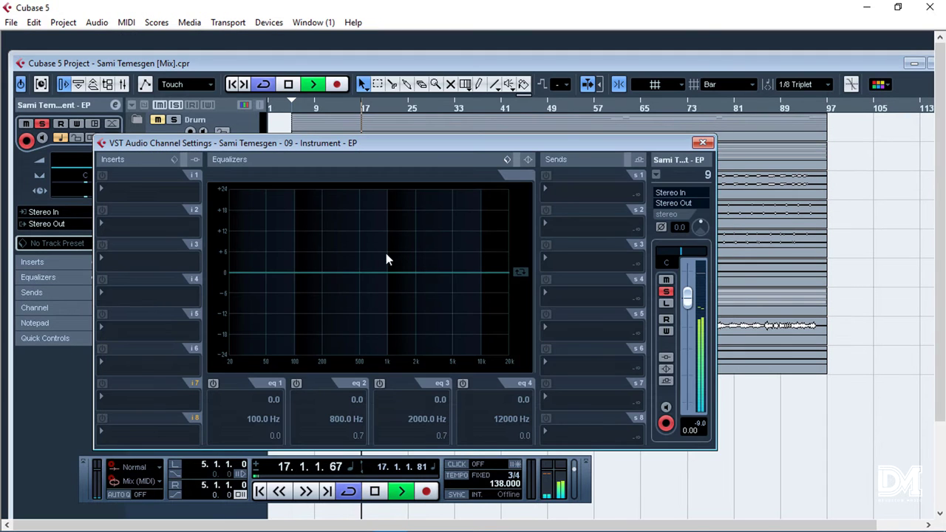
left_click(213, 383)
left_click(295, 383)
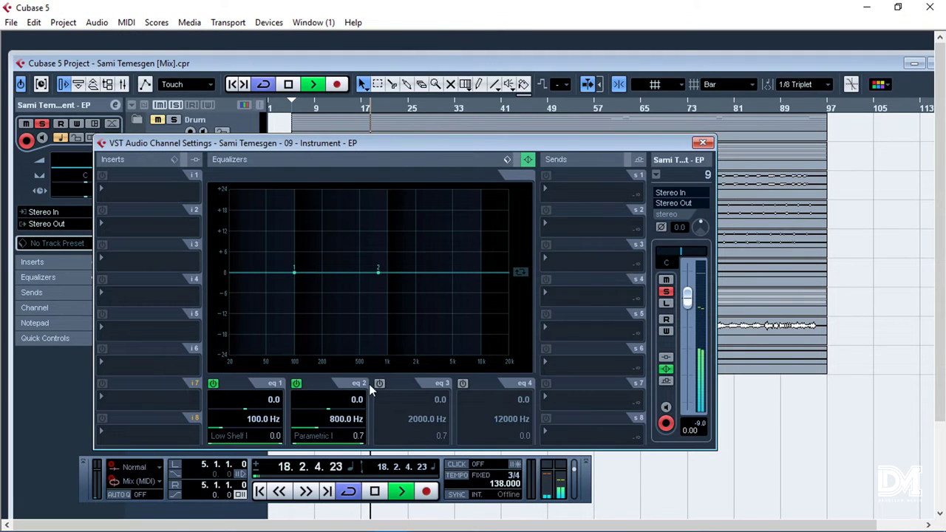
left_click(379, 383)
left_click(463, 383)
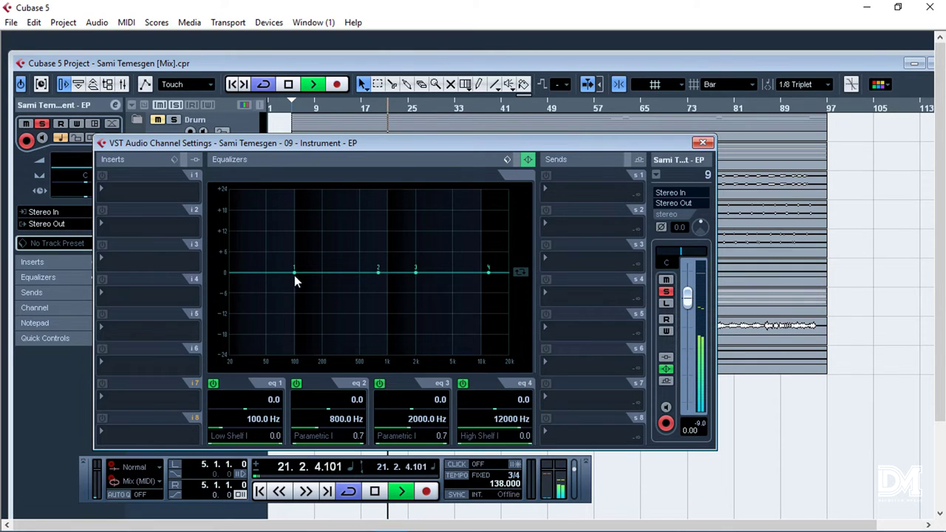
Set EQ band 1 of the EP channel to High Pass I at about 116 Hz with -24.0 gain
left_click_drag(295, 278, 300, 377)
left_click(237, 436)
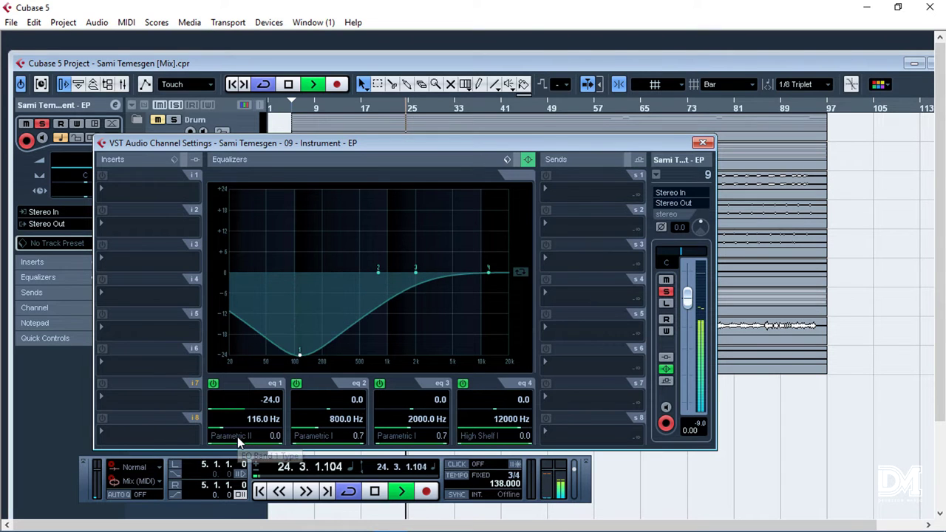
left_click(238, 436)
left_click(237, 438)
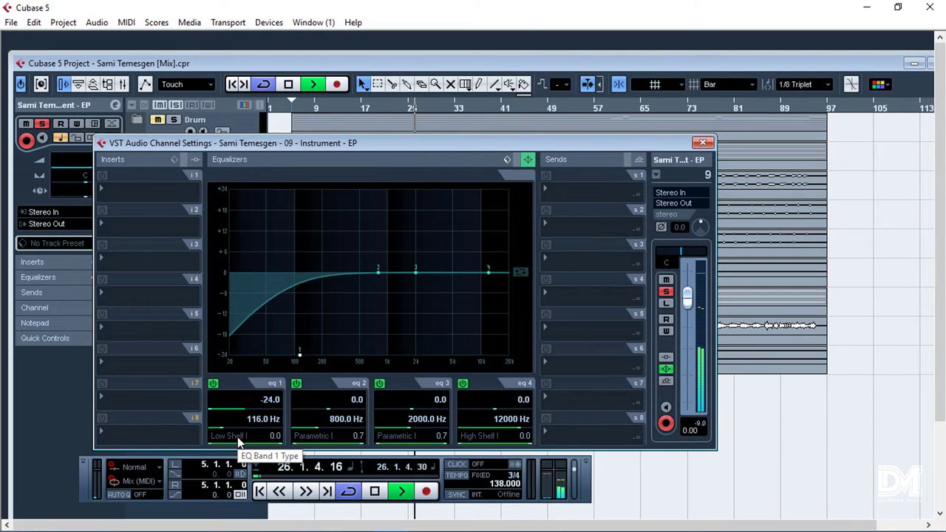
left_click(238, 437)
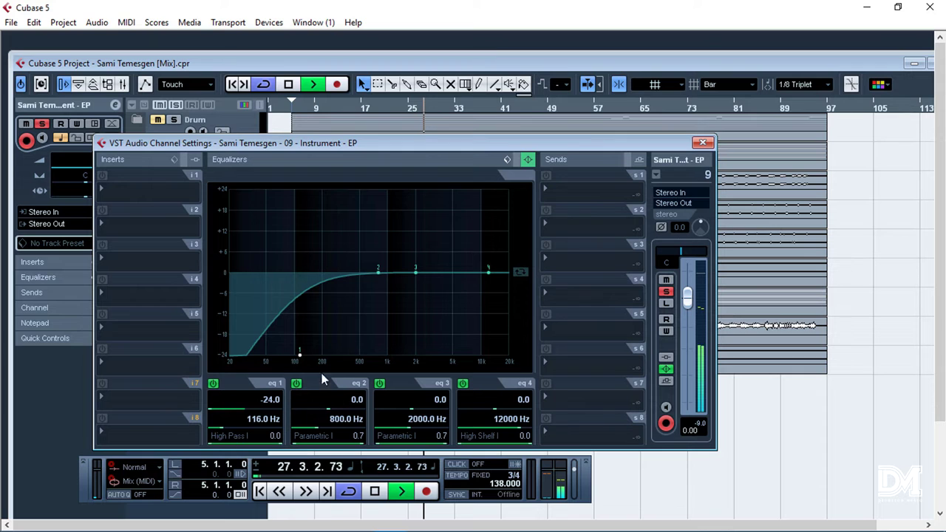
Shape the EP's upper EQ bands: about -3.8 at 542 Hz, 2.6 at 4148 Hz, and 8.2 at 14955 Hz
left_click_drag(378, 275, 442, 260)
left_click_drag(447, 257, 446, 269)
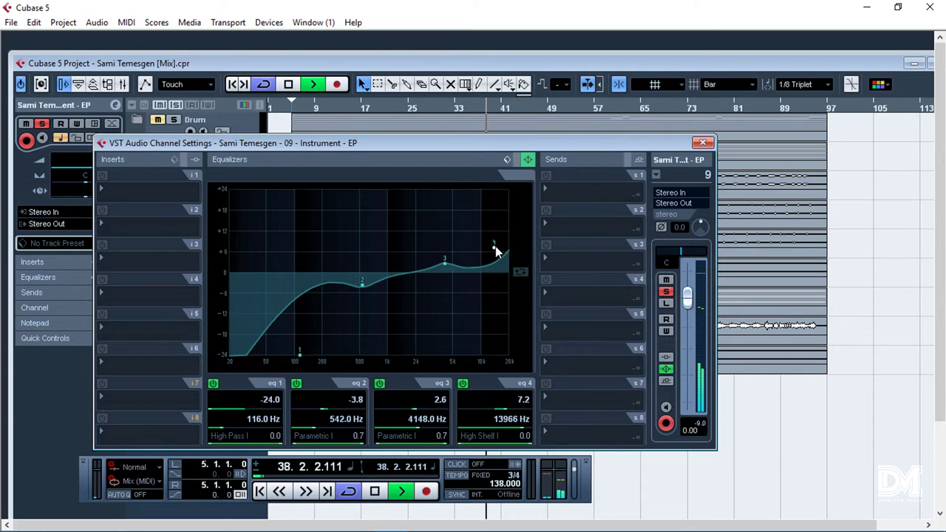
key("space")
Close the EP channel settings and compare the track's sound with the equalizer bypassed and active
left_click(517, 159)
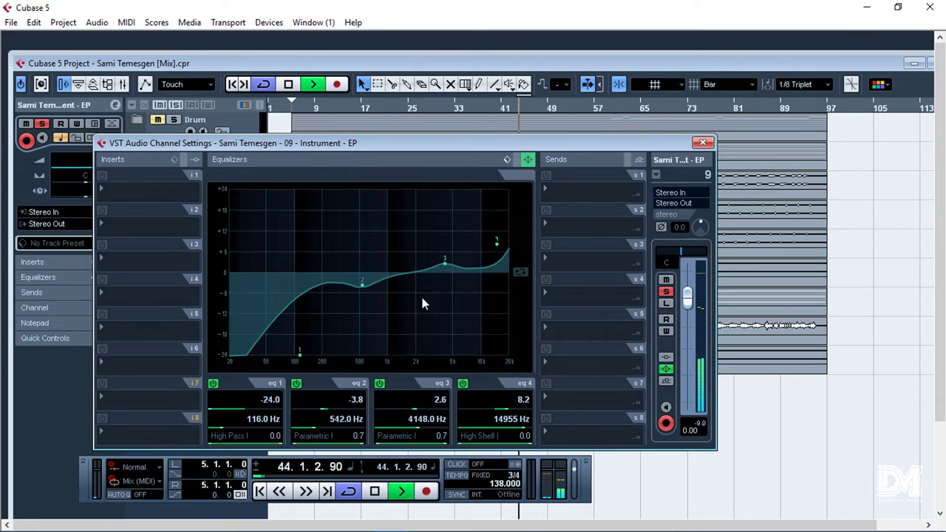
left_click(703, 142)
key("space")
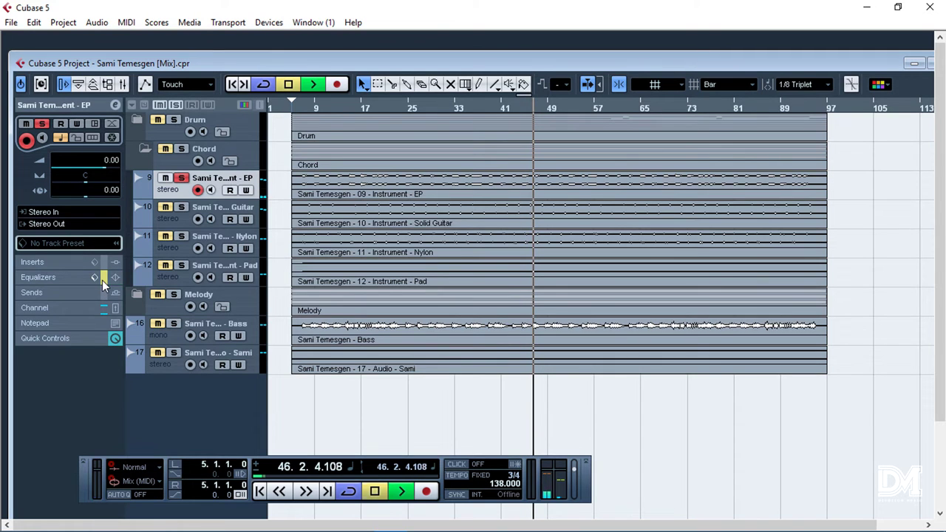
key("space")
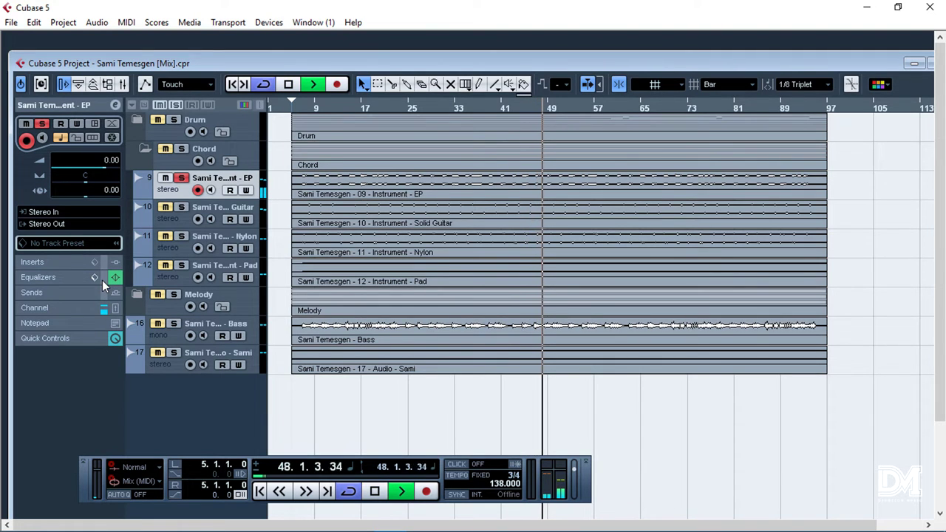
Maximize the project window and switch the solo and selection from EP to the Solid Guitar track
double_click(474, 65)
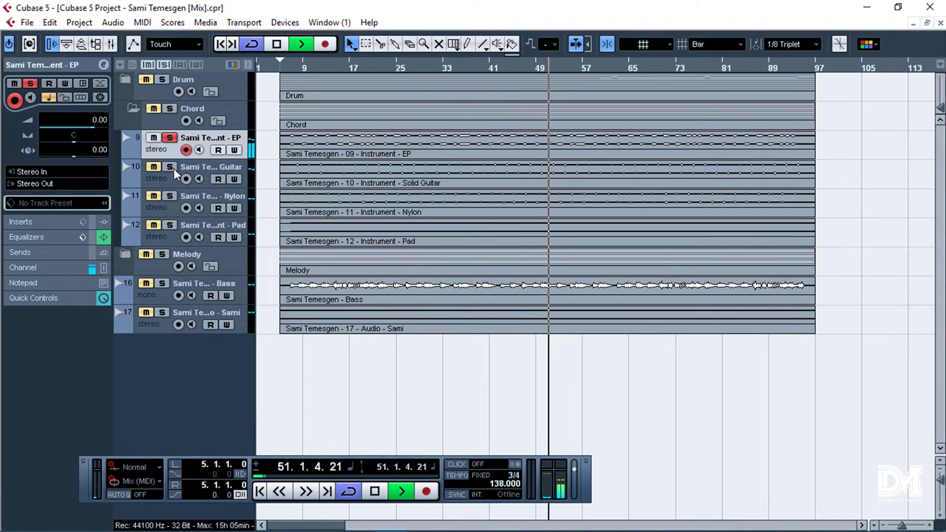
key("space")
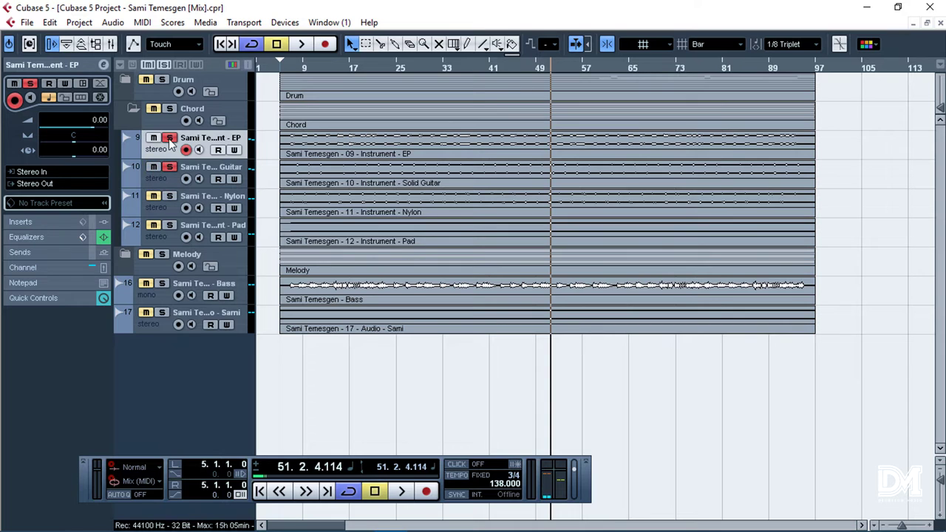
left_click(177, 174)
key("space")
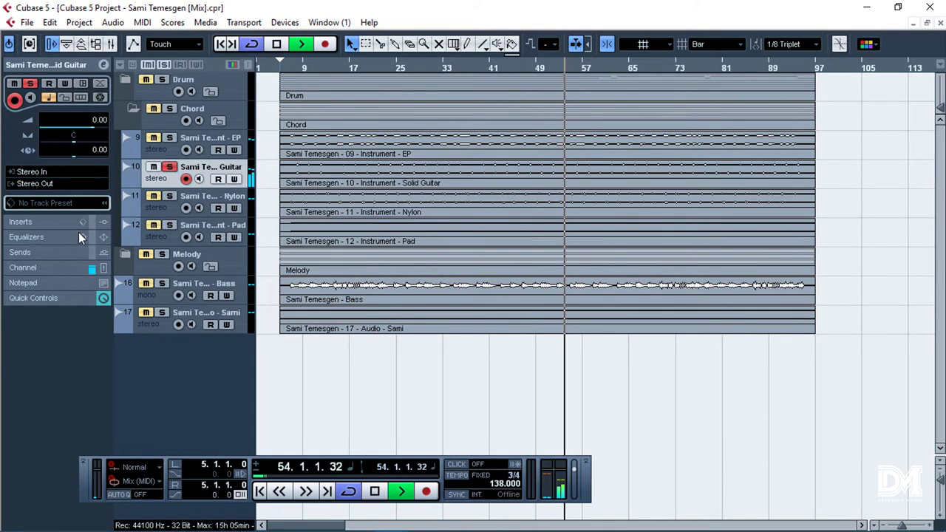
Lower the Solid Guitar track's volume to -2.00
double_click(103, 121)
scroll(103, 121, "down", 1)
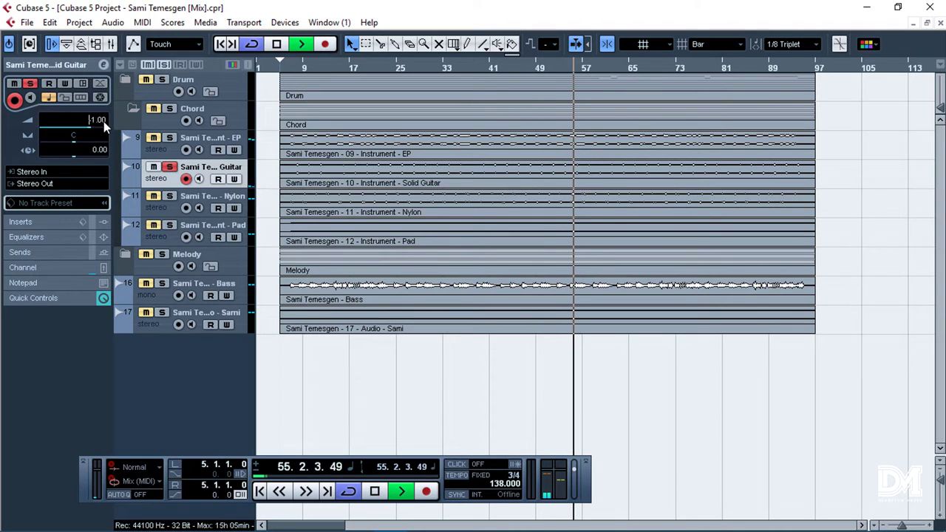
scroll(103, 121, "down", 1)
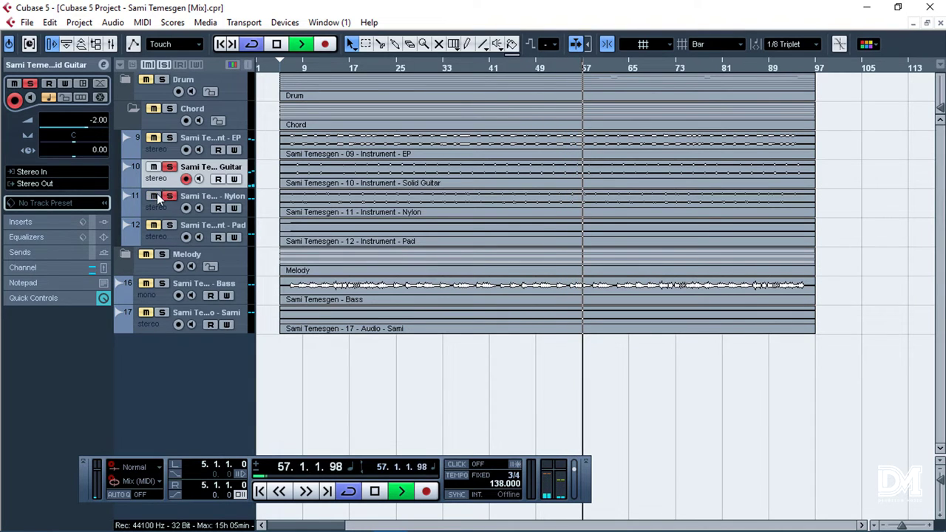
Switch the solo from Solid Guitar to the Nylon track and select it
left_click(169, 154)
left_click(169, 168)
left_click(195, 202)
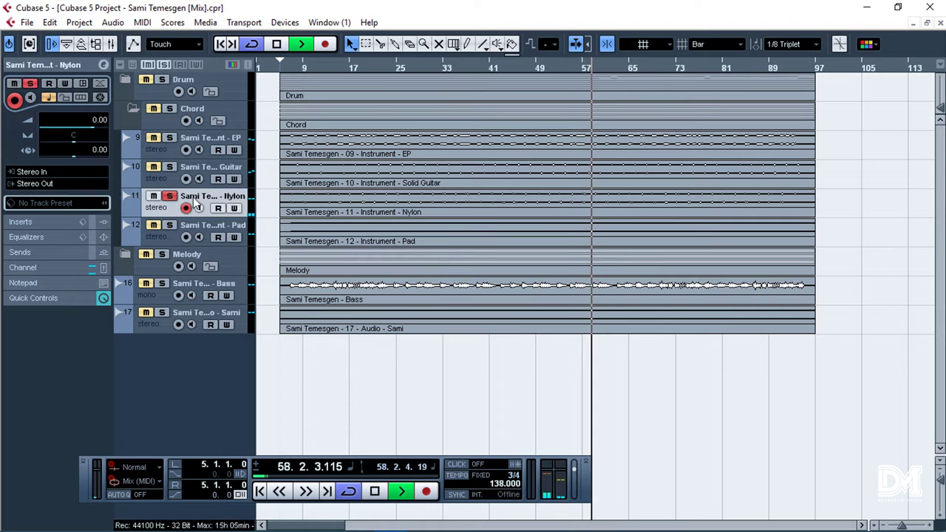
Audition the Acoustic Guitar Picked equalizer preset on the Nylon track and replace it with Spanish Guitar
key("space")
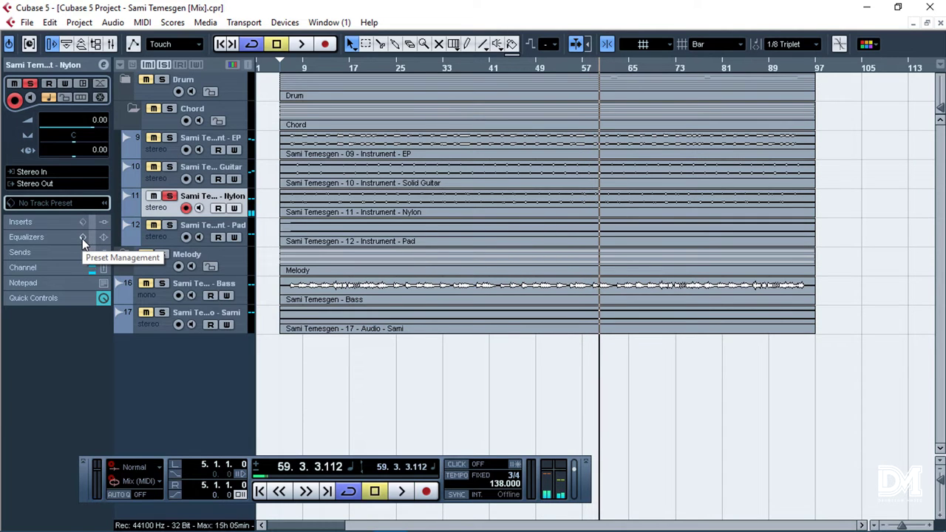
left_click(82, 238)
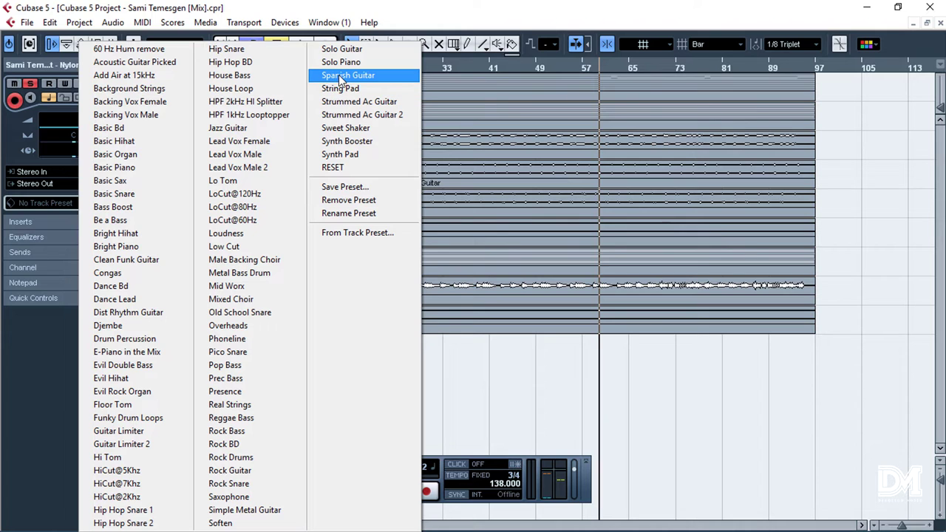
left_click(171, 64)
key("space")
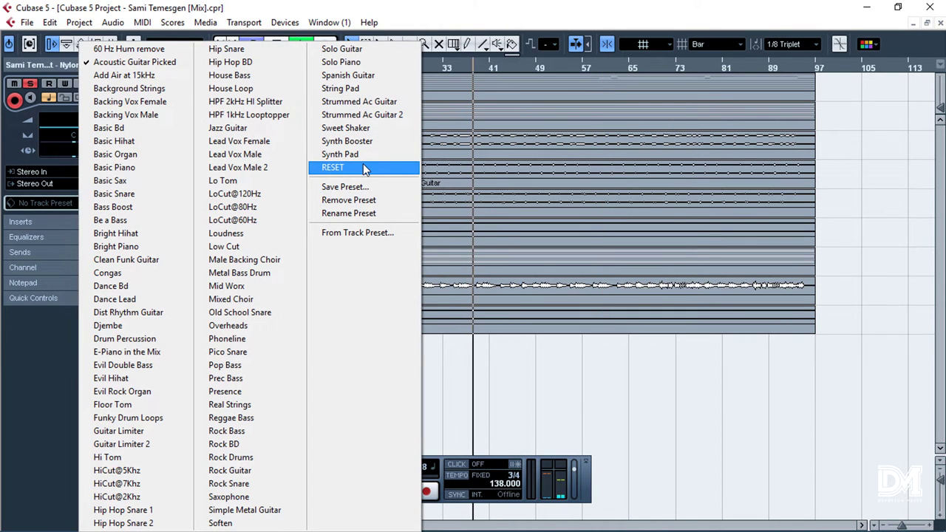
left_click(364, 77)
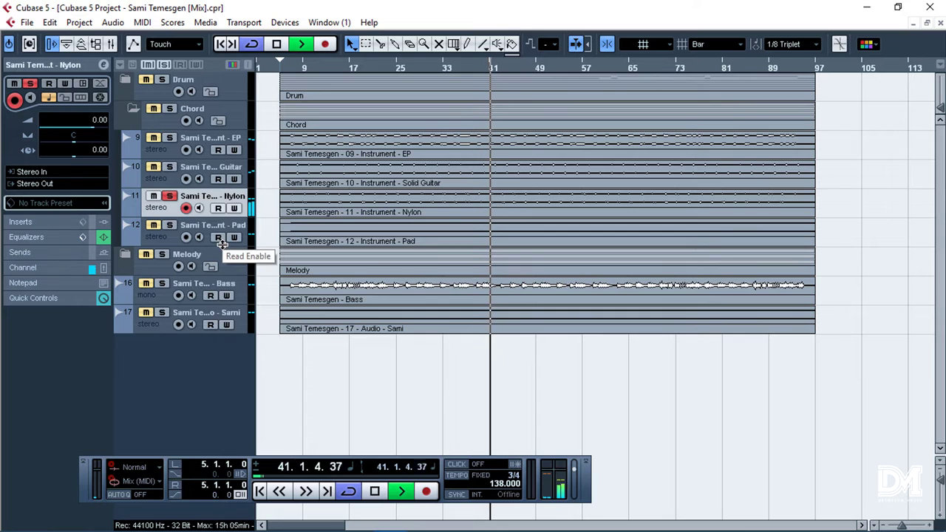
Solo the Solid Guitar, EP and Pad tracks alongside Nylon, and apply the Synth Pad equalizer preset to Pad
left_click(169, 167)
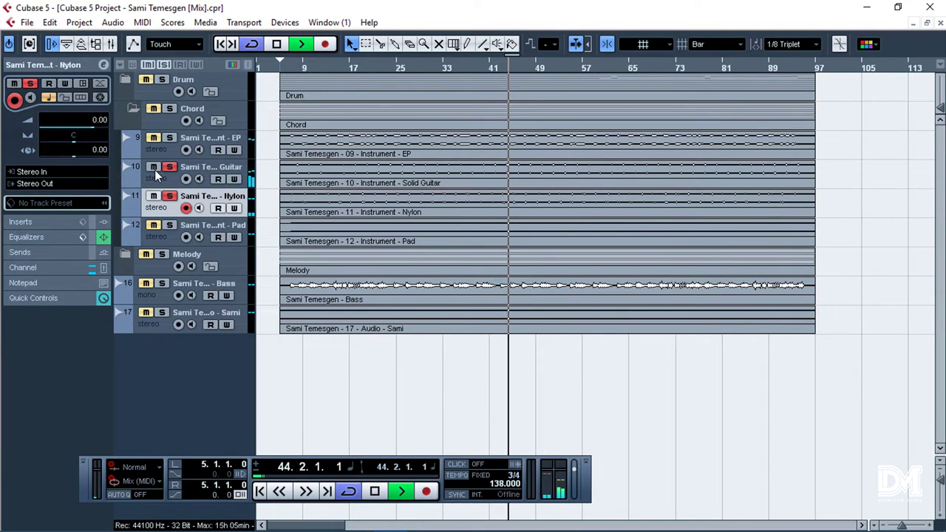
left_click(155, 176)
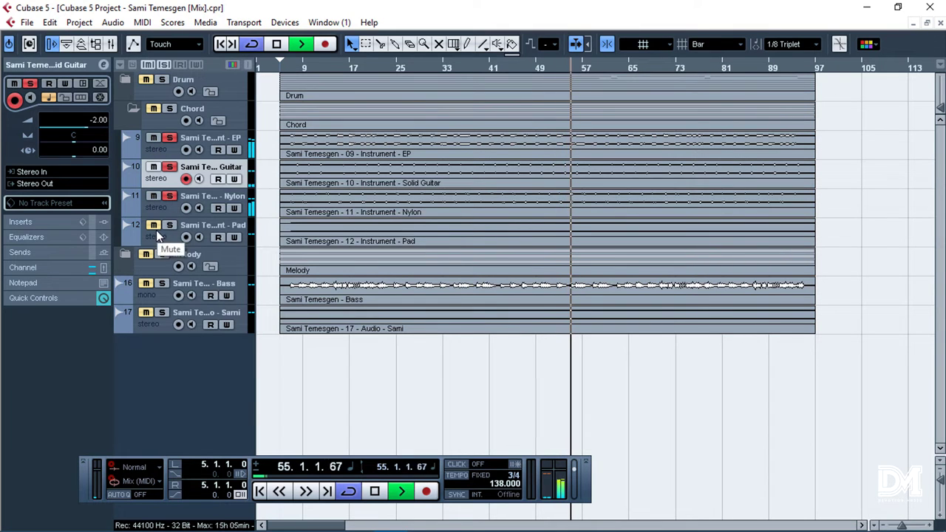
left_click(191, 232)
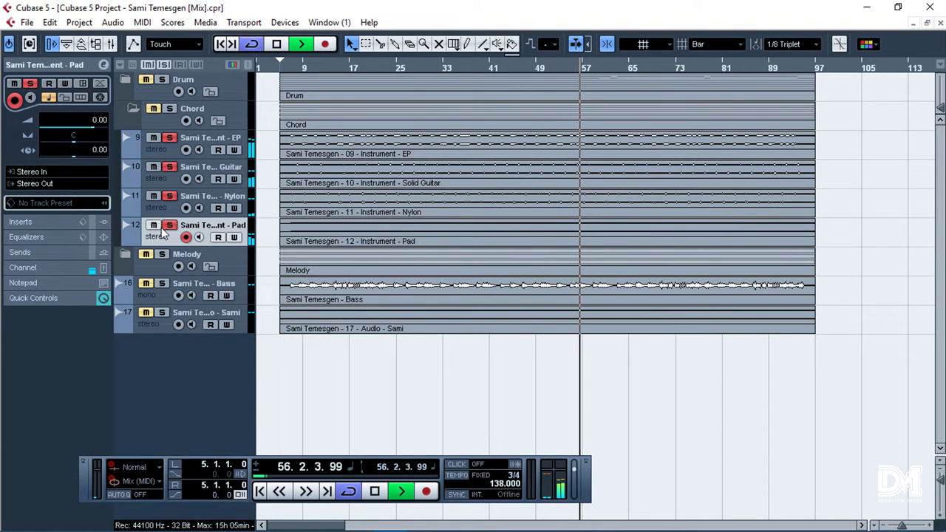
left_click(83, 237)
left_click(342, 155)
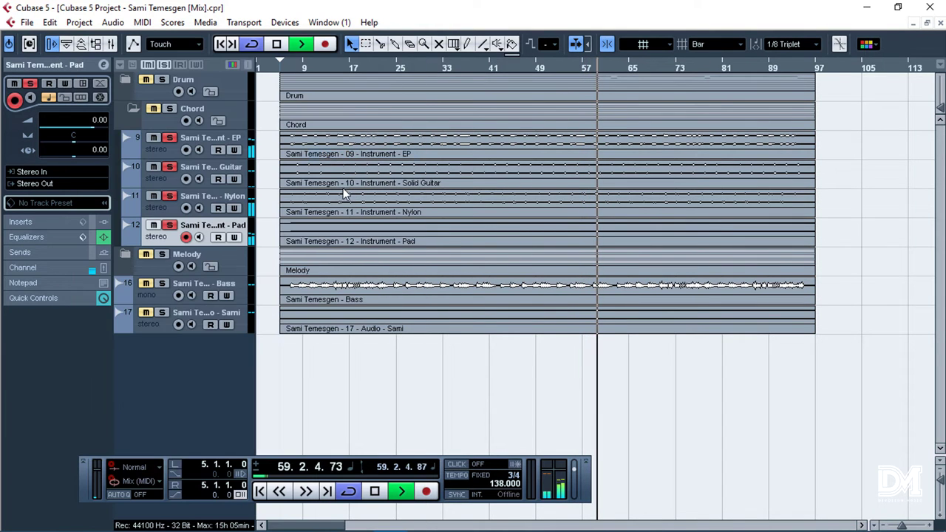
Set the Solid Guitar track's volume to -5.00 while the chord tracks play together
left_click(198, 175)
double_click(99, 122)
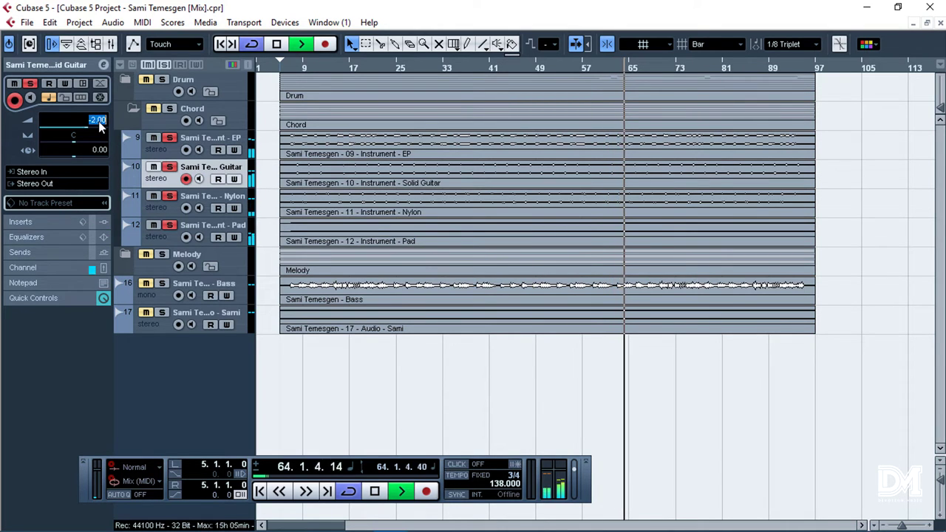
key("Left")
key("Return")
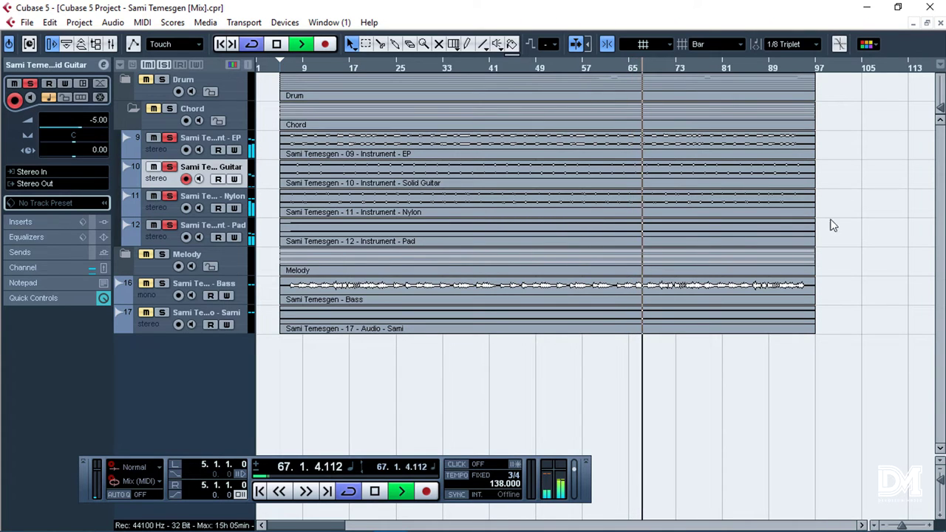
Set the Nylon track's volume to -1.00
left_click(205, 202)
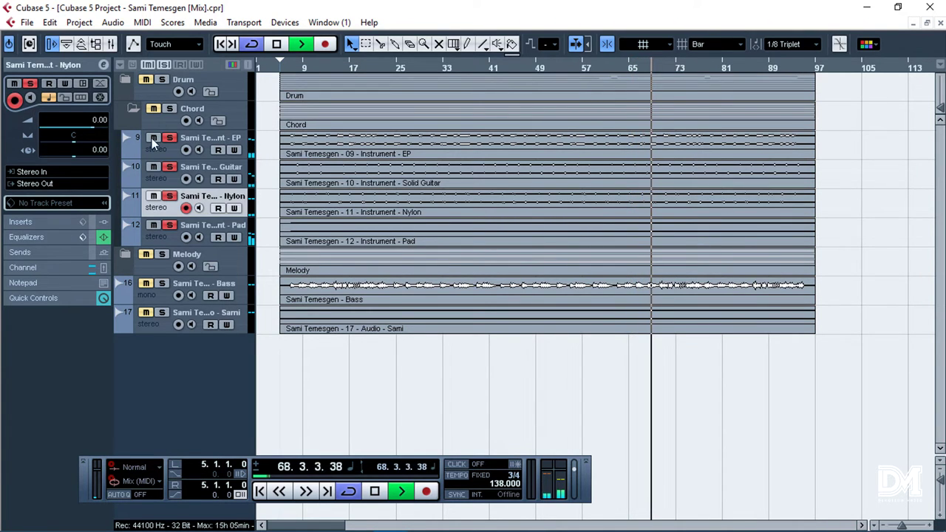
left_click(102, 120)
key("Down")
key("Down")
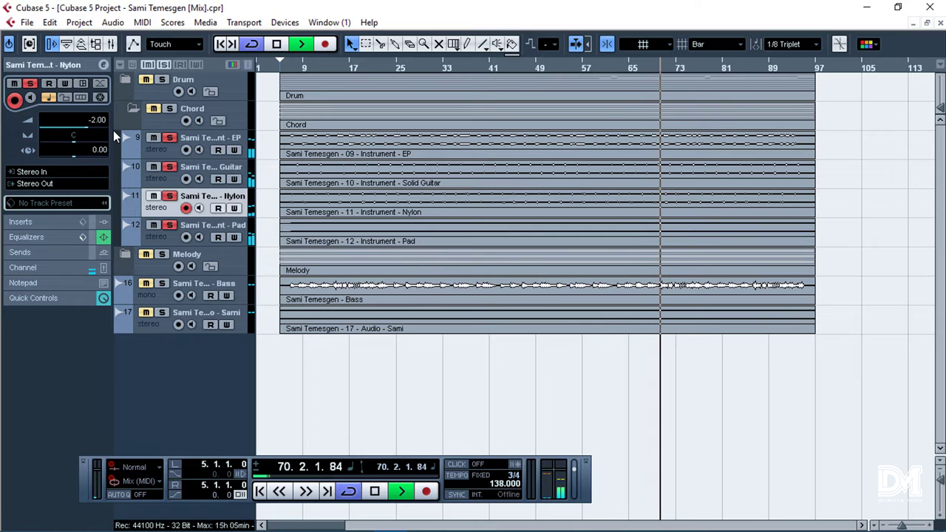
key("Up")
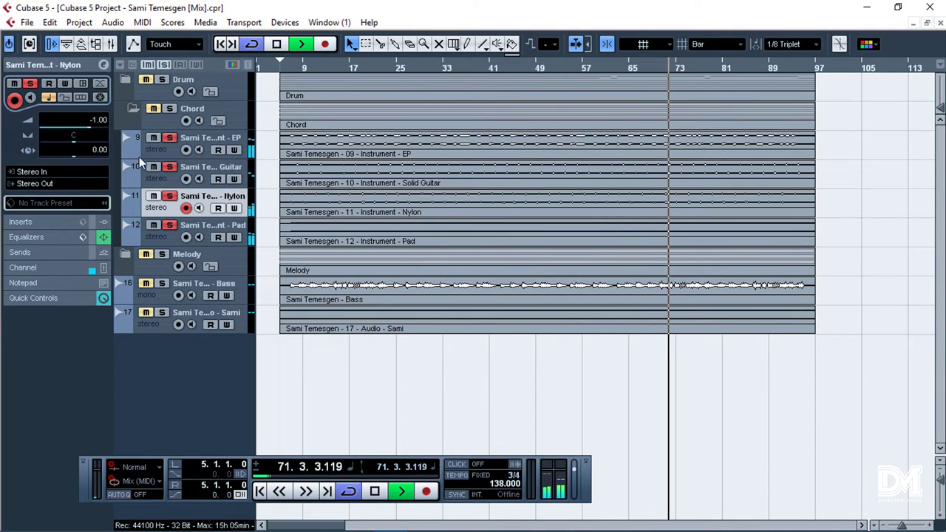
Stop playback, unsolo and collapse the Chord folder, and expand the Melody folder's tracks in its place
key("space")
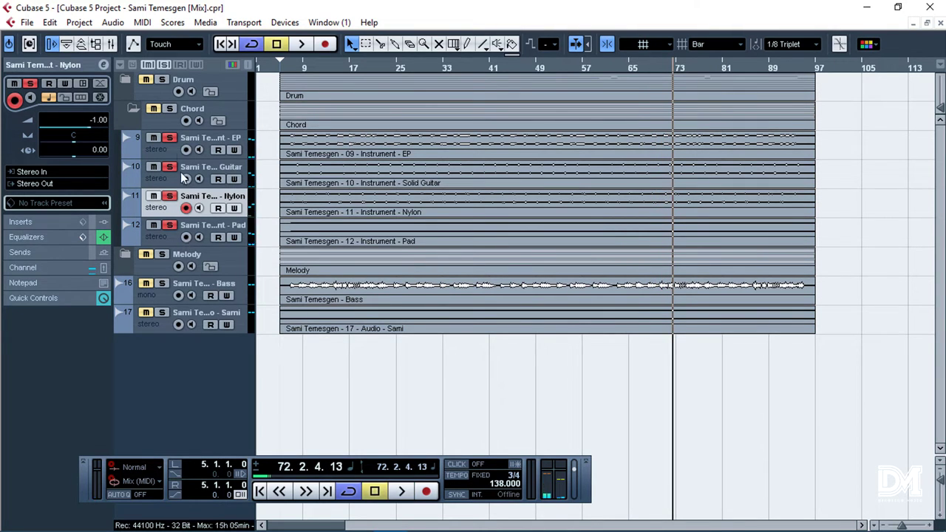
left_click(134, 111)
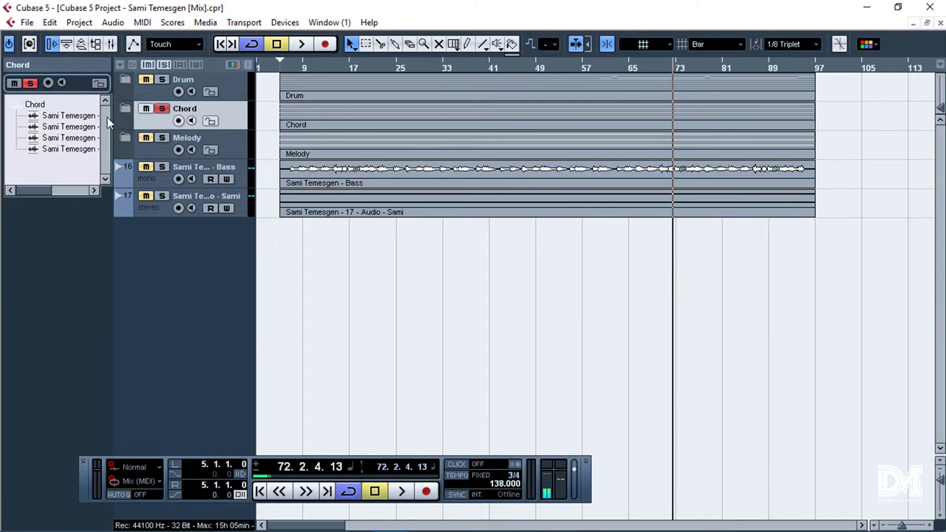
left_click(125, 110)
left_click(168, 109)
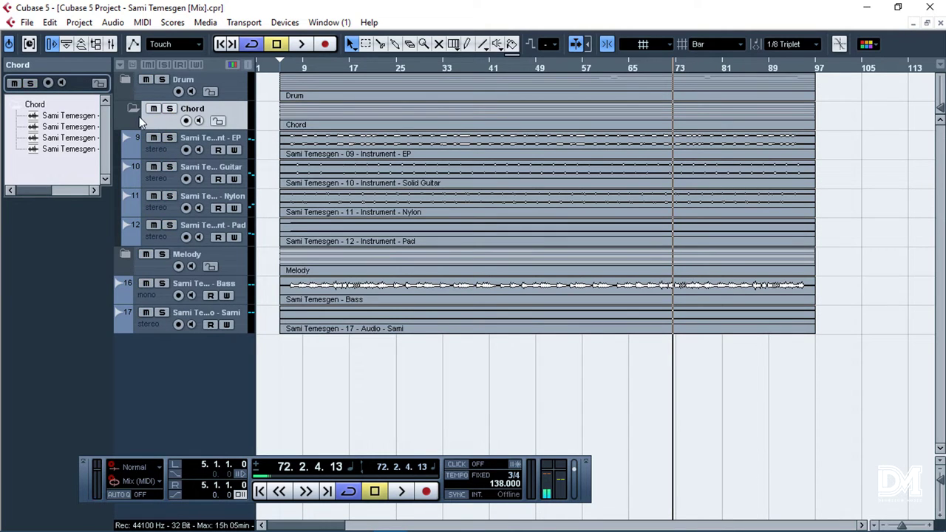
left_click(133, 111)
left_click(126, 136)
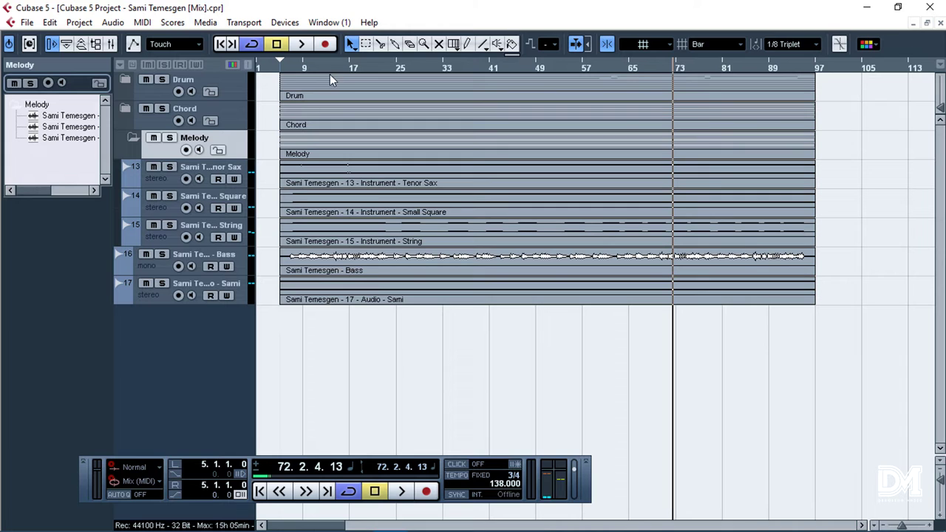
Set the loop range from bar 7 to bar 14 and play the Melody folder soloed
left_click(297, 67)
left_click(293, 67, "ctrl")
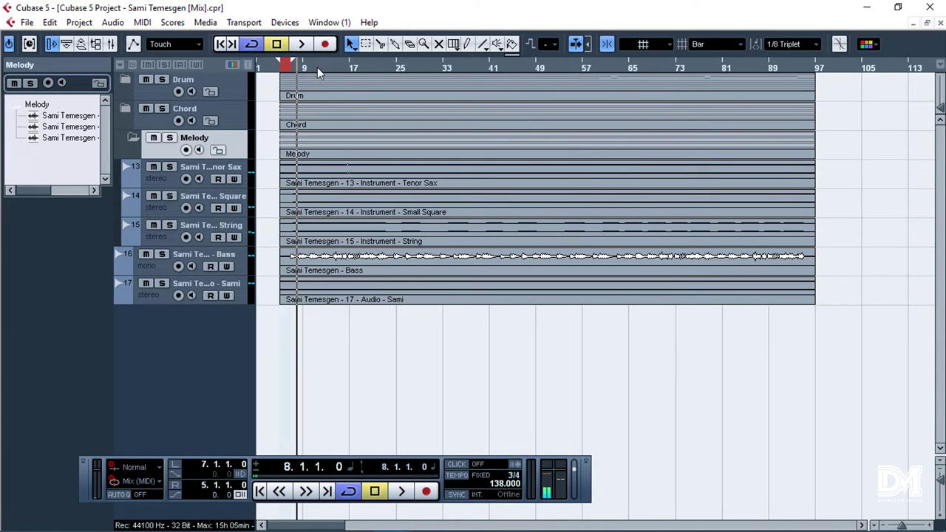
key("space")
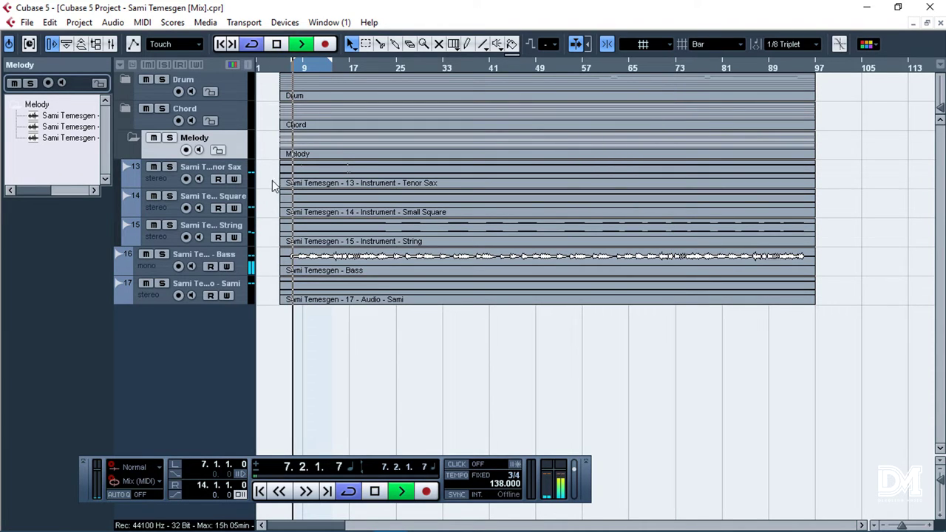
left_click(169, 138)
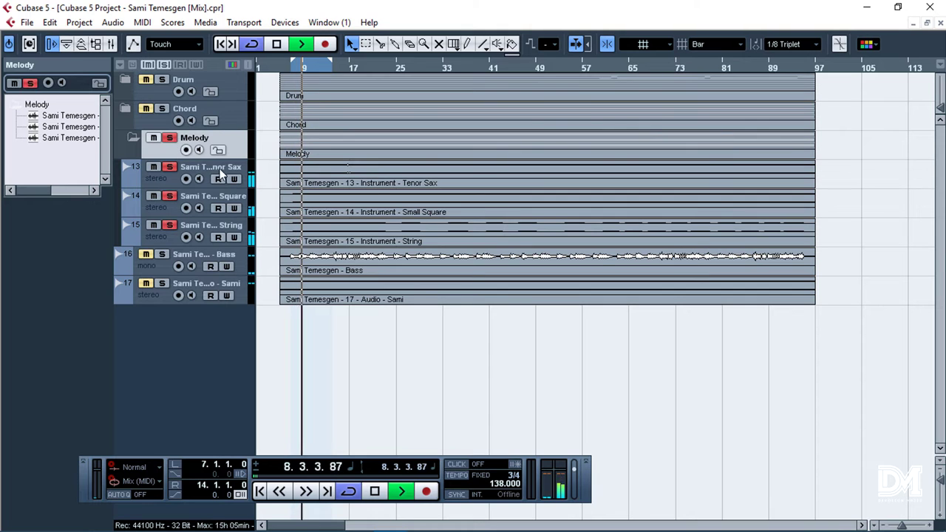
Audition the Tenor Sax, Small Square and String tracks in solo, individually and together, and clear all solos after stopping playback
left_click(163, 180)
left_click(169, 196)
left_click(169, 224)
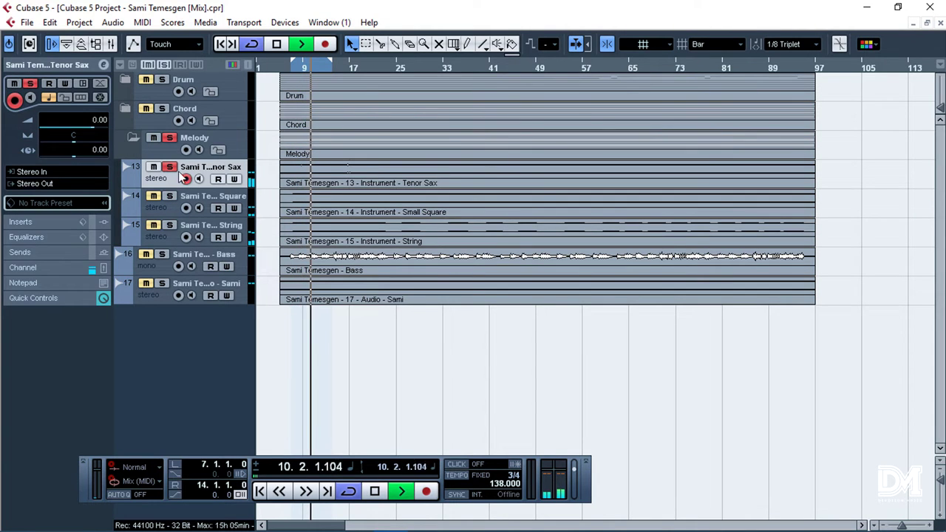
left_click(169, 138)
left_click(169, 167)
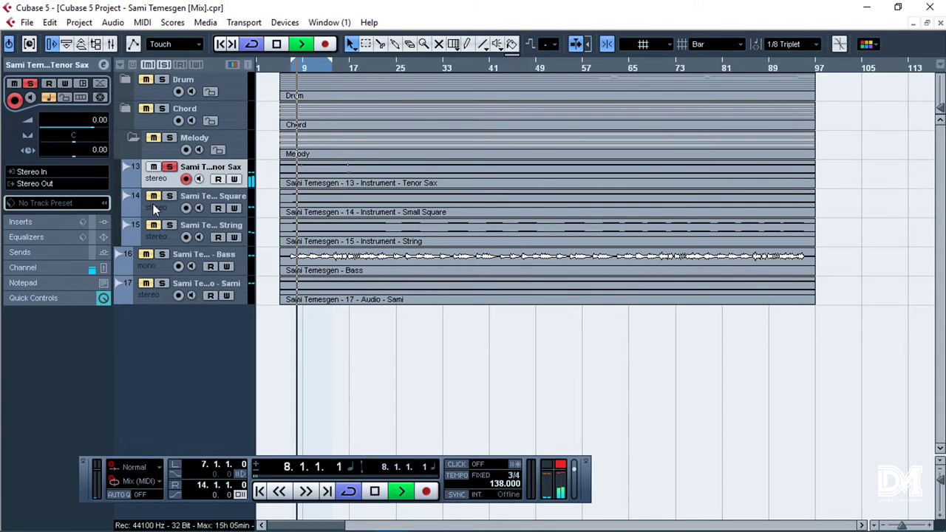
left_click(197, 201)
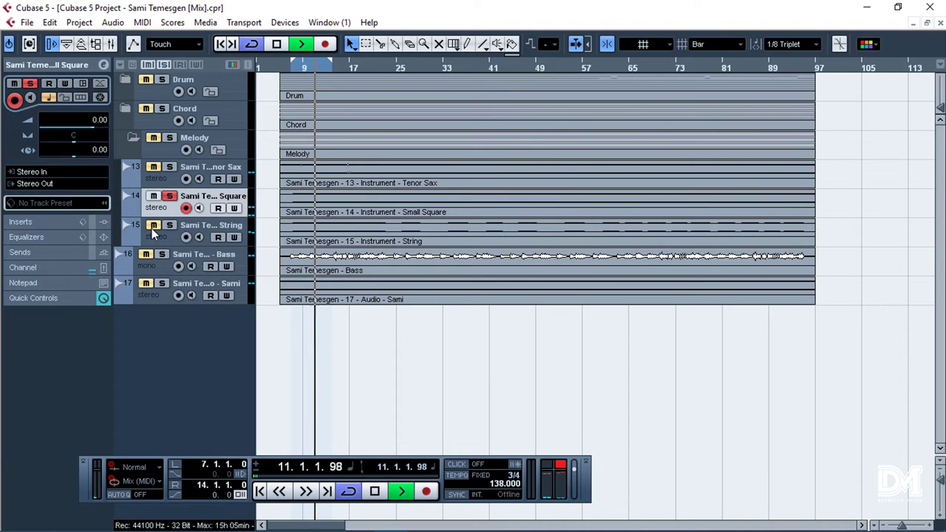
left_click(196, 226)
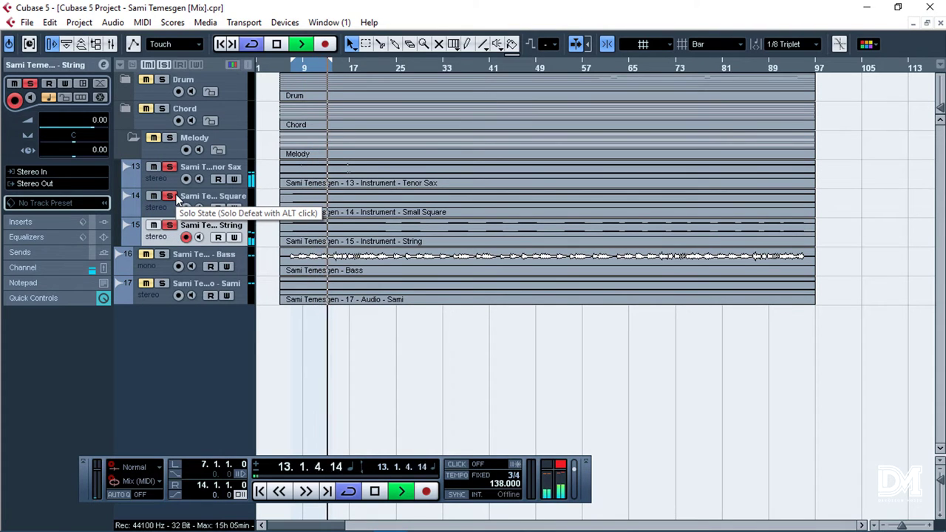
key("space")
left_click(169, 138)
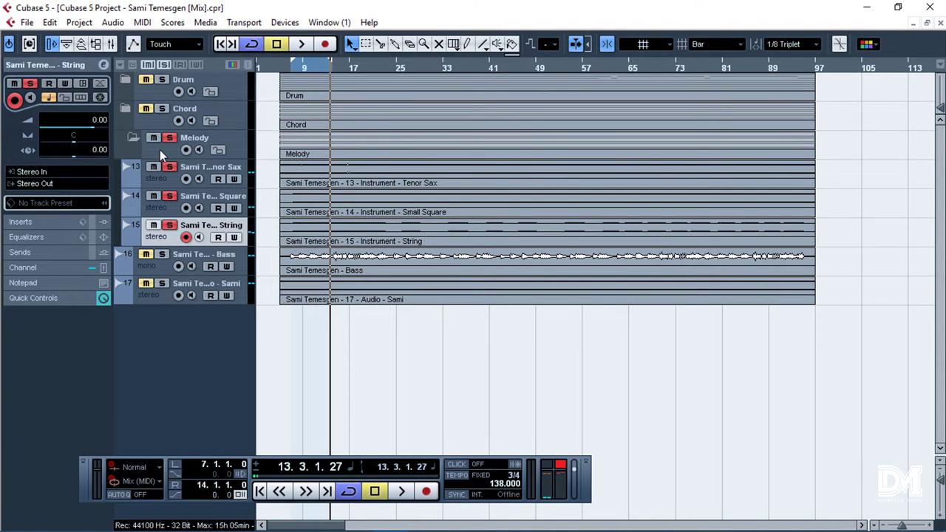
left_click(169, 138)
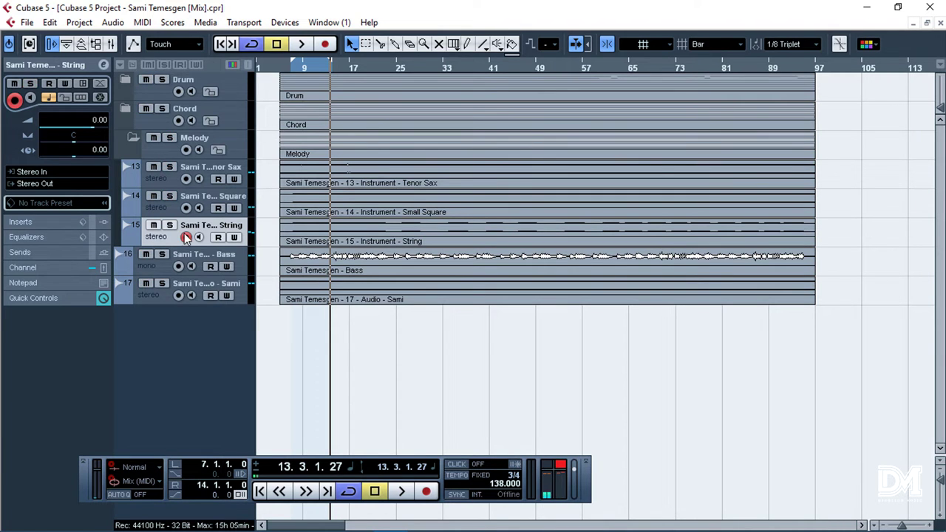
Apply the Background Strings equalizer preset to the String track and audition it in solo
left_click(82, 237)
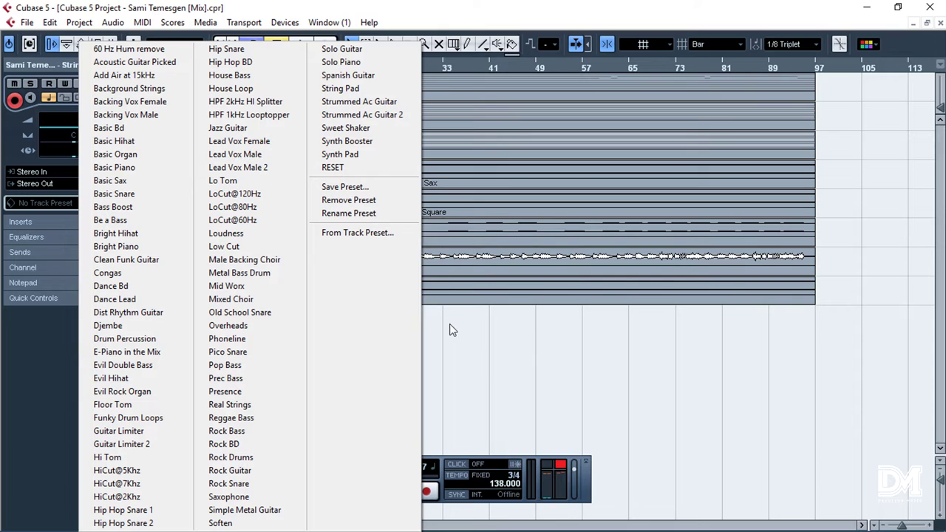
left_click(151, 88)
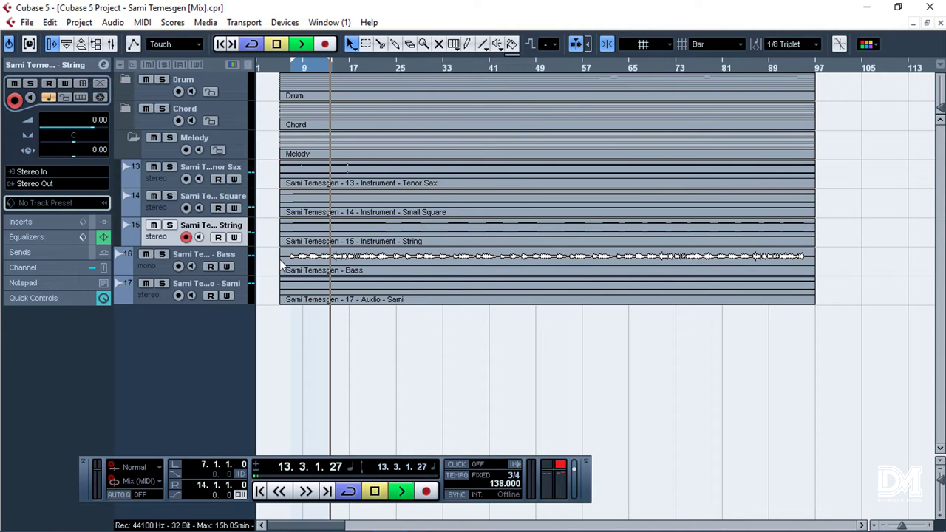
key("s")
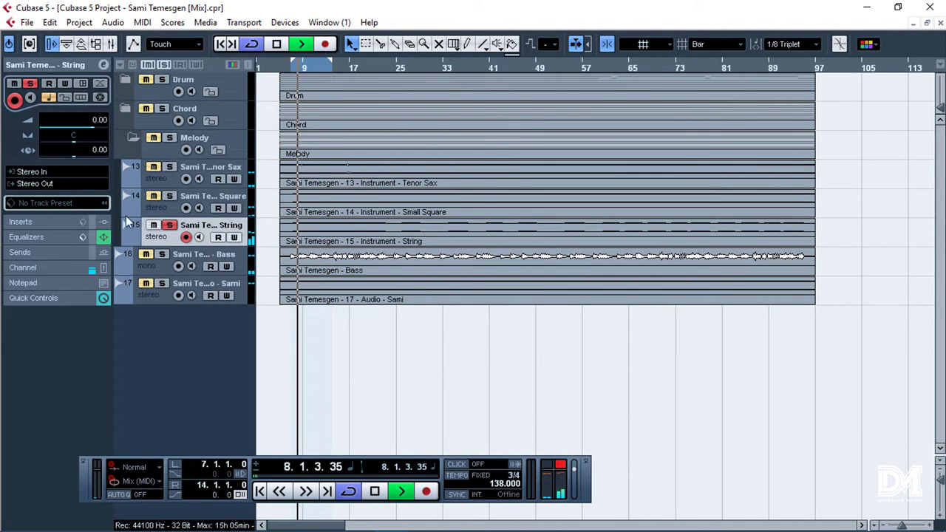
left_click(87, 238)
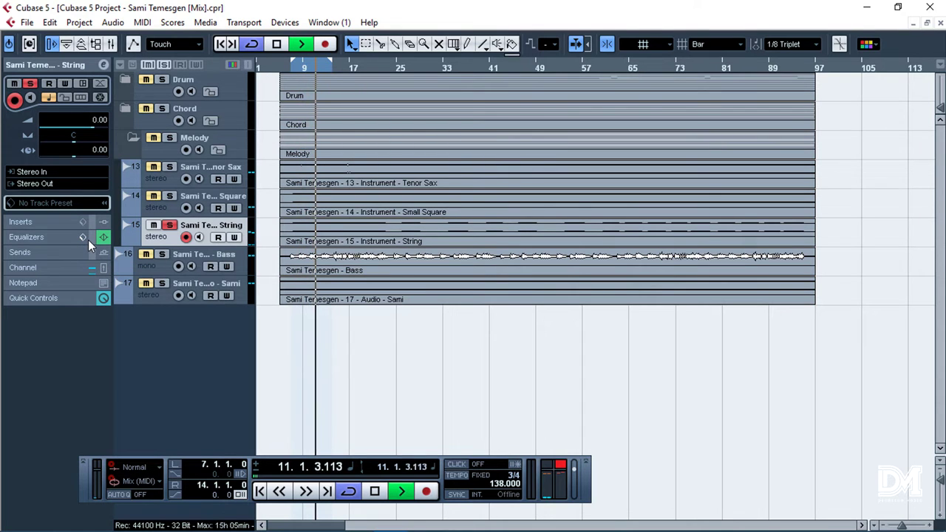
left_click(92, 238)
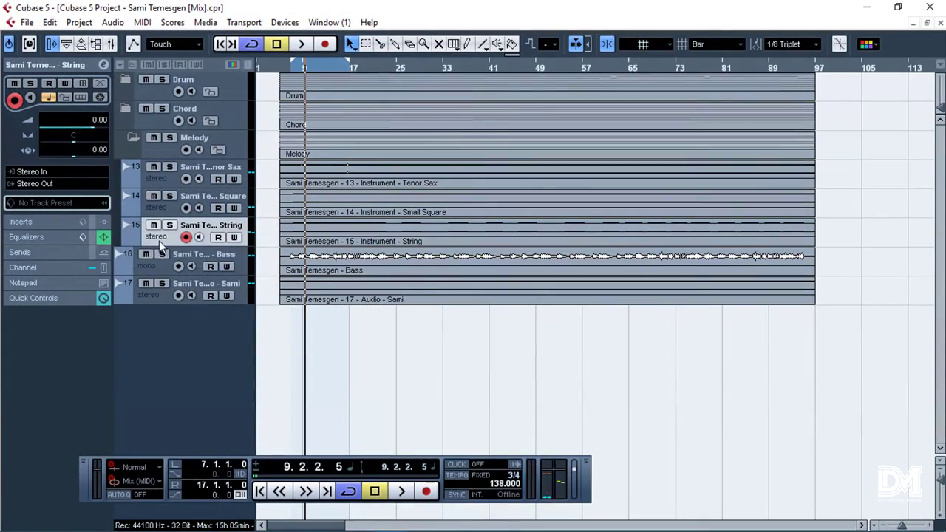
Solo the Bass track and listen to it within the loop range
left_click(181, 256)
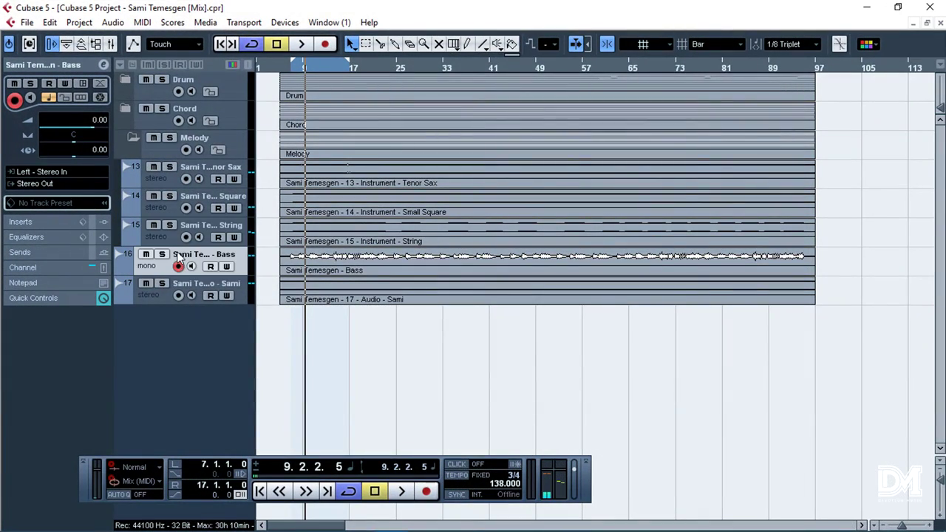
key("s")
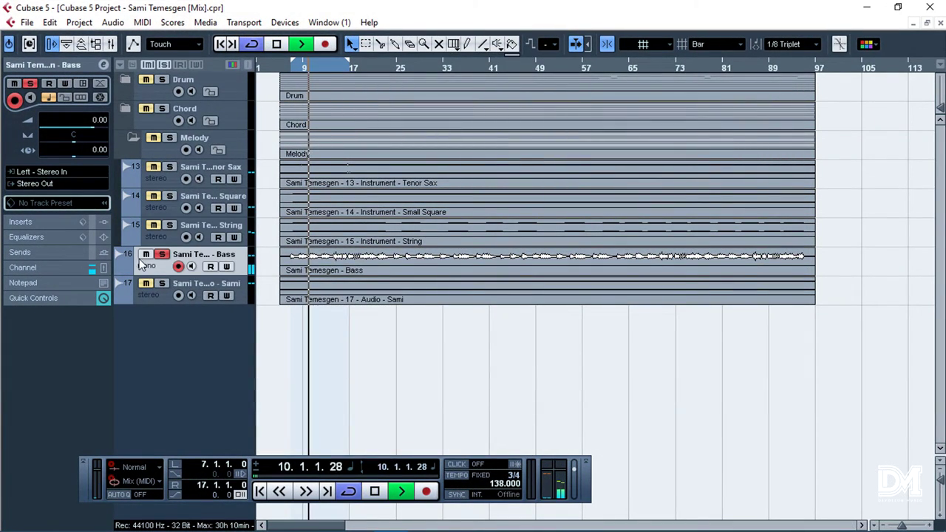
key("space")
left_click(83, 223)
left_click(71, 240)
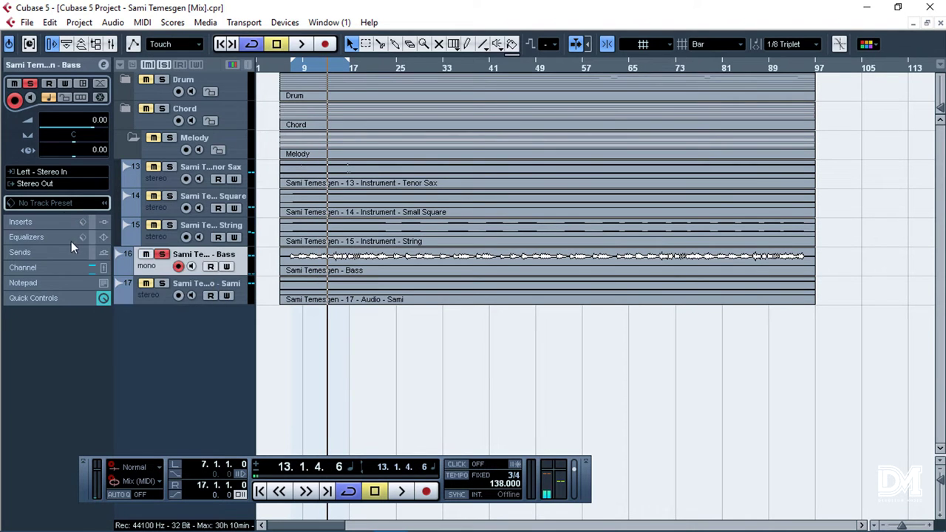
Apply the Prec Bass equalizer preset to the Bass track while auditioning it in solo
left_click(82, 238)
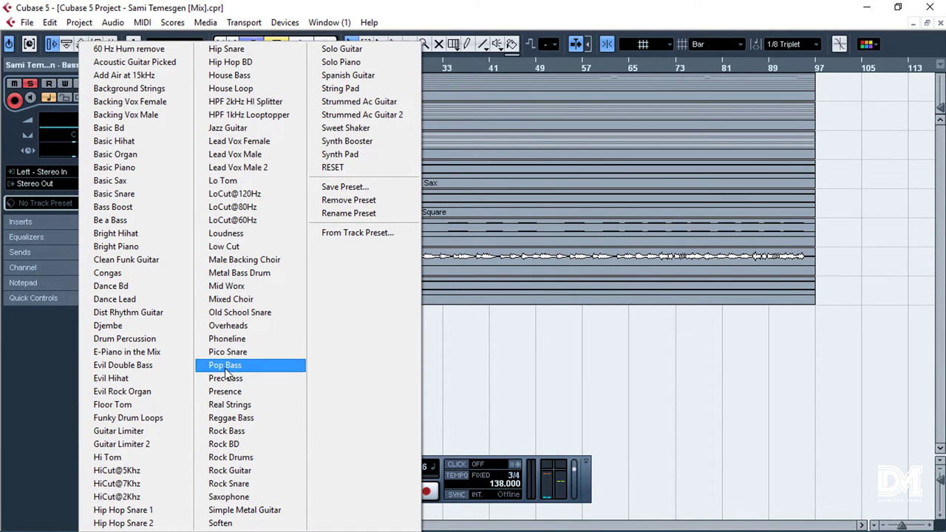
left_click(225, 379)
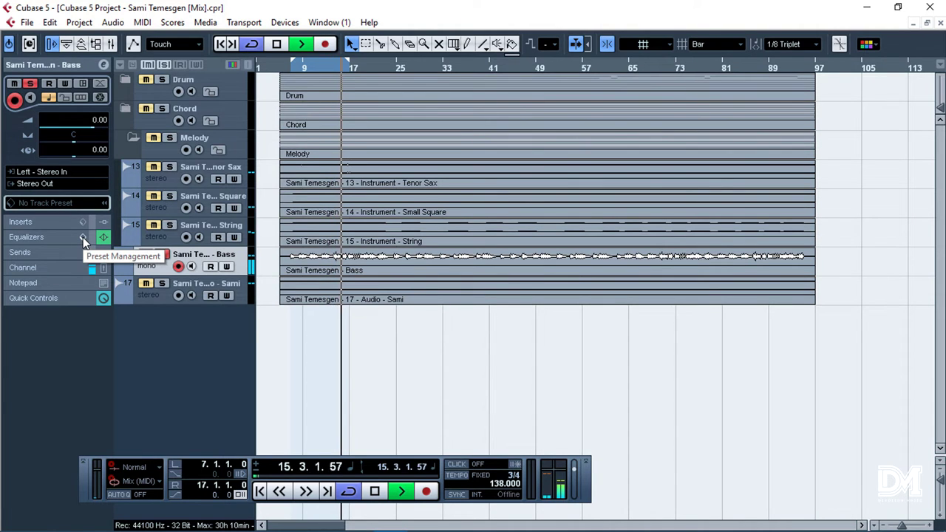
left_click(83, 237)
left_click(231, 380)
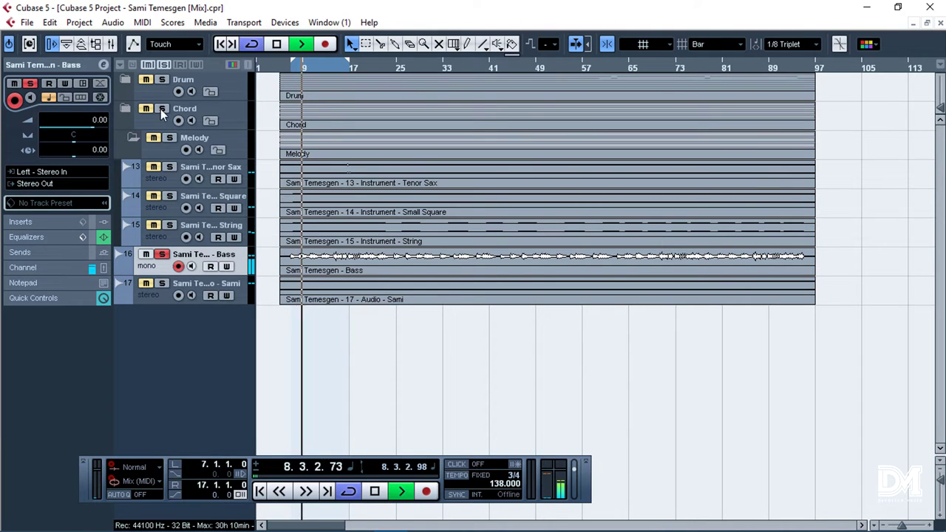
Play the Drum, Chord and Melody folders soloed alongside Bass, and collapse the Melody folder
left_click(162, 80)
key("space")
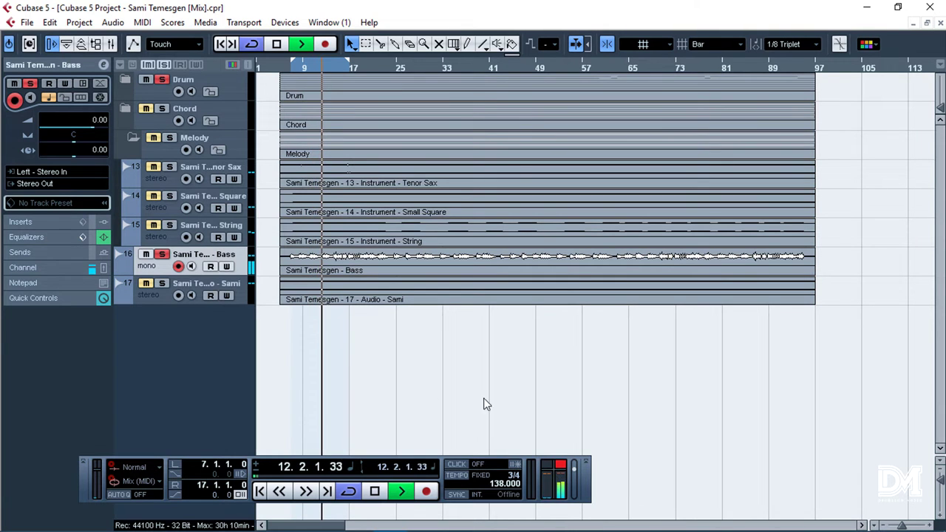
left_click(562, 467)
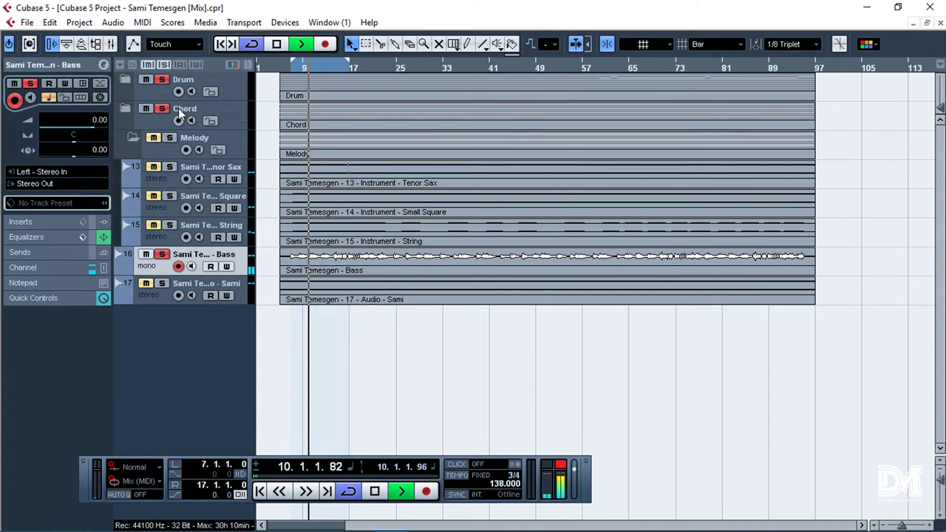
left_click(155, 138)
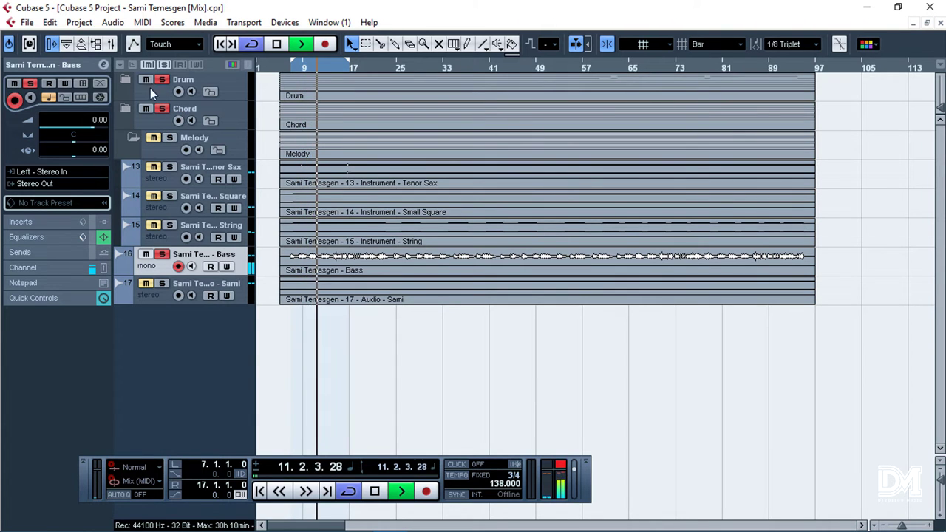
left_click(133, 140)
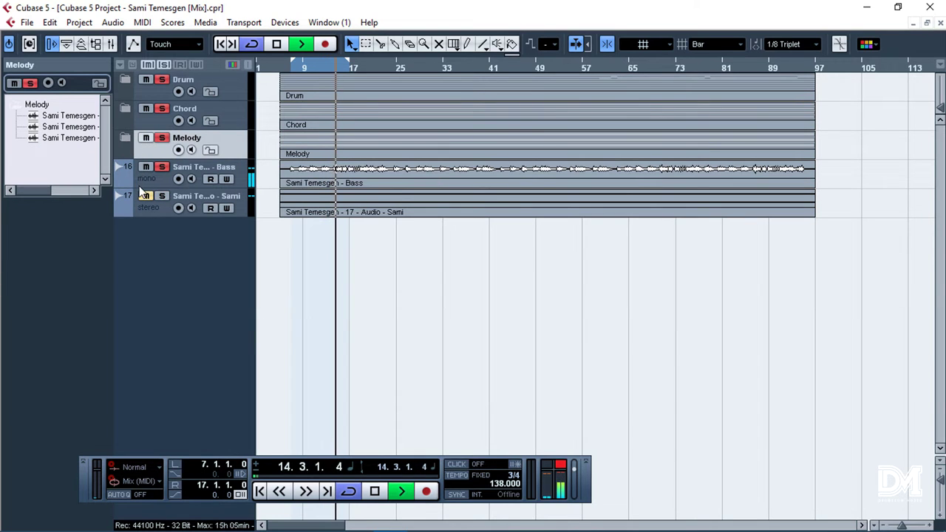
key("space")
left_click(198, 184)
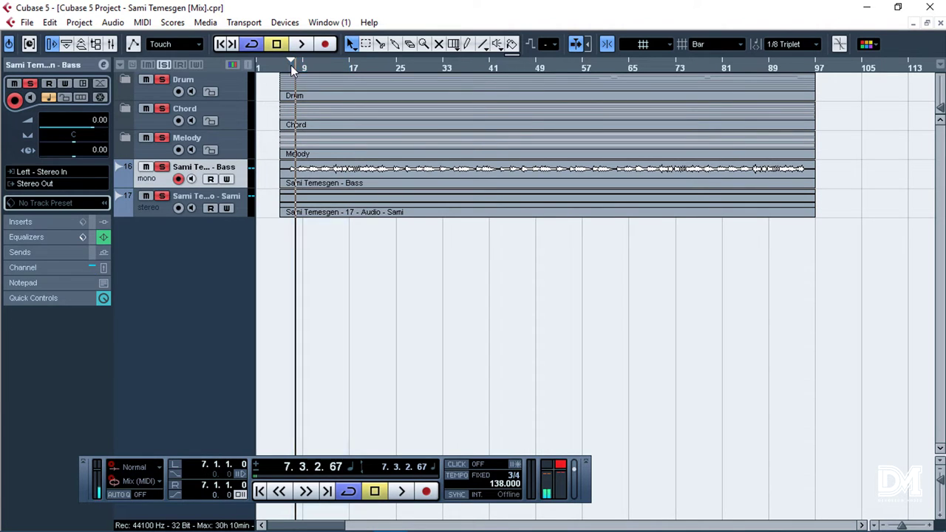
Expand the Chord folder and play only its tracks in solo from around bar 13
left_click(132, 89)
left_click(126, 109)
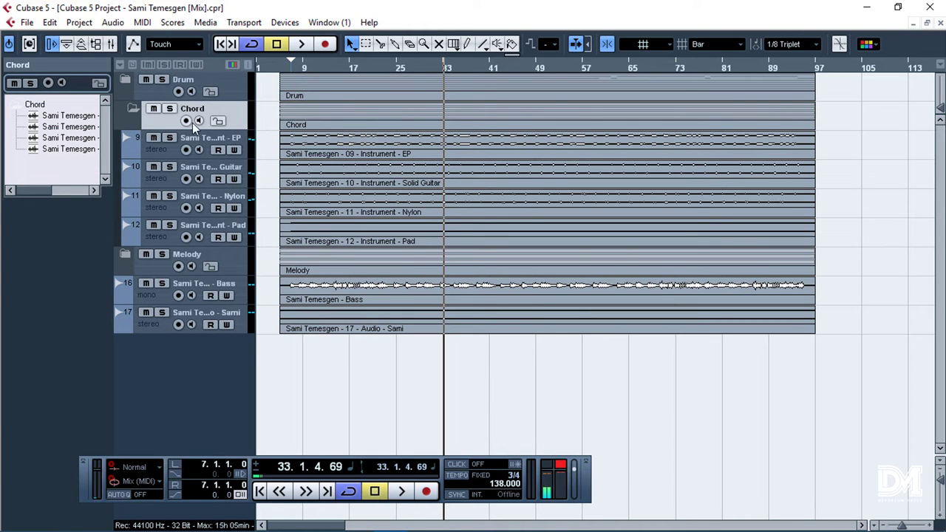
left_click(169, 109)
left_click(328, 70)
key("space")
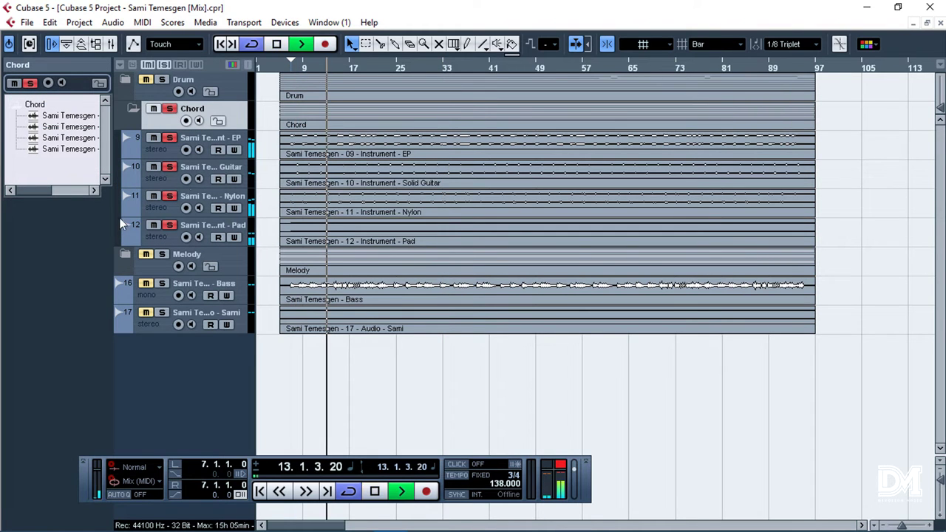
Pan the EP track to L15 during playback, and clear the Chord folder's solo after stopping
left_click(209, 141)
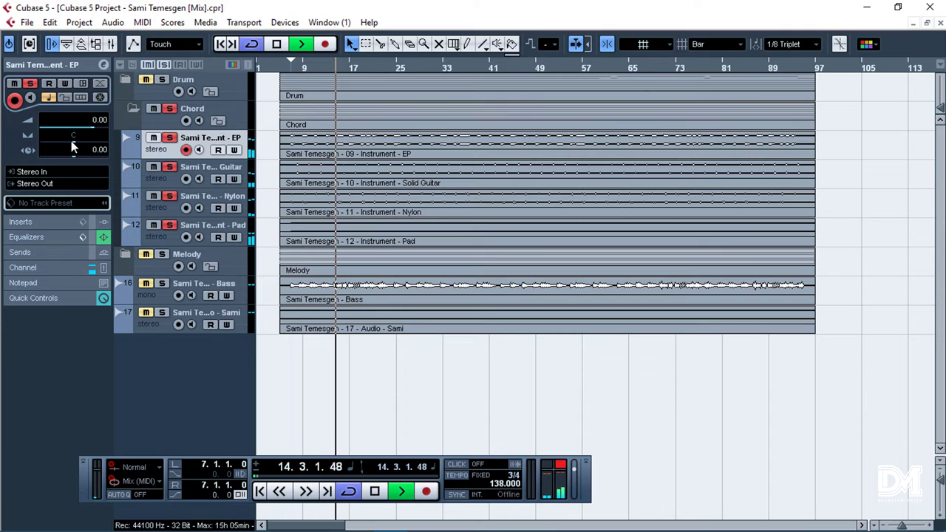
left_click_drag(72, 142, 66, 143)
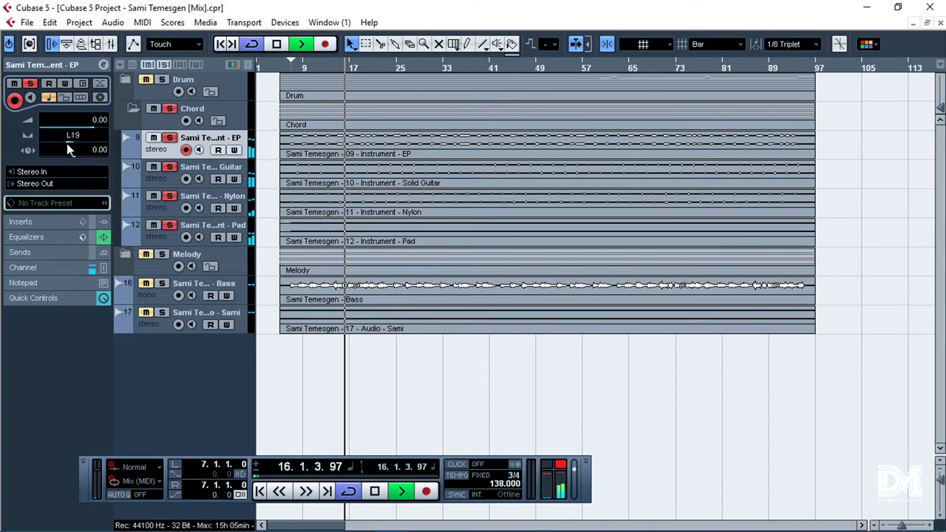
key("space")
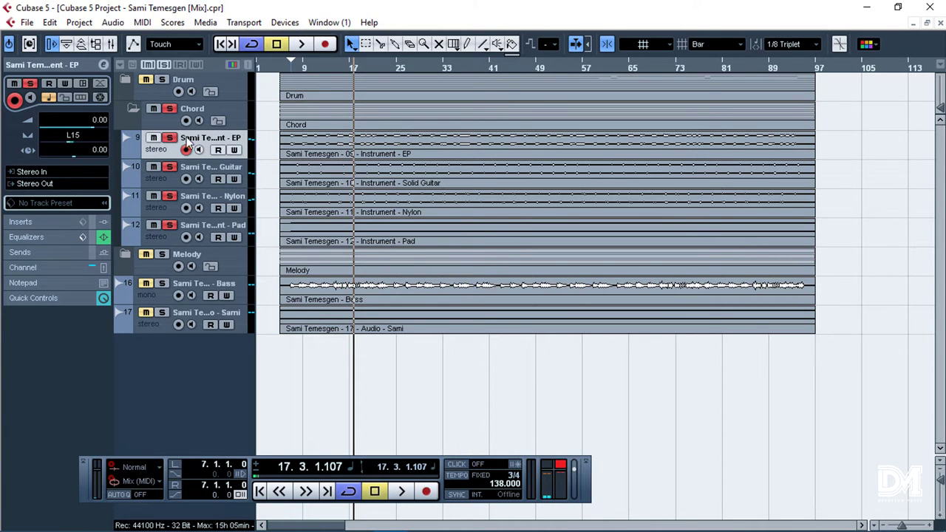
left_click(171, 111)
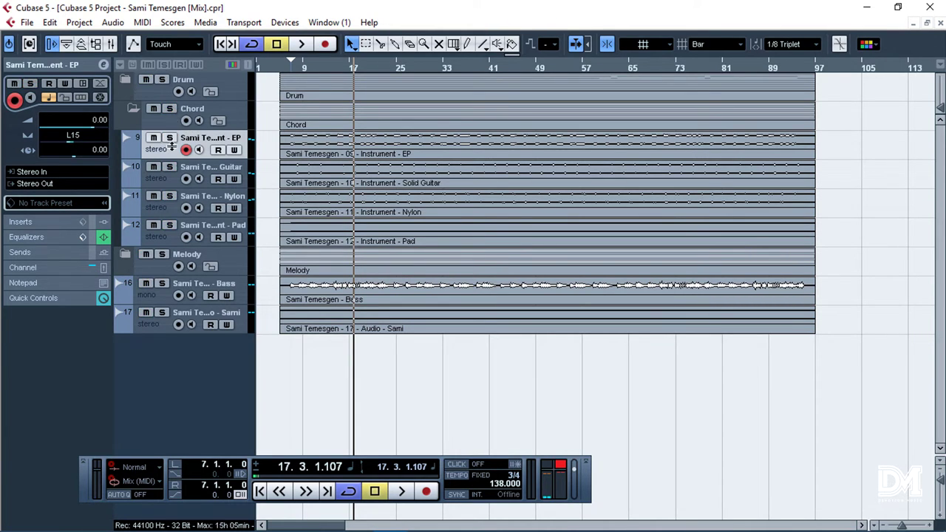
Solo only the EP track inside the Chord folder, start playback, and fine-tune its pan to L15
left_click(170, 109)
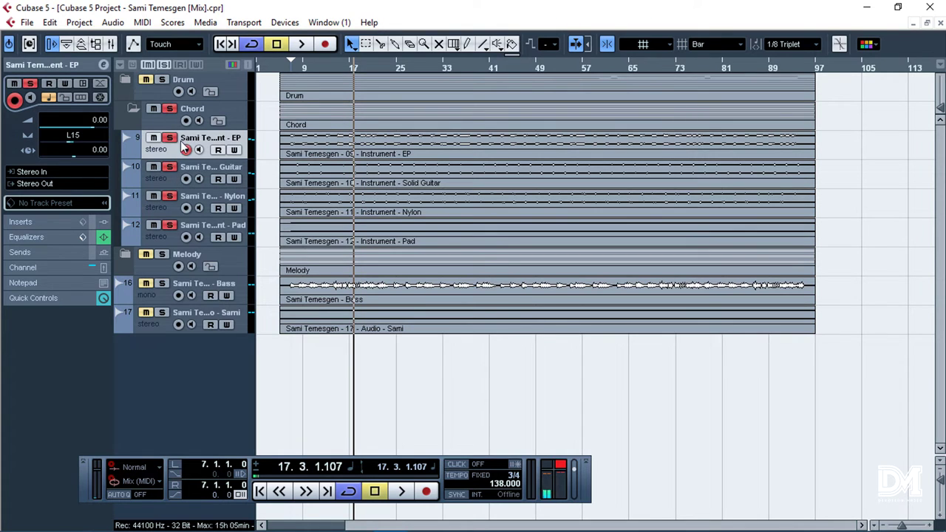
left_click(176, 207)
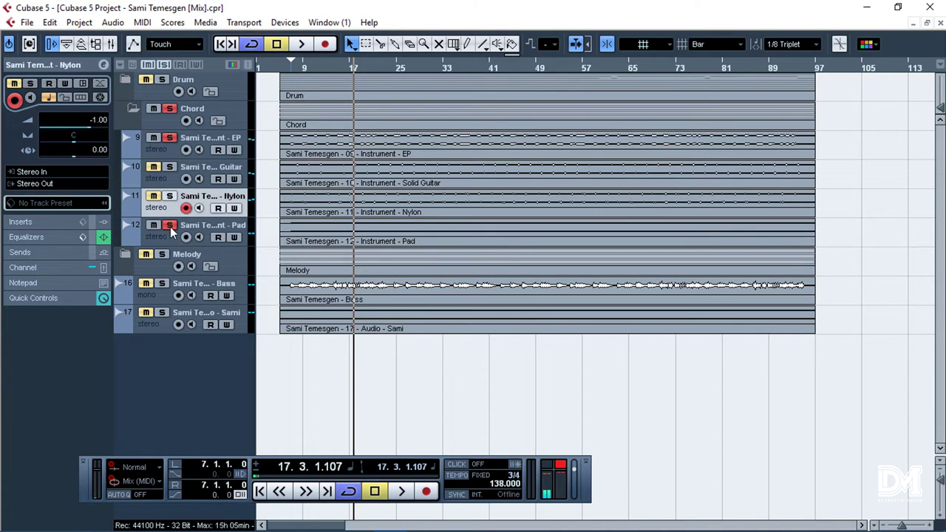
left_click(176, 146)
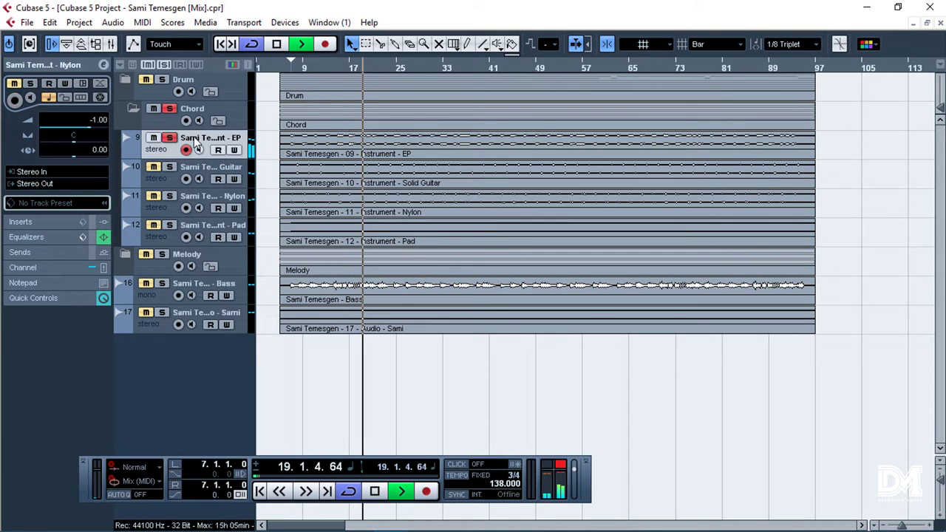
left_click(74, 138)
mouse_move(74, 142)
left_mouse_down()
mouse_move(26, 147)
mouse_move(70, 148)
left_mouse_up()
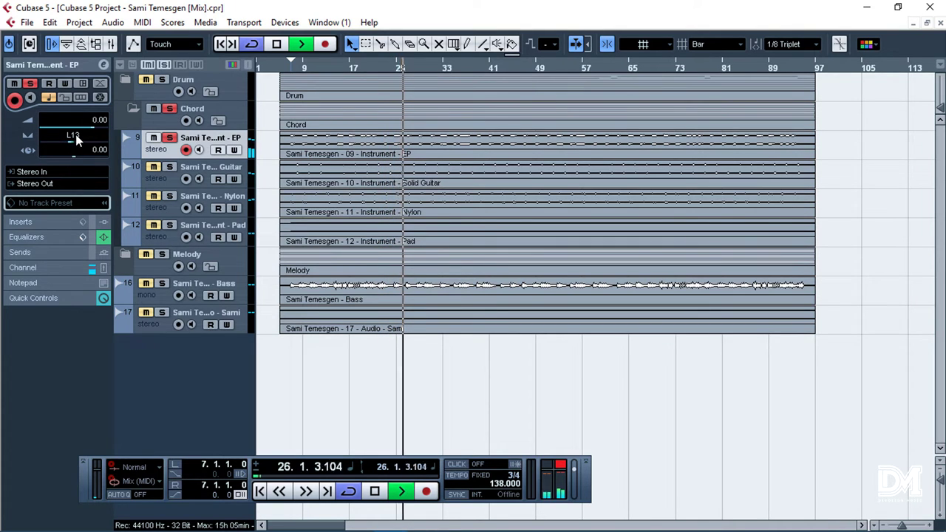
scroll(70, 140, "down", 2)
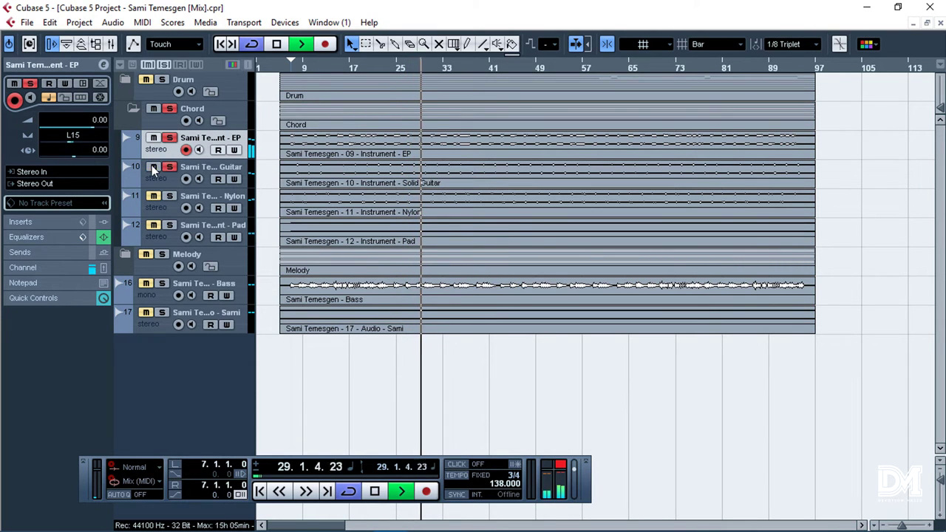
Audition Solid Guitar with EP, replace it with Nylon in the solo, and pan the Nylon track to R25
left_click(190, 172)
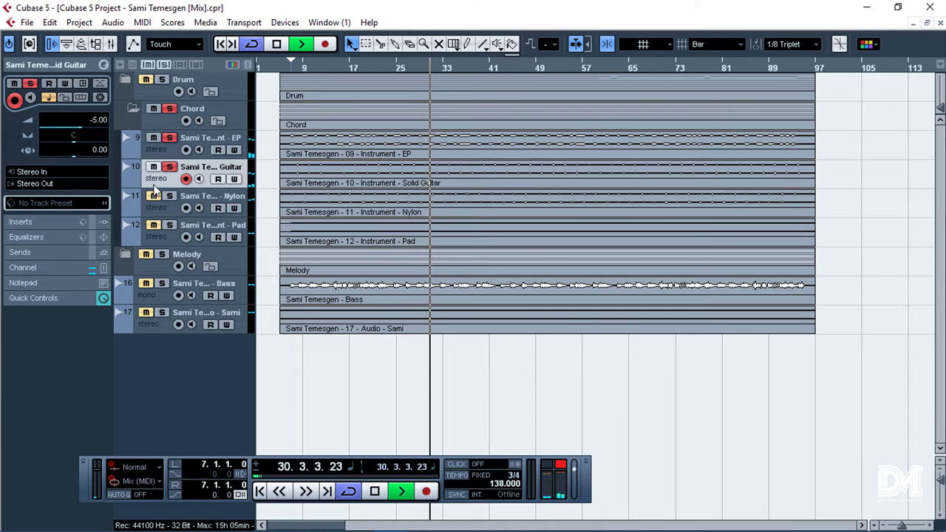
left_click(152, 167)
left_click(156, 204)
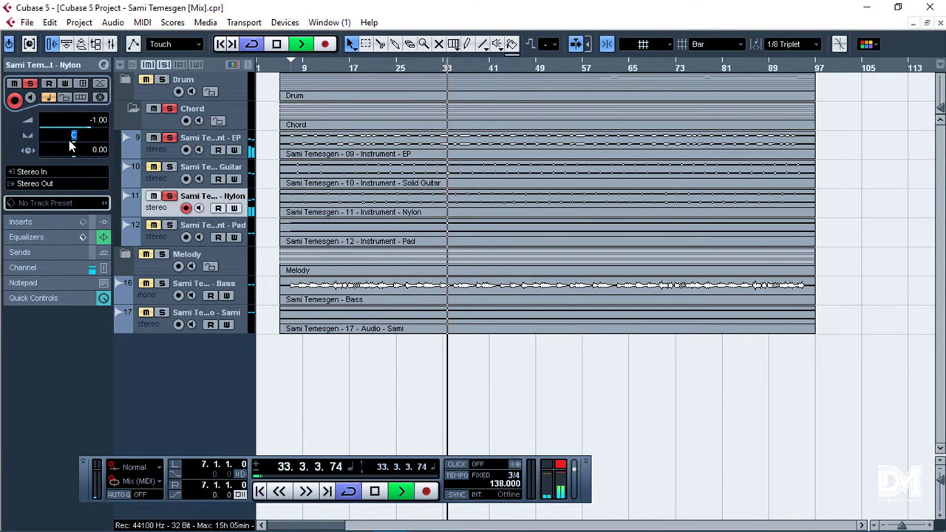
type("25")
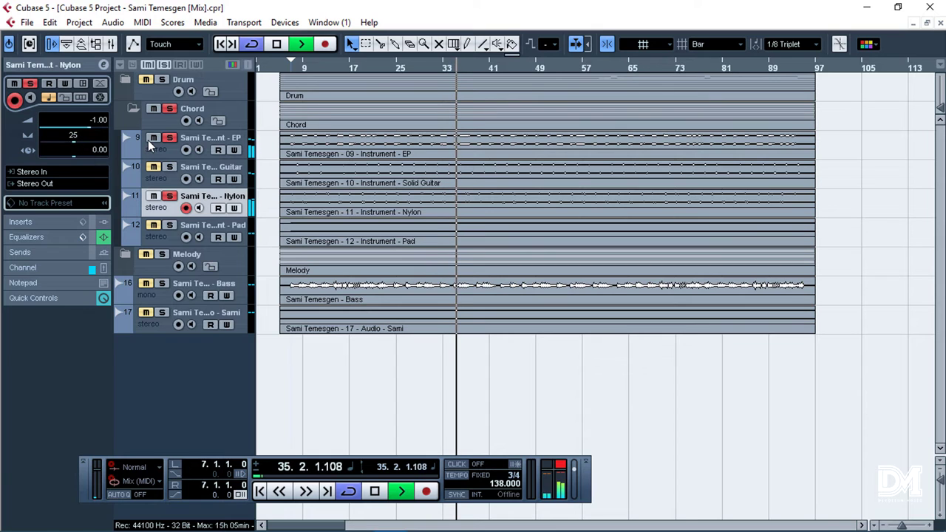
key("Return")
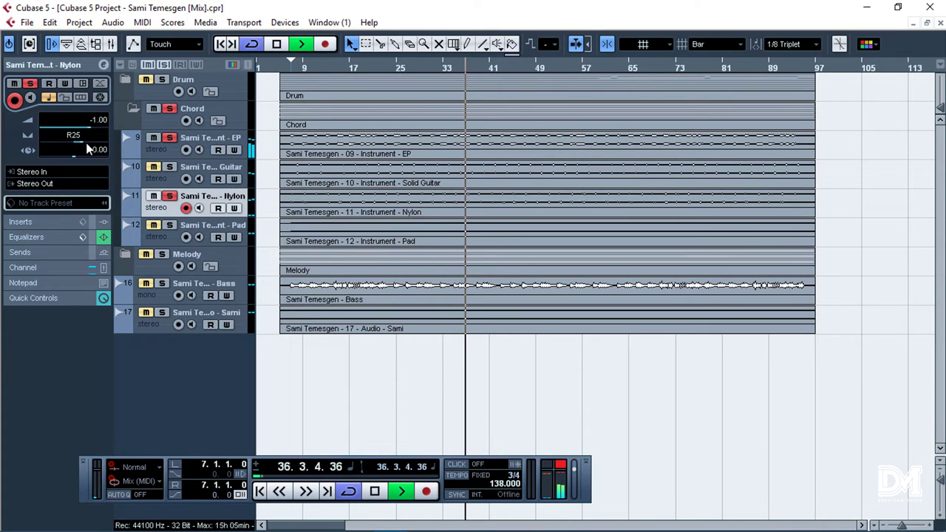
Compare other pan positions for the Nylon track during playback, such as R32 and R19, and return it to R25
mouse_move(85, 142)
left_mouse_down()
mouse_move(107, 145)
mouse_move(82, 153)
left_mouse_up()
key("F2")
key("F2")
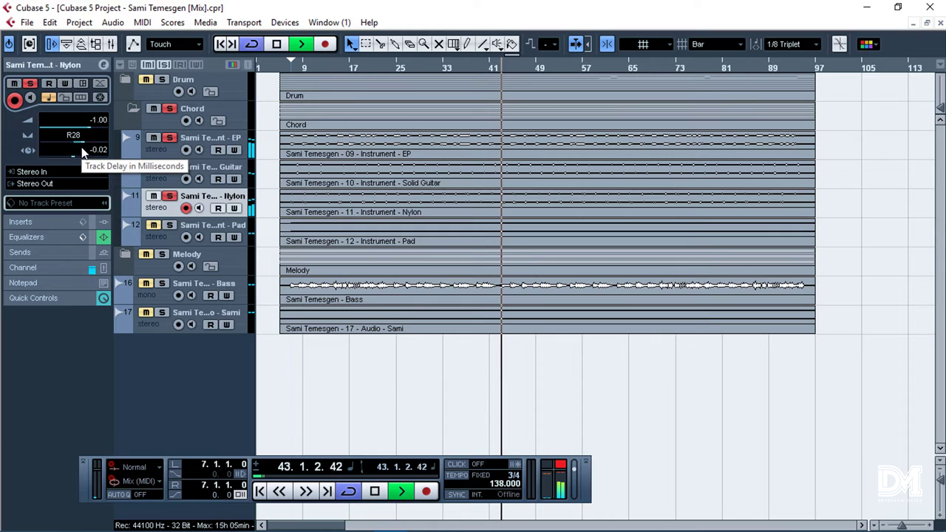
scroll(81, 138, "up", 4)
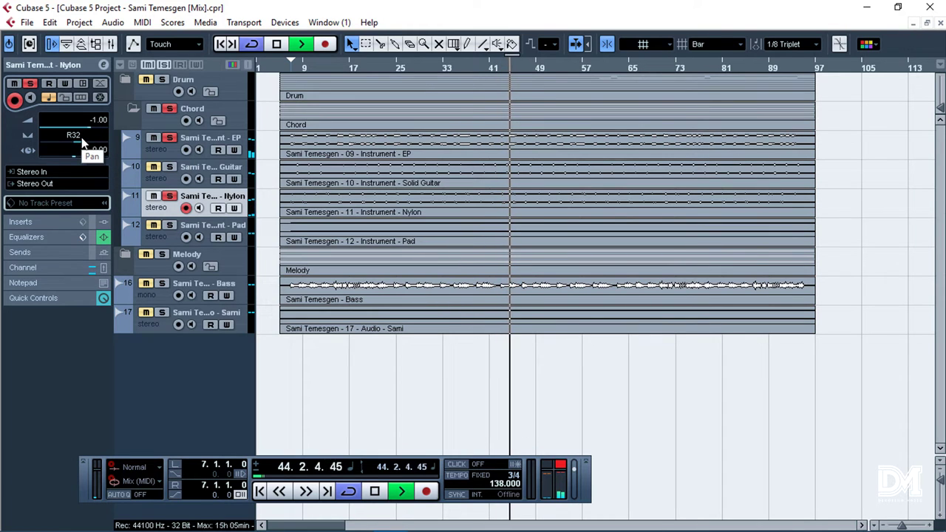
scroll(81, 140, "down", 2)
scroll(81, 140, "down", 8)
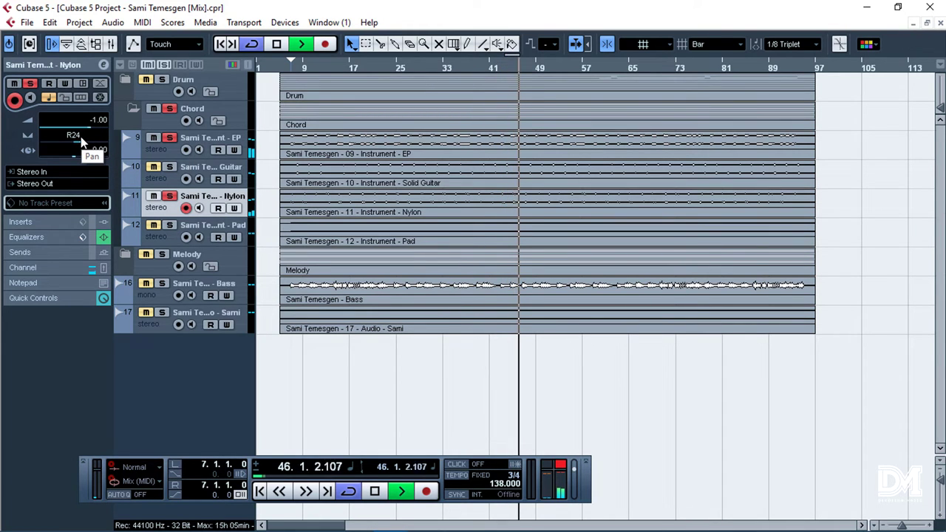
scroll(82, 141, "up", 2)
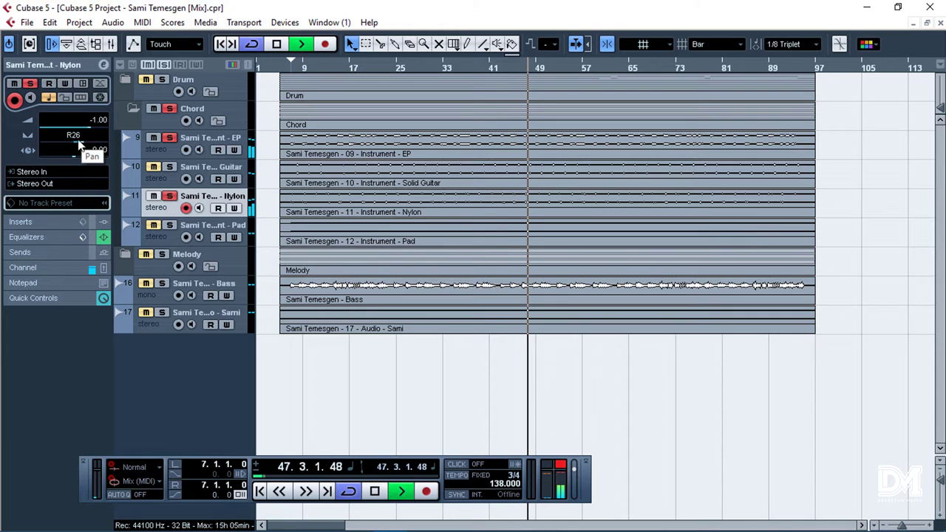
scroll(82, 142, "up", 11)
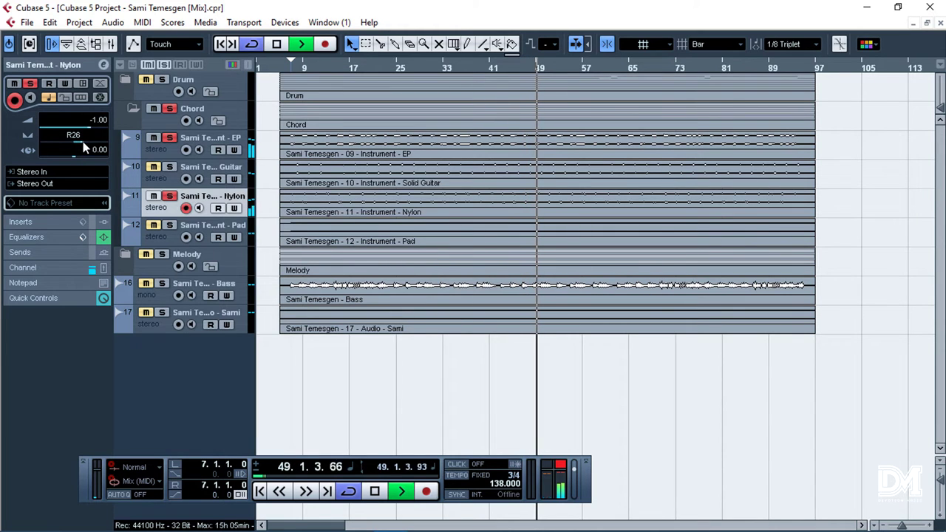
scroll(81, 147, "down", 5)
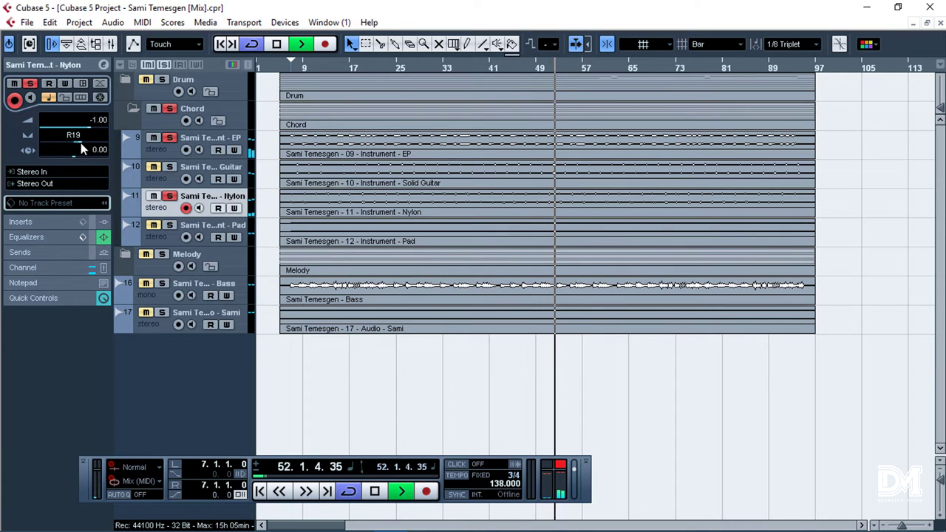
scroll(82, 146, "up", 4)
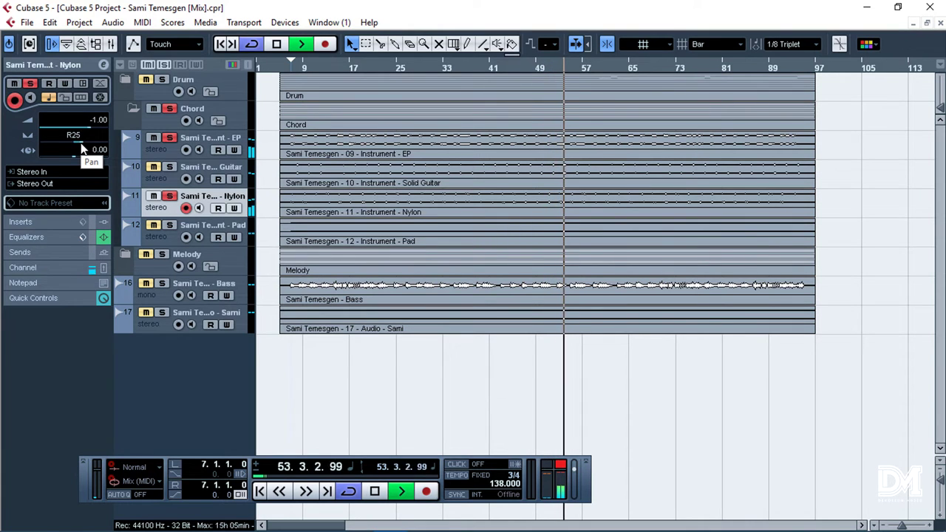
Set the Pad track's volume to -2.00 while playing the soloed Chord tracks, and mute the Chord folder with its solo cleared
left_click(190, 228)
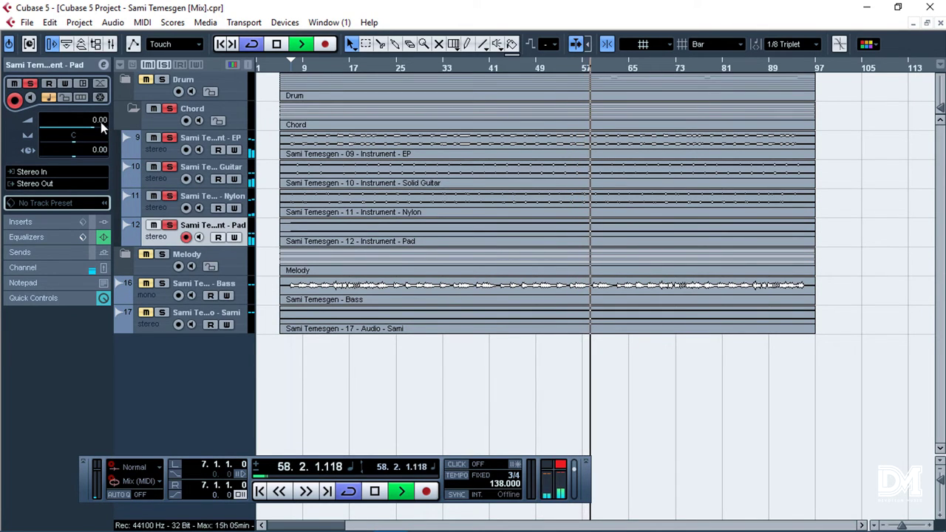
scroll(100, 123, "down", 2)
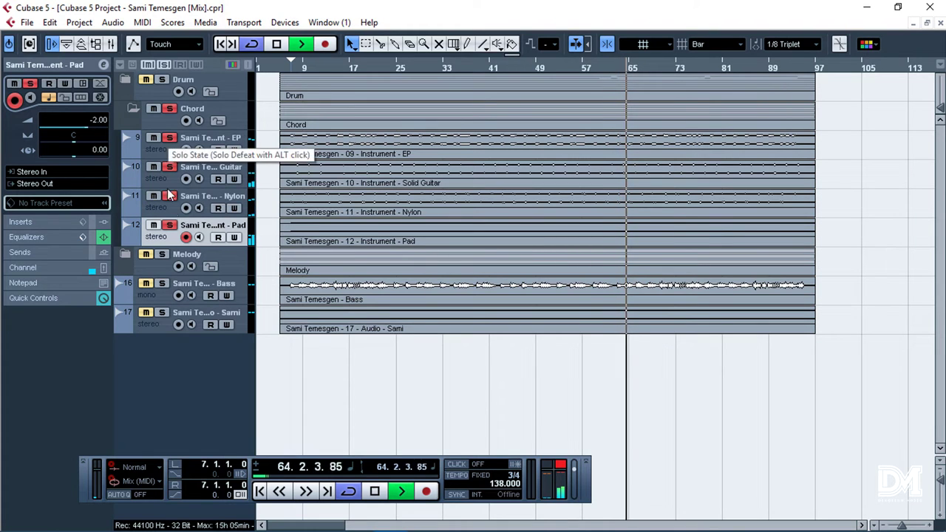
left_click(155, 109)
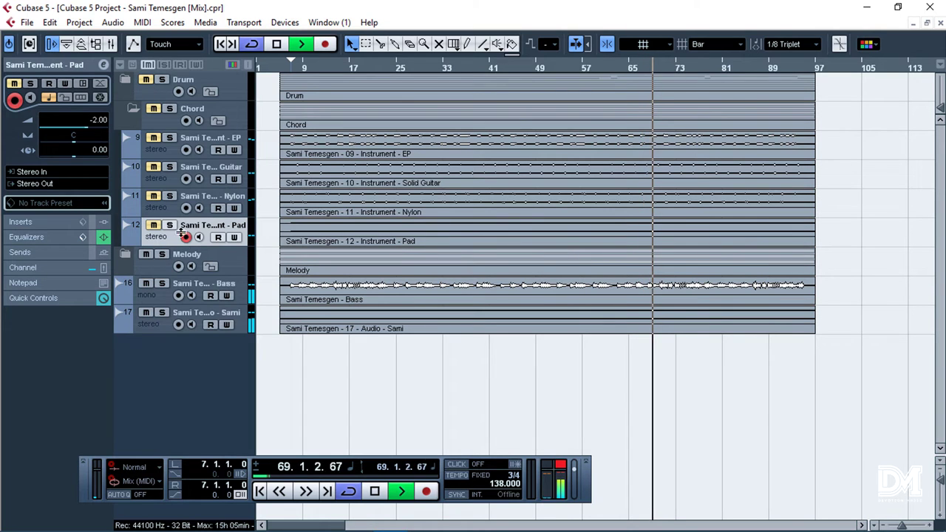
Expand the Melody folder and, while it plays, adjust the Small Square track's pan and pan the String track to L10
left_click(163, 260)
left_click(133, 253)
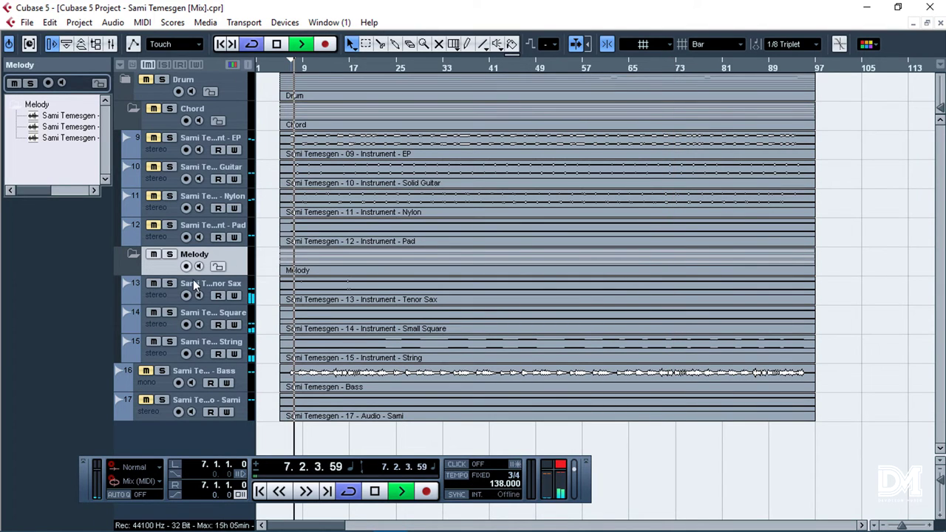
left_click(194, 286)
left_click(196, 319)
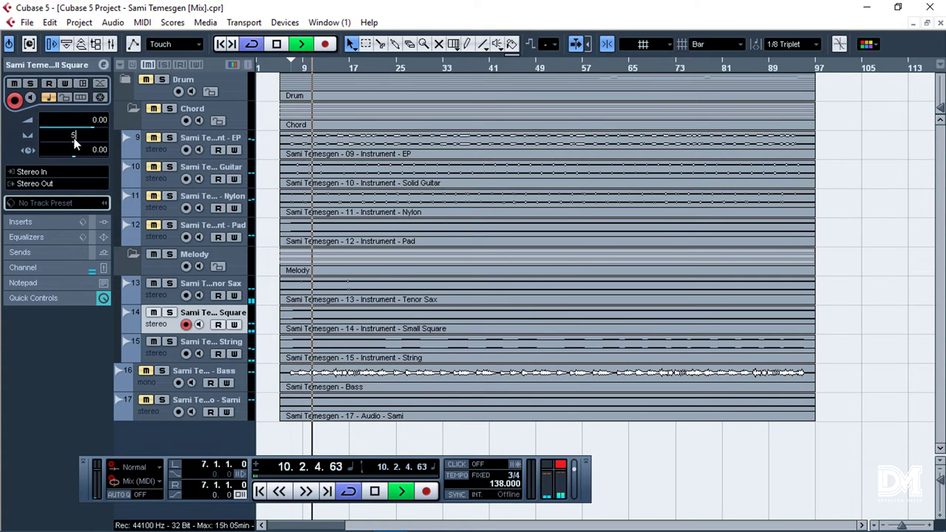
key("Down")
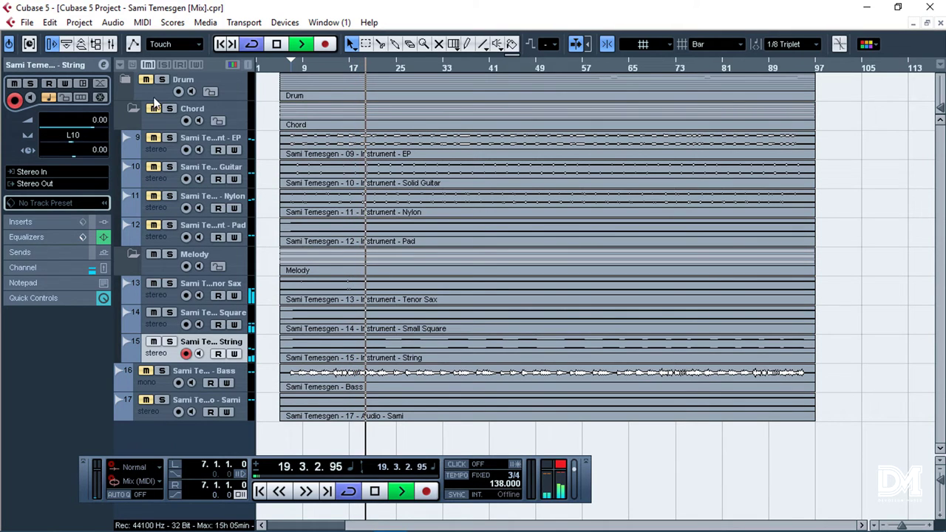
Collapse the Melody and Chord folders, and unmute the Bass track with playback stopped
left_click(144, 265)
left_click(133, 253)
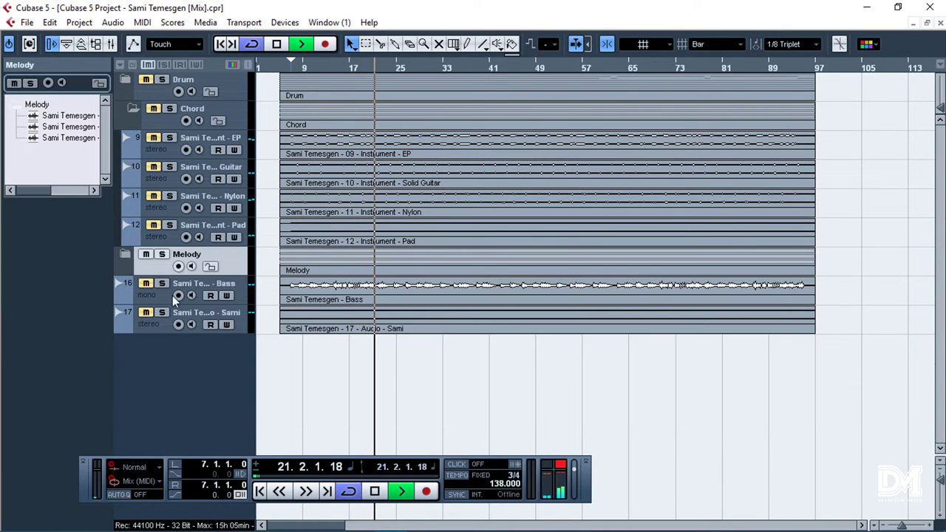
key("space")
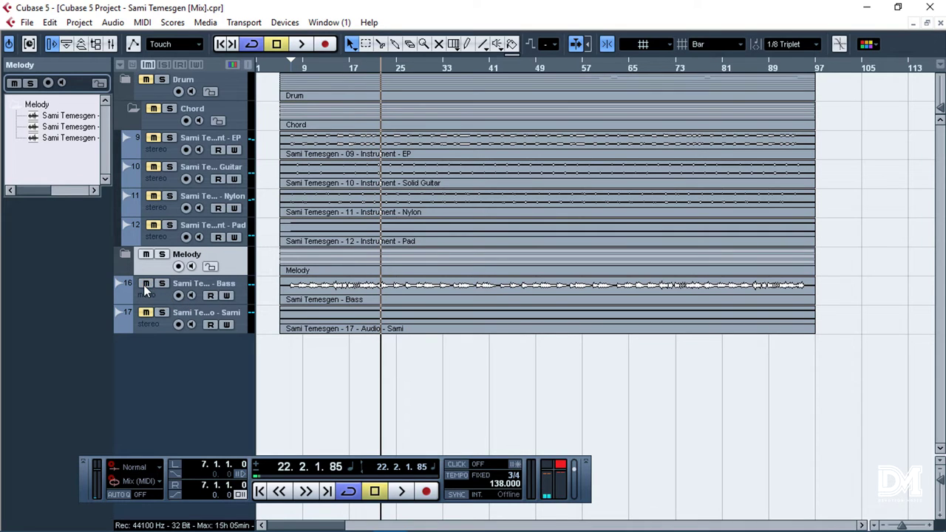
left_click(205, 293)
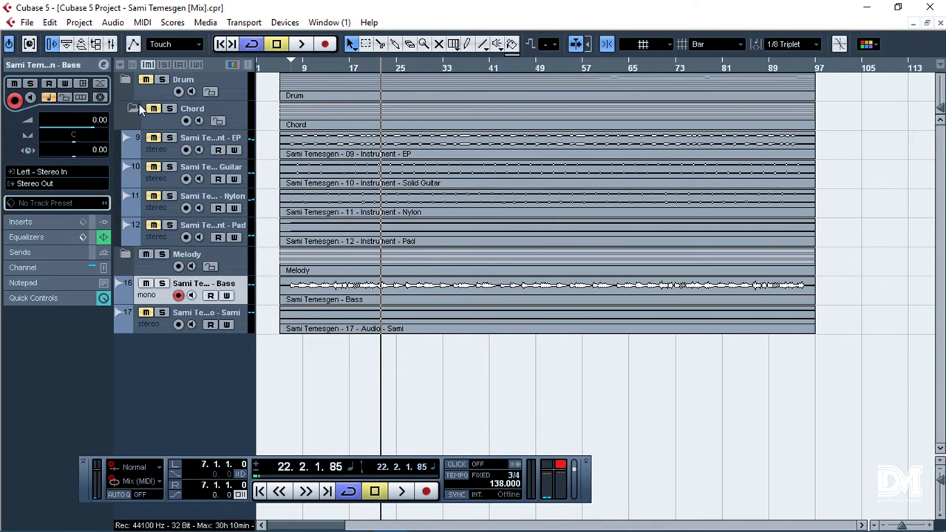
left_click(132, 107)
left_click(126, 109)
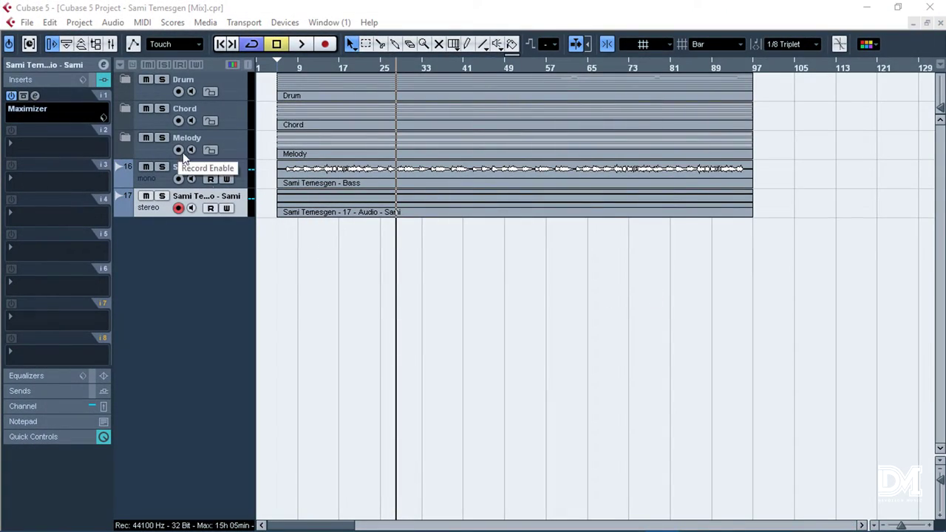
Show the transport panel, solo audio track 17, and set the playback position to bar 17
key("F2")
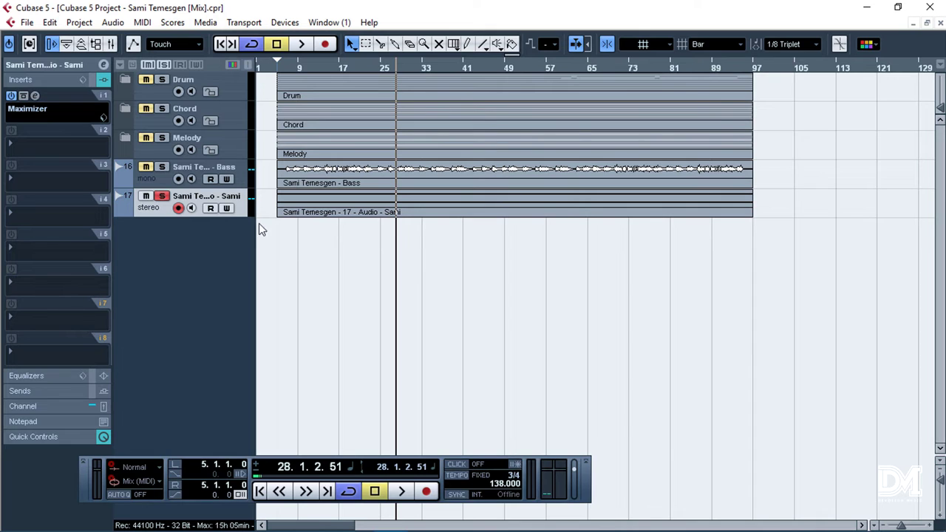
left_click(161, 196)
key("space")
left_click(347, 66)
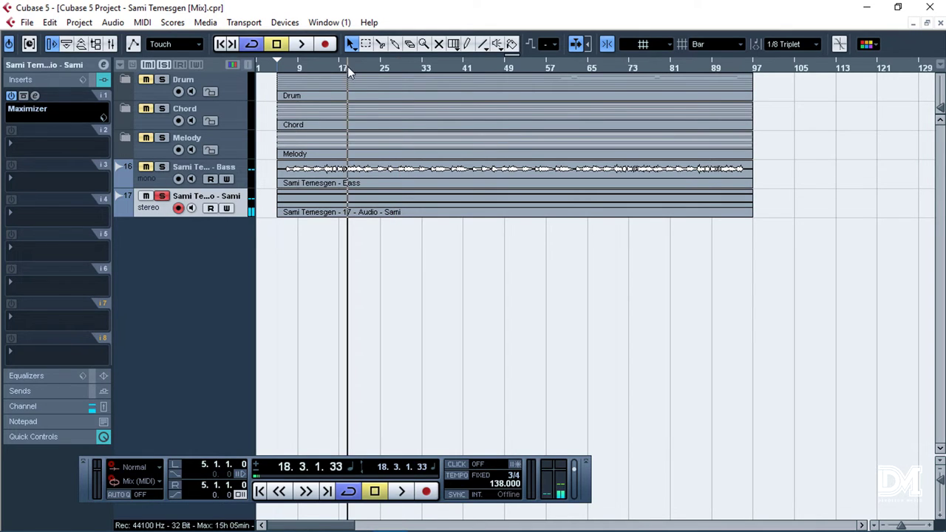
left_click(334, 67)
left_click(342, 67)
left_click(339, 66)
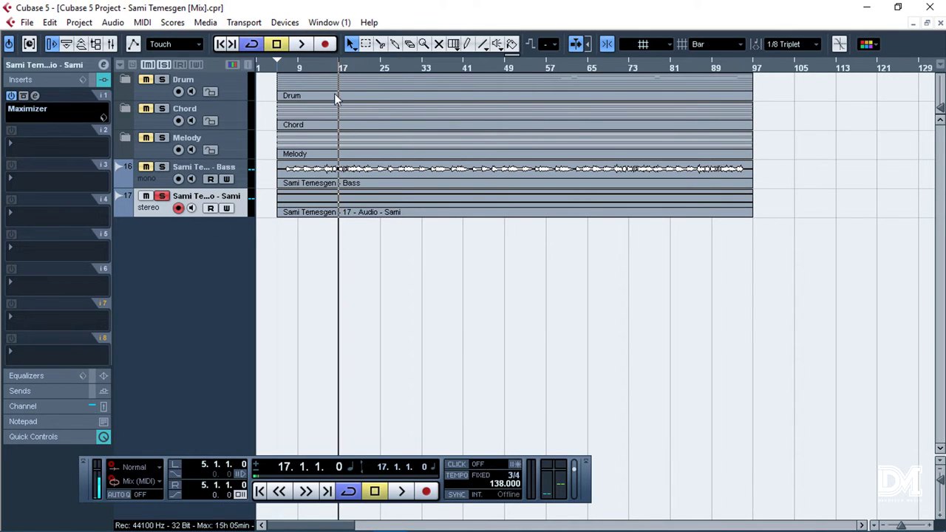
Play soloed track 17 from bar 17 and again from around bar 23, and stop playback
key("space")
left_click(371, 64)
key("space")
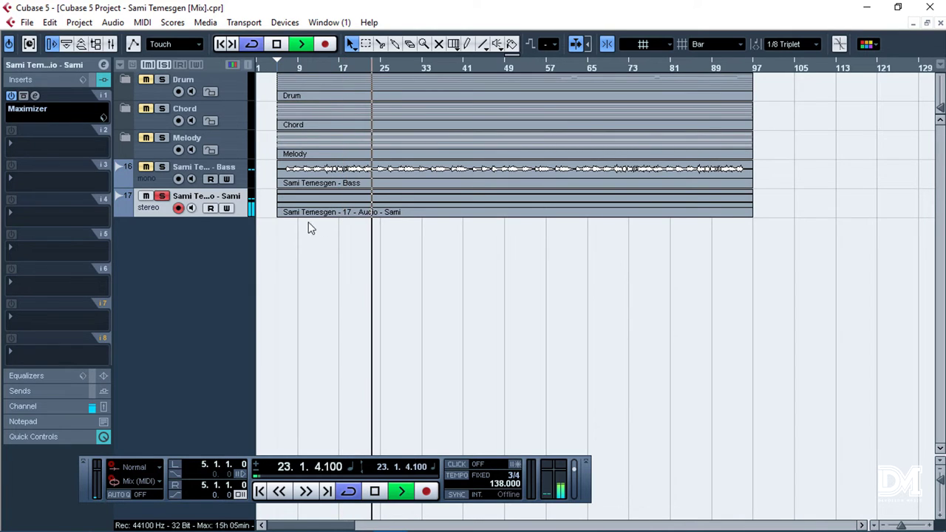
key("space")
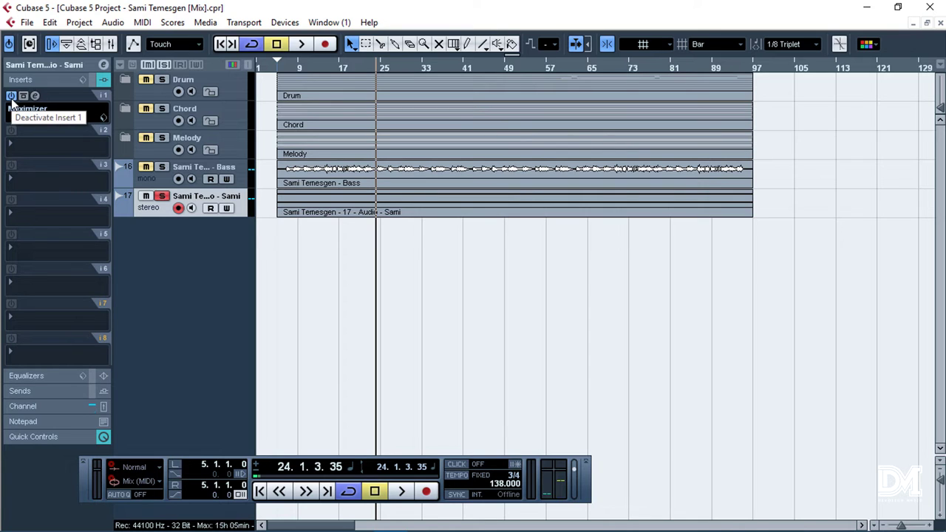
Move the Maximizer to insert slot 2 on audio track 17 and, during playback, load Auto-Tune 8.1 in slot 1
left_click_drag(103, 132, 102, 131)
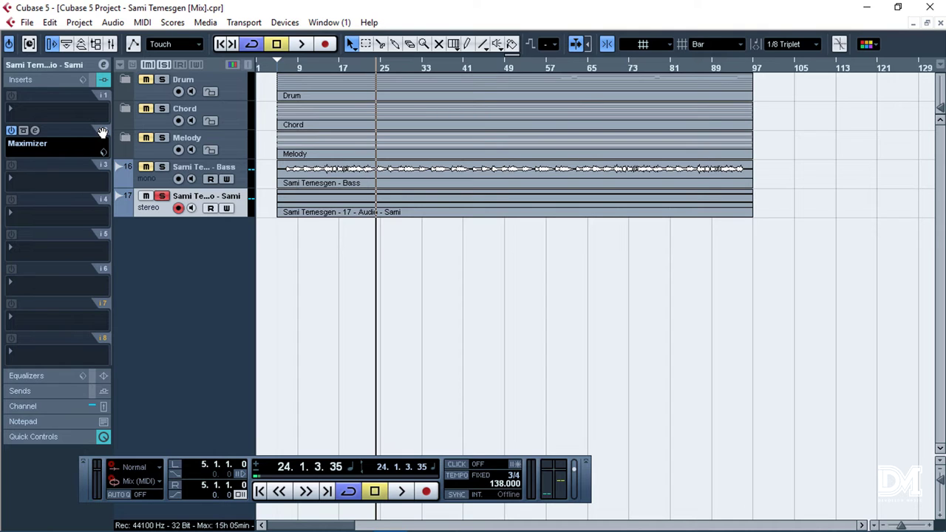
key("space")
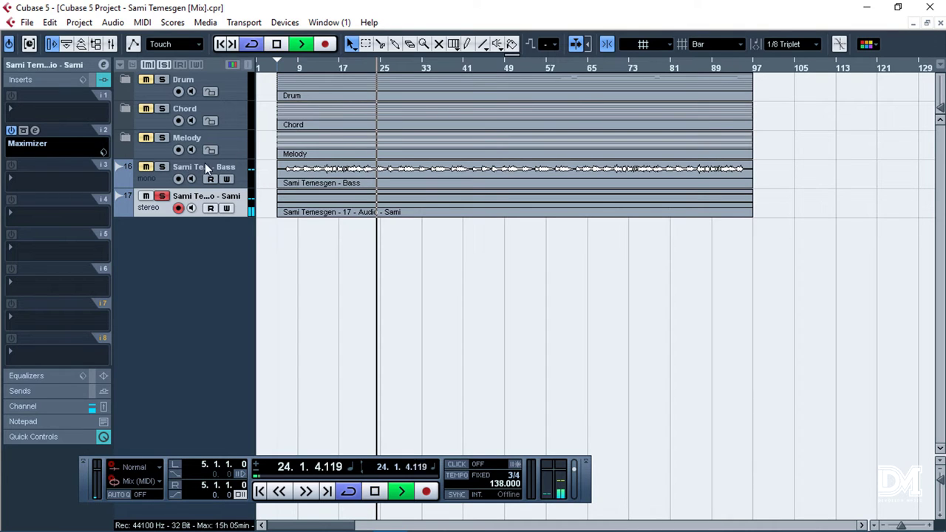
left_click(24, 104)
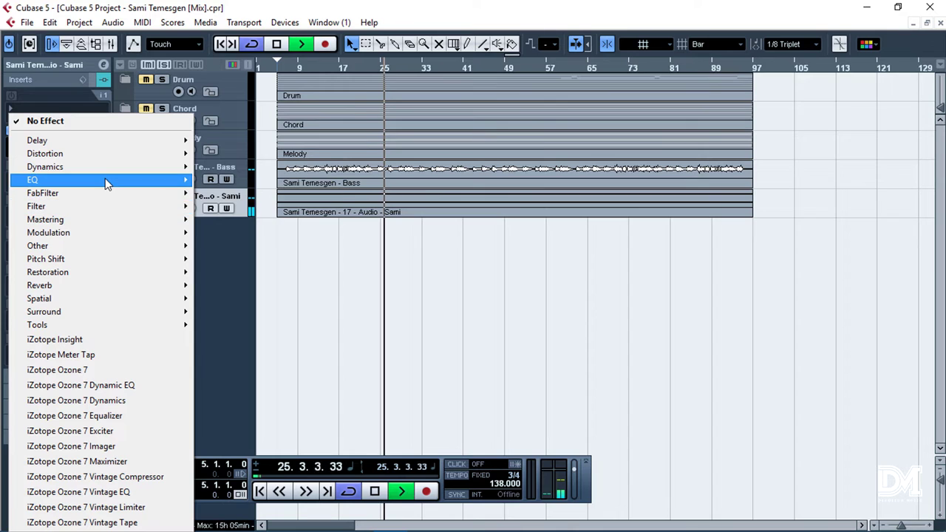
mouse_move(104, 179)
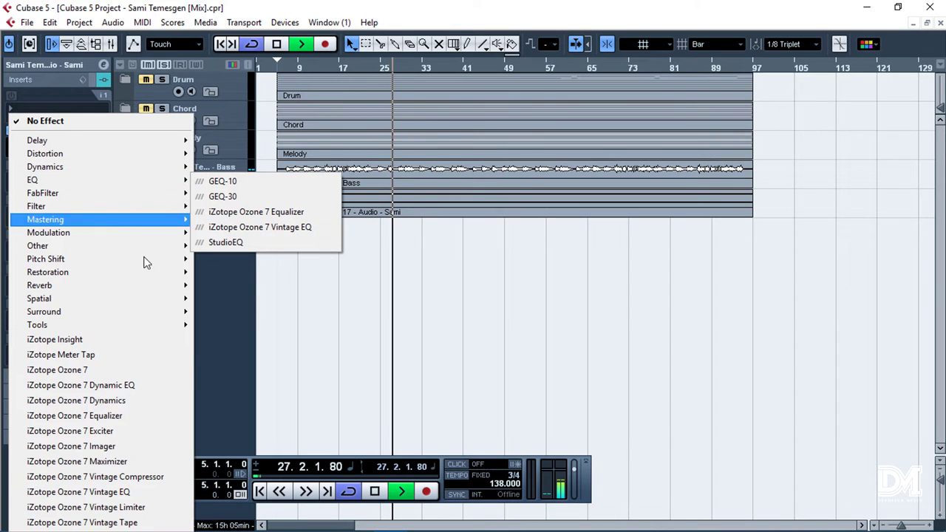
mouse_move(147, 299)
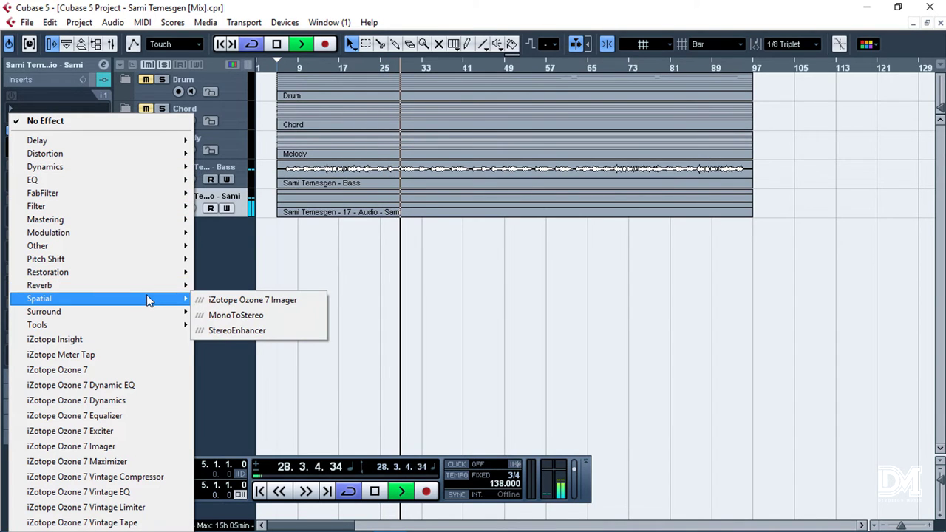
mouse_move(147, 260)
left_click(204, 262)
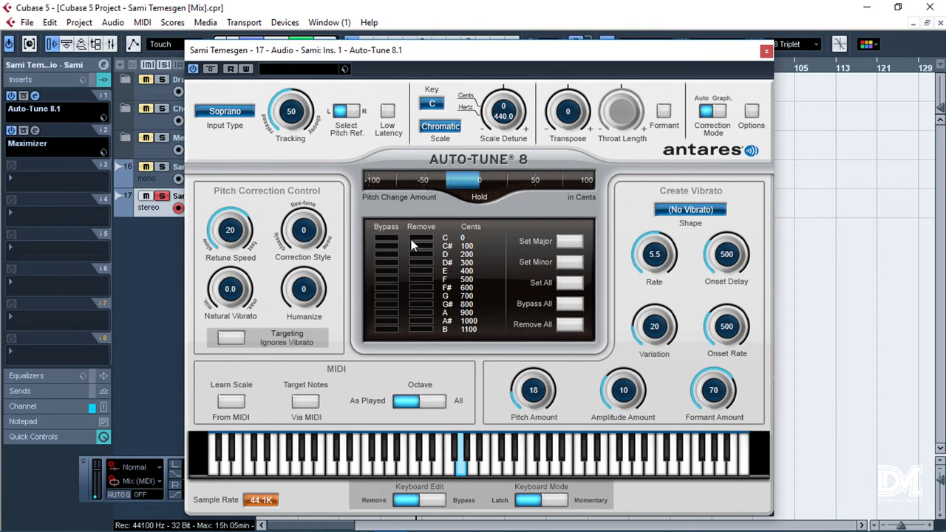
Set Auto-Tune's key to F and its scale to Major
left_click(435, 108)
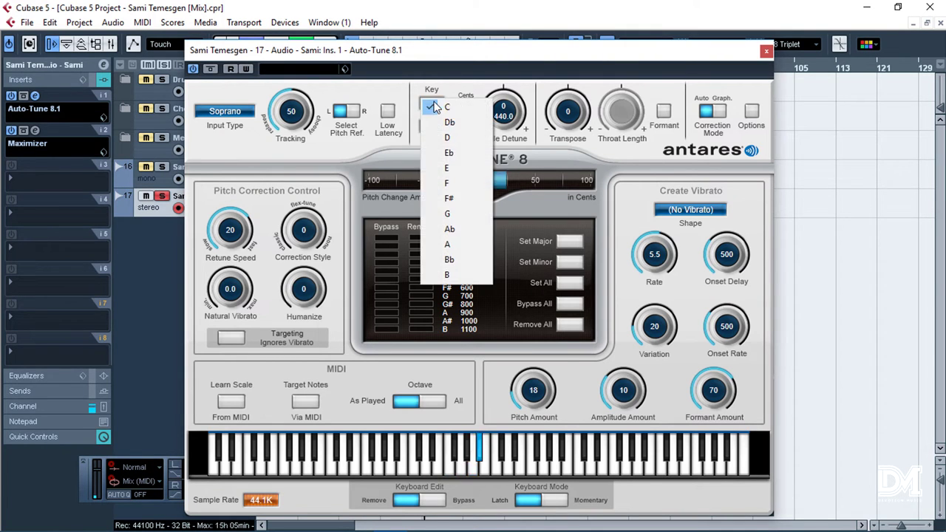
left_click(442, 186)
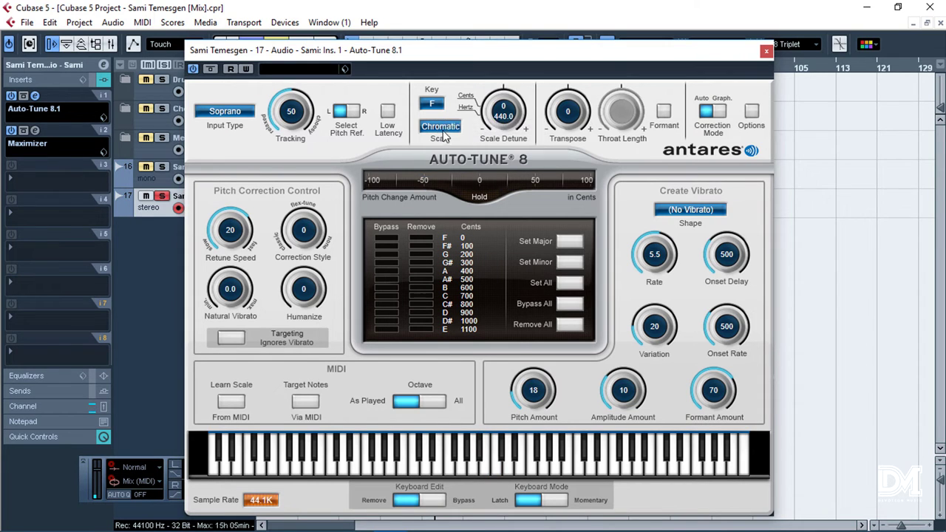
left_click(442, 129)
left_click(455, 95)
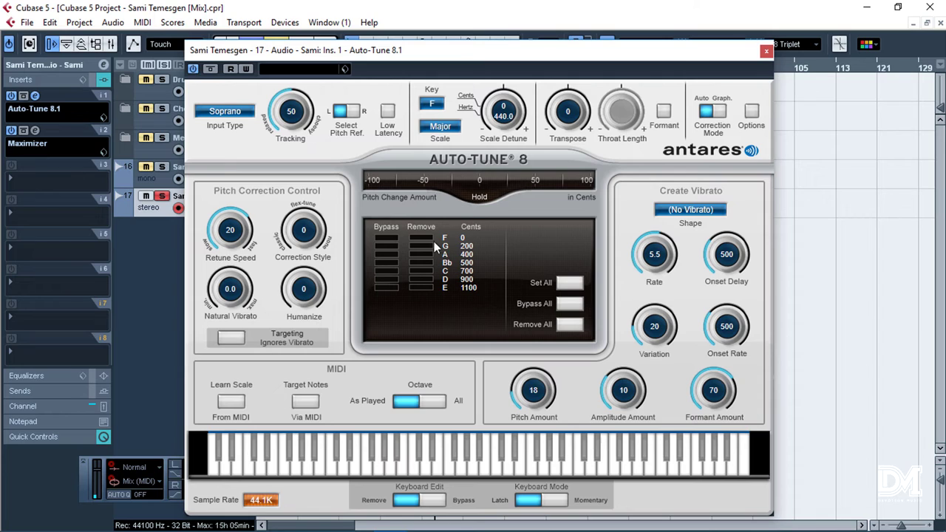
Remove the Bb and E notes from Auto-Tune's scale, set Humanize to 50, and close the plug-in with playback stopped
left_click(419, 288)
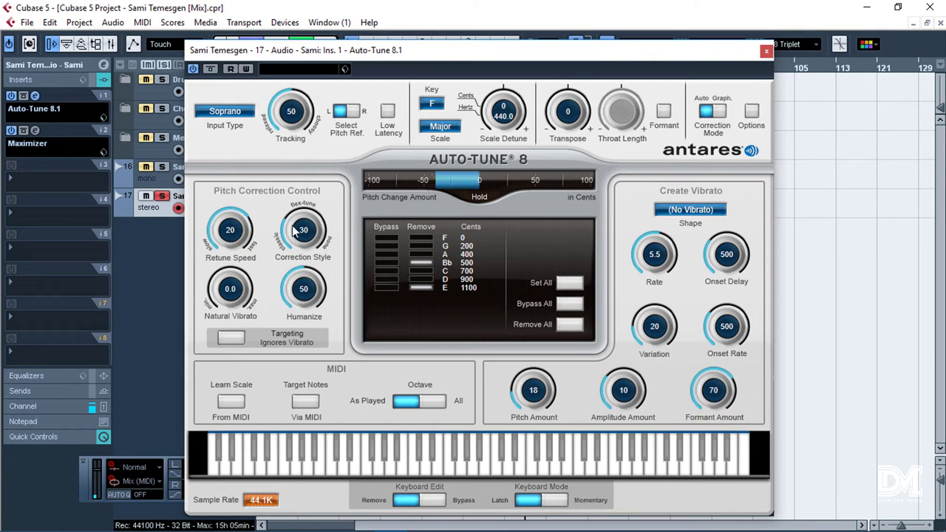
left_click(766, 51)
key("space")
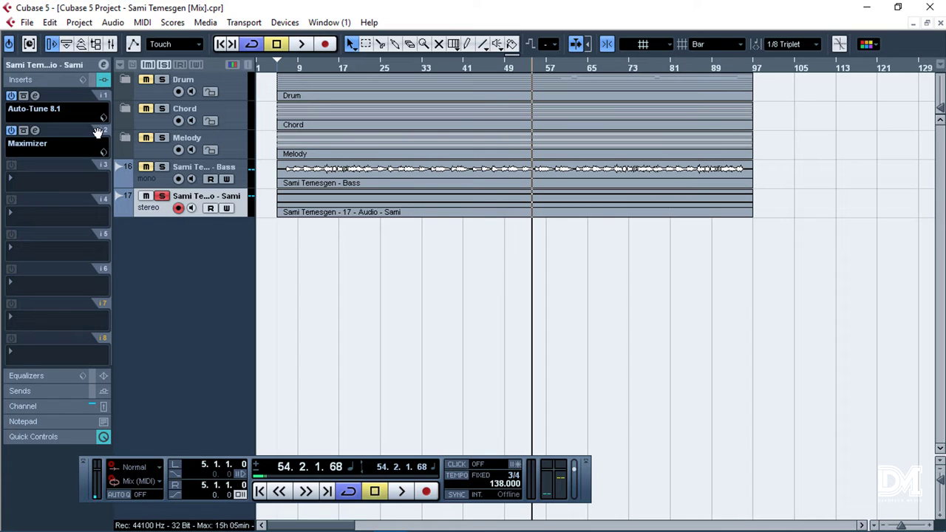
Move the Maximizer to insert slot 4, bypass it, and load the Compressor in slot 2
left_click_drag(107, 202, 107, 203)
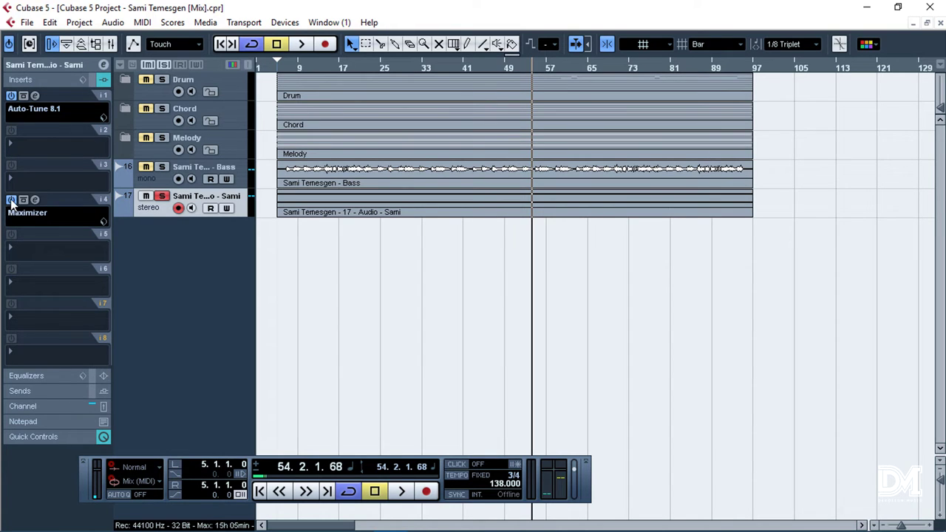
left_click(11, 200)
left_click(20, 146)
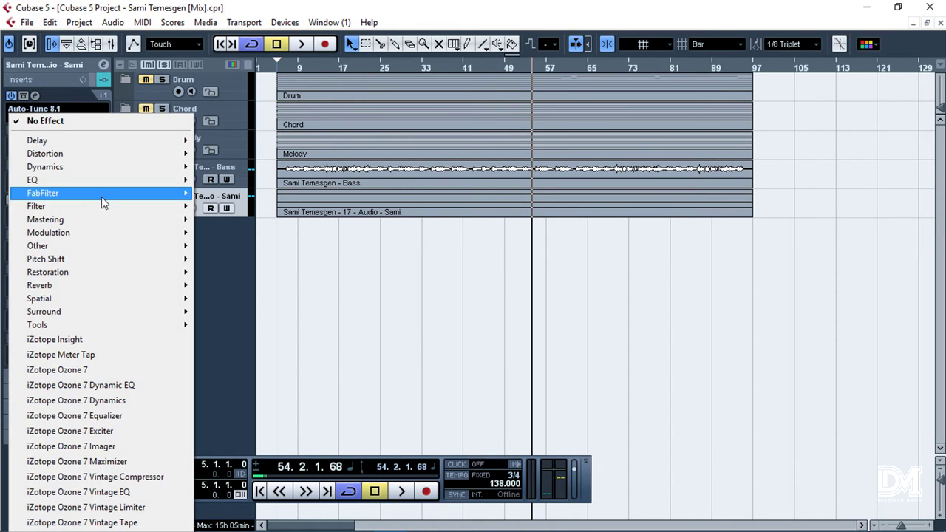
mouse_move(129, 172)
left_click(230, 168)
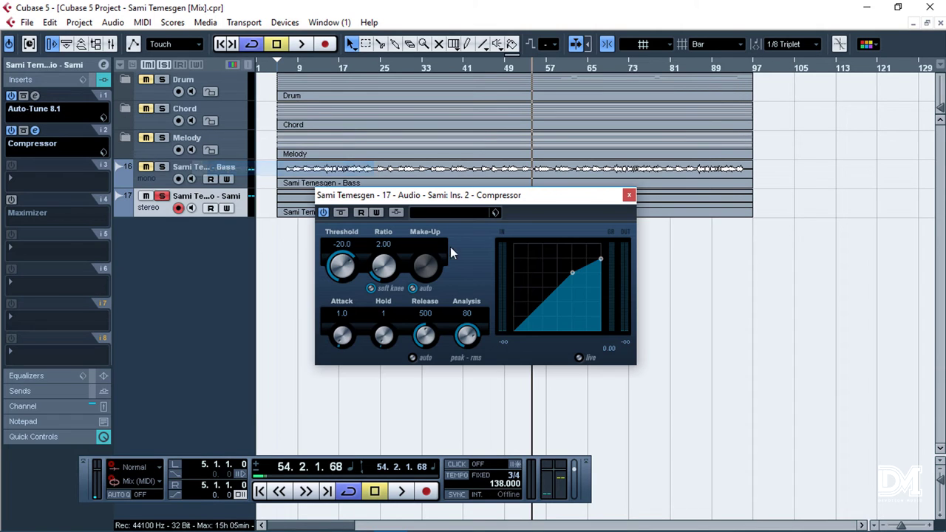
During playback, set the Compressor's threshold to -30 and its ratio to 2.5
key("space")
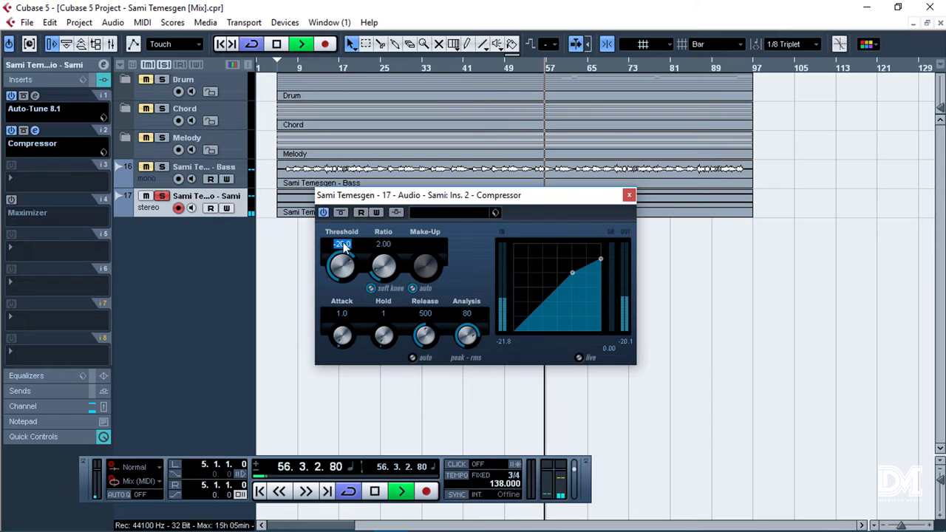
type("-30")
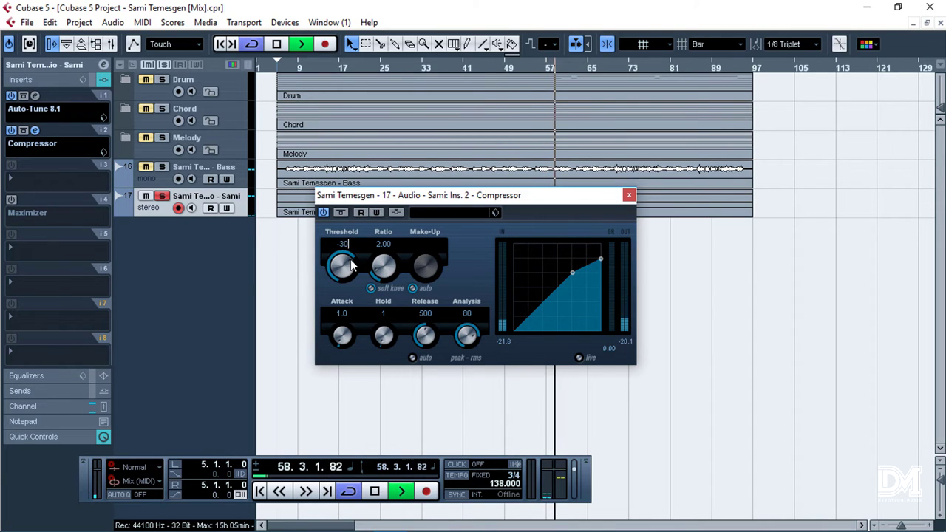
key("Return")
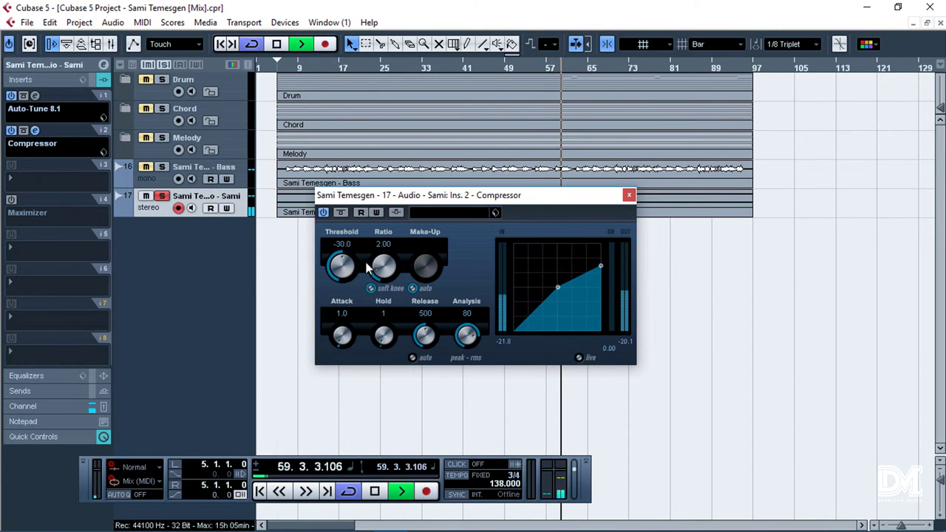
type("2")
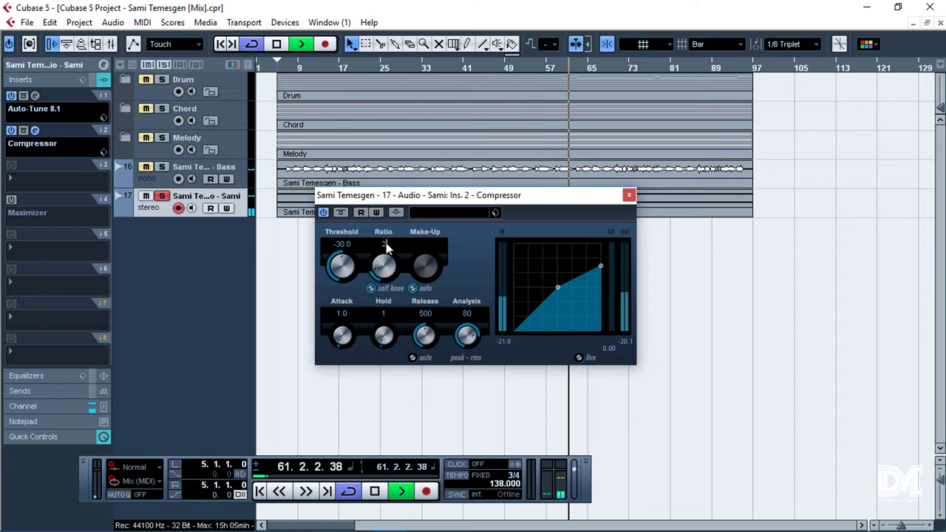
type(".5")
key("Return")
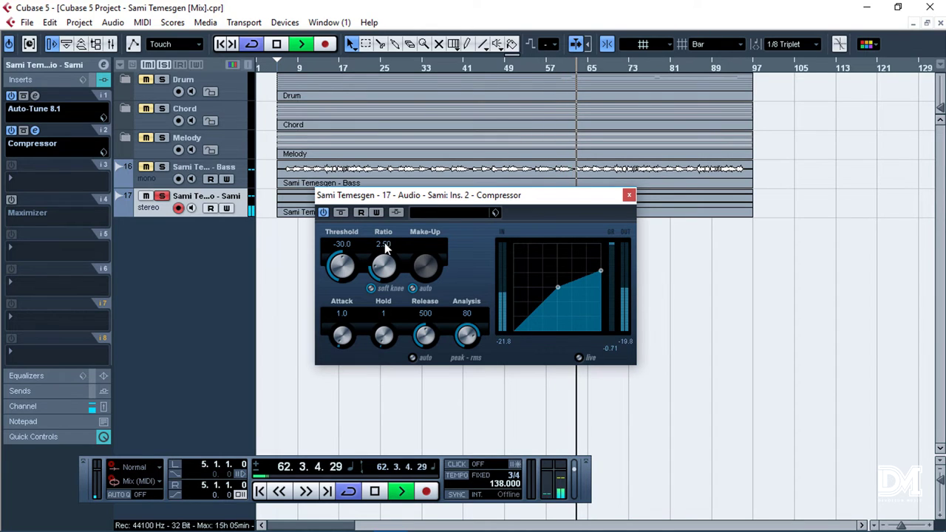
Lower the Compressor's threshold to -35
double_click(340, 245)
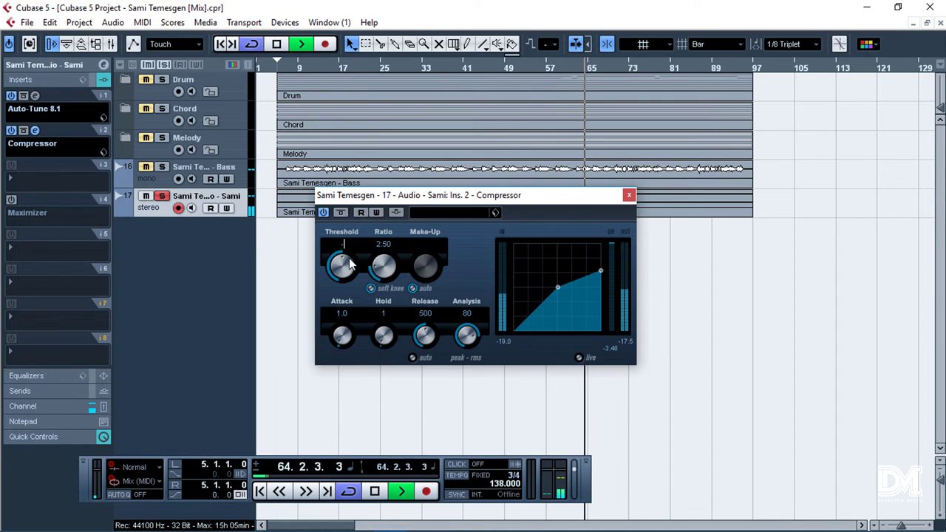
type("-35")
key("Return")
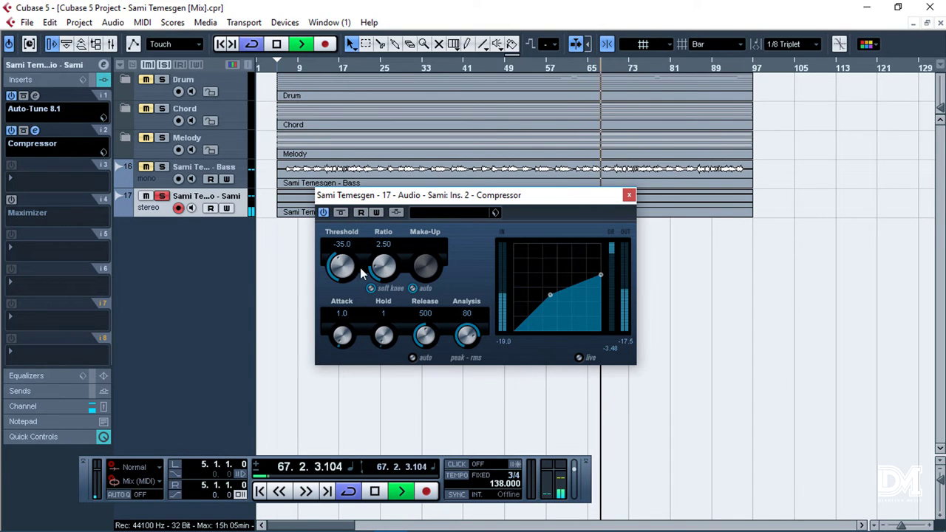
Turn off the Compressor's automatic make-up gain and set Make-Up to 15
left_click(413, 289)
left_click_drag(428, 279, 425, 250)
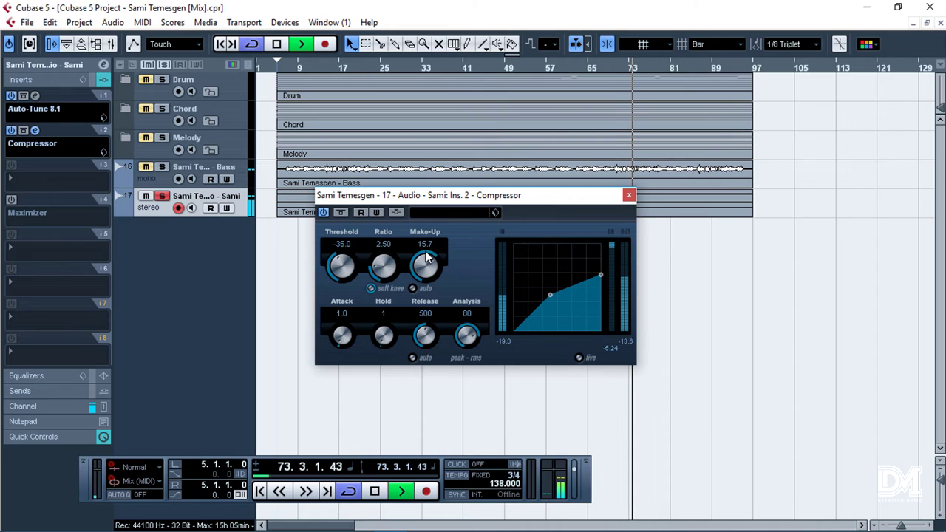
left_click(424, 247)
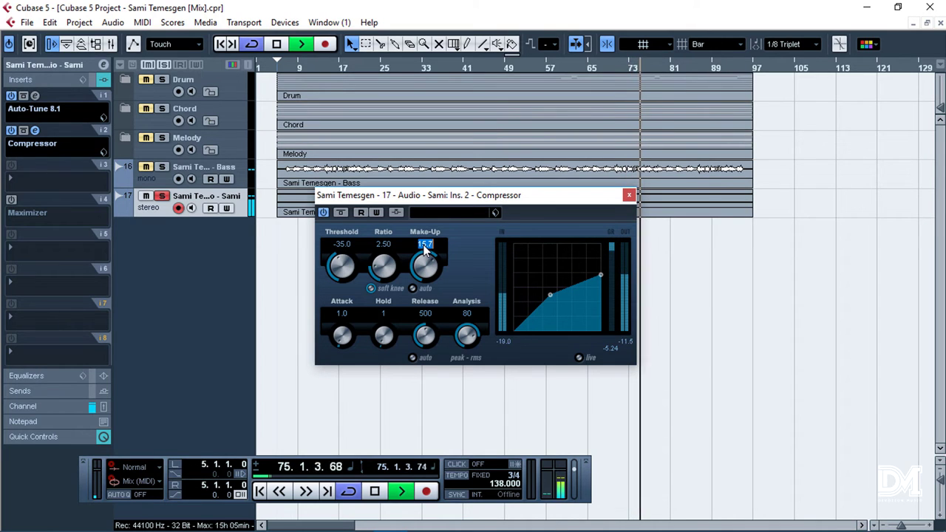
key("BackSpace")
type("15")
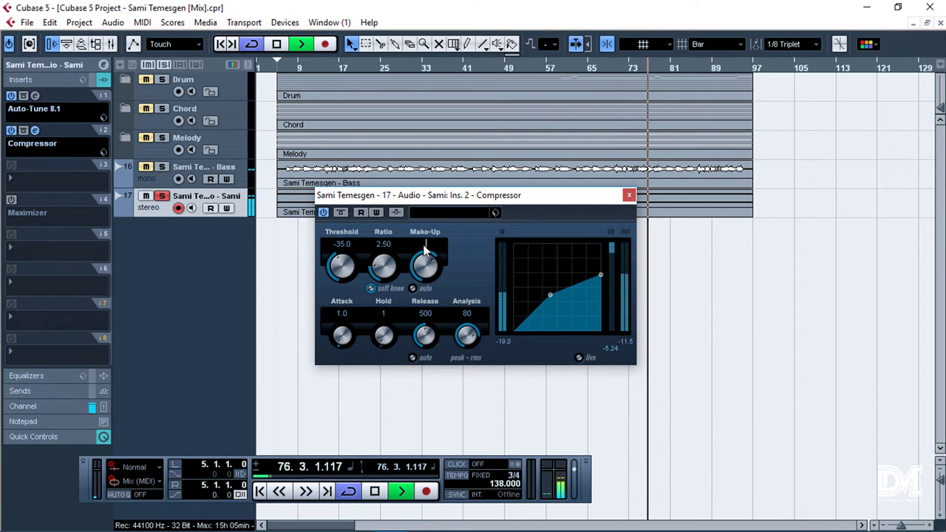
key("Return")
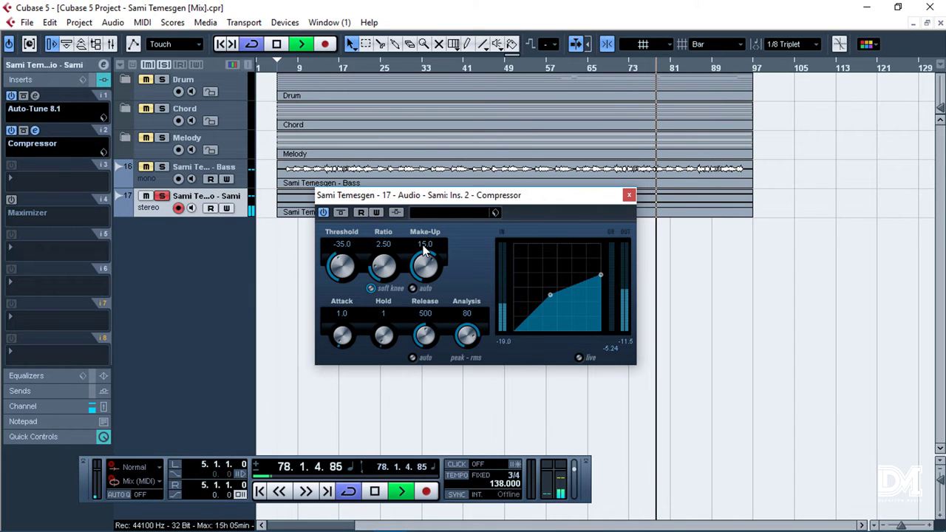
Remove the Maximizer from insert slot 4 and close the Compressor window
left_click(31, 211)
left_click(73, 120)
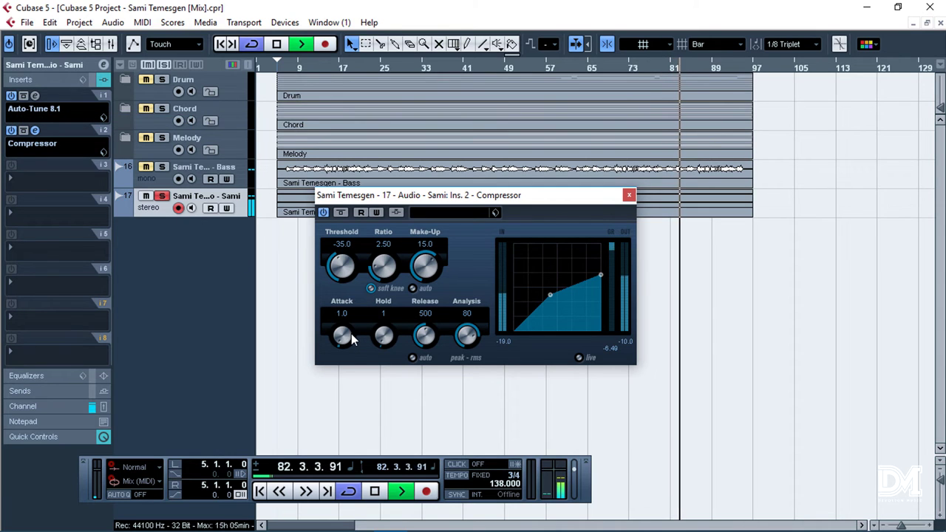
left_click(629, 195)
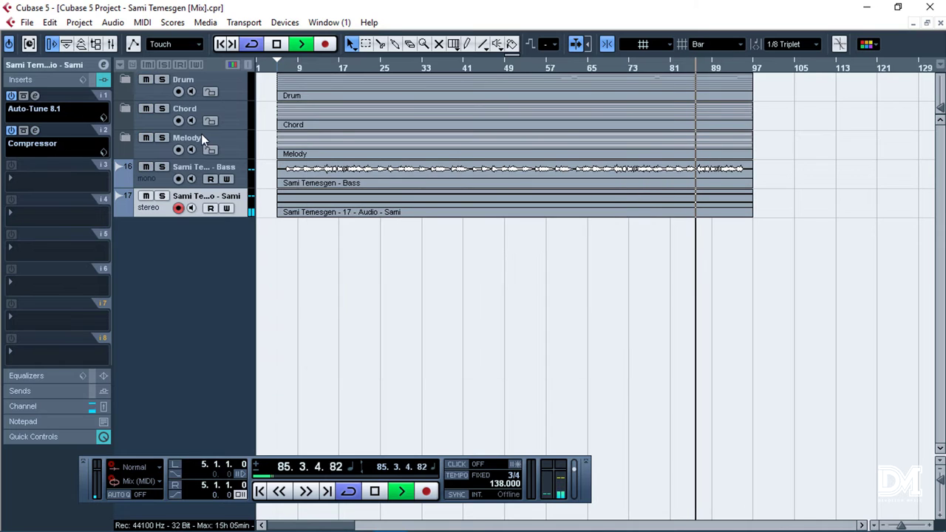
Check audio track 17's basic channel settings while the full mix plays, return to its inserts, and stop playback
left_click(72, 65)
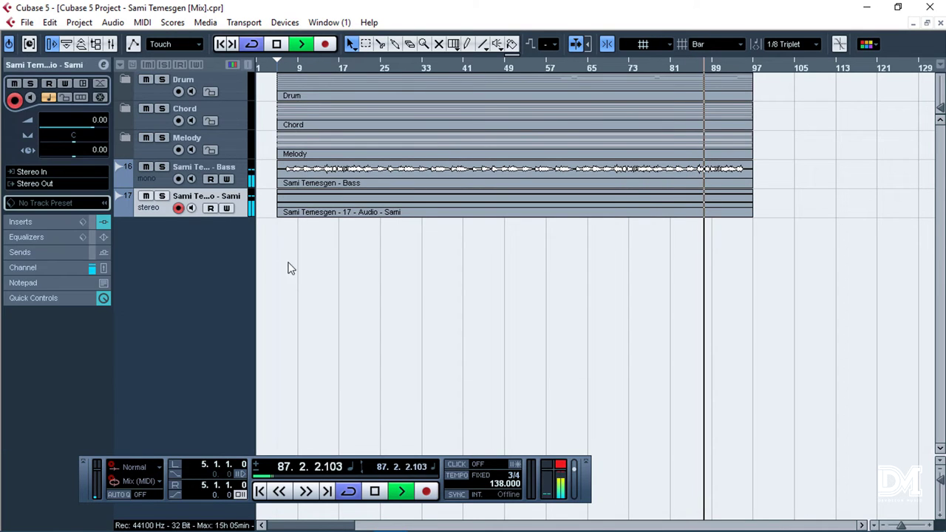
left_click(44, 223)
key("space")
Load the DeEsser in insert slot 3 of track 17 with the Male Heavy preset, close it, and play the soloed track to audition it
left_click(90, 179)
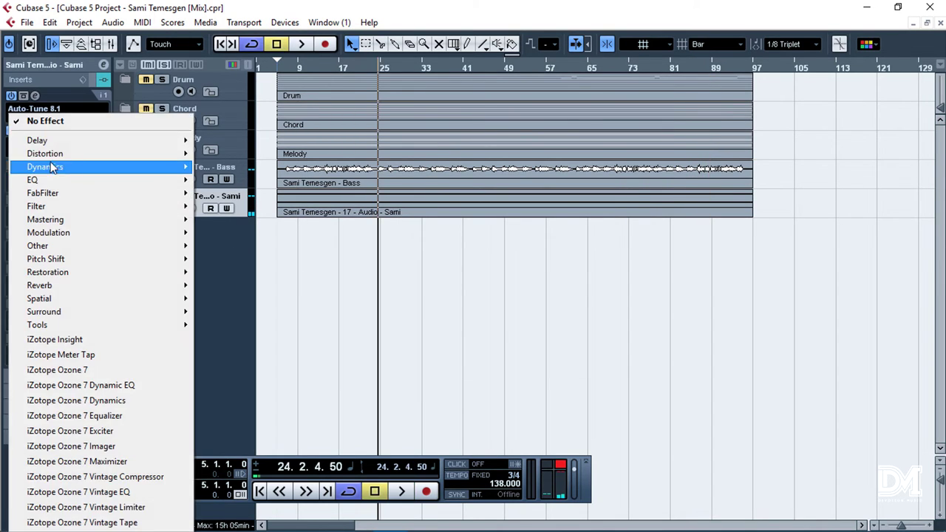
mouse_move(122, 166)
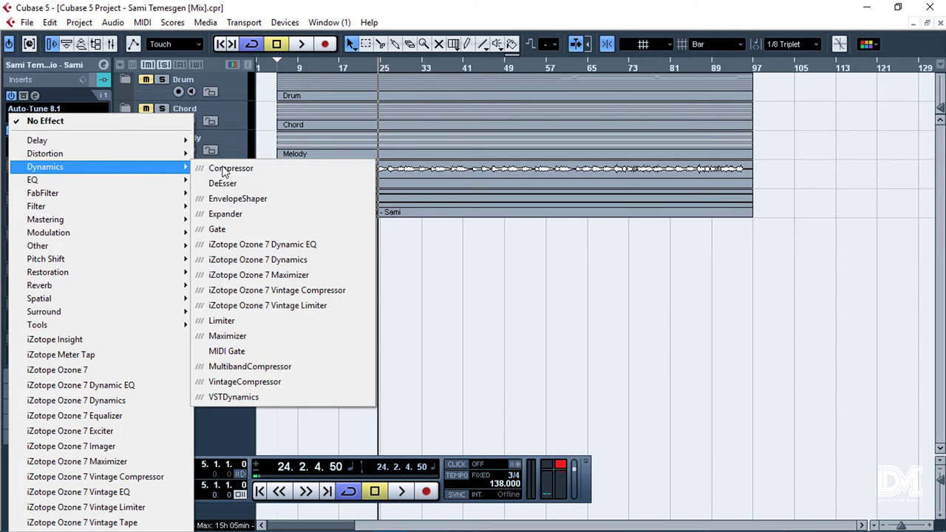
left_click(248, 185)
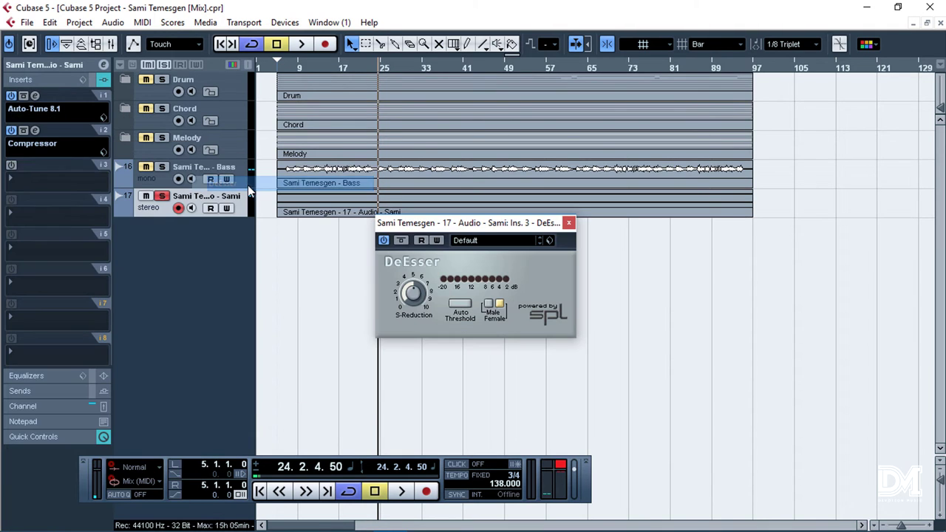
left_click(484, 242)
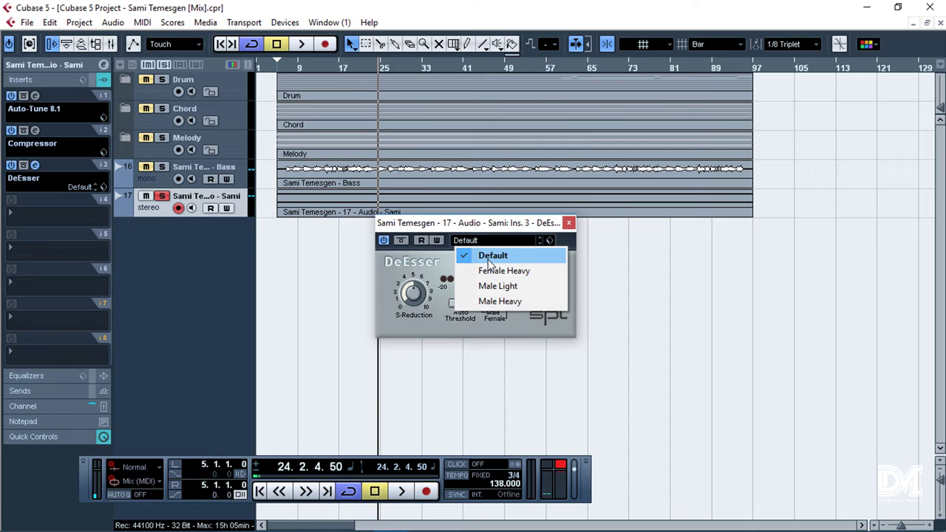
left_click(503, 303)
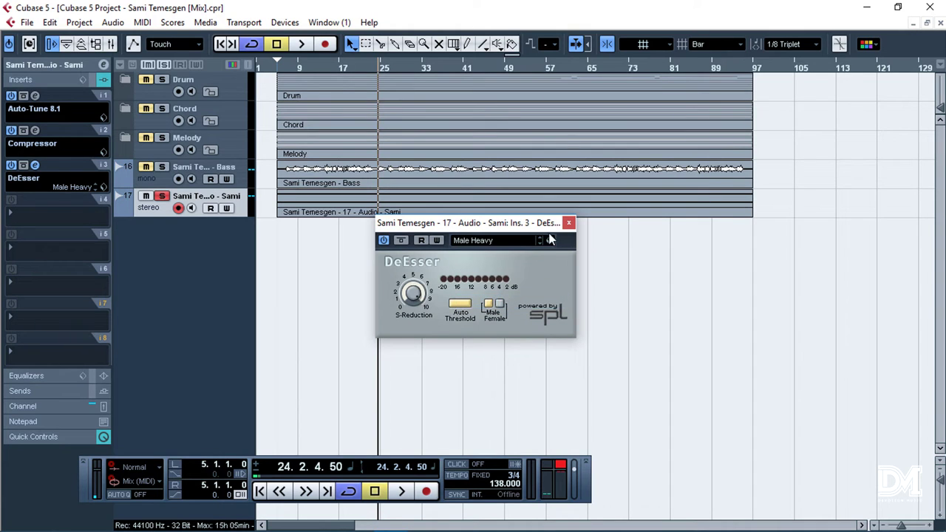
left_click(568, 224)
key("space")
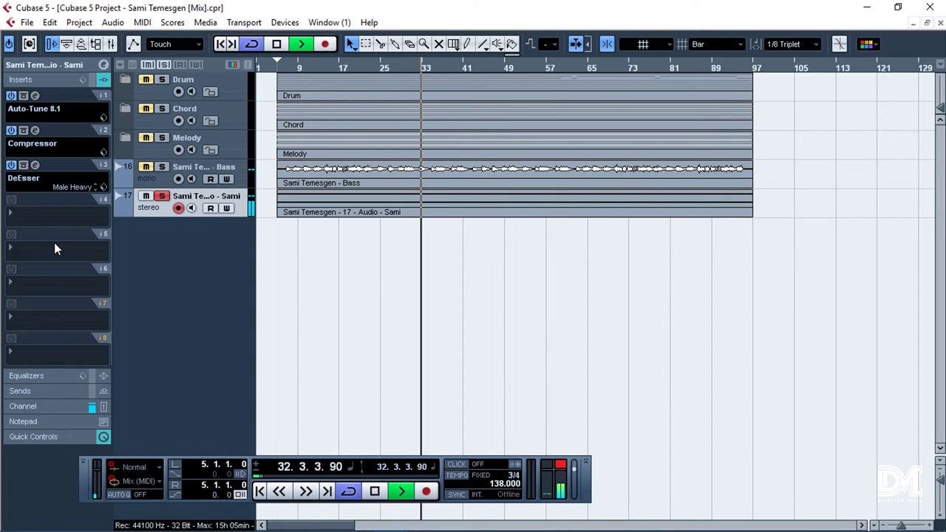
key("space")
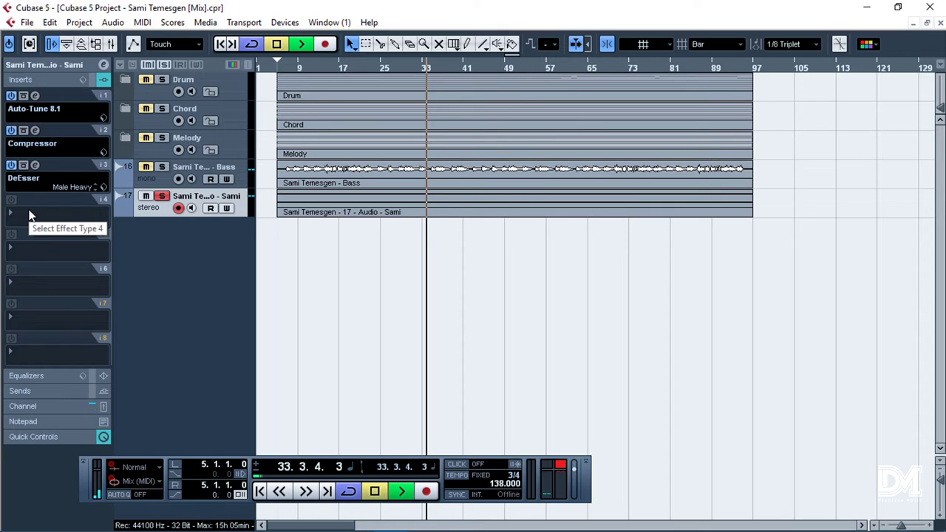
Load the Gate in insert slot 4 of track 17 and play the soloed track to audition it
key("space")
left_click(30, 215)
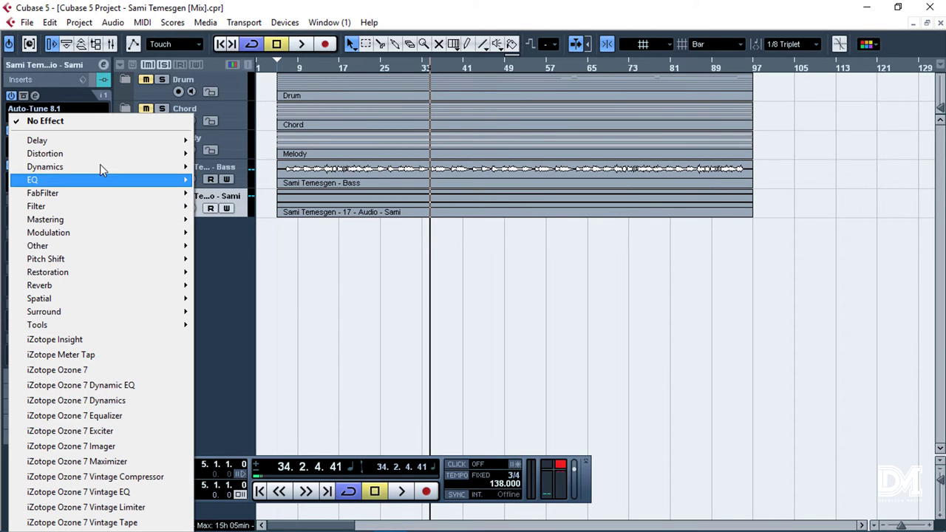
mouse_move(101, 167)
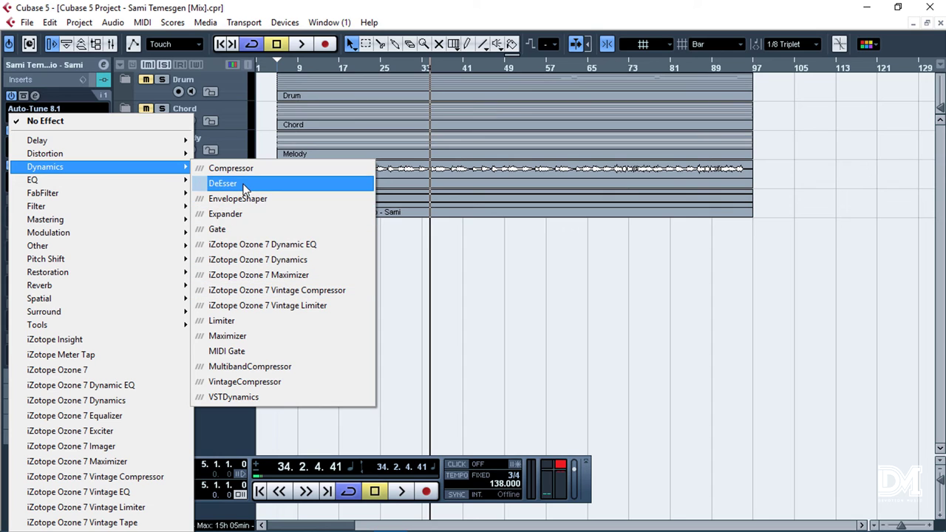
left_click(219, 229)
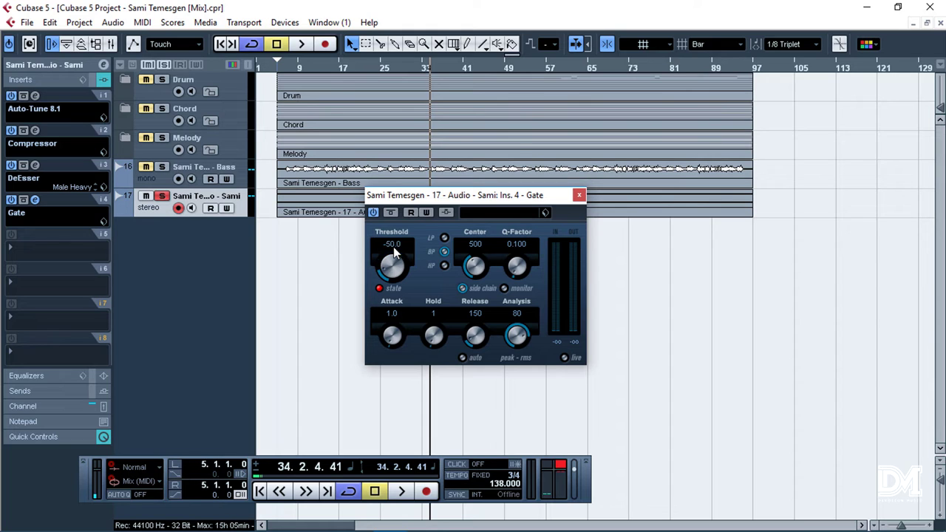
key("space")
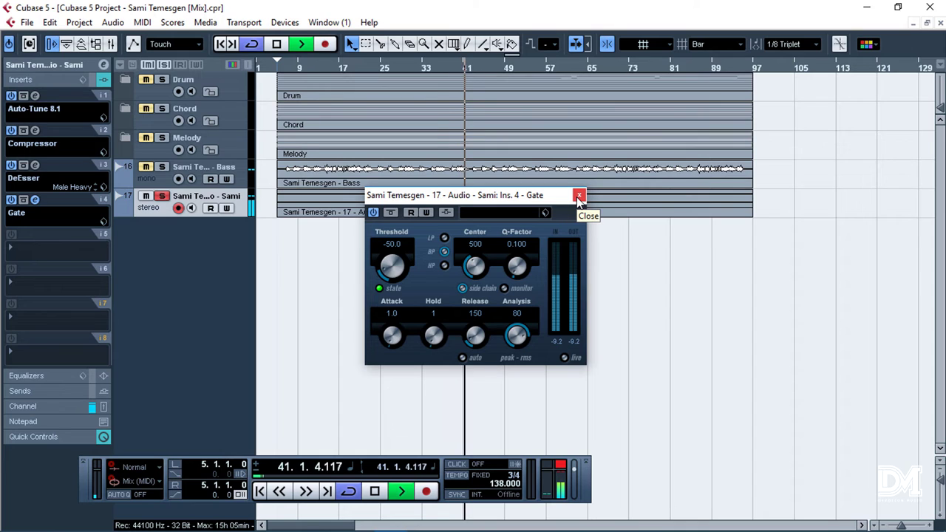
key("space")
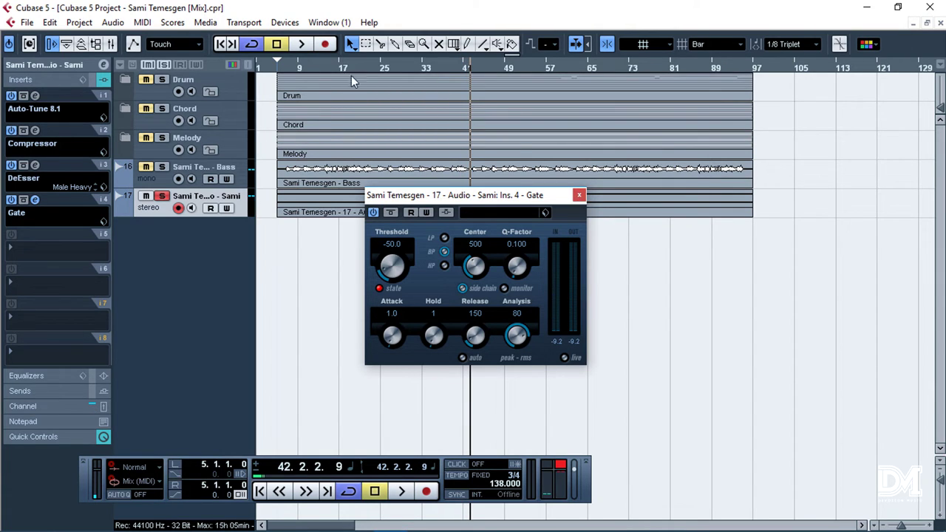
Replay the soloed track from bar 20, compare the sound with the Gate bypassed and active, and close its window
left_click(355, 69)
key("space")
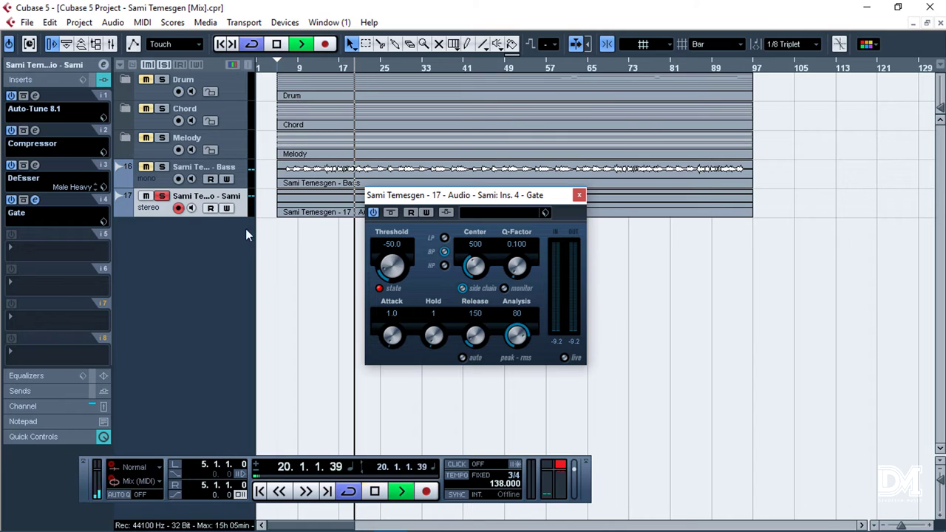
left_click(24, 200)
left_click(24, 200)
left_click(35, 200)
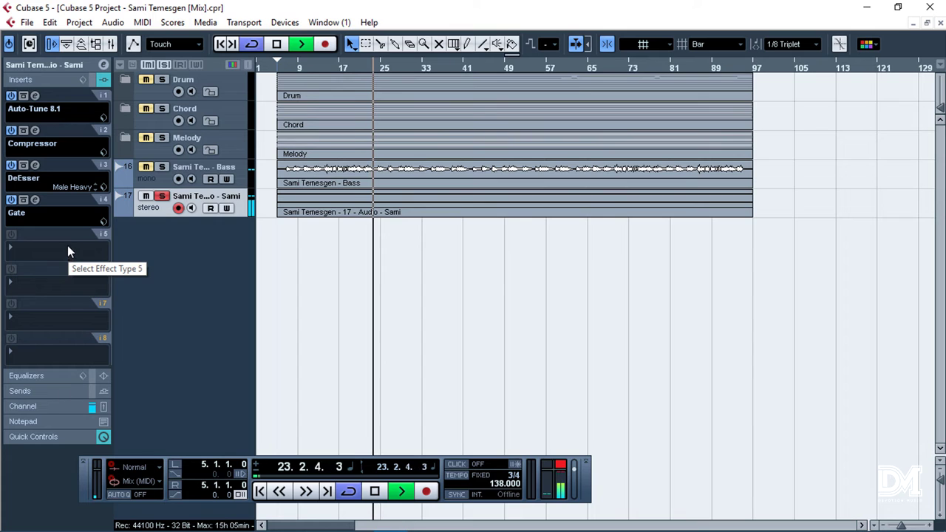
Return to track 17's basic channel settings, clear the solo, and listen to the full mix before stopping playback
left_click(64, 63)
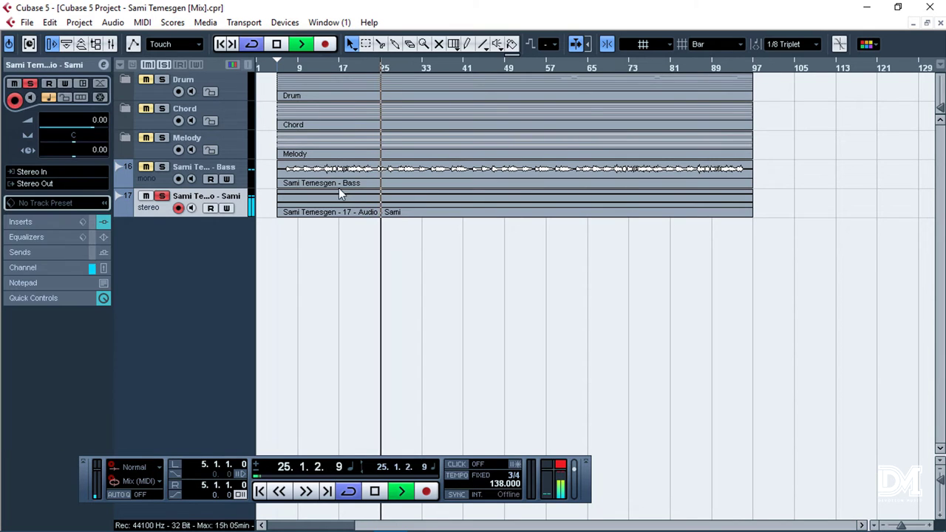
left_click(164, 64)
key("g")
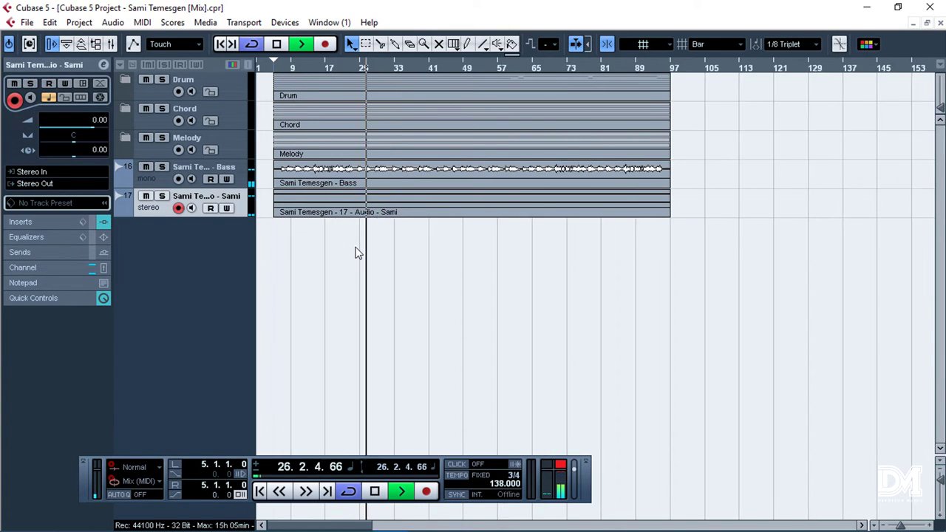
key("g")
key("space")
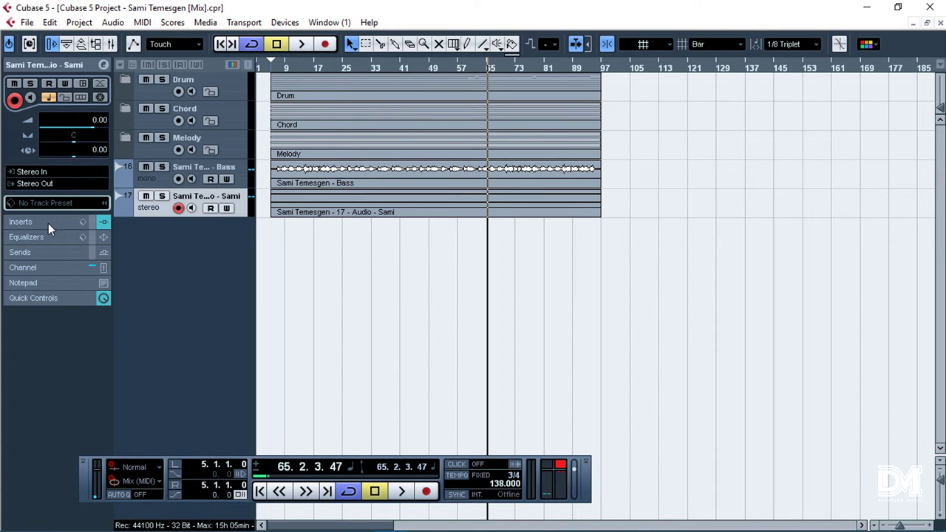
Load Roomworks SE in insert slot 5 of track 17 and compare it bypassed and active while the track plays soloed
left_click(48, 229)
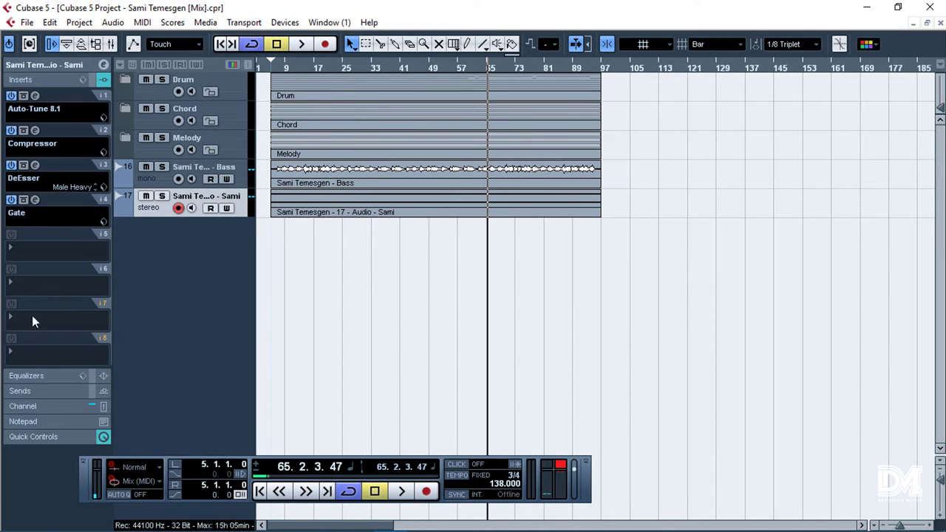
left_click(30, 252)
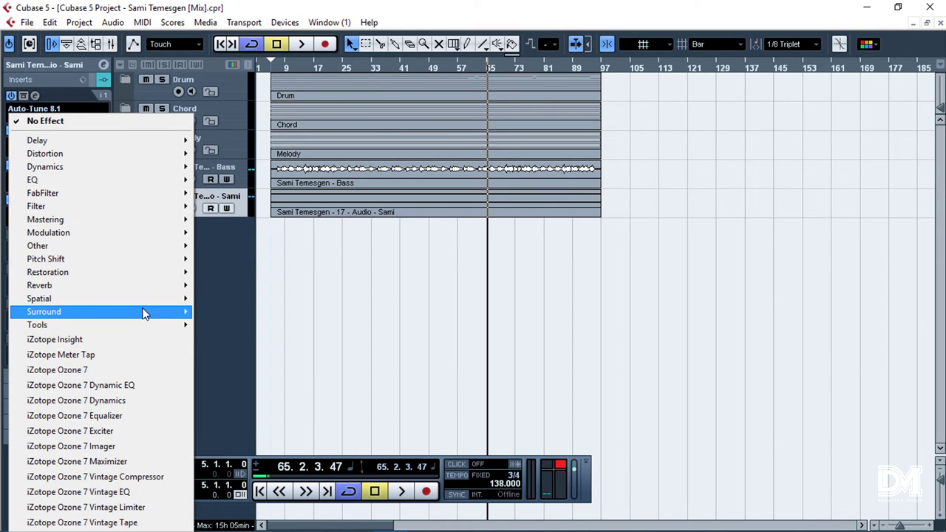
mouse_move(168, 286)
left_click(251, 316)
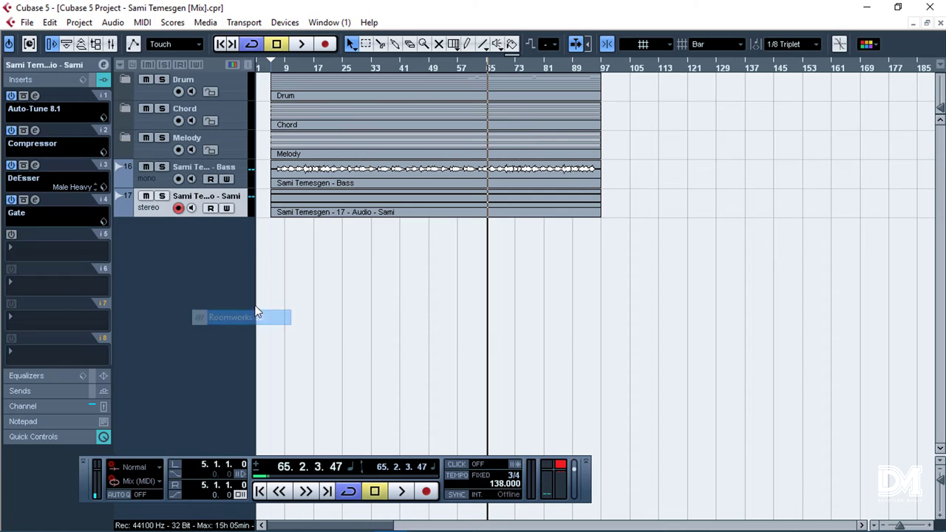
key("s")
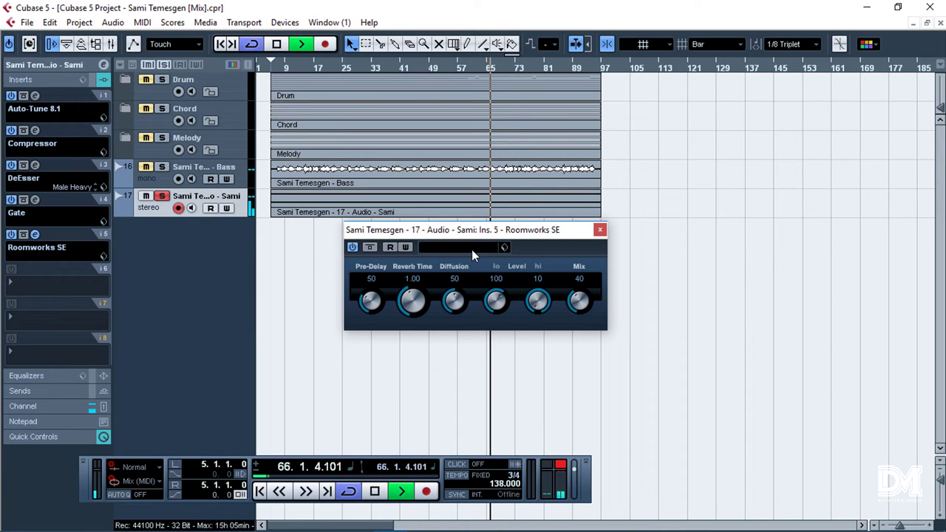
left_click(370, 247)
left_click(371, 246)
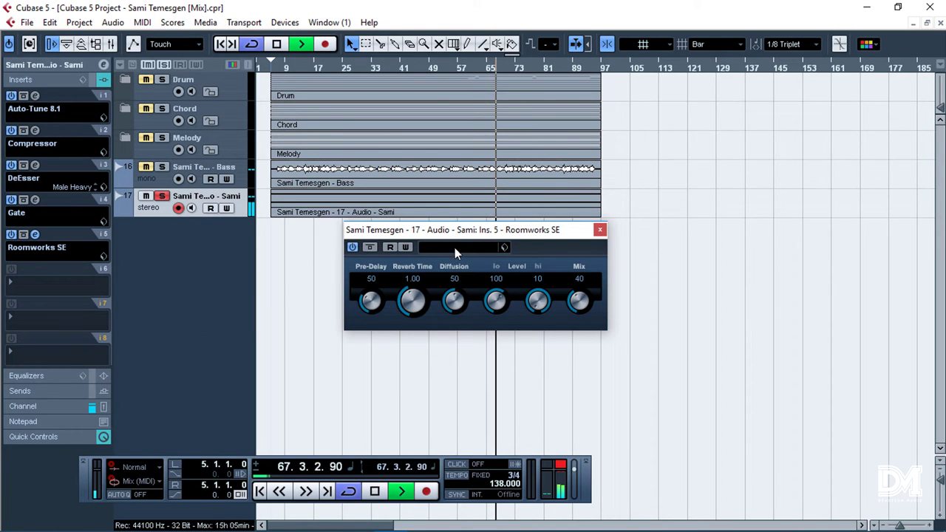
Apply the Arena preset to Roomworks SE, set its Mix to 3, and close the effect window
left_click(472, 250)
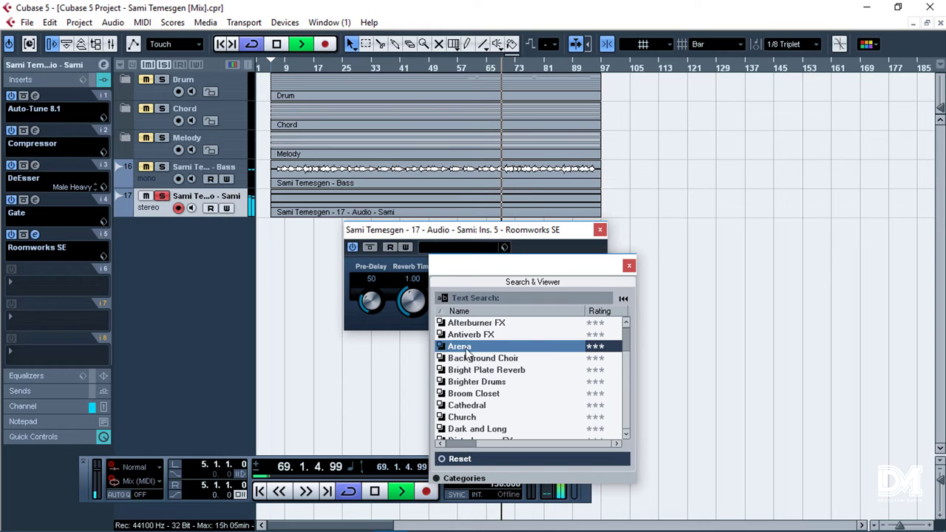
key("space")
left_click(465, 357)
left_click(483, 339)
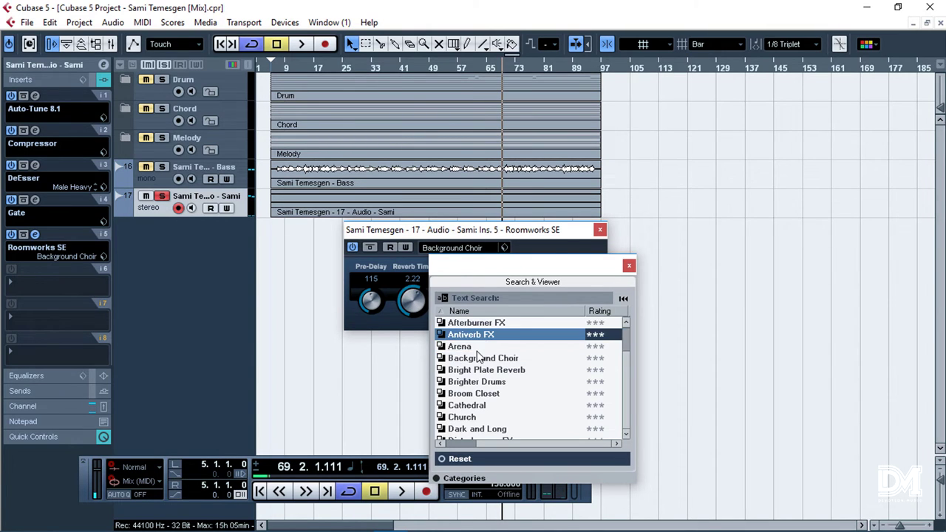
left_click(477, 349)
left_click(559, 246)
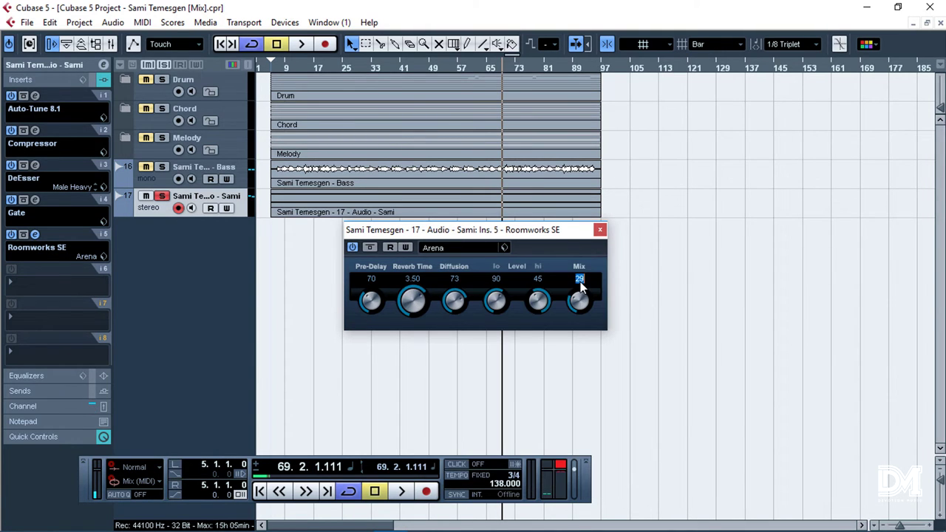
type("3")
key("Return")
left_click(600, 230)
Play the soloed track while toggling the Roomworks SE bypass to compare the sound, and stop playback
key("space")
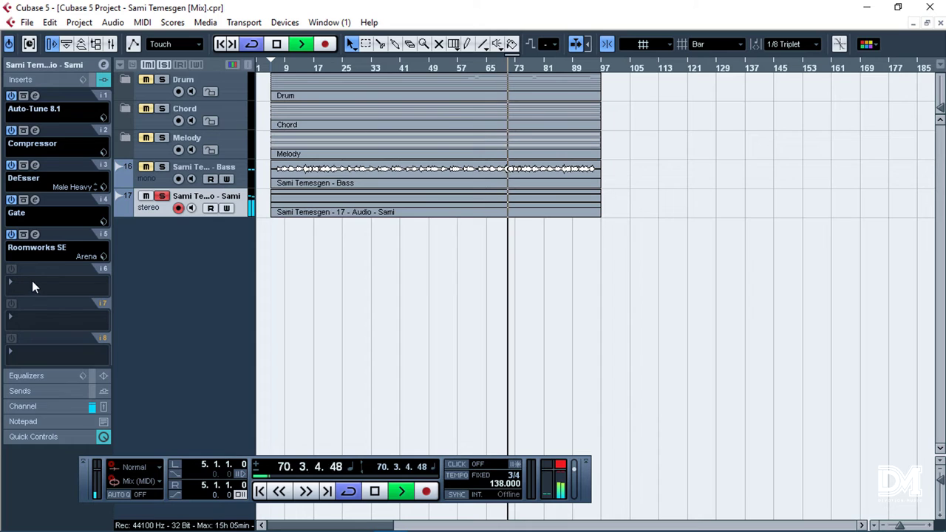
left_click(23, 235)
left_click(23, 235)
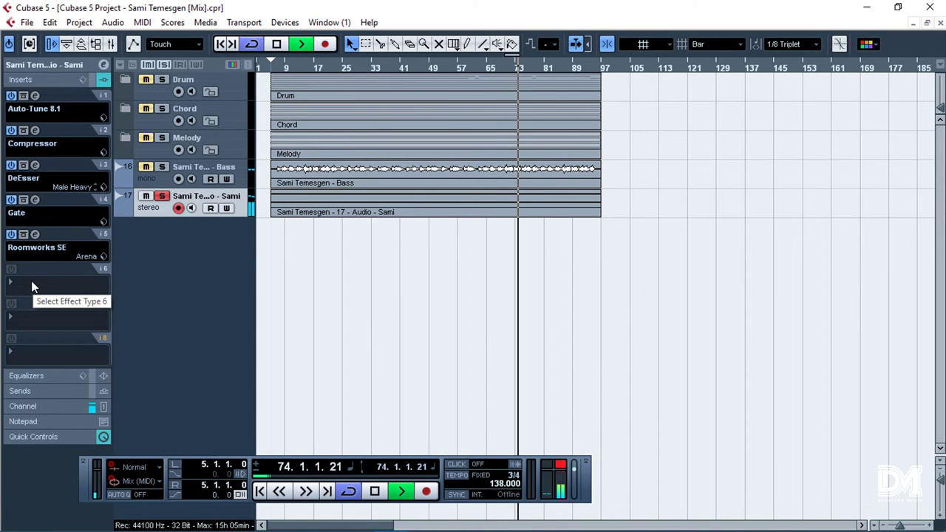
key("space")
Load PingPongDelay in insert slot 6 of track 17 with the Vocal Delay preset, close it, and audition the track
left_click(31, 281)
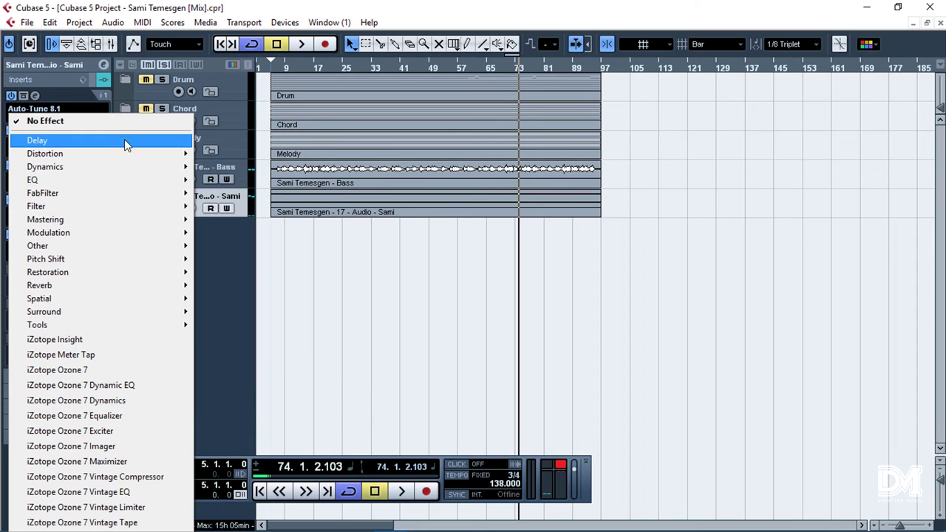
mouse_move(125, 139)
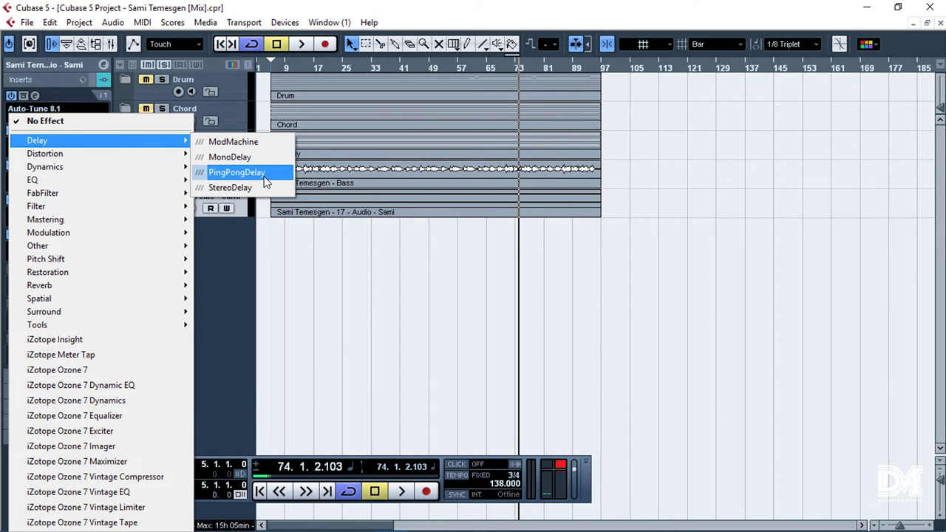
left_click(255, 174)
left_click(484, 246)
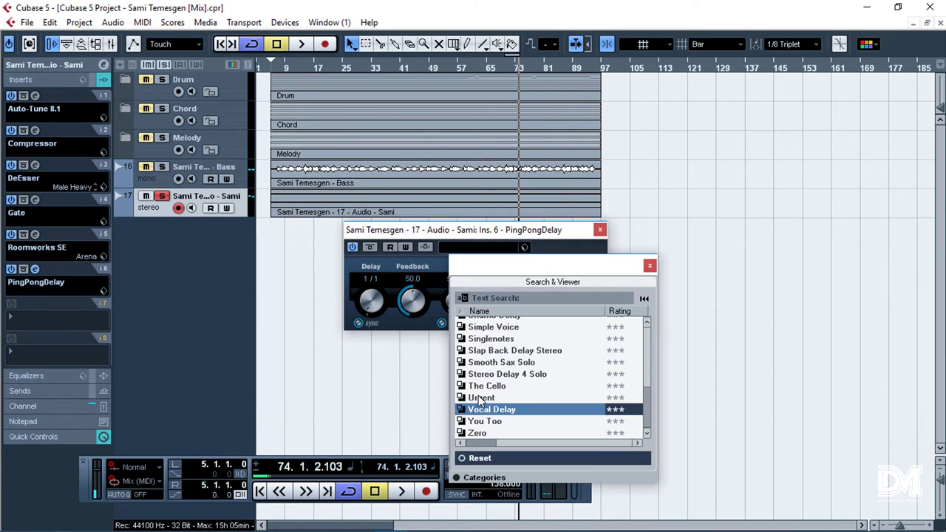
left_click(553, 229)
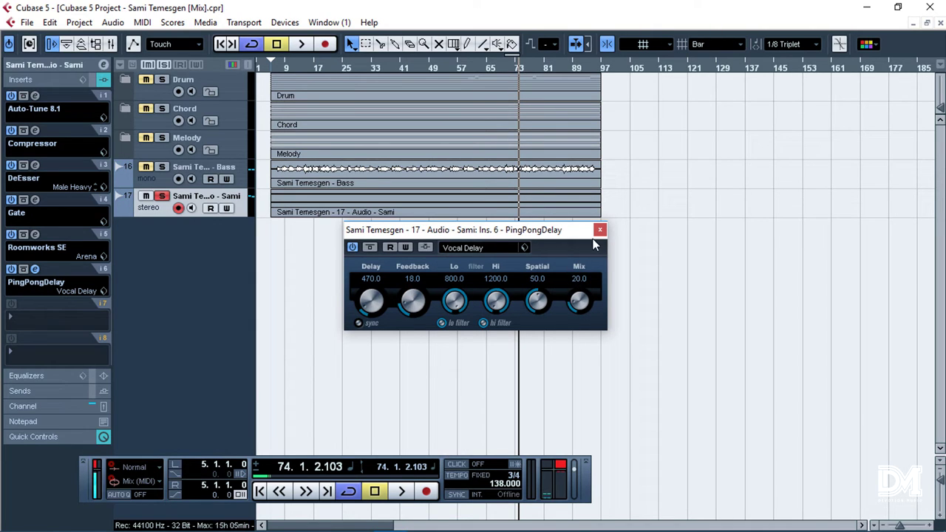
key("space")
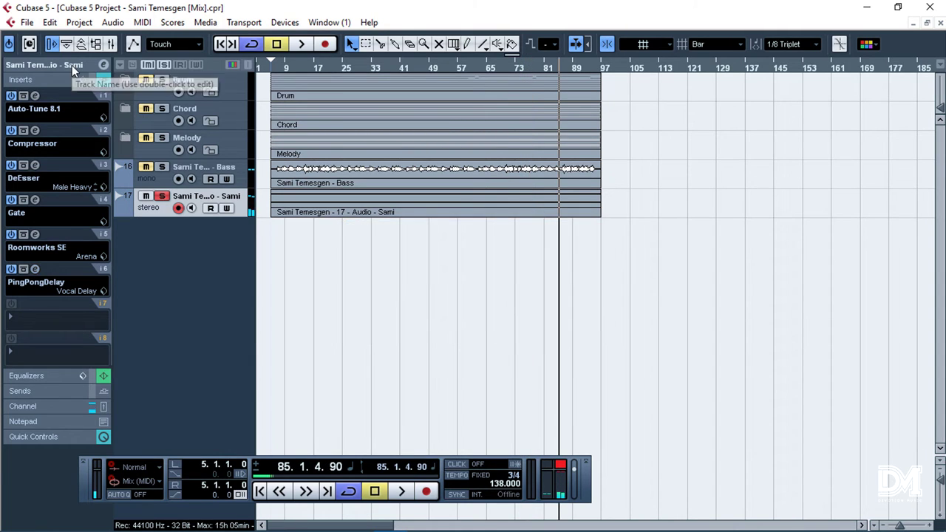
Return to the basic channel settings, select the Bass track, and clear all solos
left_click(71, 65)
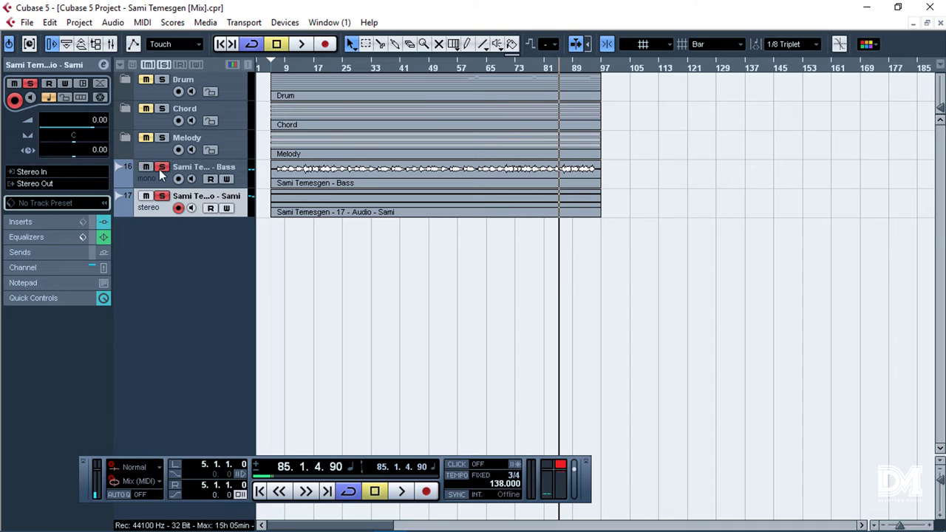
left_click(190, 168)
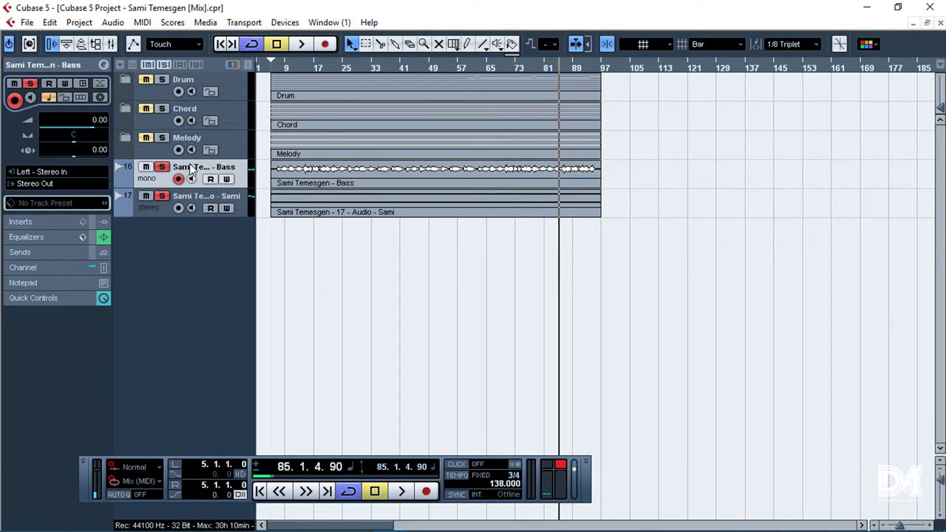
left_click(157, 64)
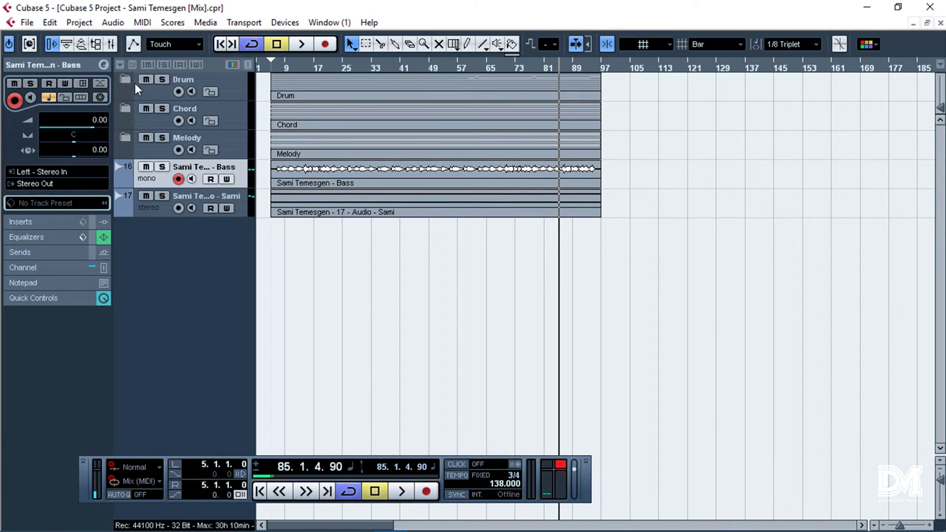
Expand the Drum folder, play the Snare track soloed from bar 6, and show its insert slots
left_click(123, 79)
left_click(212, 169)
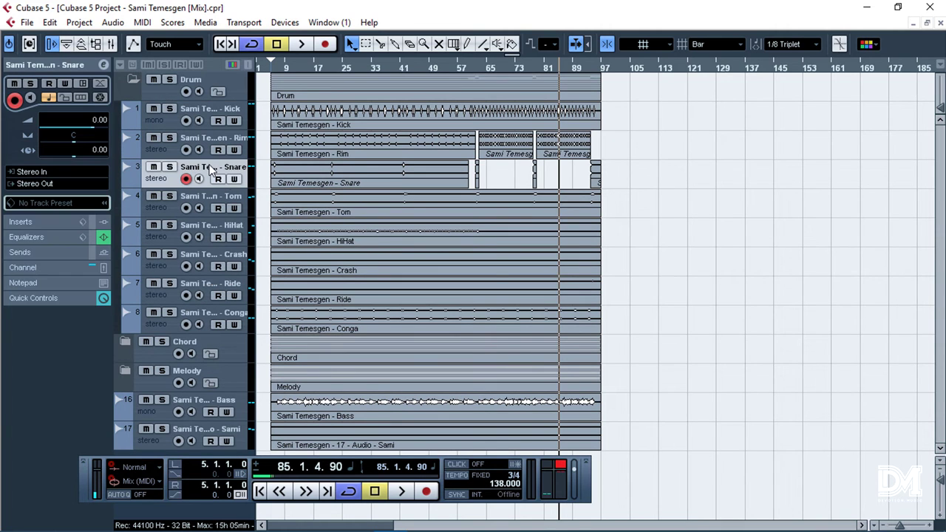
left_click(273, 68)
key("s")
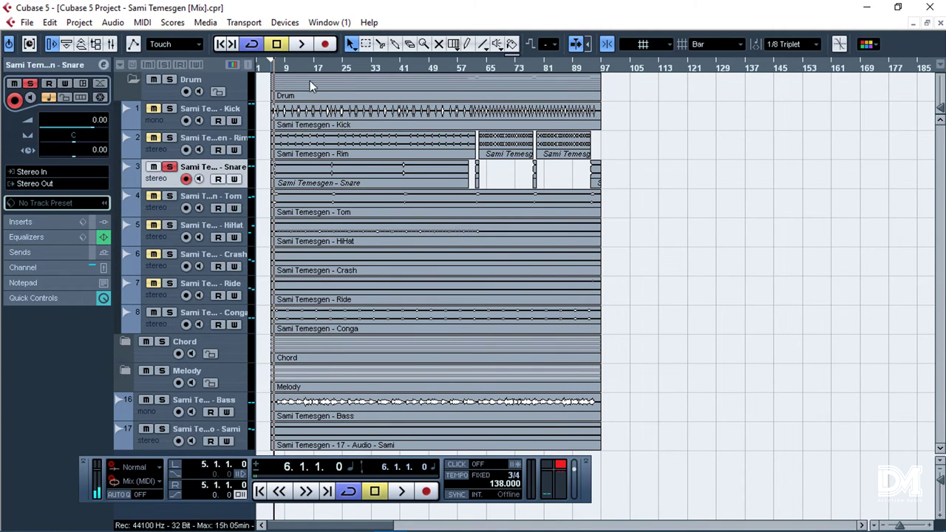
key("space")
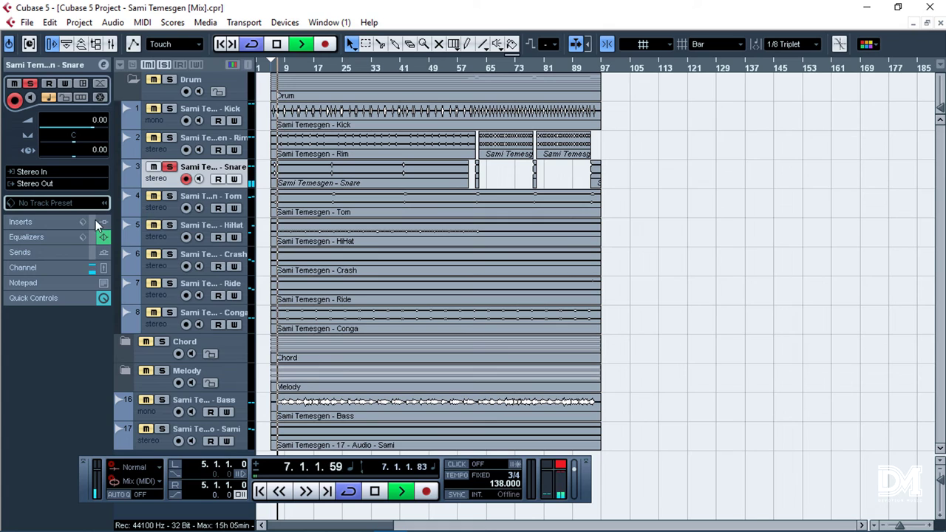
key("space")
left_click(38, 220)
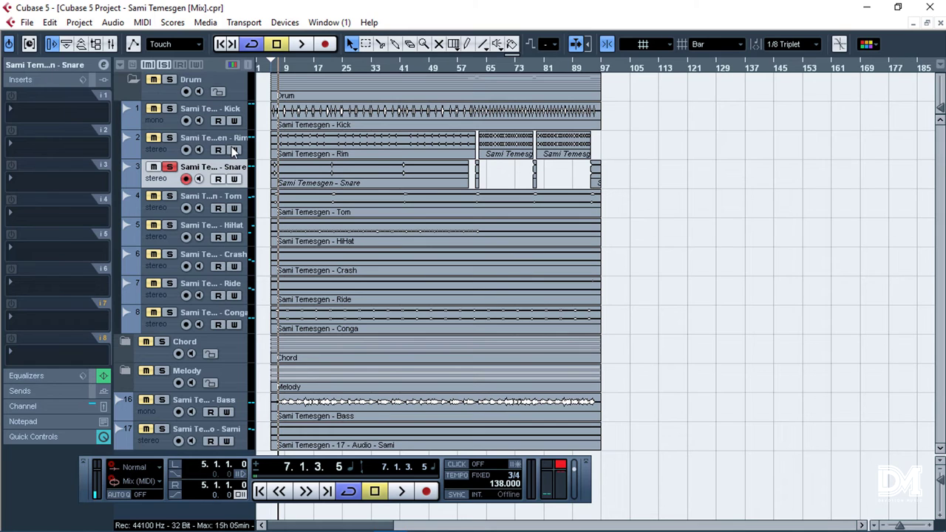
Collapse the Drum folder and clear the solo so that no track is muted
left_click(132, 79)
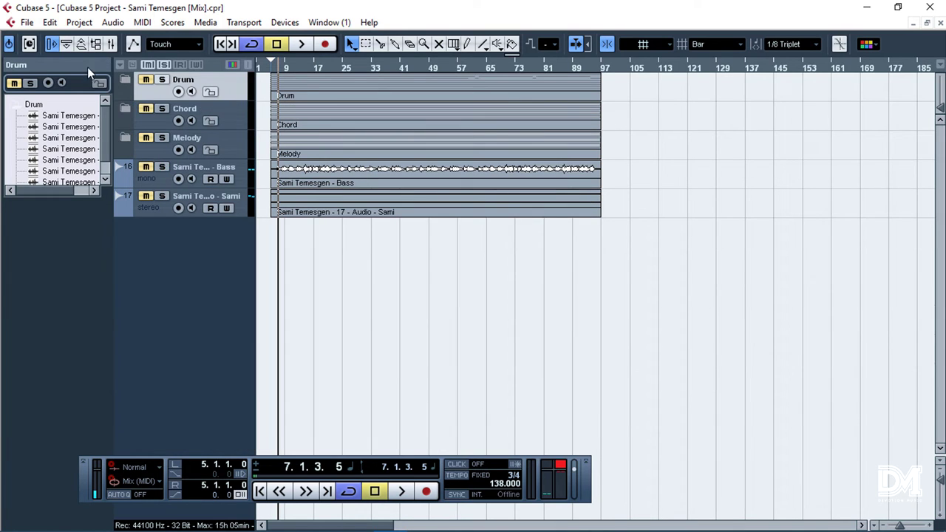
left_click(138, 80)
left_click(136, 77)
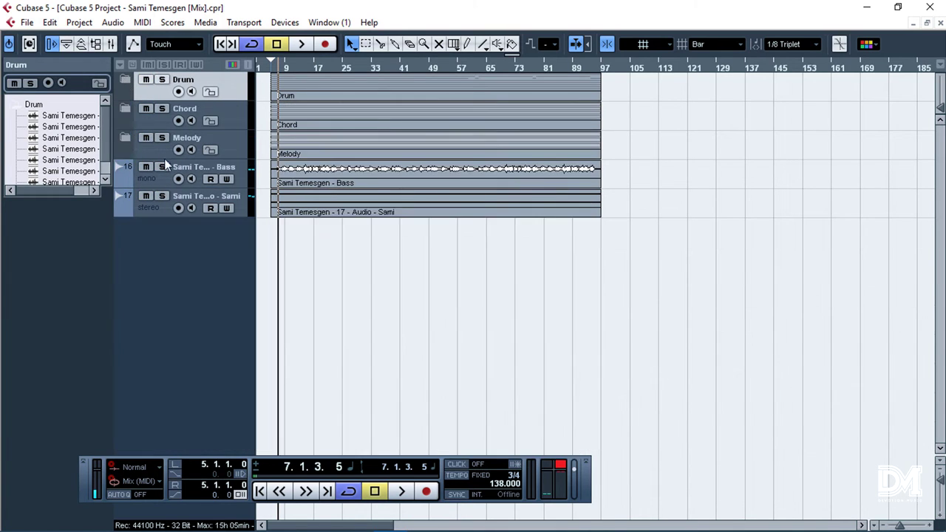
Add a stereo FX channel track with no effect assigned
right_click(173, 227)
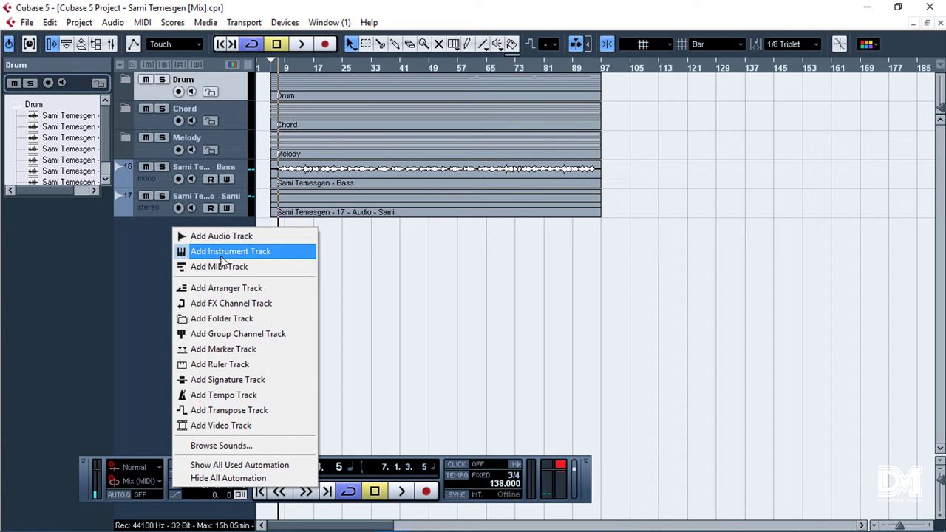
left_click(225, 305)
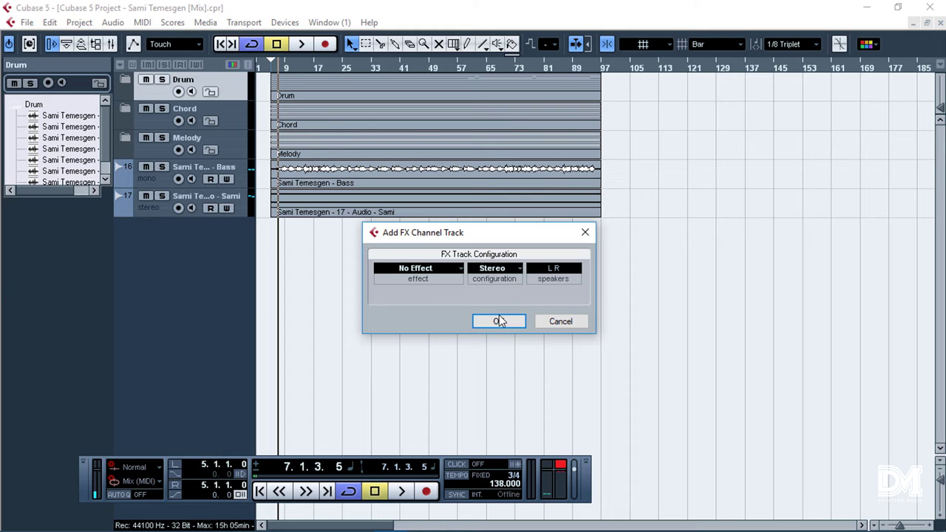
left_click(497, 321)
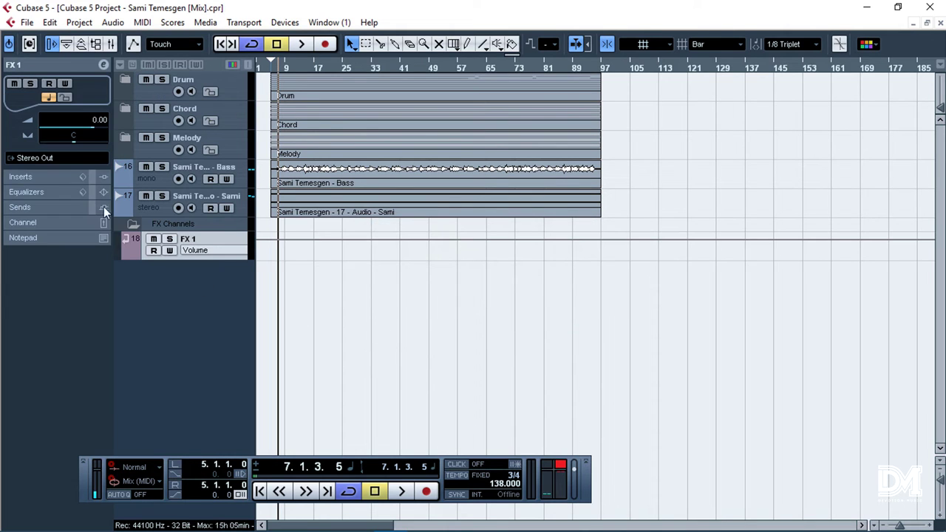
Load Roomworks SE in insert slot 1 of the FX 1 channel with the Arena preset
left_click(23, 111)
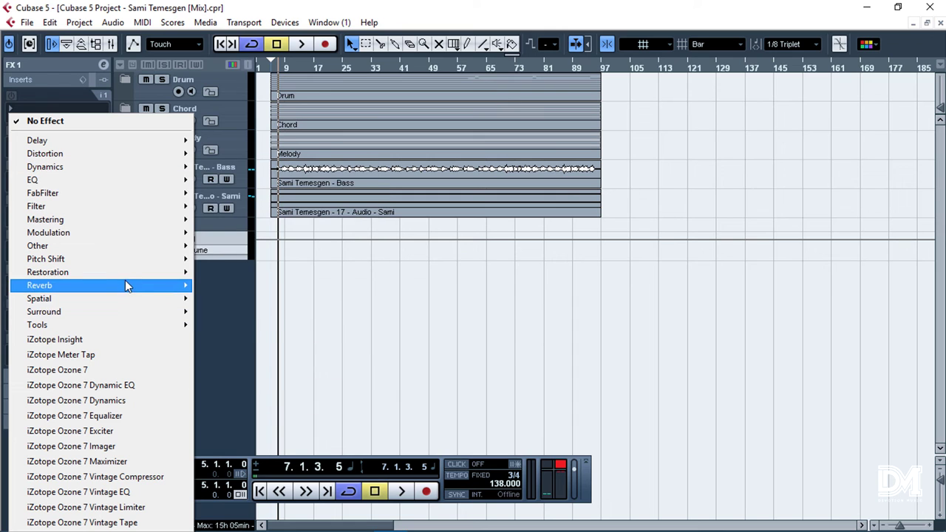
mouse_move(125, 282)
left_click(250, 317)
left_click(460, 247)
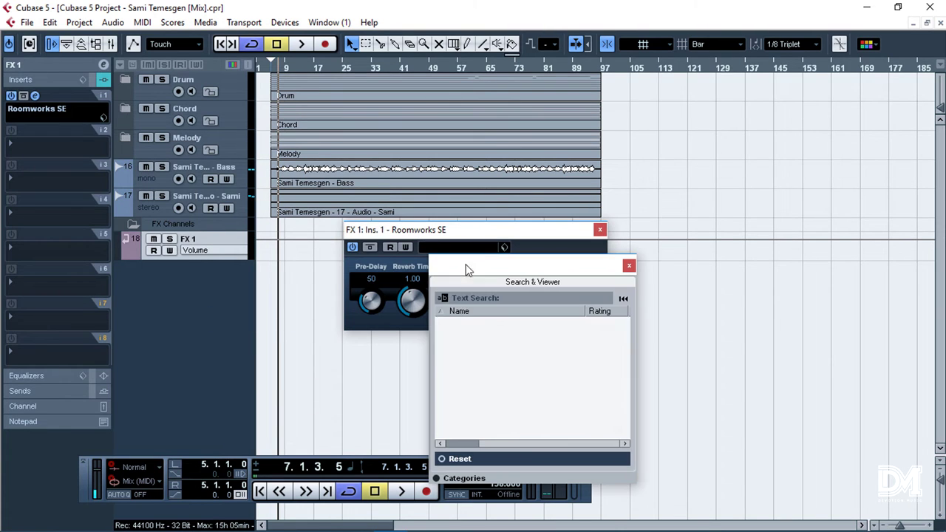
left_click(467, 348)
left_click(475, 358)
left_click(477, 346)
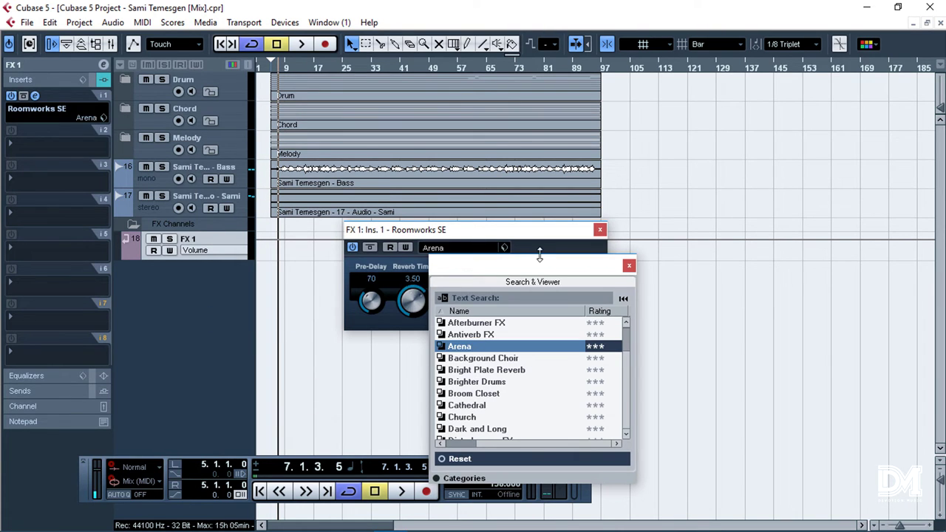
left_click(629, 265)
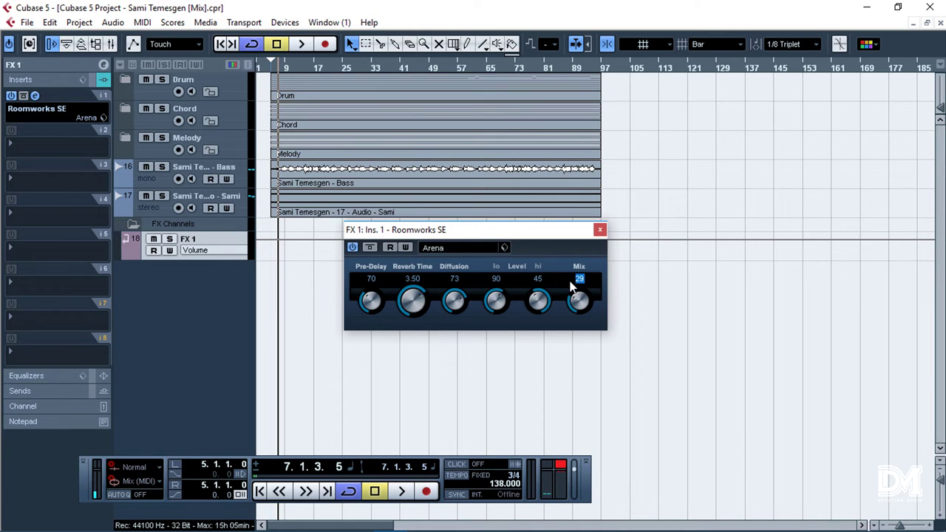
Close the Roomworks SE window and rename the FX channel track Reverb
left_click(600, 231)
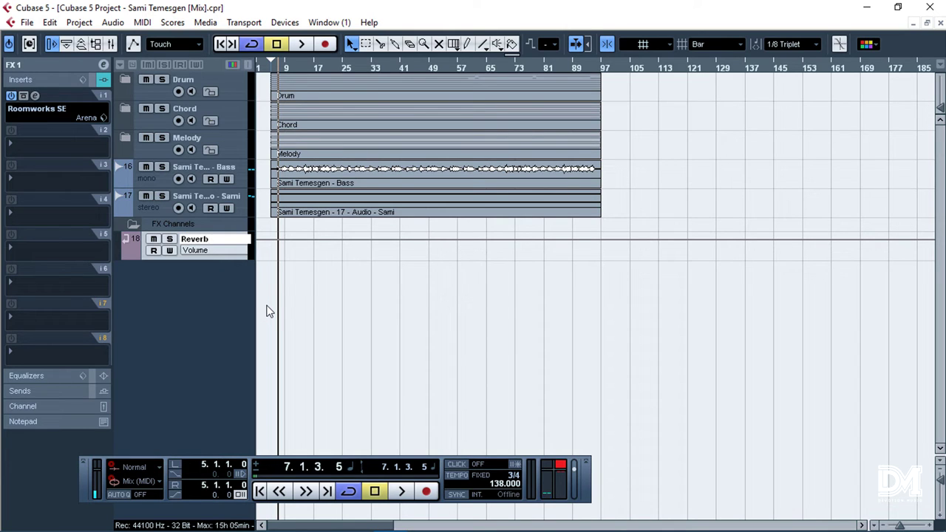
key("Return")
left_click(43, 63)
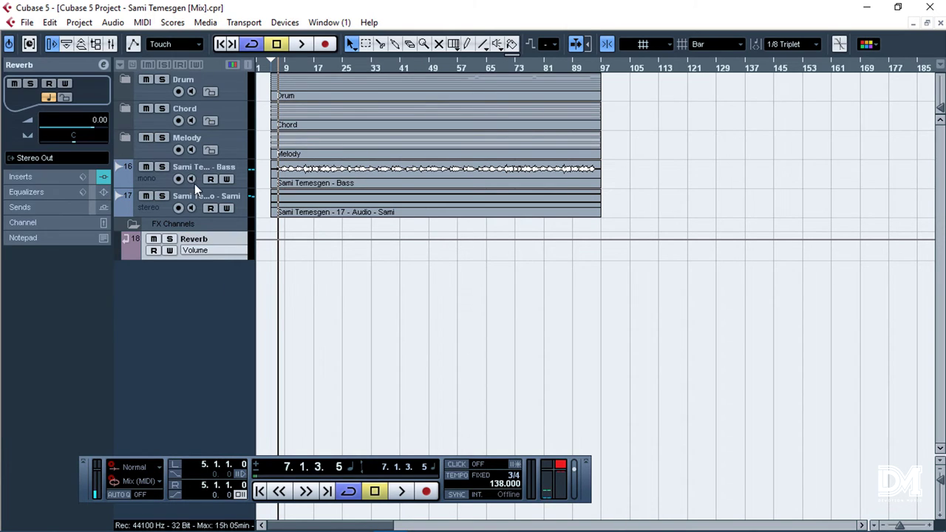
Expand the Drum folder, play the Rim track soloed, and show its send slots
left_click(120, 79)
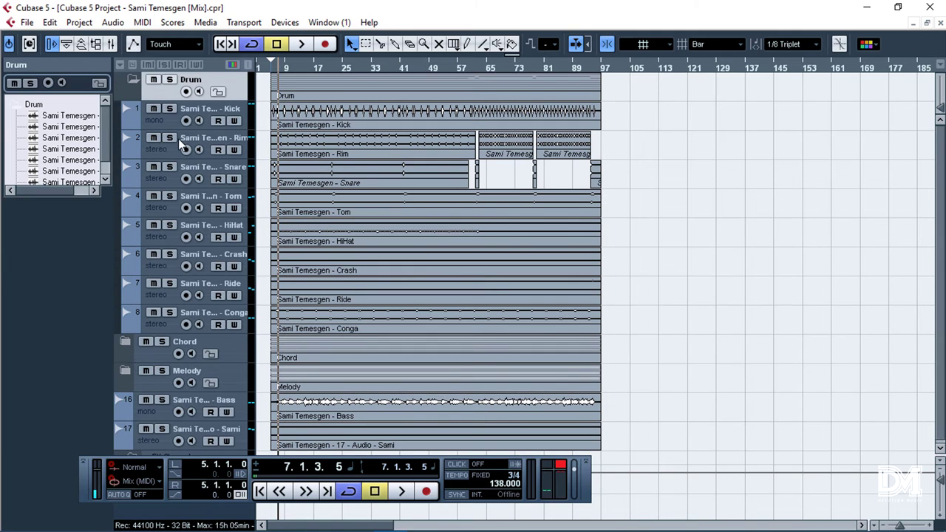
left_click(216, 126)
left_click(217, 139)
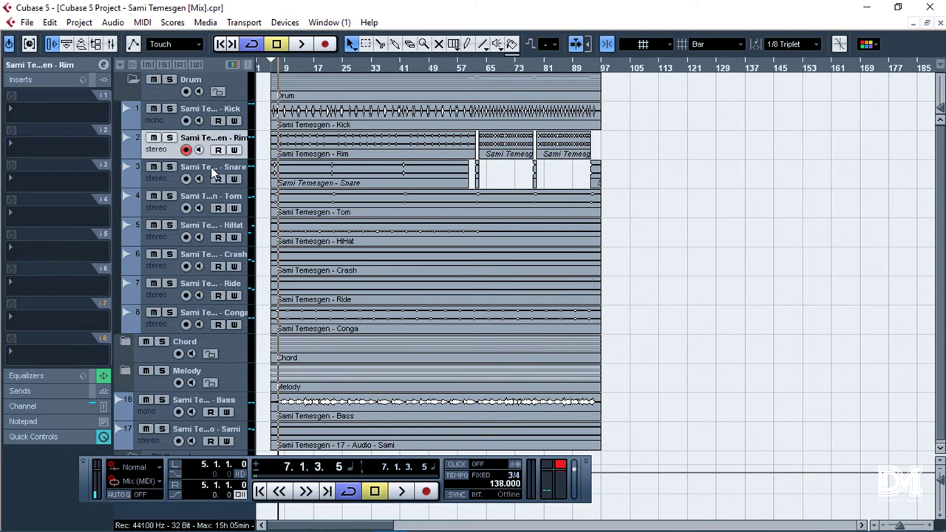
key("space")
key("s")
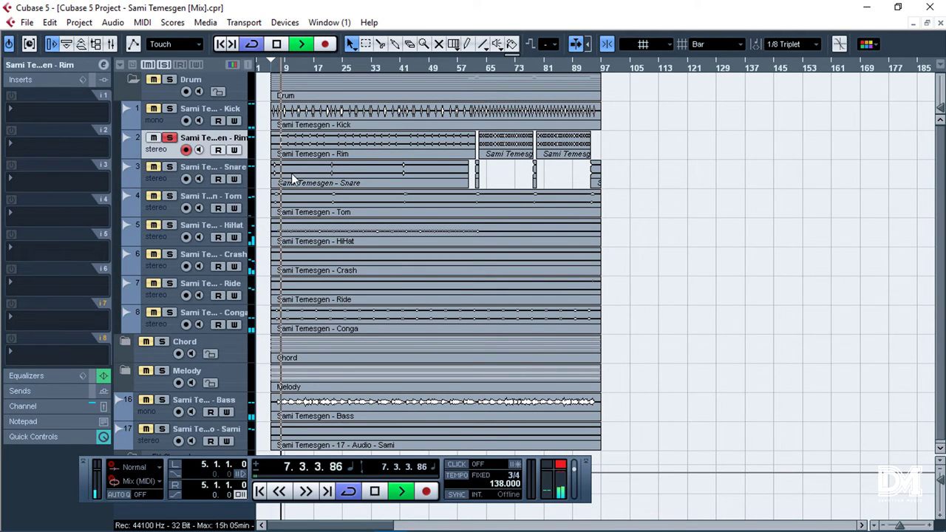
left_click(51, 393)
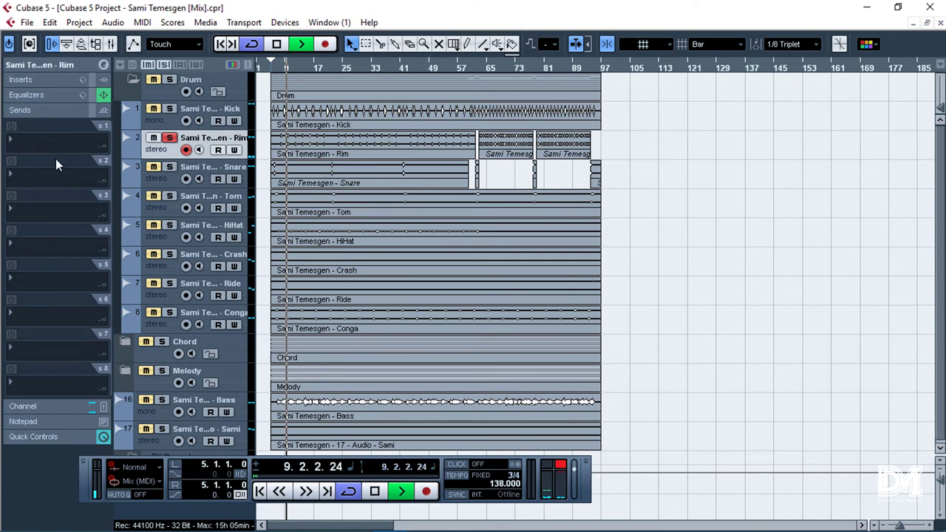
key("space")
Route send 1 of the Rim track to Reverb at a level of -10 and audition it
left_click(48, 143)
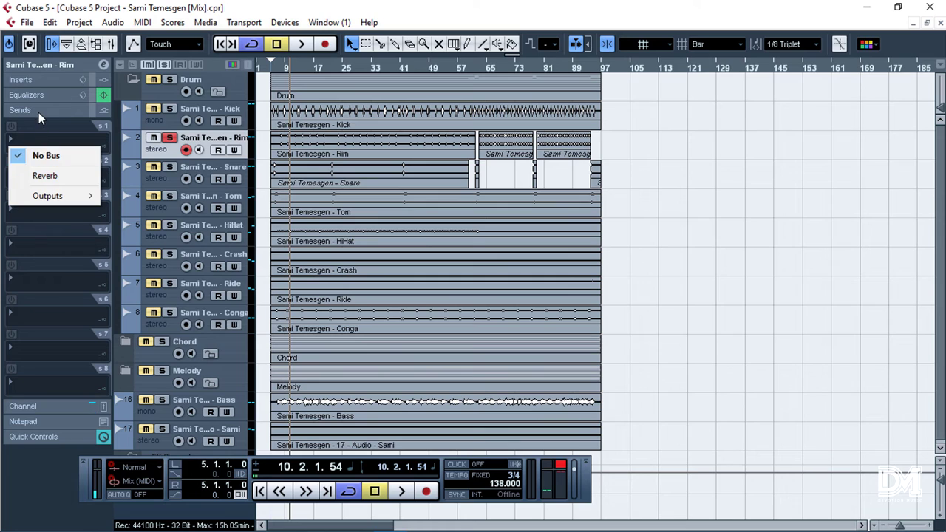
left_click(44, 176)
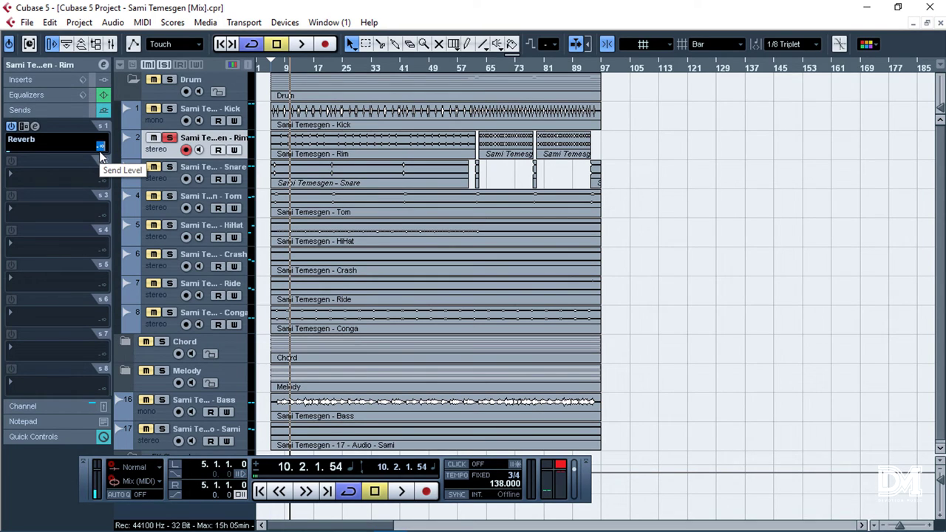
left_click(99, 151)
left_click(173, 141)
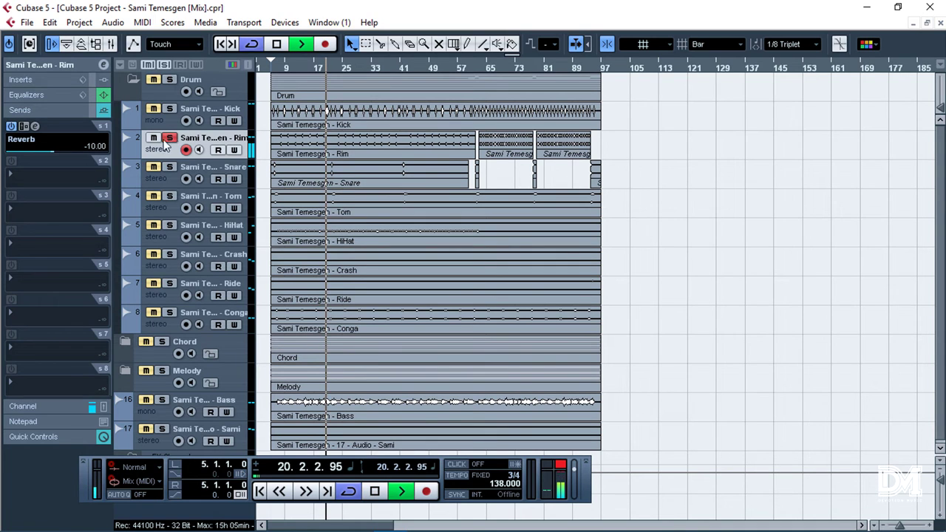
Try the Rim track's Reverb send at levels of -15 and 0 during playback
scroll(88, 148, "down", 1)
key("Down")
key("Down")
key("Down")
key("Down")
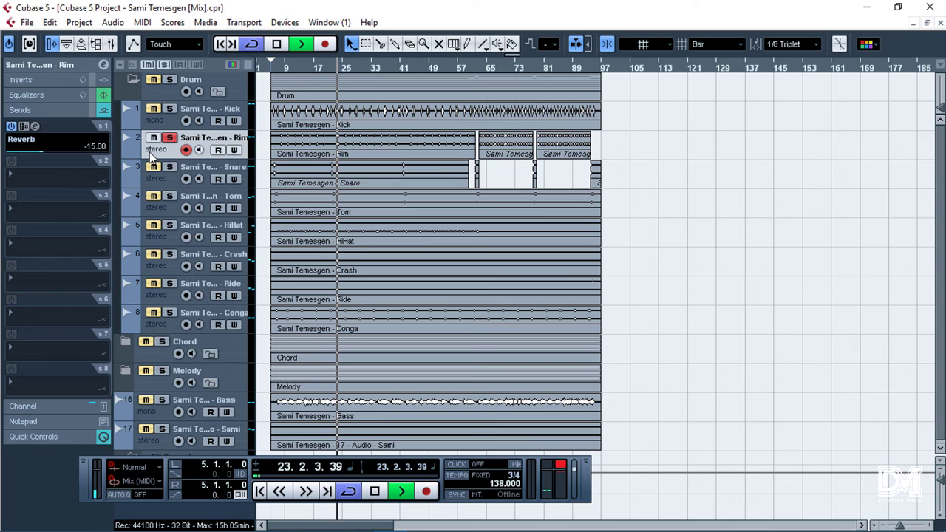
right_click(90, 141)
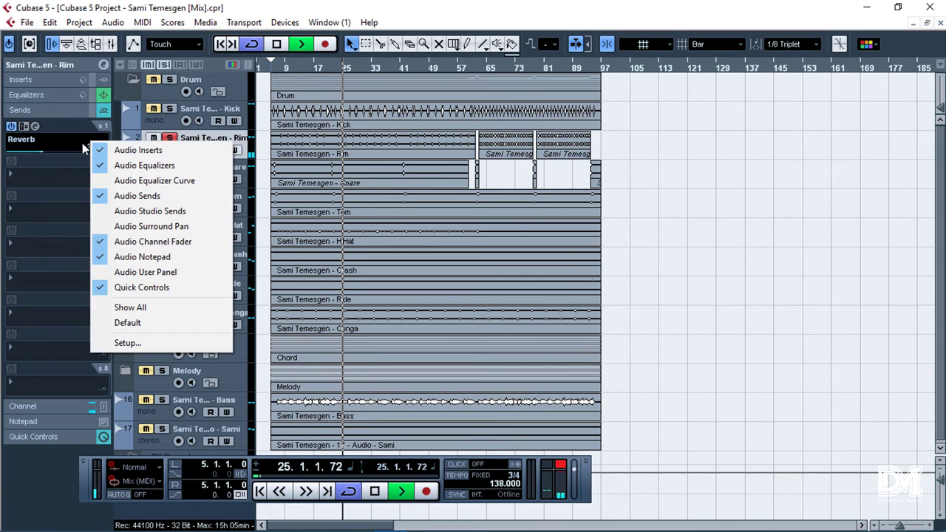
left_click(83, 143)
double_click(91, 145)
type("0")
key("Return")
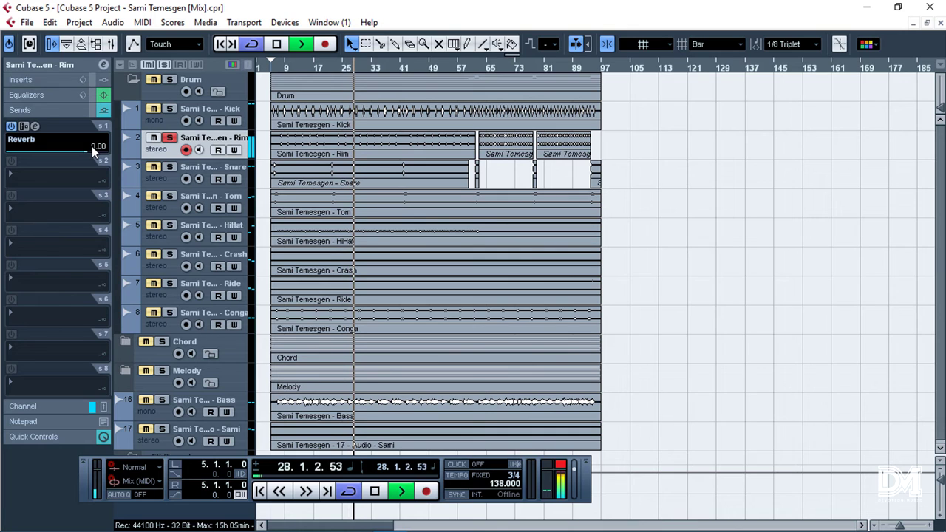
Set the Rim track's Reverb send level to -10 and compare the sound with its sends bypassed
double_click(91, 146)
type("-10")
key("Return")
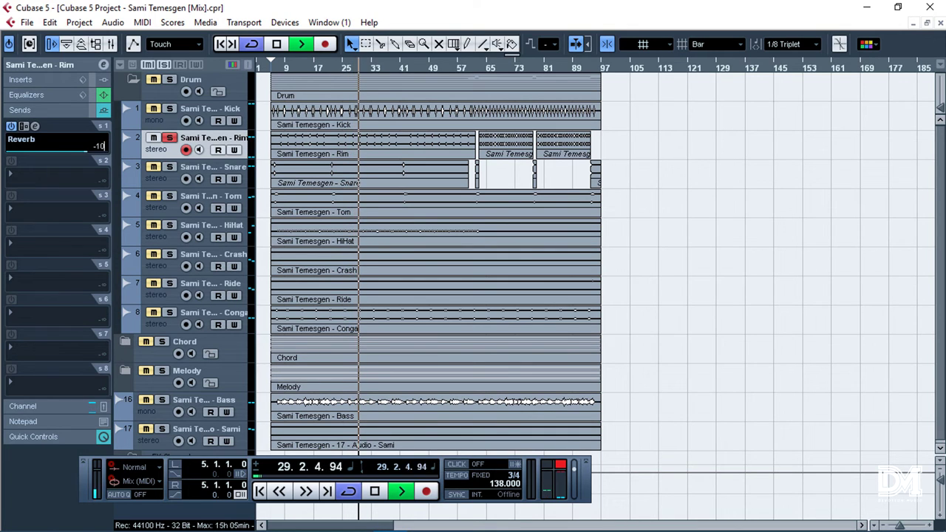
left_click(74, 65)
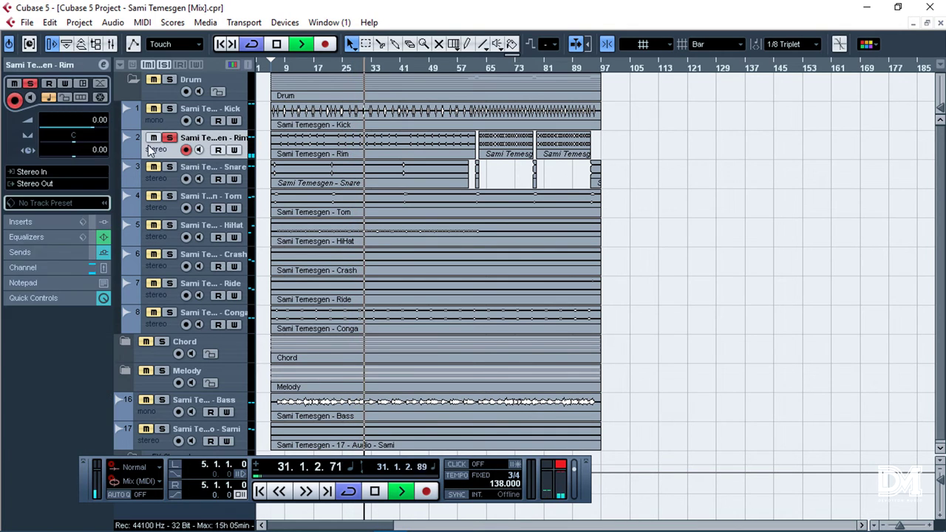
left_click(93, 255)
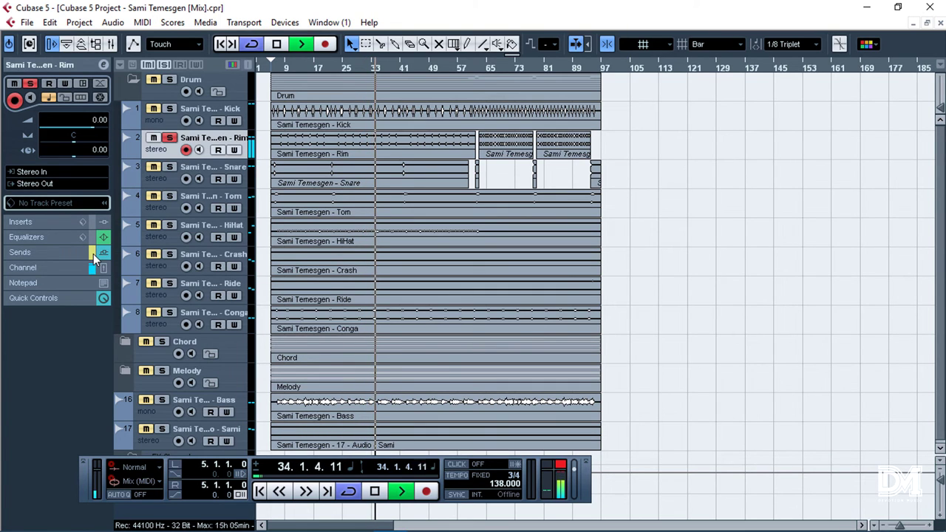
left_click(93, 254)
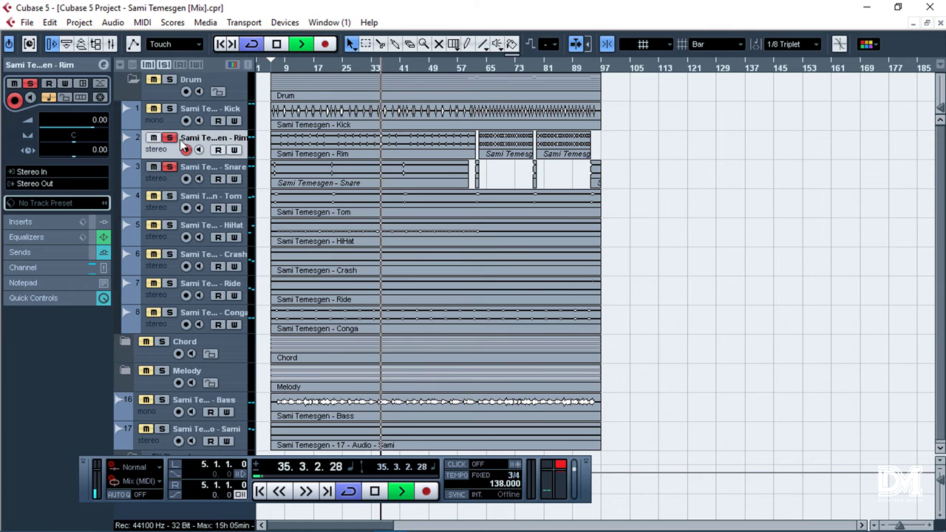
Solo the Snare track, route its send 1 to Reverb at a level of -10, and play it from about bar 41
left_click(171, 180)
left_click(37, 252)
left_click(44, 141)
left_click(57, 177)
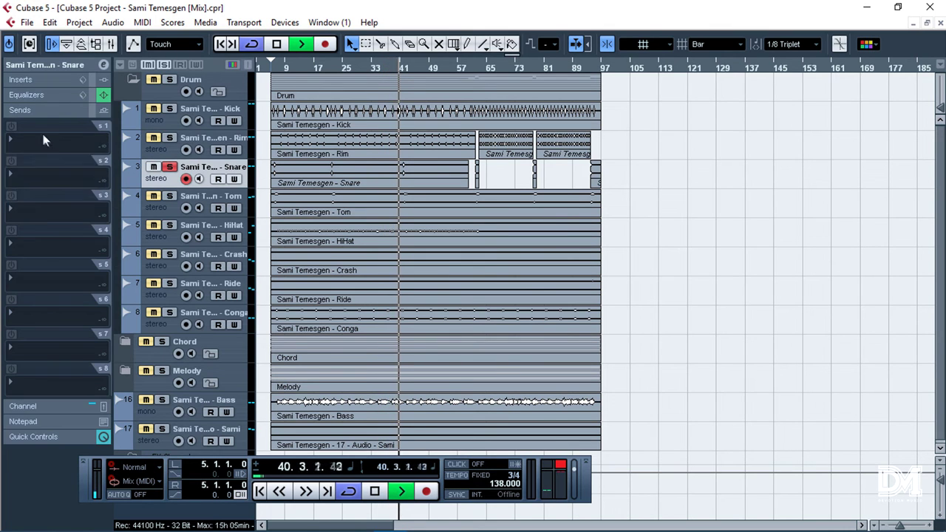
left_click(11, 126)
key("space")
left_click(399, 69)
key("space")
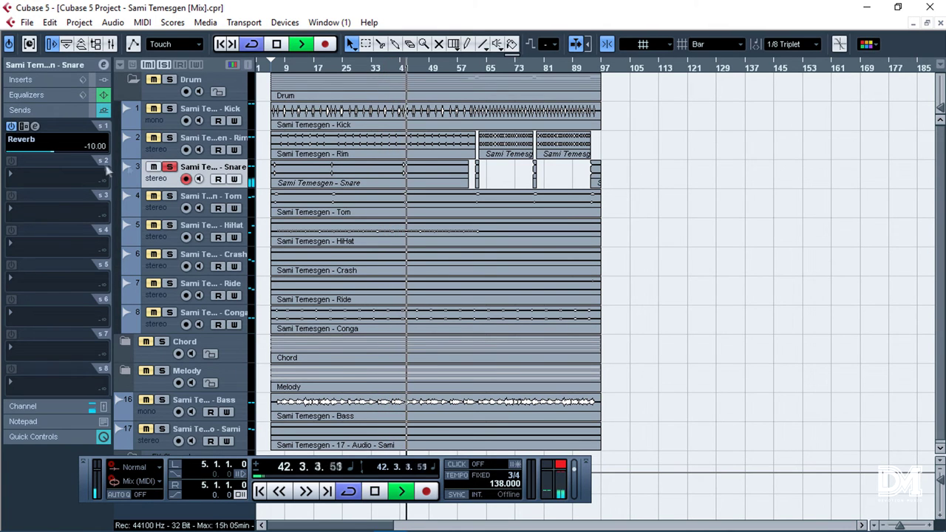
Set the Snare track's Reverb send level to -15, replay the hit, and return to the basic channel settings
key("space")
left_click(395, 70)
key("space")
key("space")
double_click(94, 146)
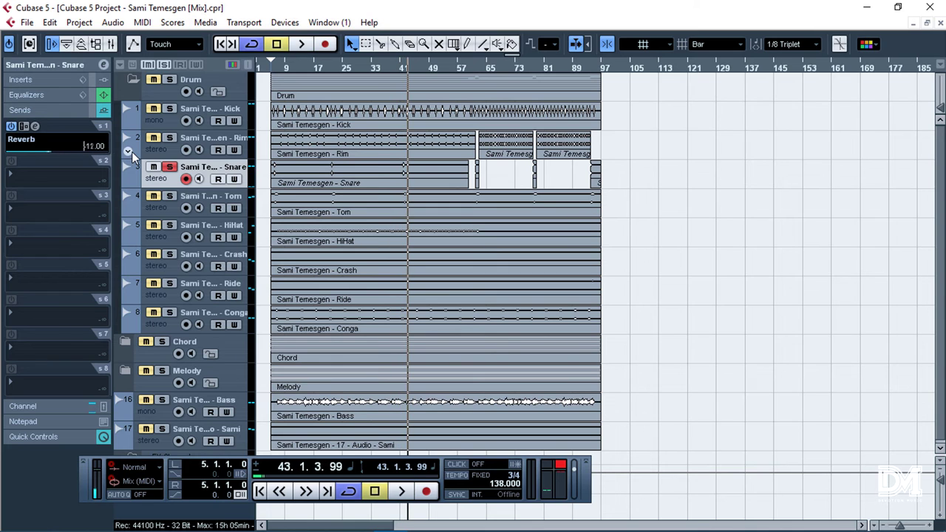
type("-15")
key("Return")
left_click(394, 69)
key("space")
left_click(46, 65)
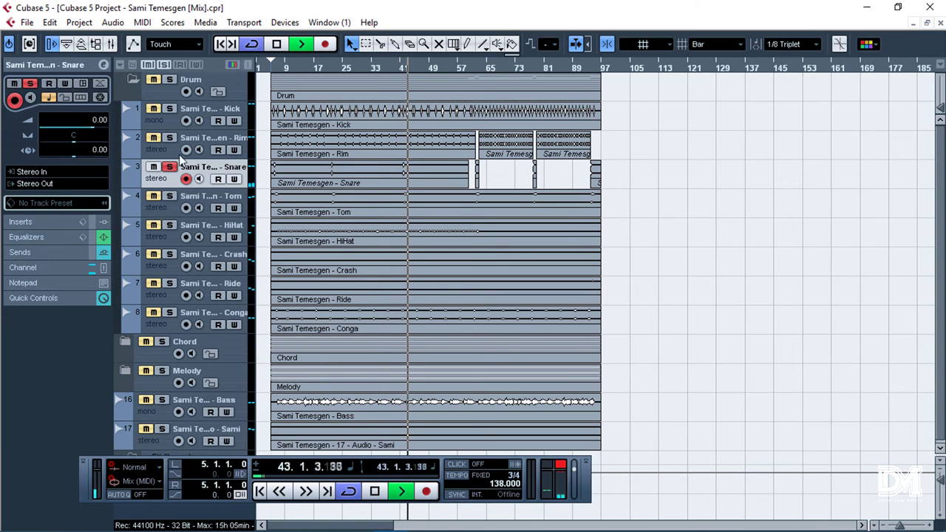
Audition the Tom, HiHat, Crash, Ride and Conga tracks by soloing them during playback from bar 5
left_click(169, 196)
left_click(198, 199)
left_click(169, 224)
left_click(169, 254)
left_click(270, 68)
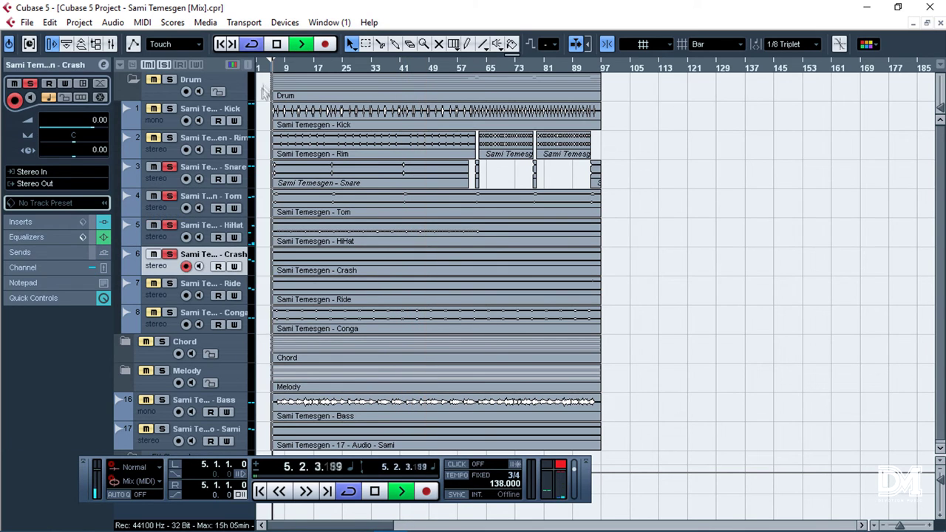
left_click(169, 283)
left_click(169, 312)
left_click(151, 322)
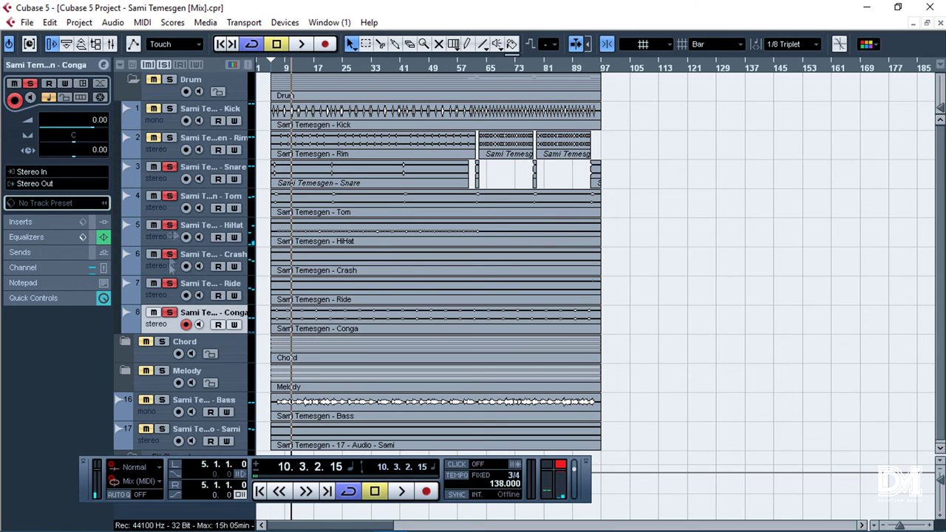
Route send 1 of the Conga track to Reverb and set the send level to -20 while it plays soloed
left_click(46, 252)
left_click(52, 140)
left_click(56, 177)
left_click(11, 126)
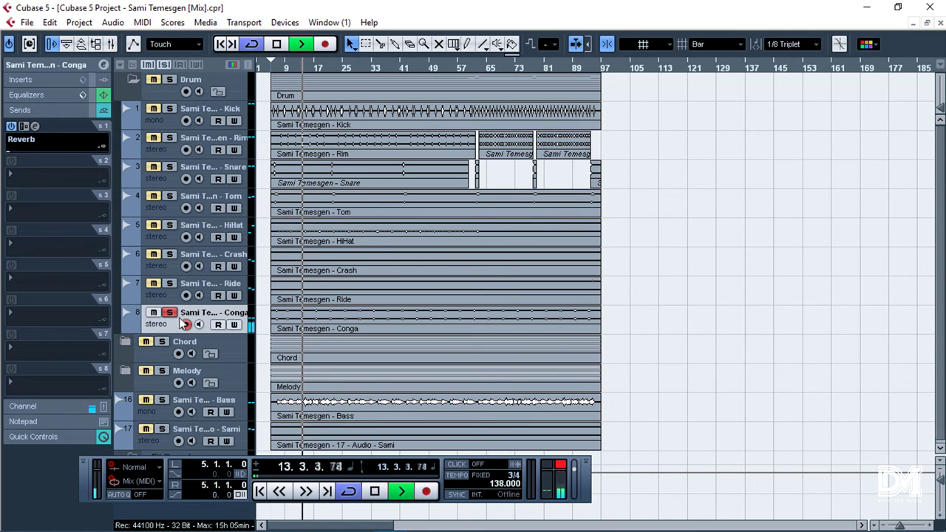
double_click(103, 147)
type("-10")
key("Return")
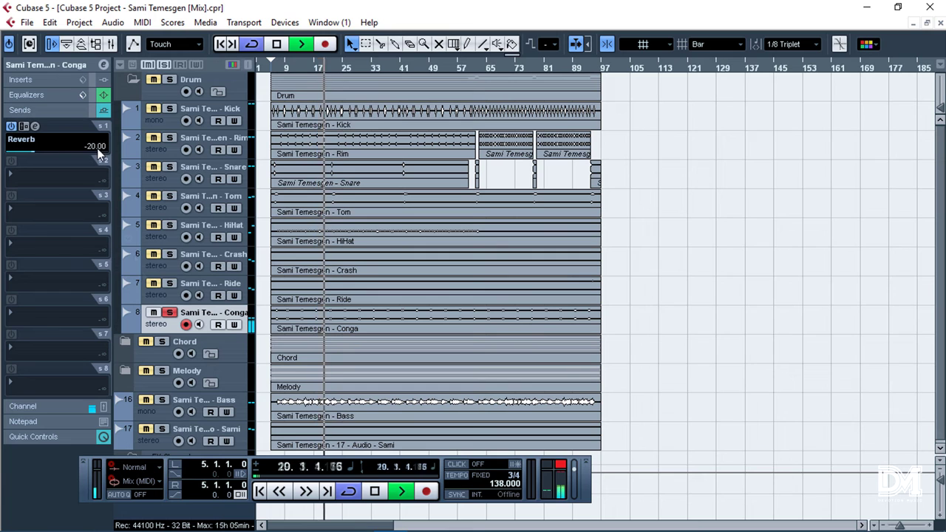
Set the Conga track's Reverb send level to -15 and collapse the Drum folder
right_click(90, 146)
left_click(90, 145)
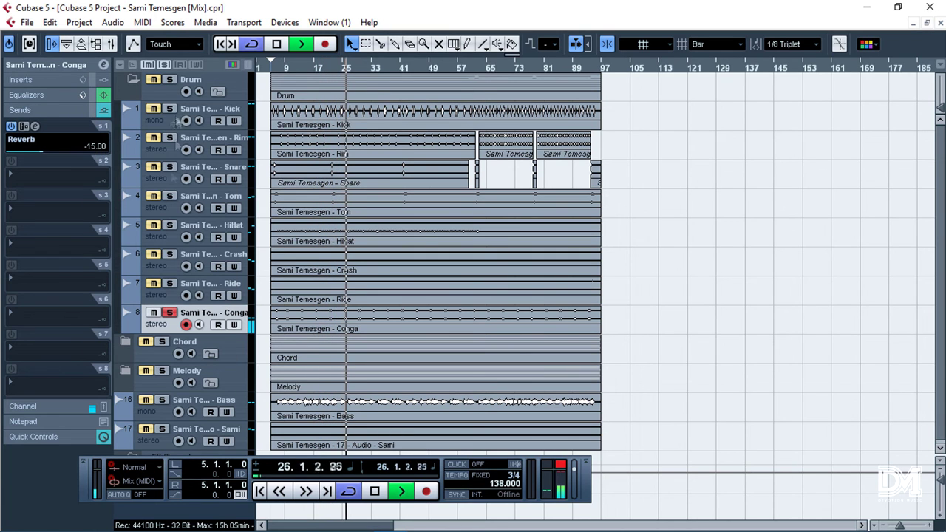
left_click(92, 111)
left_click(125, 79)
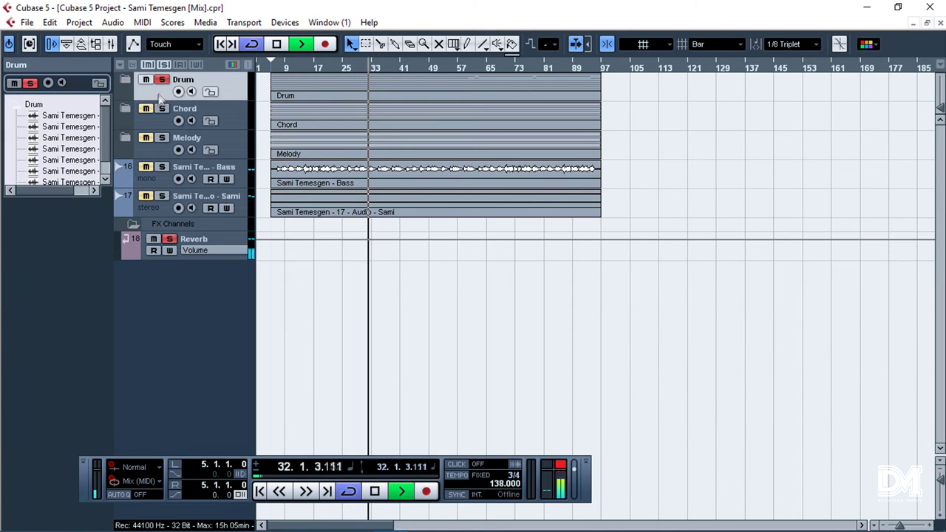
Solo the Melody folder, expand it, and solo its Tenor Sax track during playback
left_click(164, 141)
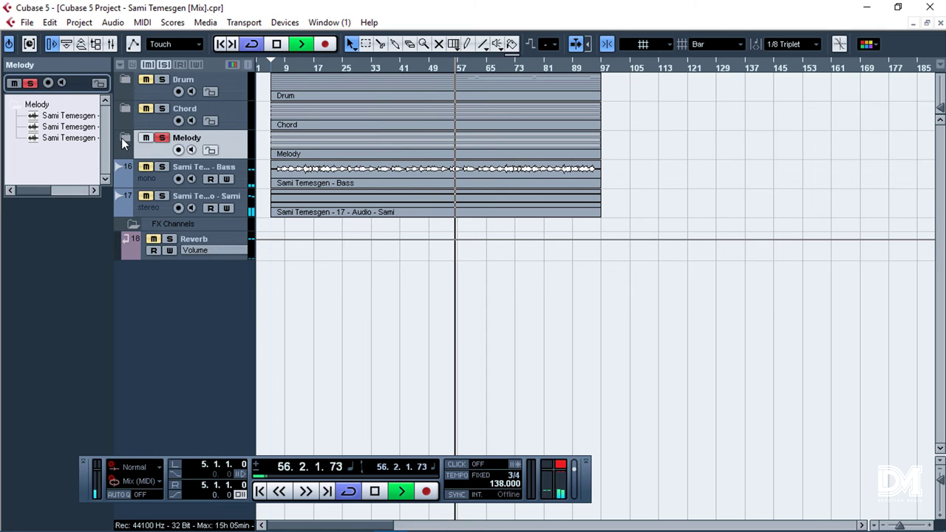
left_click(126, 139)
left_click(169, 170)
left_click(168, 169)
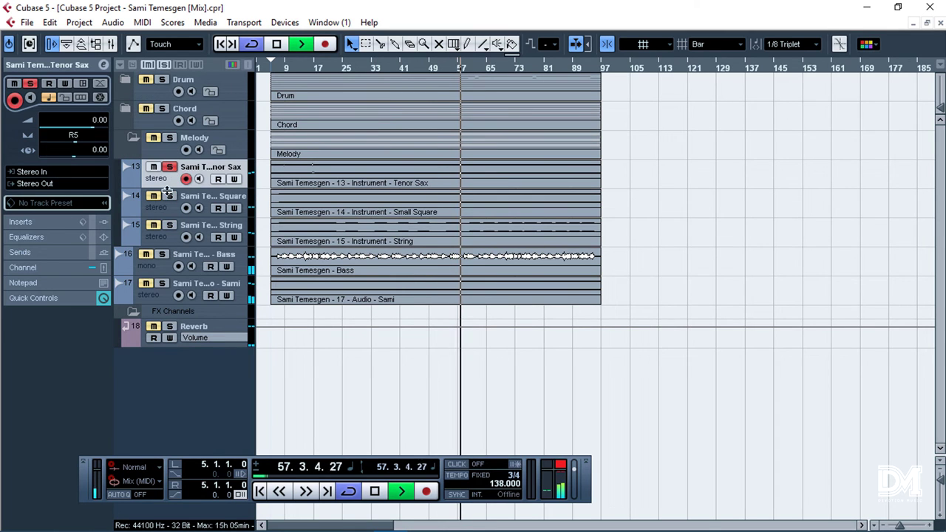
Show the Tenor Sax track's sends and loop playback over a cycle range from bar 7 to bar 15
left_click(55, 221)
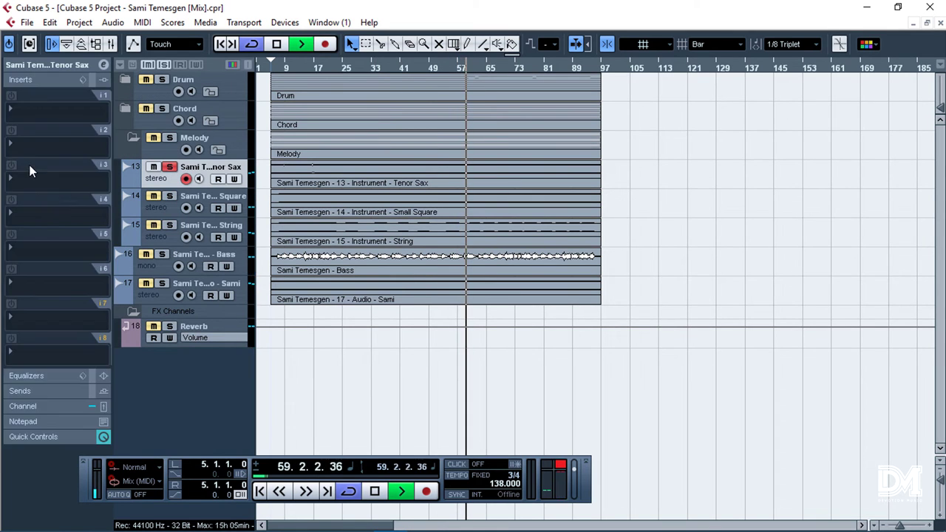
left_click(29, 374)
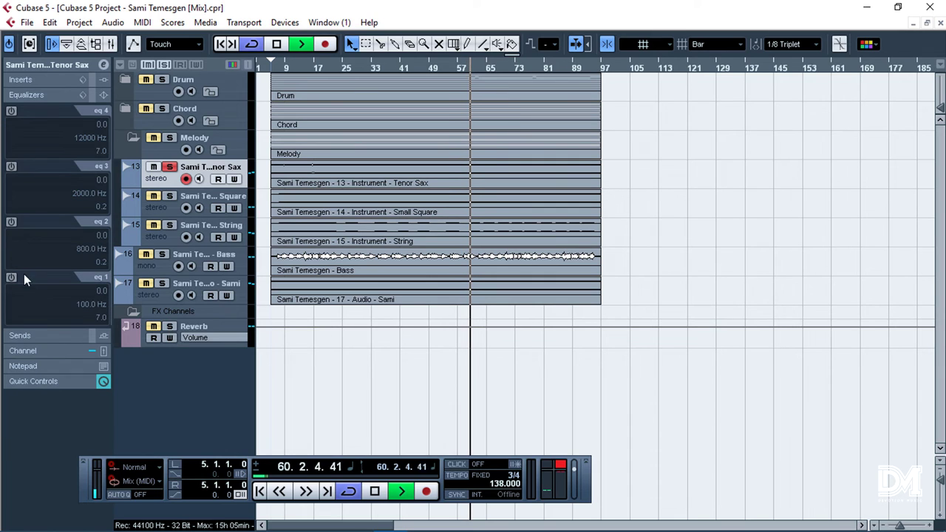
left_click(52, 334)
left_click(43, 138)
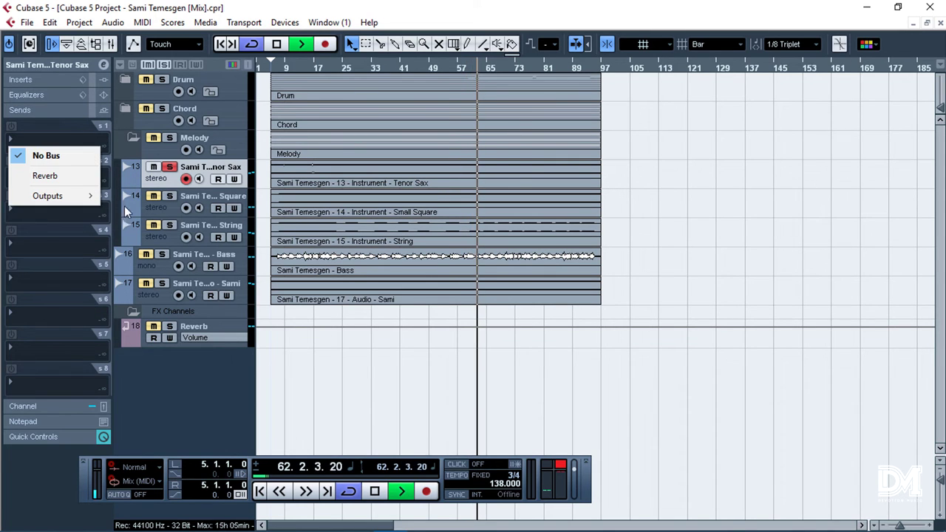
left_click(271, 69)
left_click(280, 68)
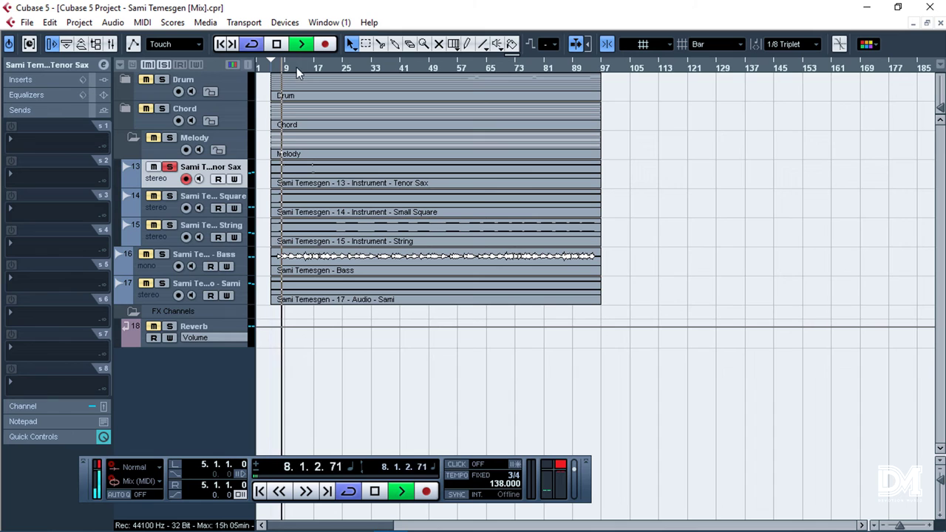
left_click(278, 69, "ctrl")
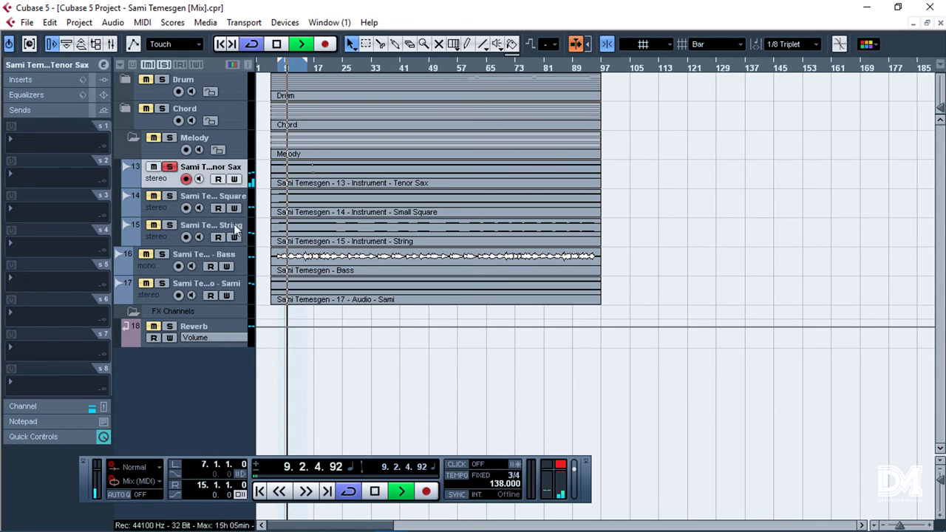
Route send 1 of the Tenor Sax track to Reverb at a level of -10 and unsolo the track
left_click(35, 138)
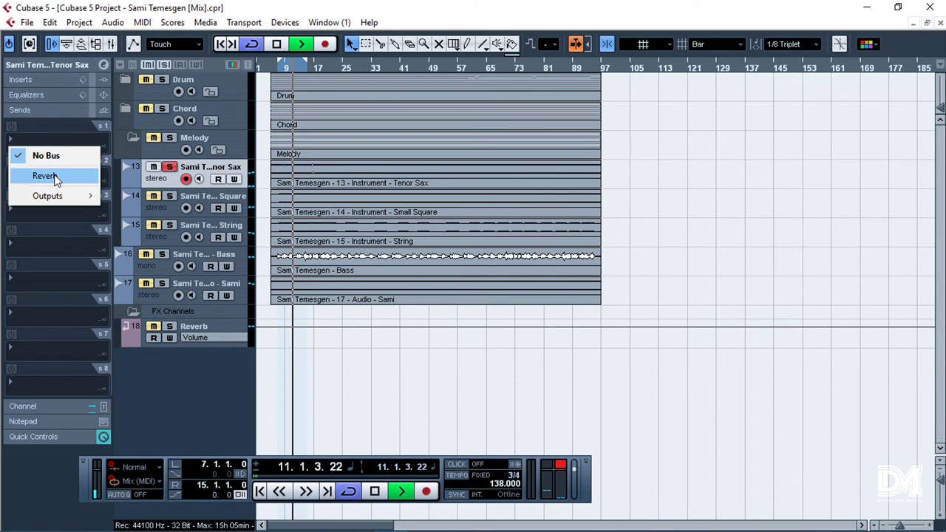
left_click(46, 173)
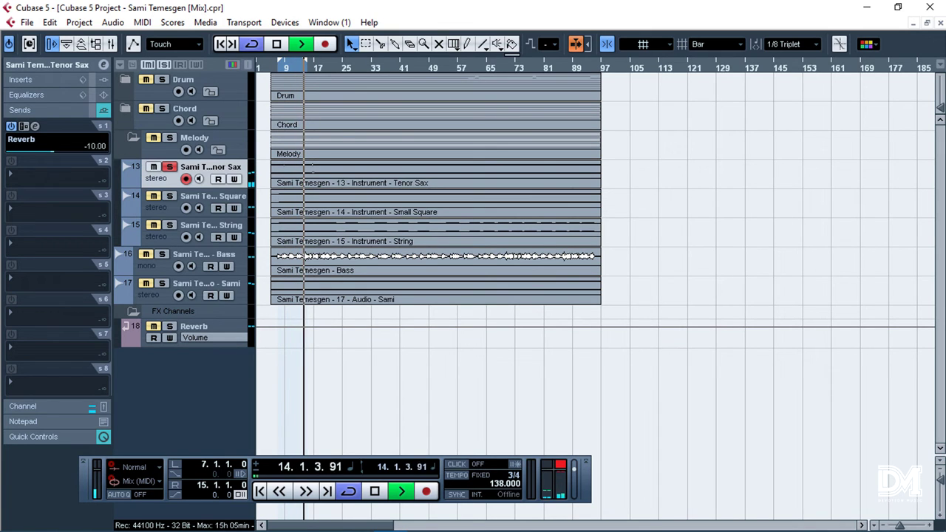
left_click(169, 170)
left_click(169, 169)
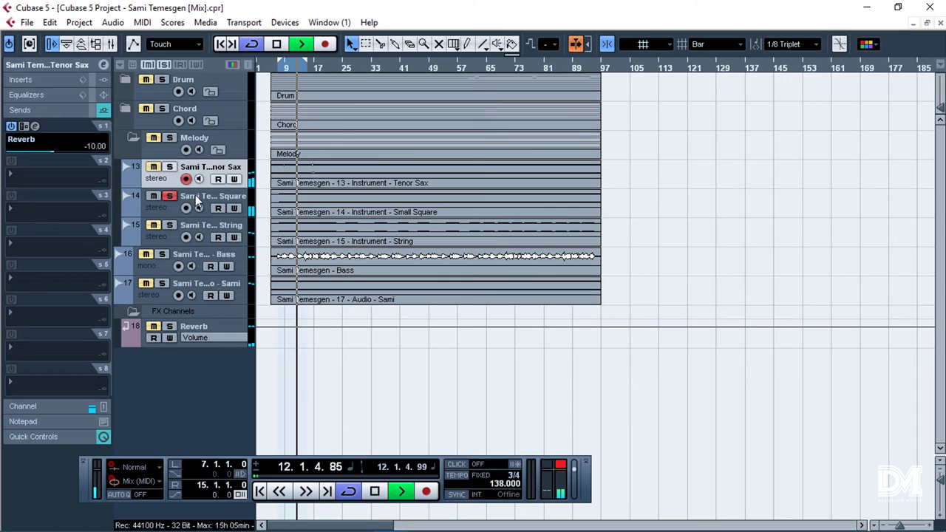
Solo the Small Square track and route its send 1 to Reverb at a level of -10
left_click(169, 196)
left_click(62, 145)
left_click(59, 176)
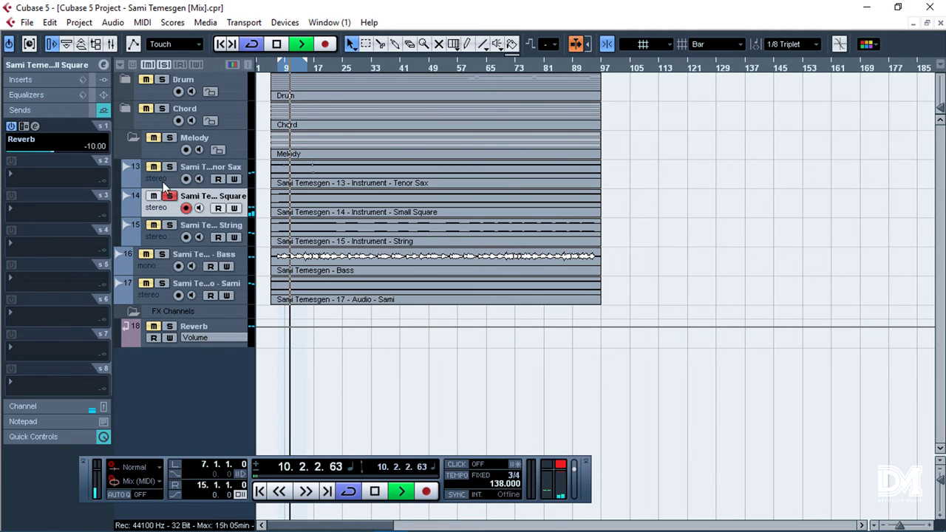
Solo the String track, route its send 1 to Reverb, enable the send and set its level to -10
left_click(169, 224)
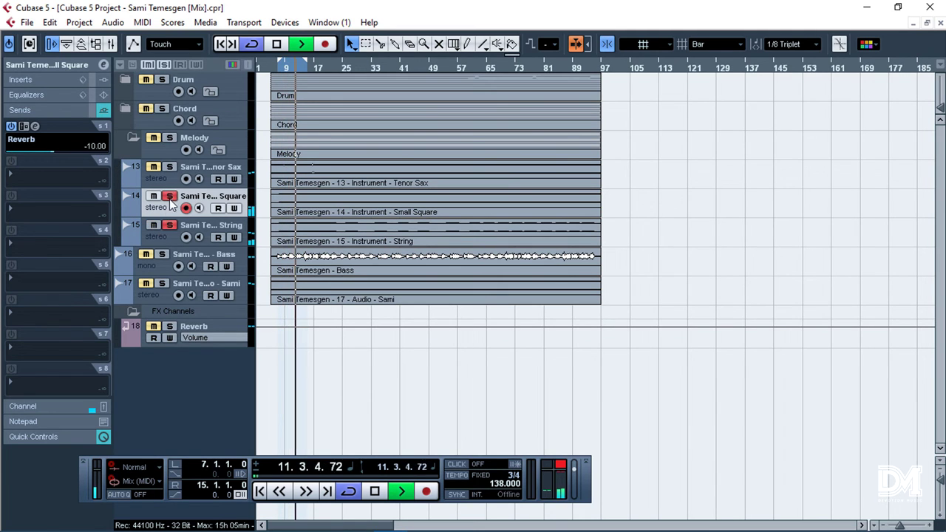
left_click(187, 235)
left_click(60, 139)
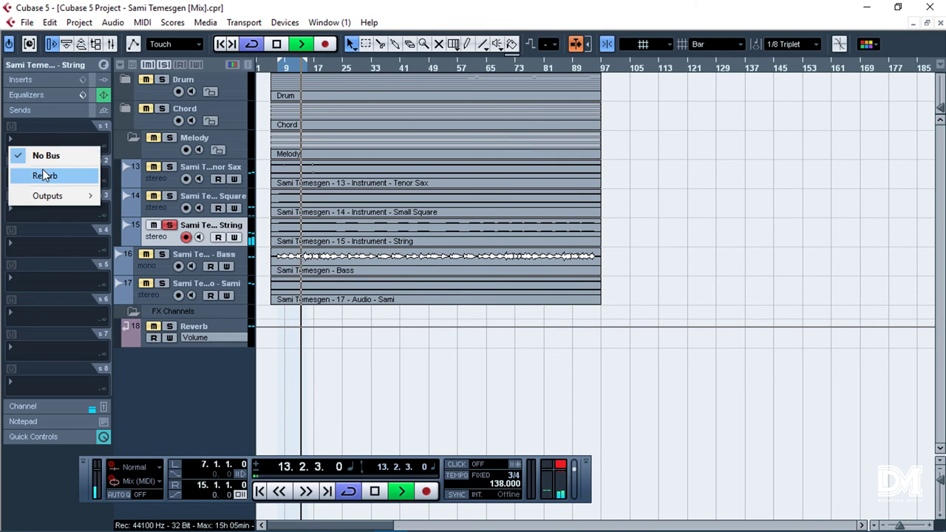
left_click(41, 173)
left_click(11, 127)
left_click(101, 146)
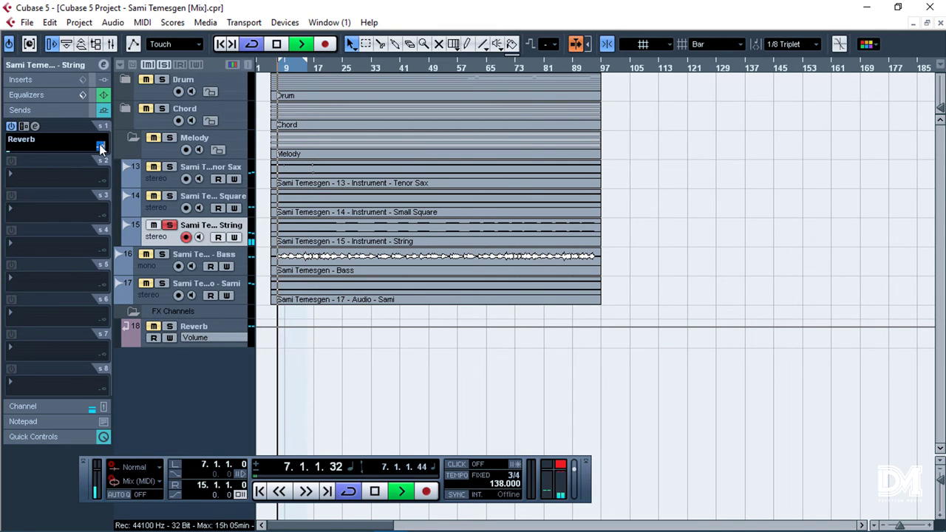
Audition the String track and the Melody folder with the Bass soloed, finishing by clearing all solos to hear the full mix
left_click(174, 226)
left_click(173, 226)
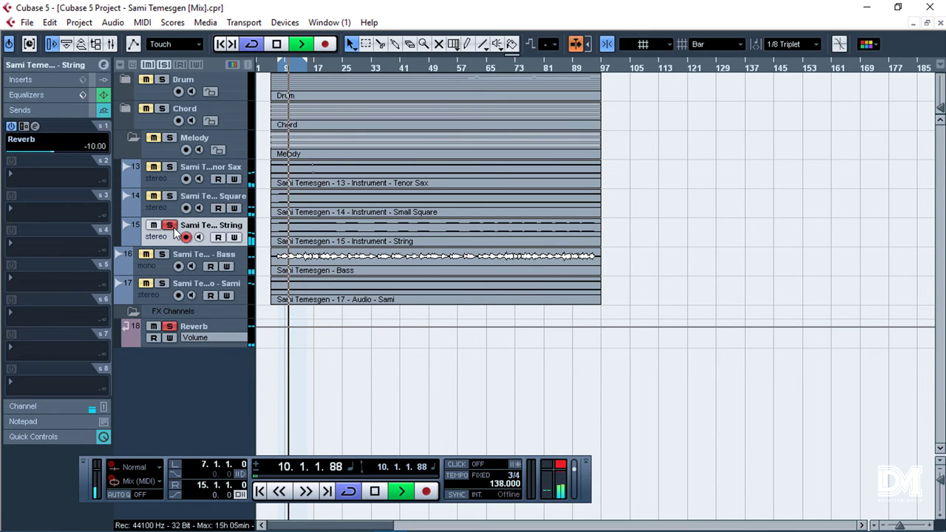
left_click(169, 139)
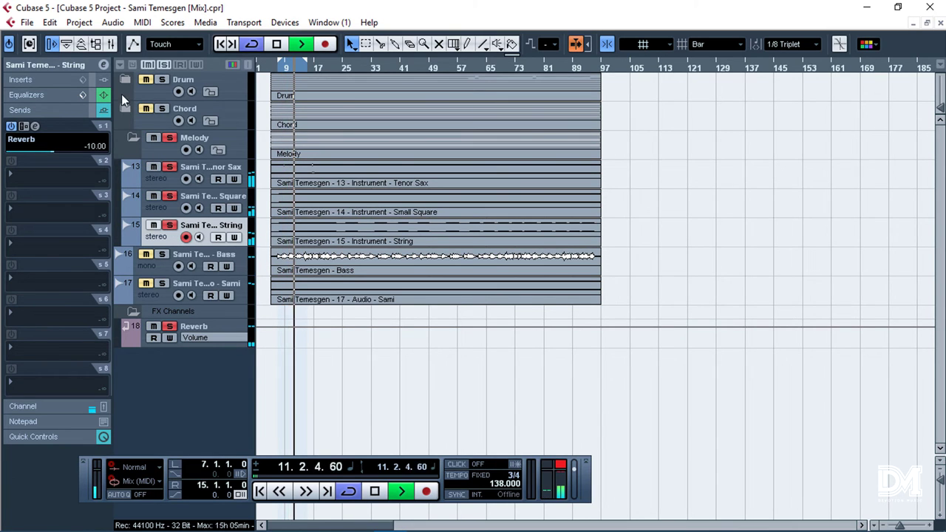
left_click(81, 65)
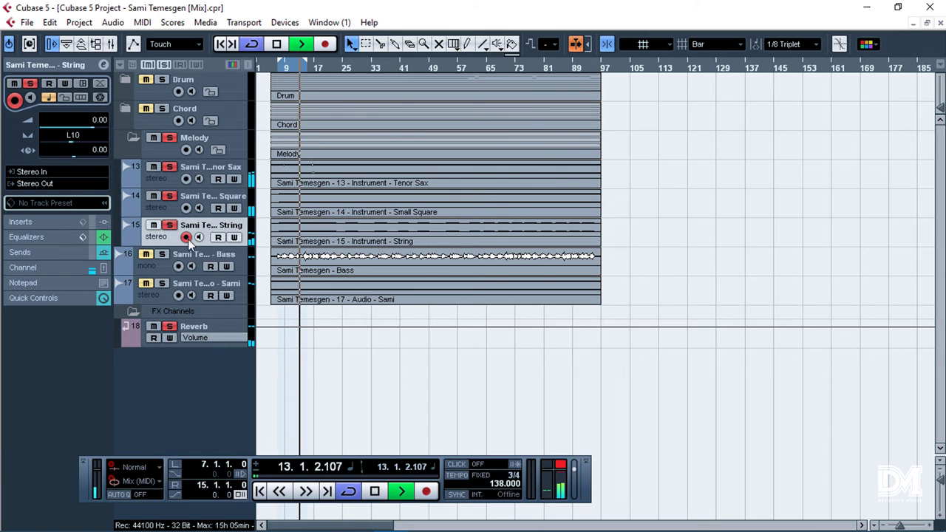
left_click(146, 255)
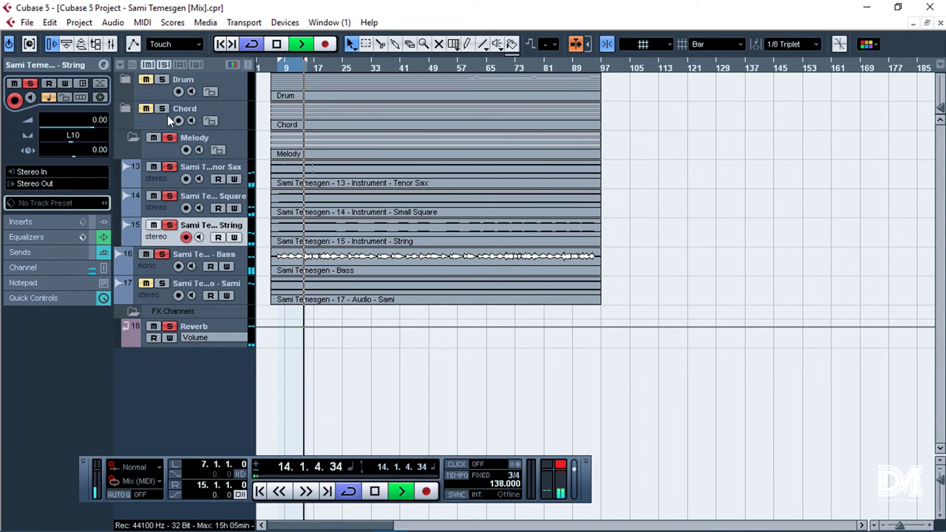
left_click(163, 65)
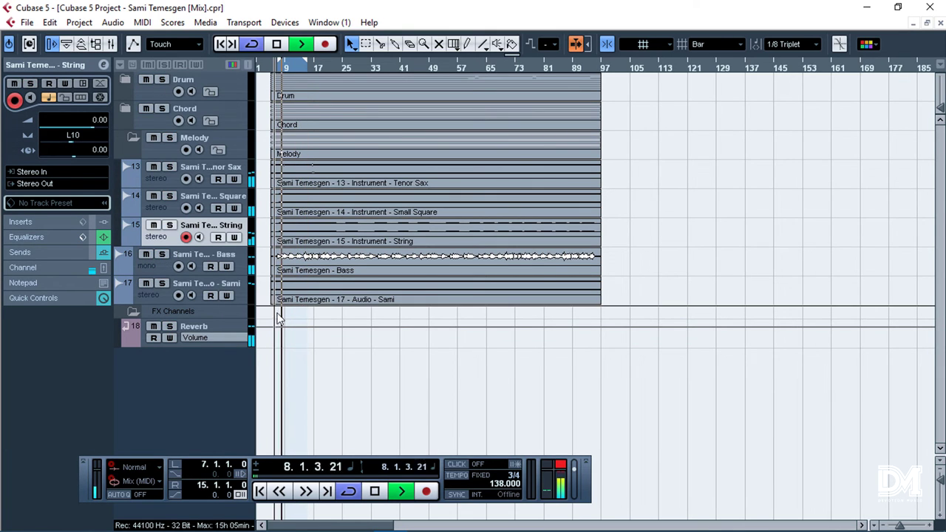
Stop playback of the full mix and collapse the FX Channels and Melody folders
left_click(223, 260)
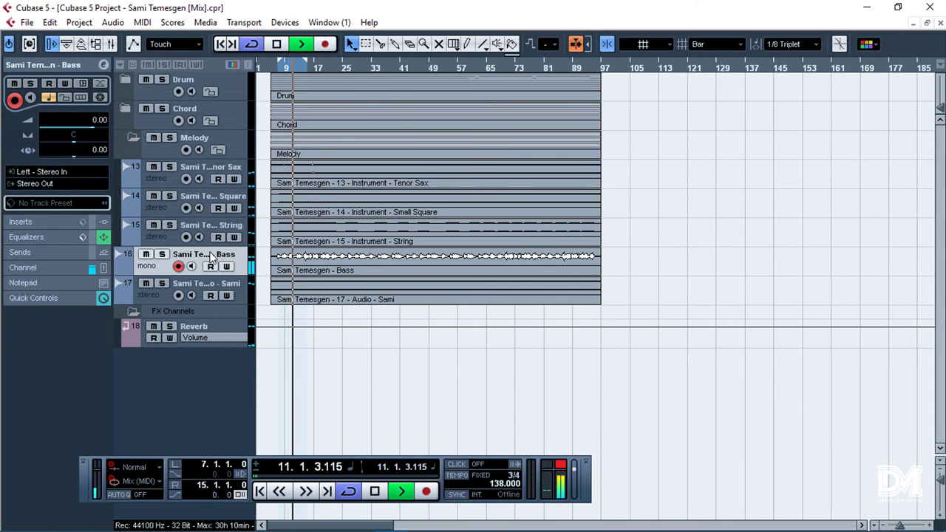
left_click(276, 68)
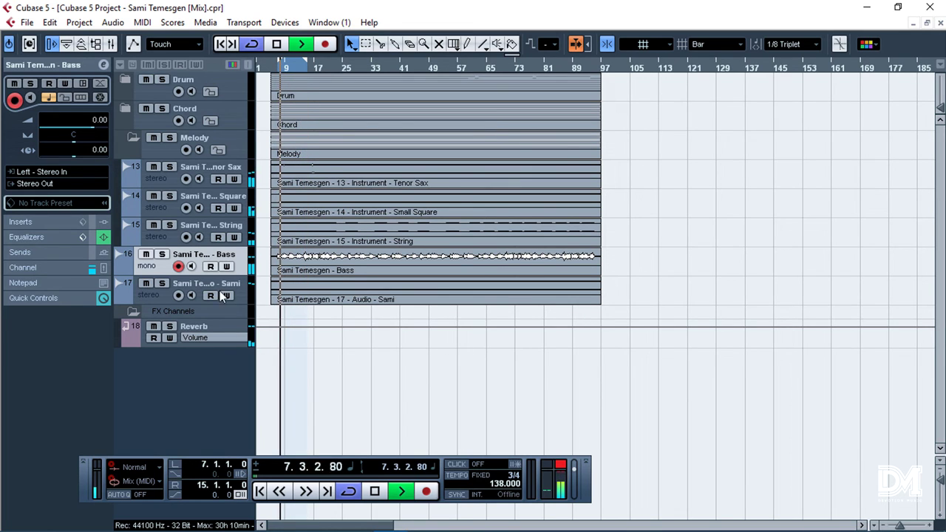
key("space")
left_click(138, 313)
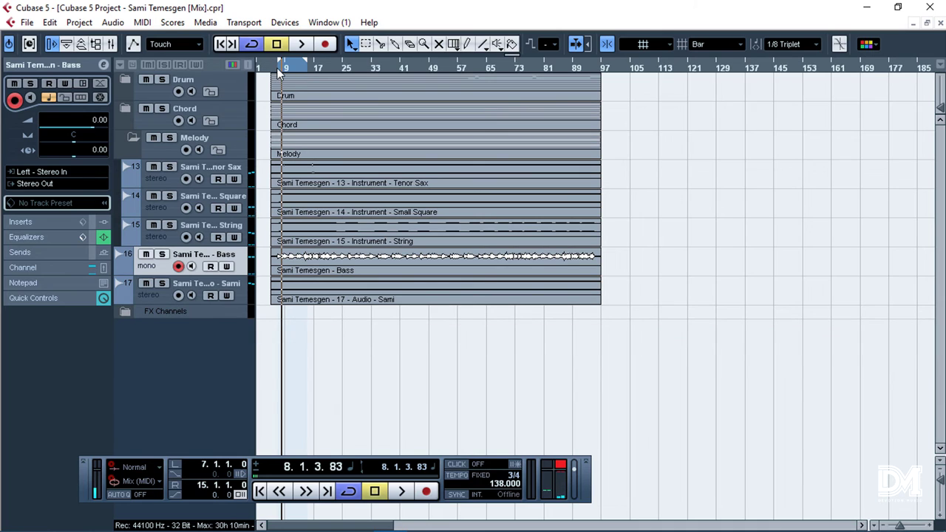
left_click(278, 66, "alt")
left_click(271, 66)
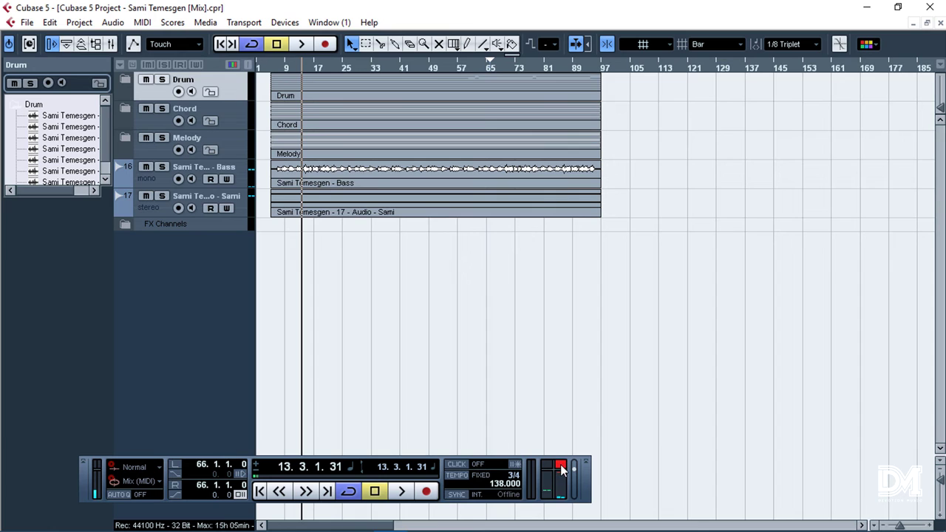
Reset the output clip indicator and set the Stereo Out fader to -5 in the Mixer, checking the level during playback
left_click(562, 467)
key("F3")
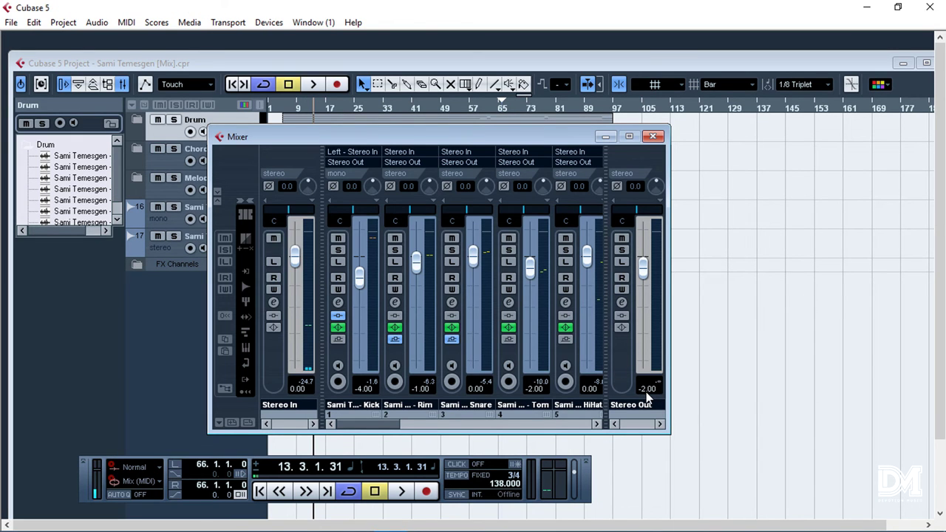
key("space")
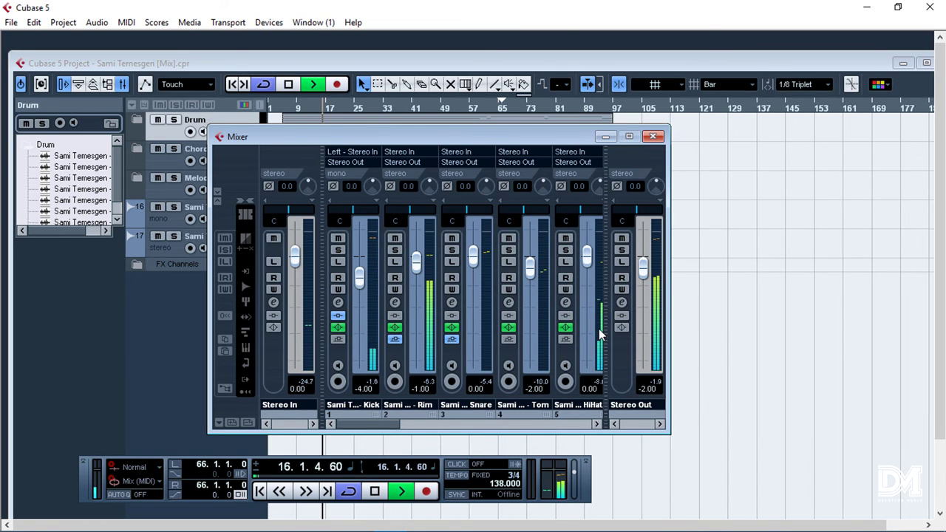
key("space")
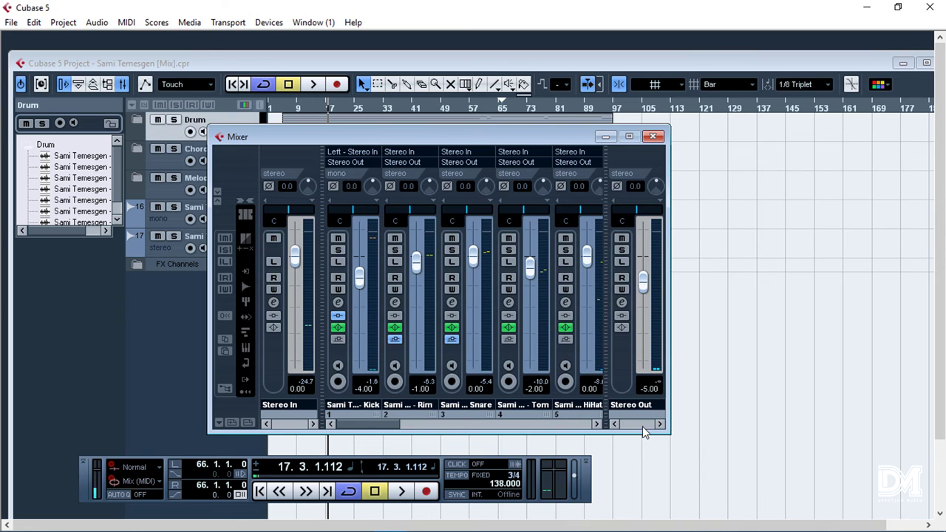
key("space")
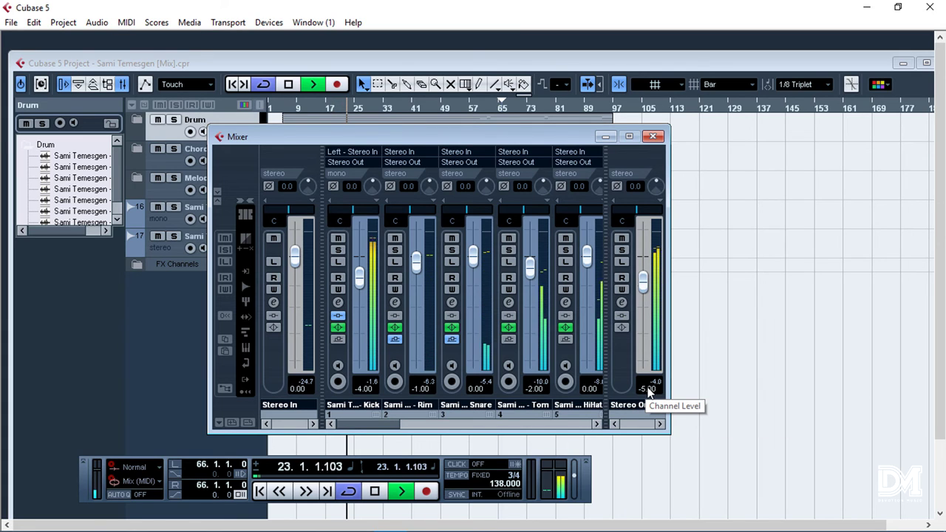
left_click(653, 139)
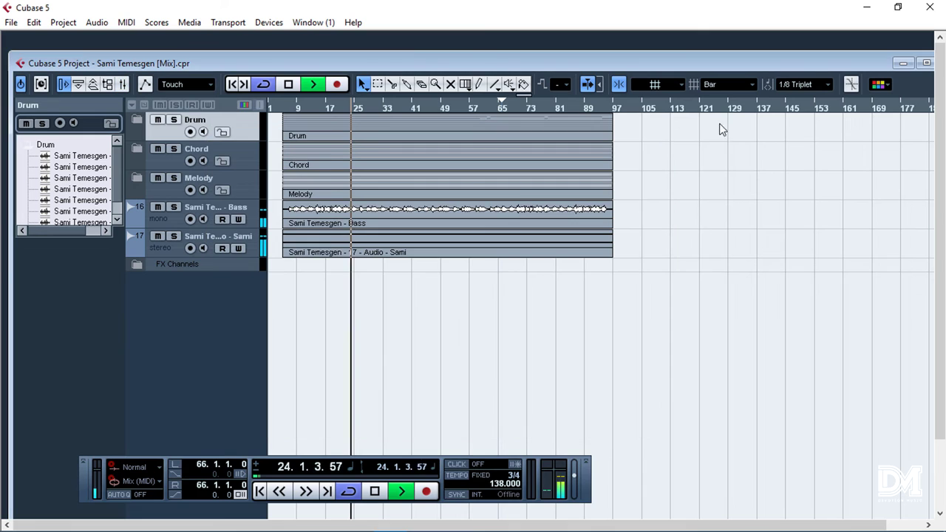
double_click(739, 64)
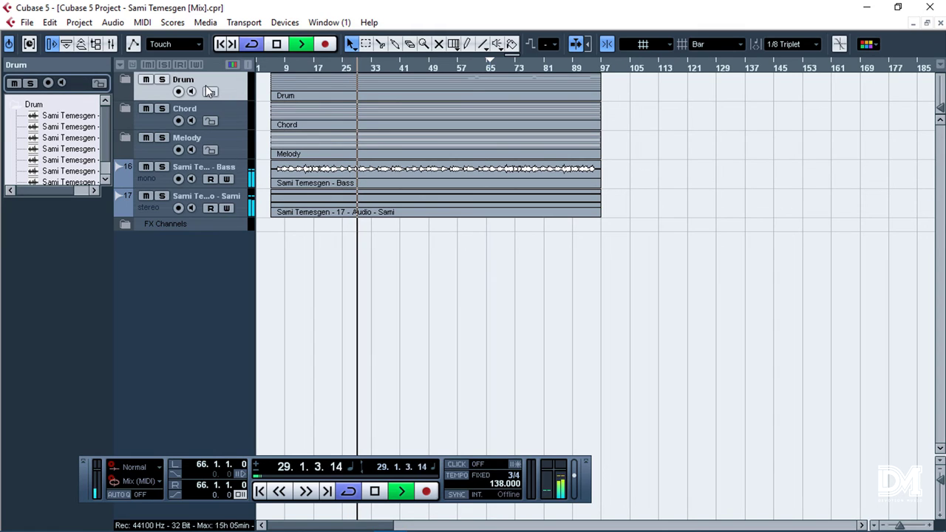
Play the full mix and check the Kick track's channel settings inside the Drum folder
key("space")
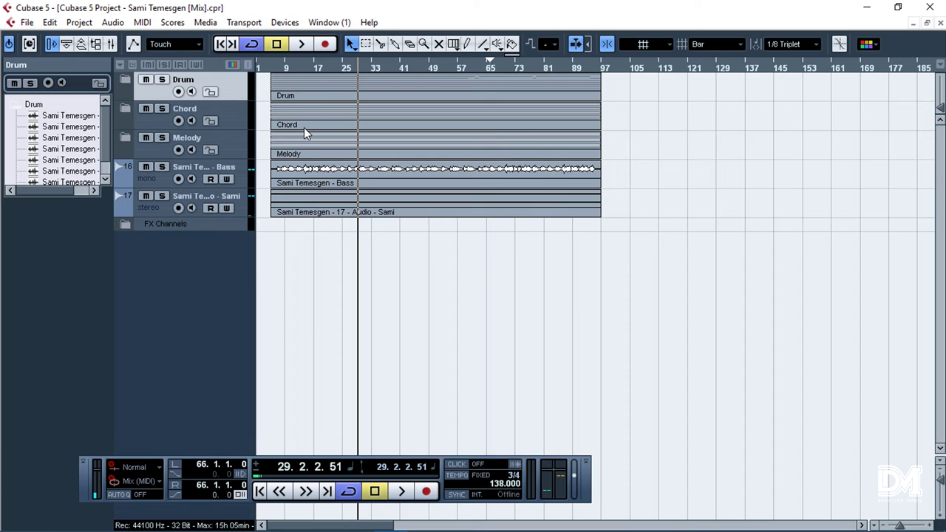
key("space")
left_click(126, 80)
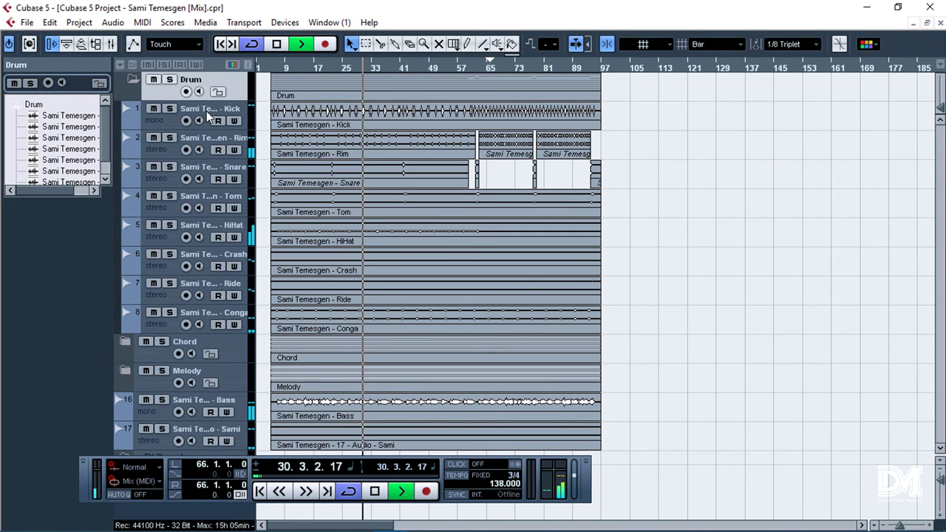
left_click(164, 120)
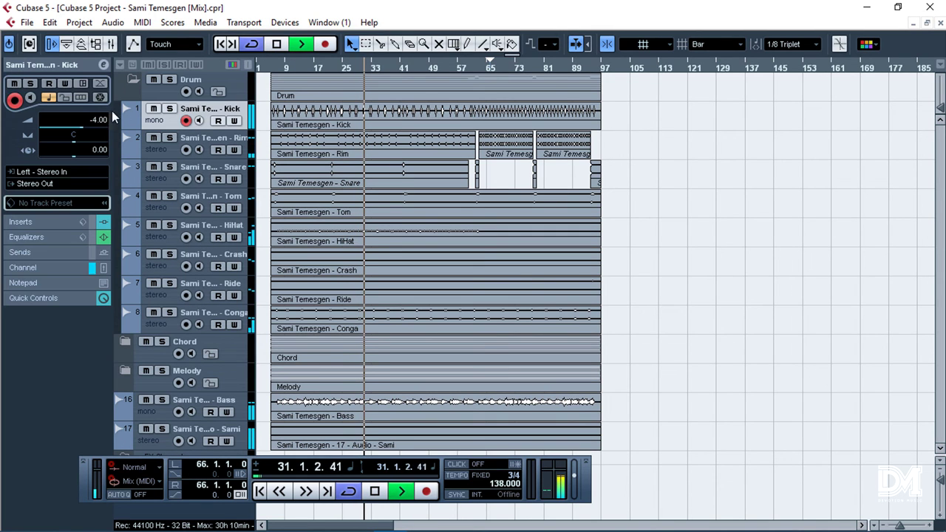
left_click(133, 80)
key("space")
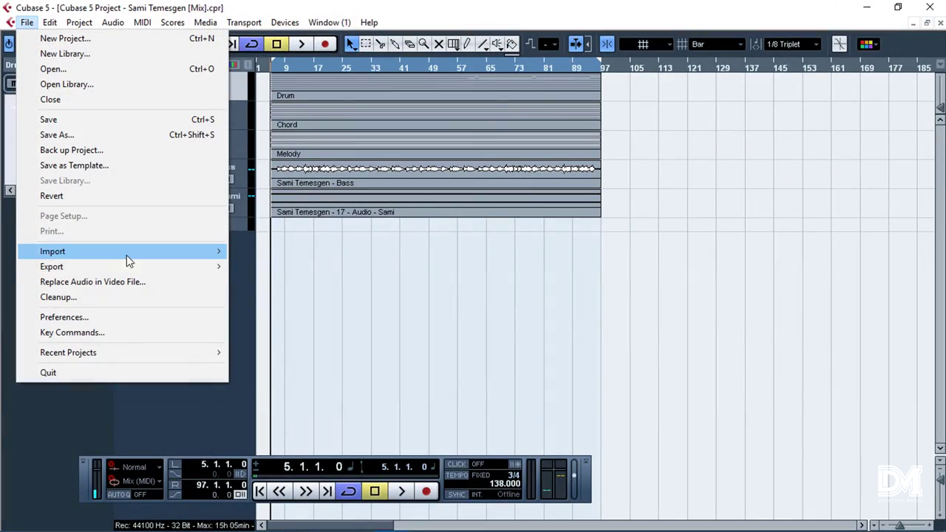
Export the Stereo Out mixdown of bars 5 to 97 as a 44.100 kHz, 32 Bit (float) Wave file in the project's Audio folder
mouse_move(130, 266)
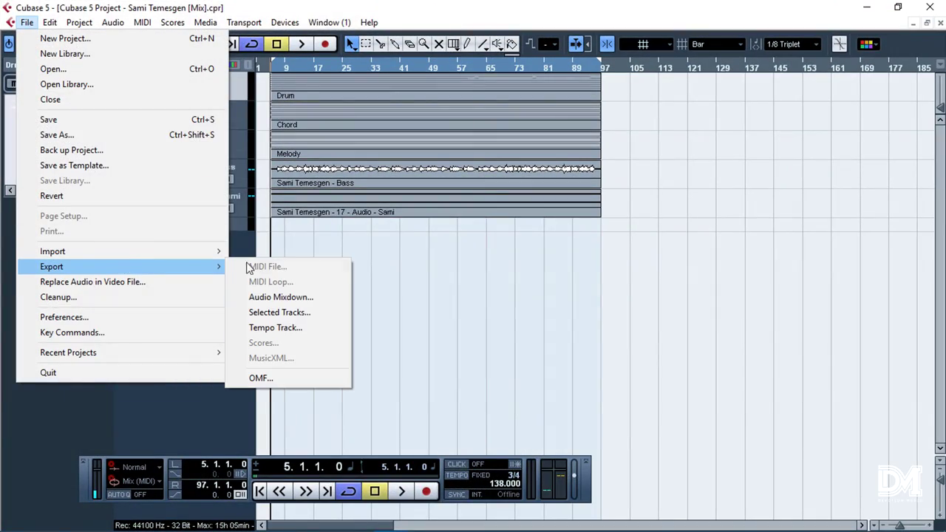
left_click(299, 298)
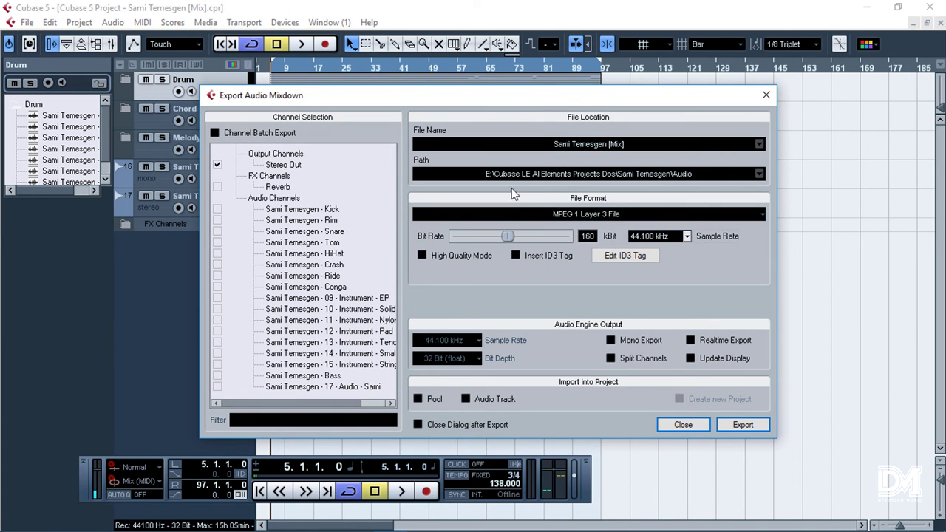
left_click(589, 175)
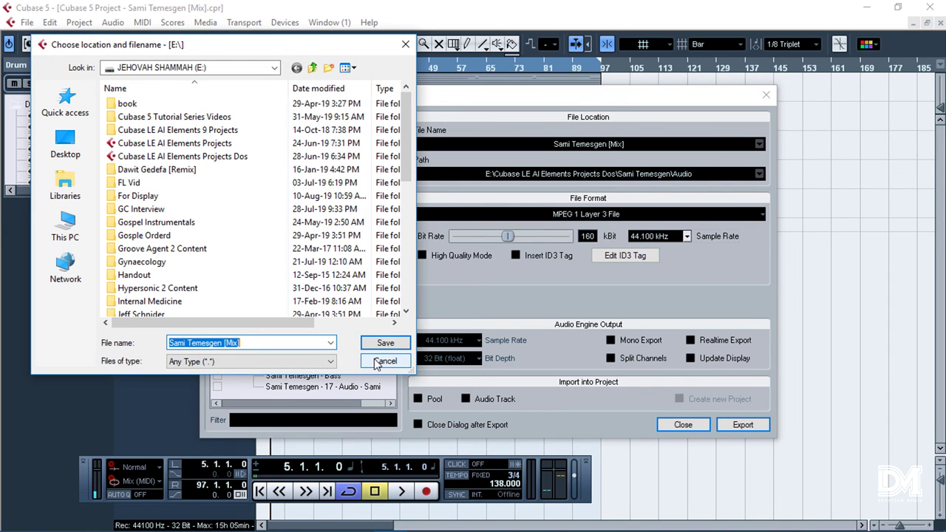
left_click(384, 360)
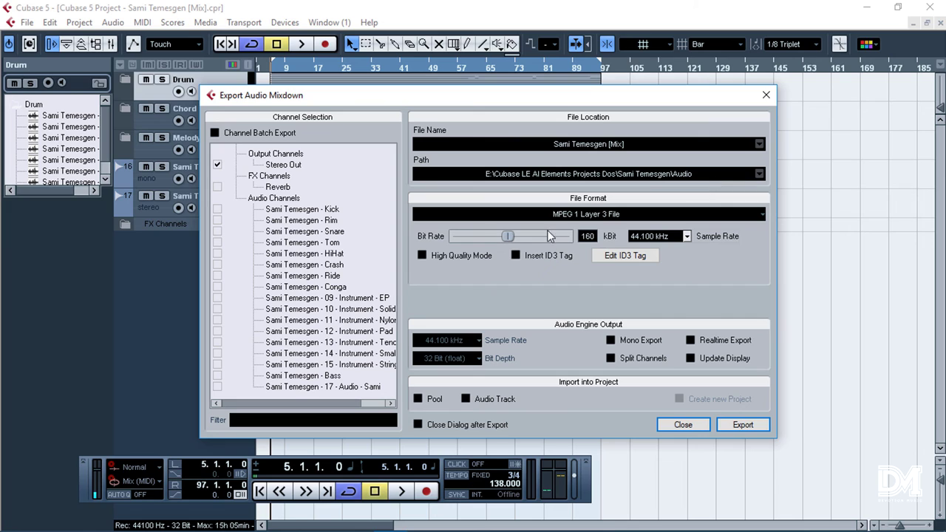
left_click(627, 214)
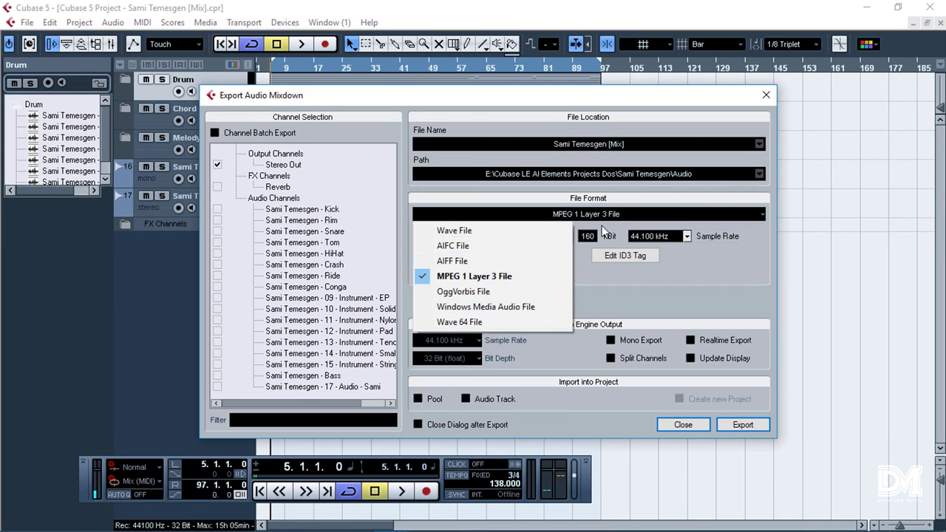
left_click(503, 231)
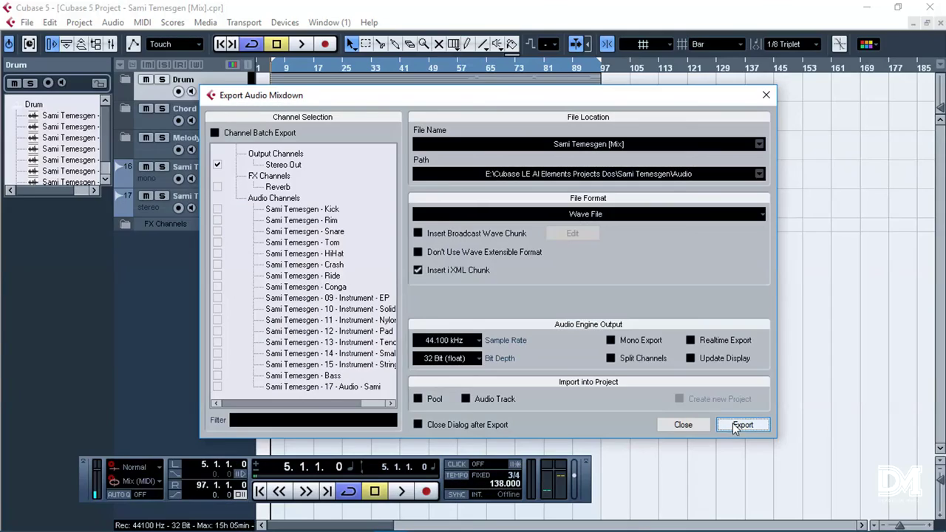
left_click(736, 426)
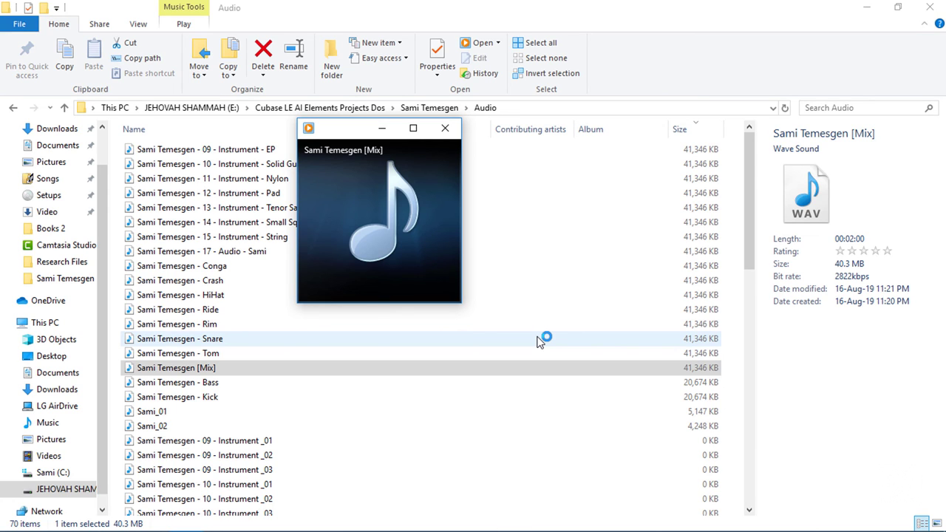
Listen to the exported mix file in the media player
mouse_move(405, 248)
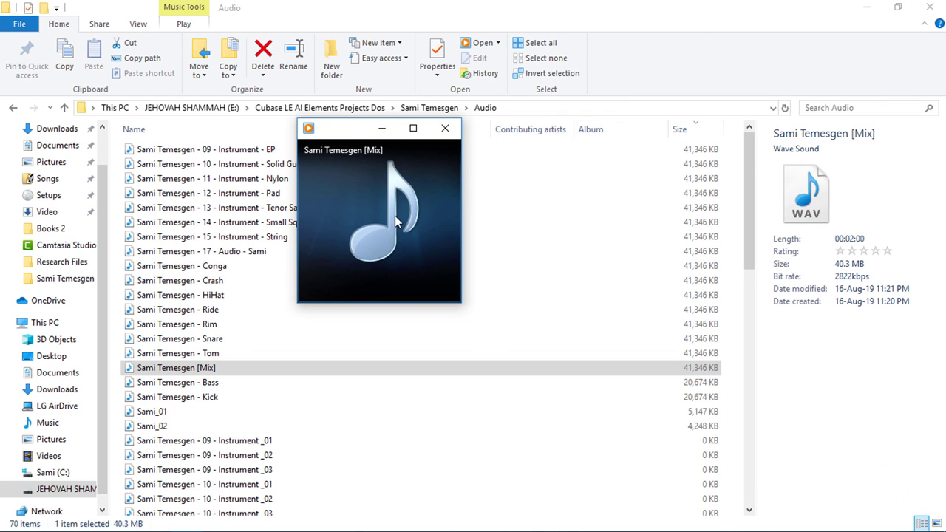
mouse_move(393, 215)
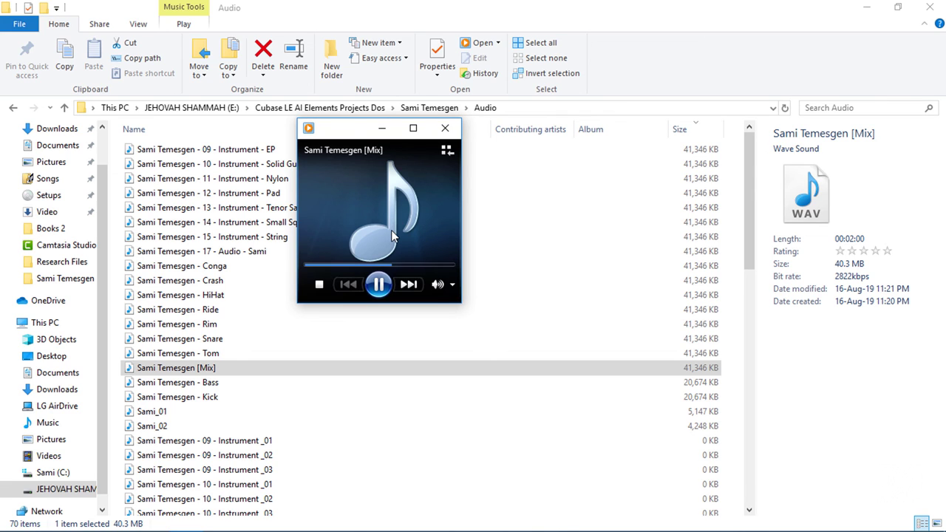